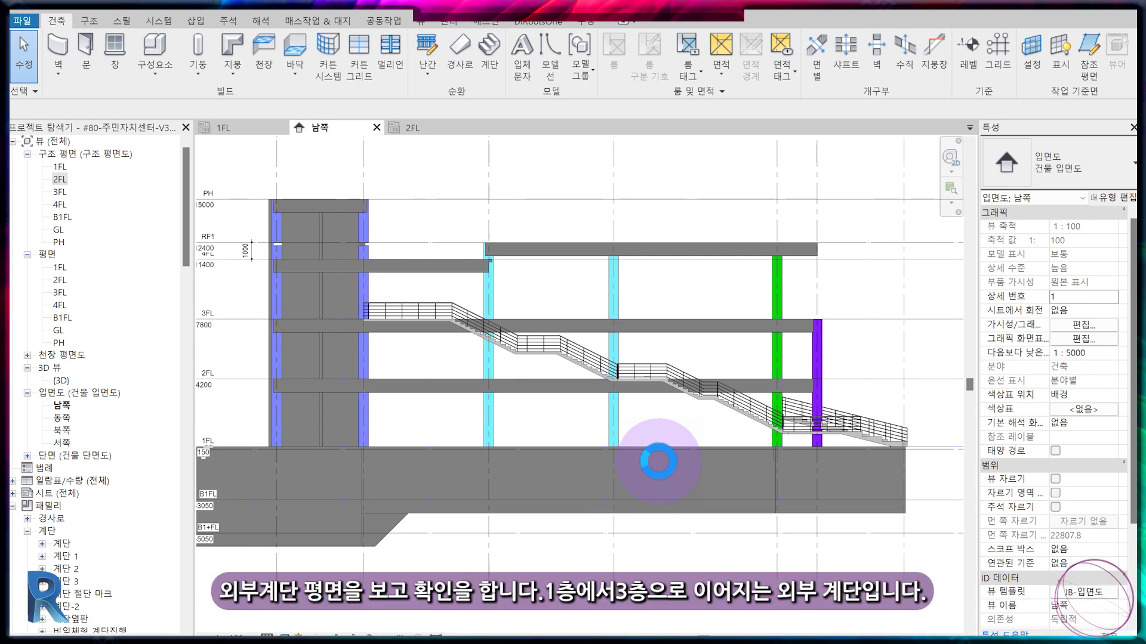
Examine the reference exterior stair from 1FL to 3FL in the 1FL plan, the 2FL plan and the south elevation.
{"action": "left_click", "coordinate": [244, 128]}
{"action": "middle_click_drag", "start_coordinate": [506, 417], "coordinate": [588, 573]}
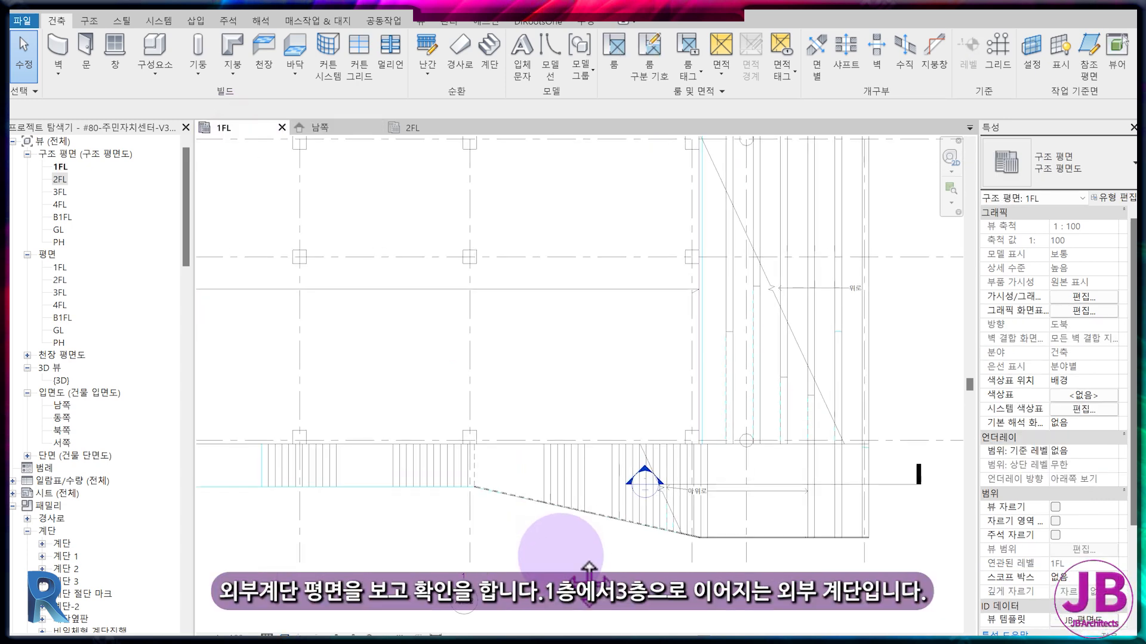
{"action": "scroll", "coordinate": [561, 558], "scroll_direction": "down", "scroll_amount": 1}
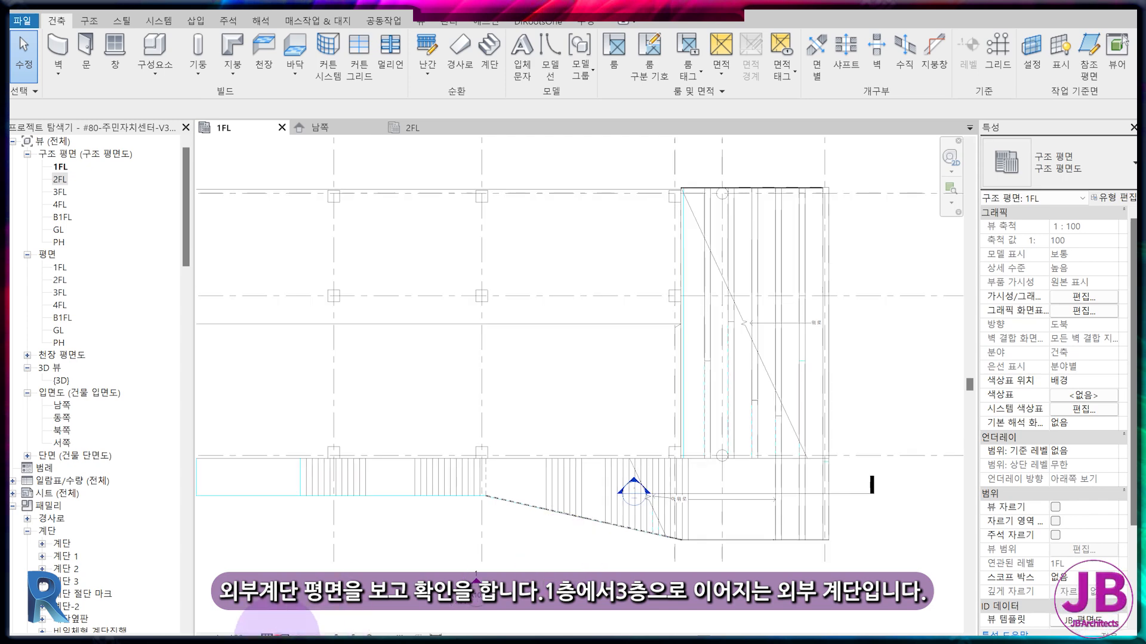
{"action": "left_click", "coordinate": [285, 638]}
{"action": "left_click", "coordinate": [294, 610]}
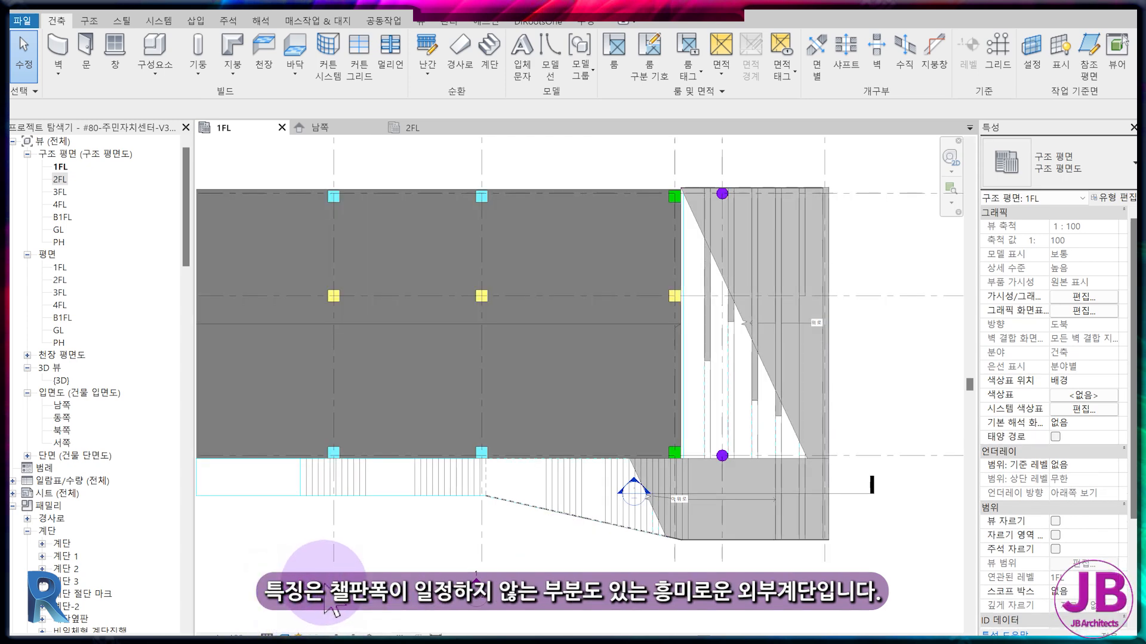
{"action": "left_click", "coordinate": [411, 128]}
{"action": "scroll", "coordinate": [378, 519], "scroll_direction": "down", "scroll_amount": 3}
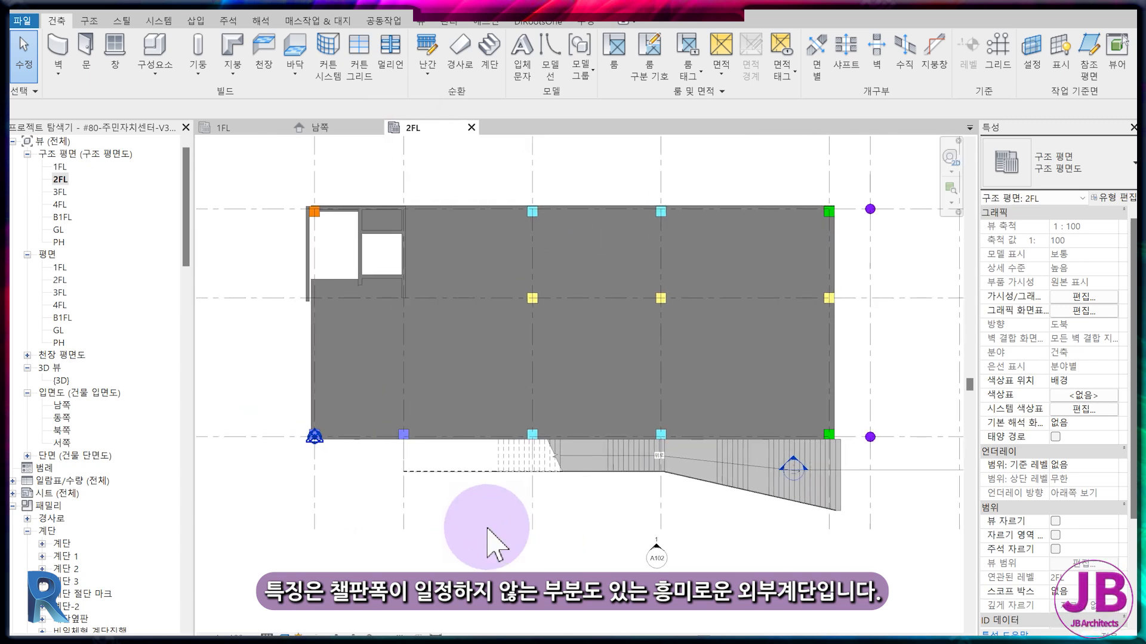
{"action": "left_click", "coordinate": [333, 128]}
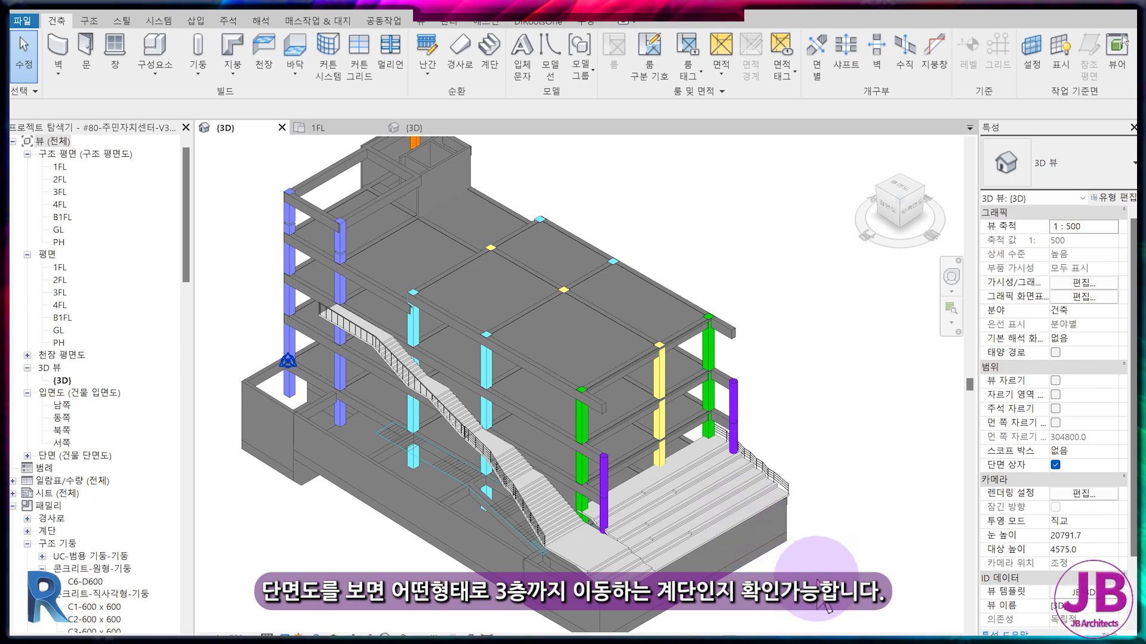
{"action": "middle_click_drag", "start_coordinate": [816, 580], "coordinate": [806, 504]}
Examine the exterior stair and the adjacent stand-type steps in the reference model's 3D view.
{"action": "scroll", "coordinate": [443, 429], "scroll_direction": "up", "scroll_amount": 3}
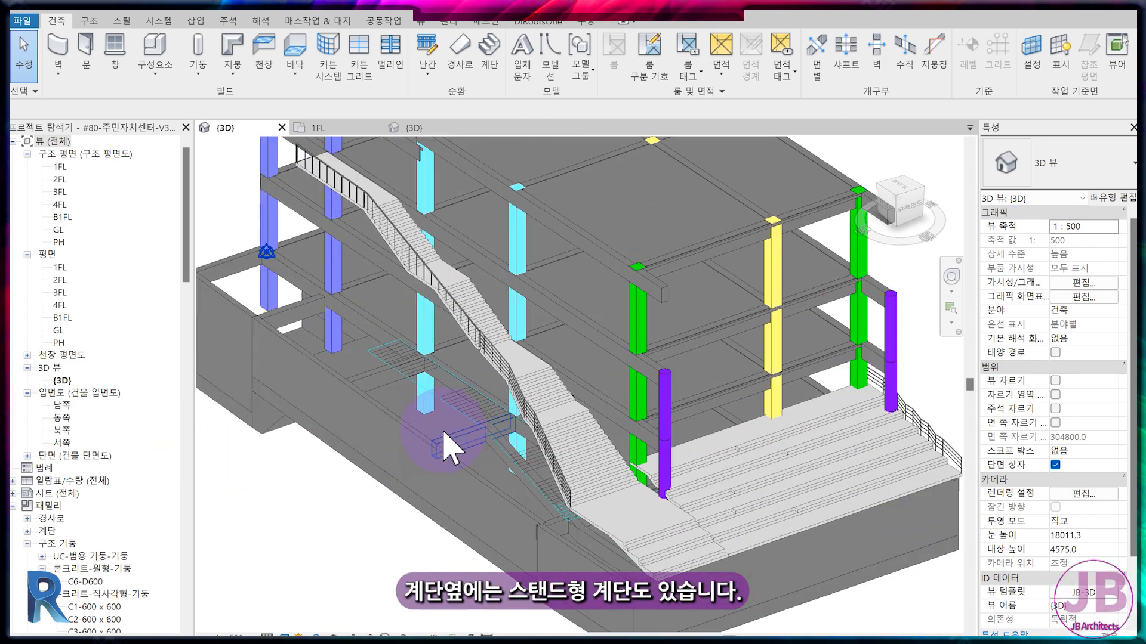
{"action": "scroll", "coordinate": [455, 413], "scroll_direction": "down", "scroll_amount": 2}
{"action": "scroll", "coordinate": [739, 494], "scroll_direction": "up", "scroll_amount": 2}
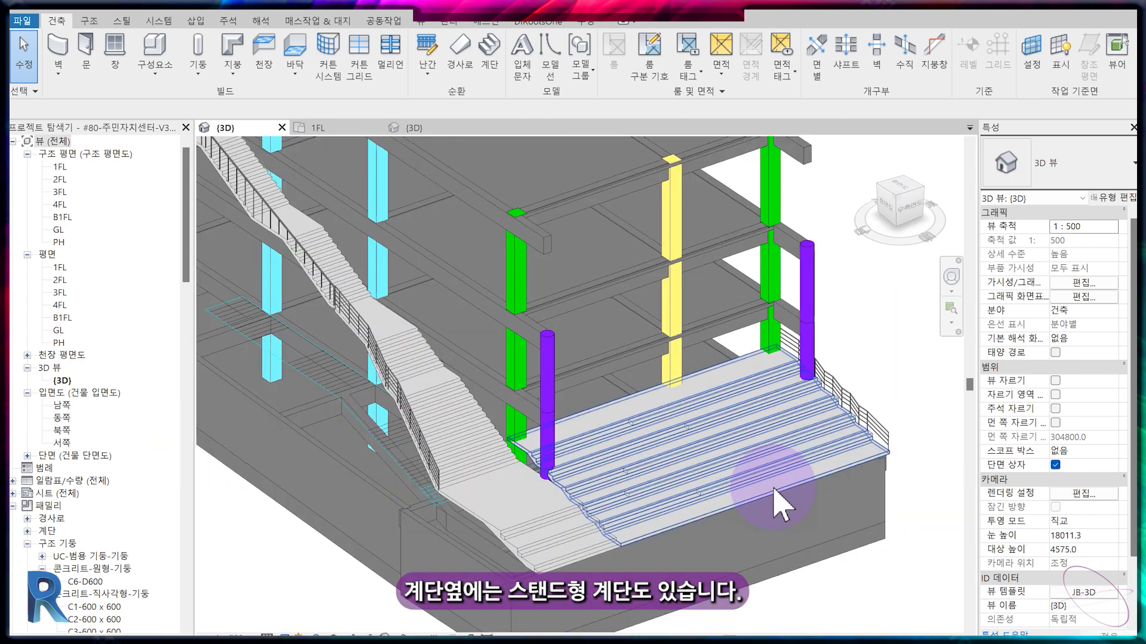
{"action": "scroll", "coordinate": [525, 529], "scroll_direction": "up", "scroll_amount": 4}
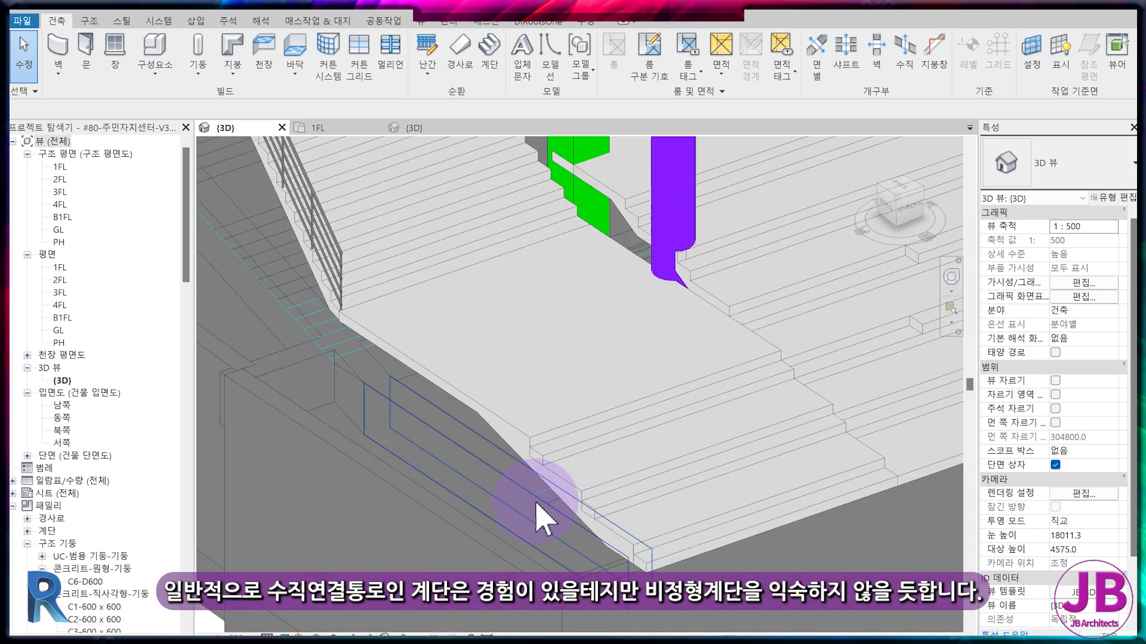
{"action": "scroll", "coordinate": [366, 302], "scroll_direction": "down", "scroll_amount": 2}
{"action": "scroll", "coordinate": [529, 481], "scroll_direction": "down", "scroll_amount": 2}
{"action": "scroll", "coordinate": [417, 225], "scroll_direction": "down", "scroll_amount": 2}
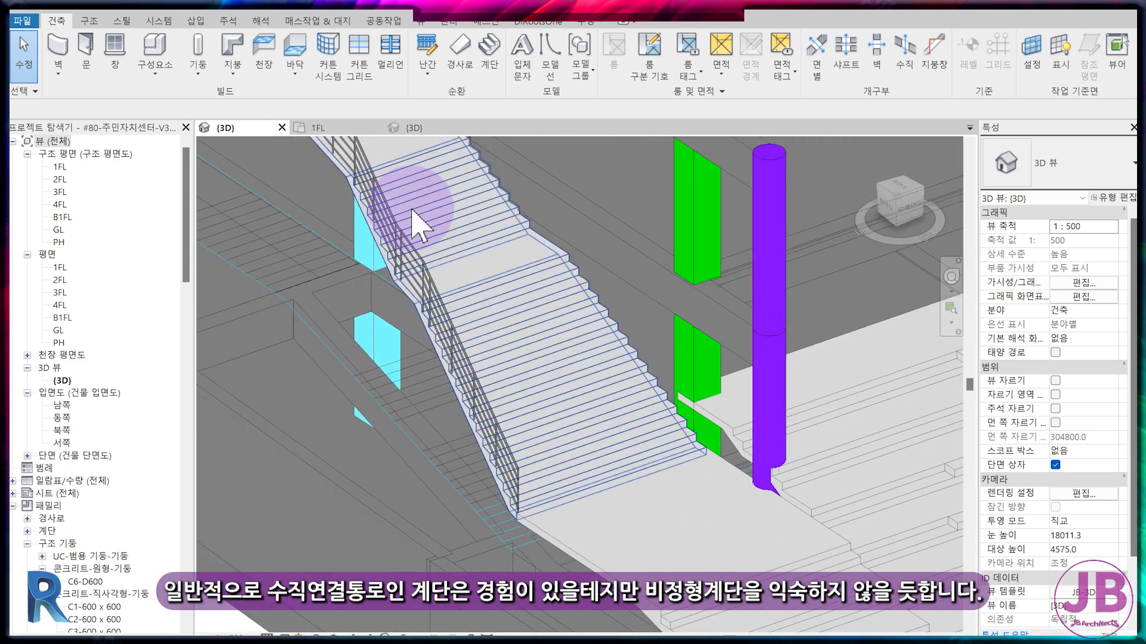
{"action": "scroll", "coordinate": [417, 224], "scroll_direction": "down", "scroll_amount": 2}
{"action": "scroll", "coordinate": [501, 414], "scroll_direction": "down", "scroll_amount": 4}
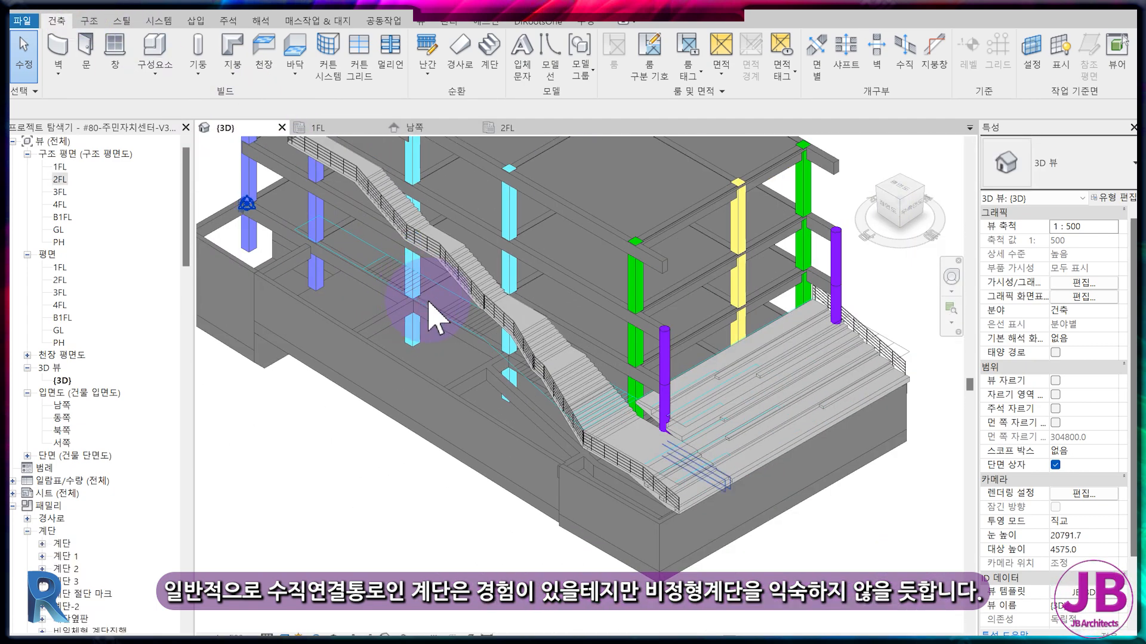
{"action": "middle_click_drag", "start_coordinate": [429, 301], "coordinate": [468, 376]}
{"action": "scroll", "coordinate": [781, 558], "scroll_direction": "up", "scroll_amount": 4}
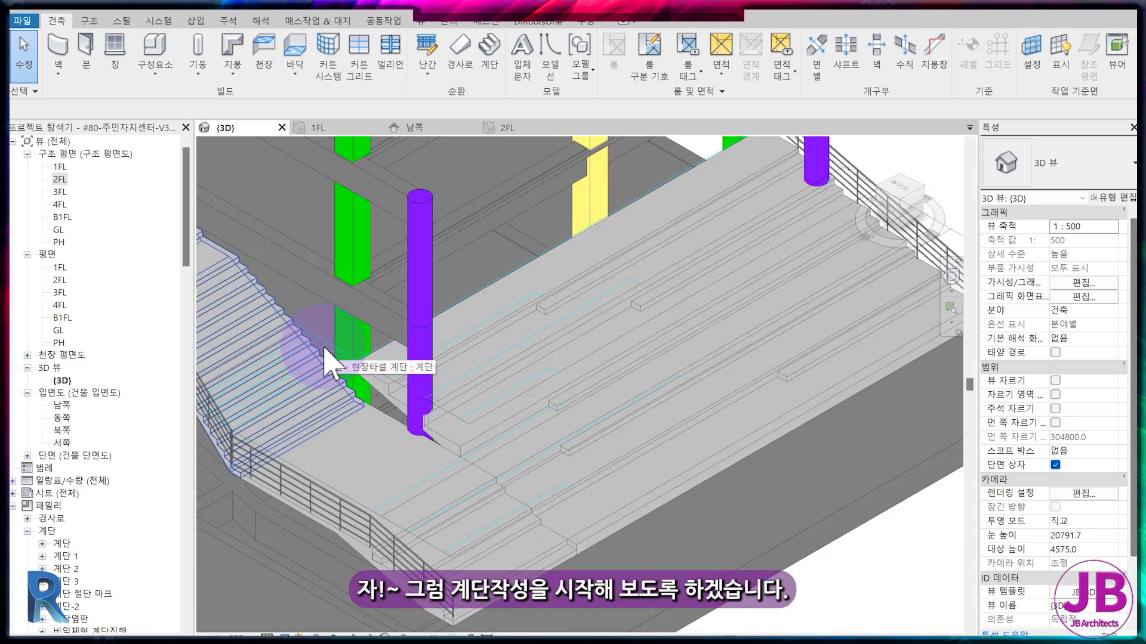
{"action": "scroll", "coordinate": [422, 389], "scroll_direction": "down", "scroll_amount": 10}
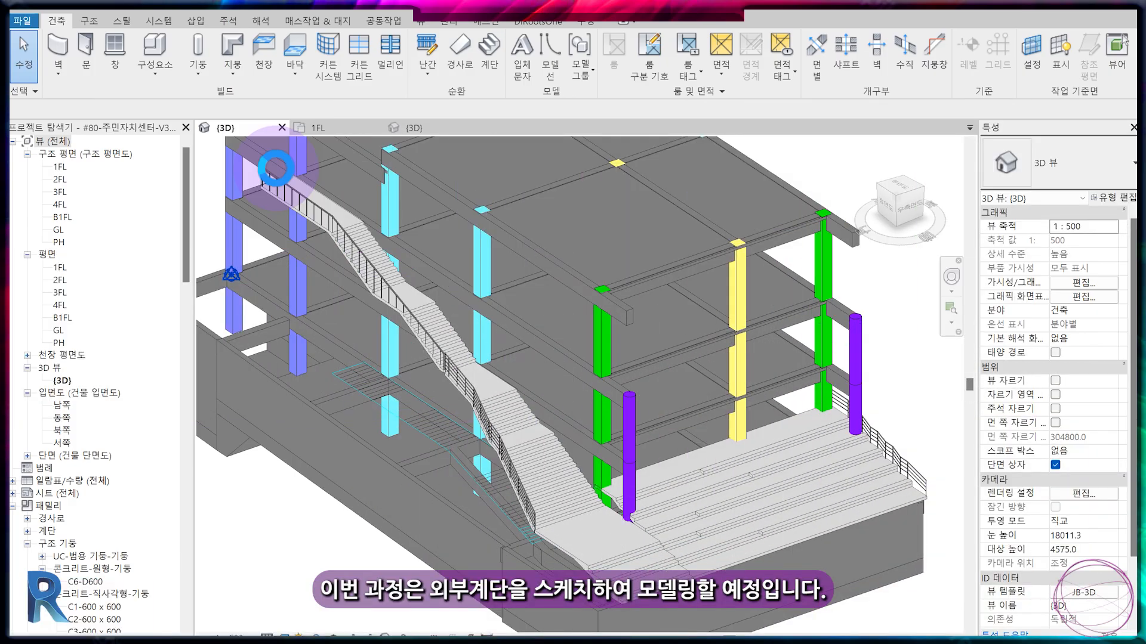
Close the reference model's 3D view and 1FL plan, leaving only the 3D view of the model without stairs.
{"action": "left_click", "coordinate": [282, 127]}
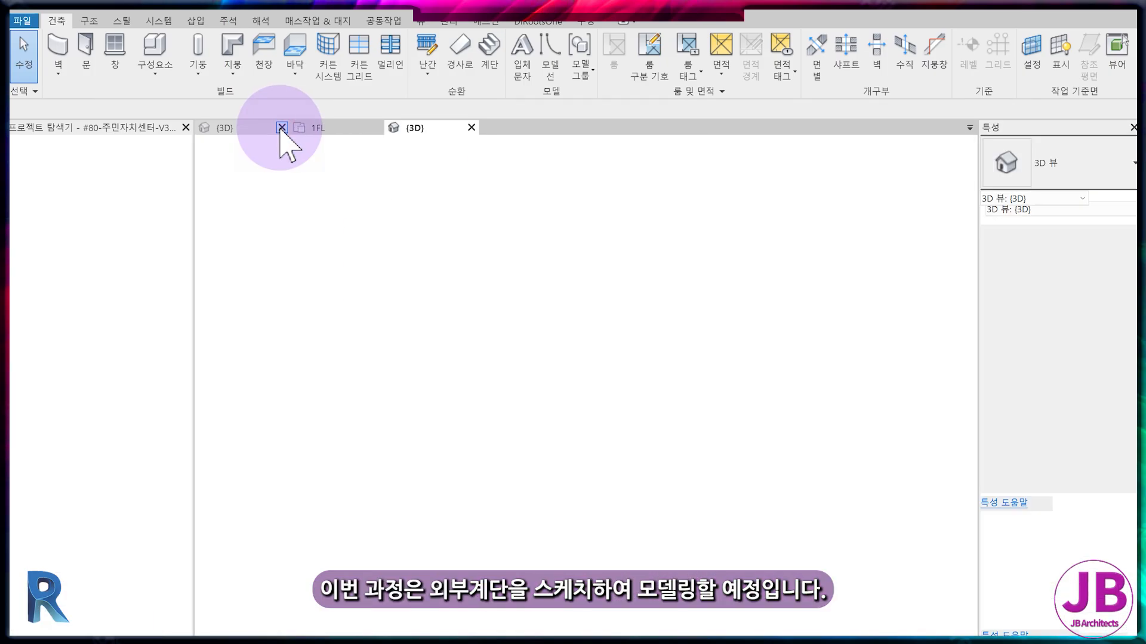
{"action": "left_click", "coordinate": [242, 128]}
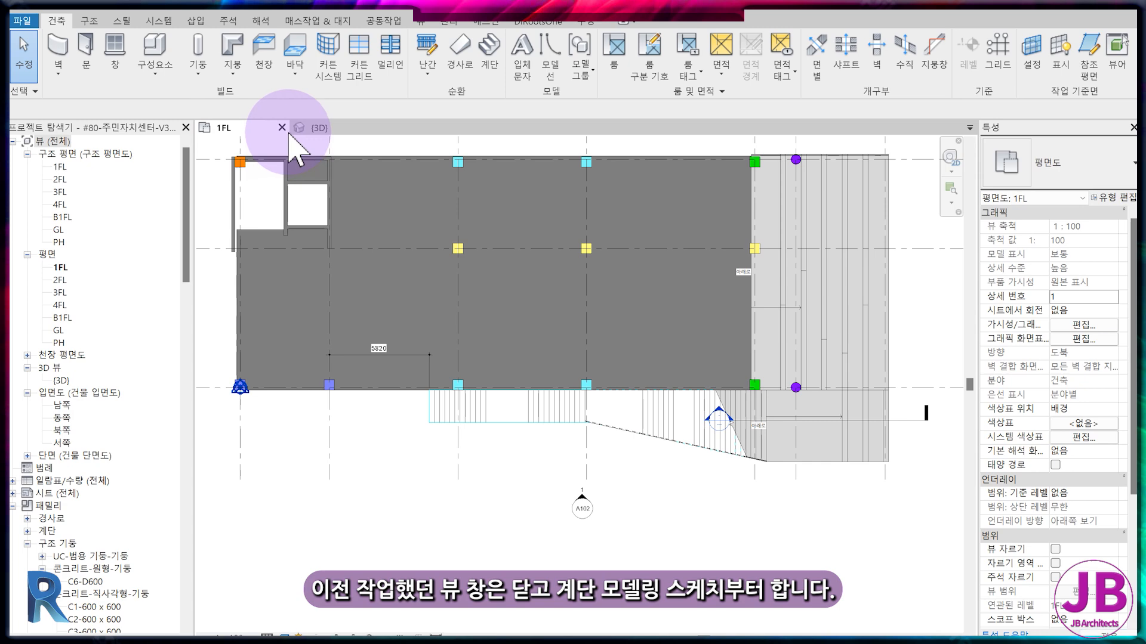
{"action": "middle_click_drag", "start_coordinate": [596, 371], "coordinate": [678, 449]}
{"action": "left_click", "coordinate": [282, 127]}
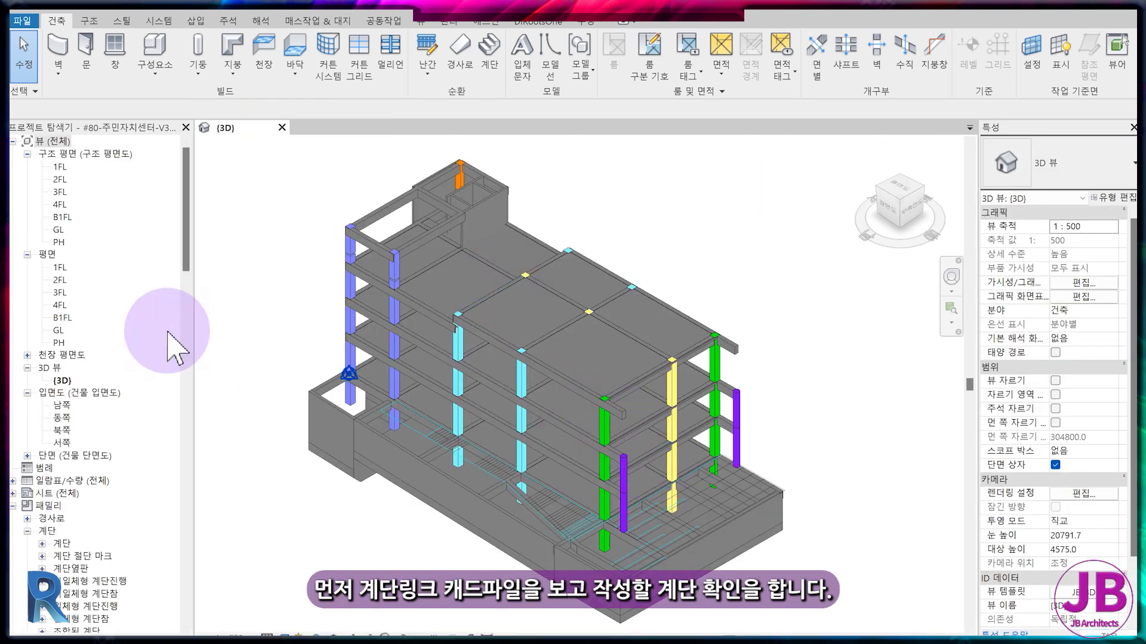
Open the 1FL structural plan and start a sketched run for a new stair.
{"action": "double_click", "coordinate": [60, 167]}
{"action": "middle_click_drag", "start_coordinate": [791, 462], "coordinate": [658, 406]}
{"action": "scroll", "coordinate": [665, 459], "scroll_direction": "up", "scroll_amount": 1}
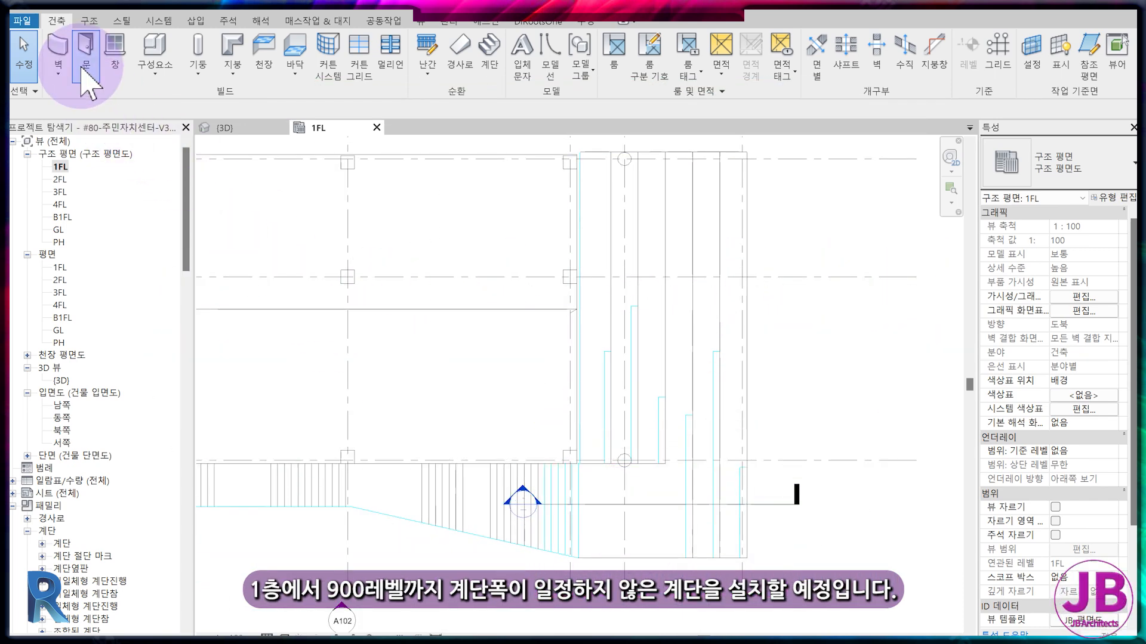
{"action": "left_click", "coordinate": [486, 73]}
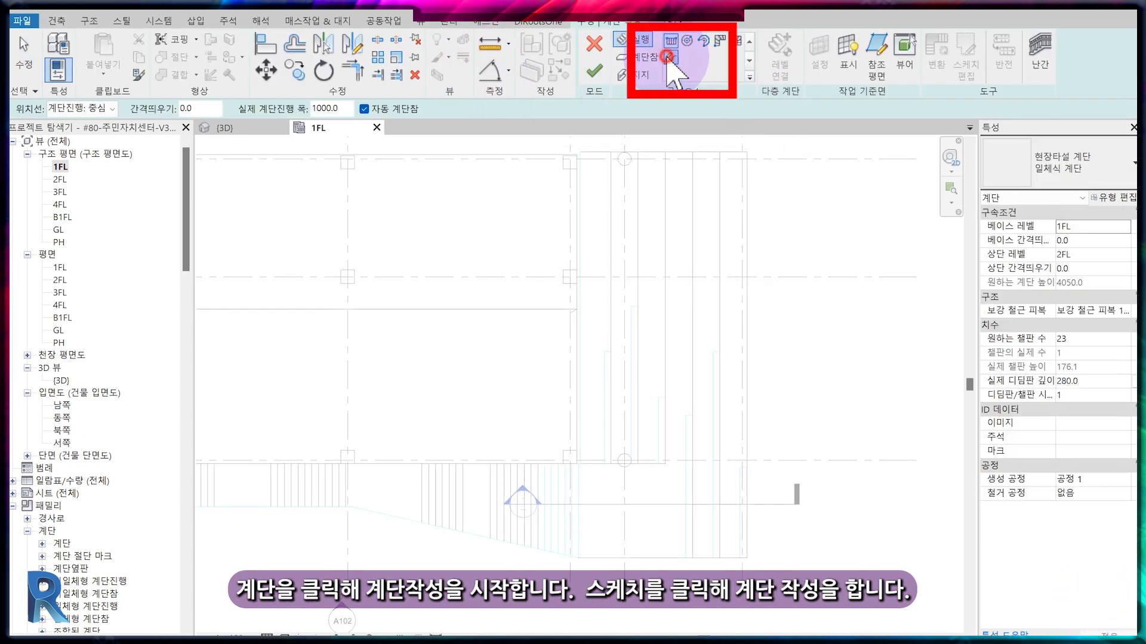
{"action": "left_click", "coordinate": [668, 58]}
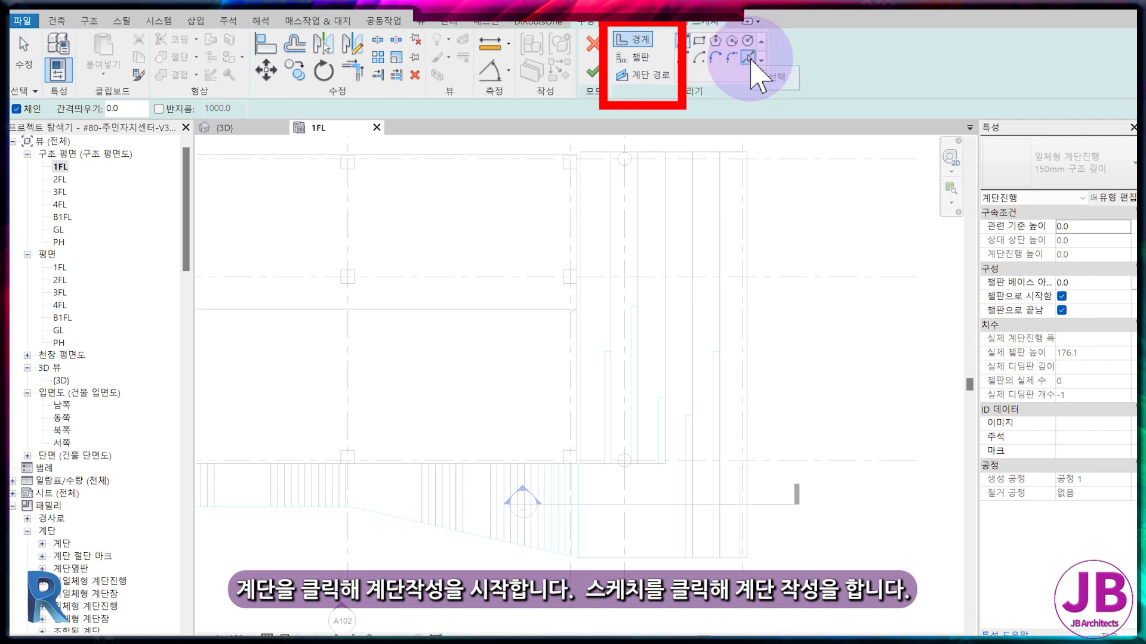
Pick the upper and lower edge lines of the first flight in the linked CAD drawing as stair boundaries.
{"action": "left_click", "coordinate": [747, 58]}
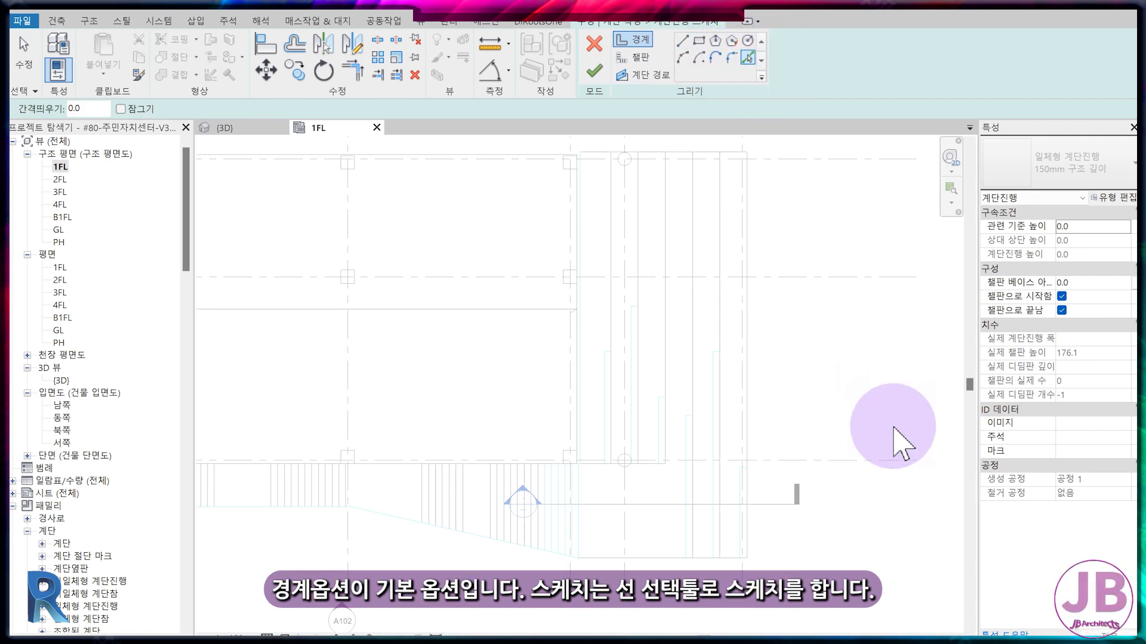
{"action": "scroll", "coordinate": [659, 472], "scroll_direction": "up", "scroll_amount": 3}
{"action": "left_click", "coordinate": [640, 457]}
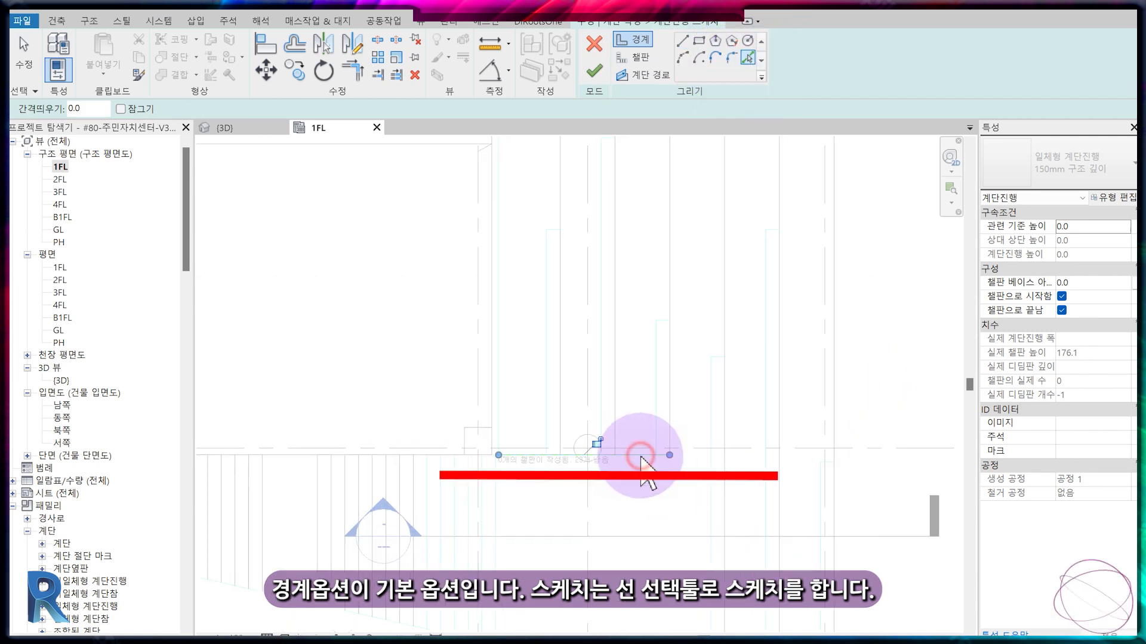
{"action": "middle_click_drag", "start_coordinate": [635, 590], "coordinate": [632, 491]}
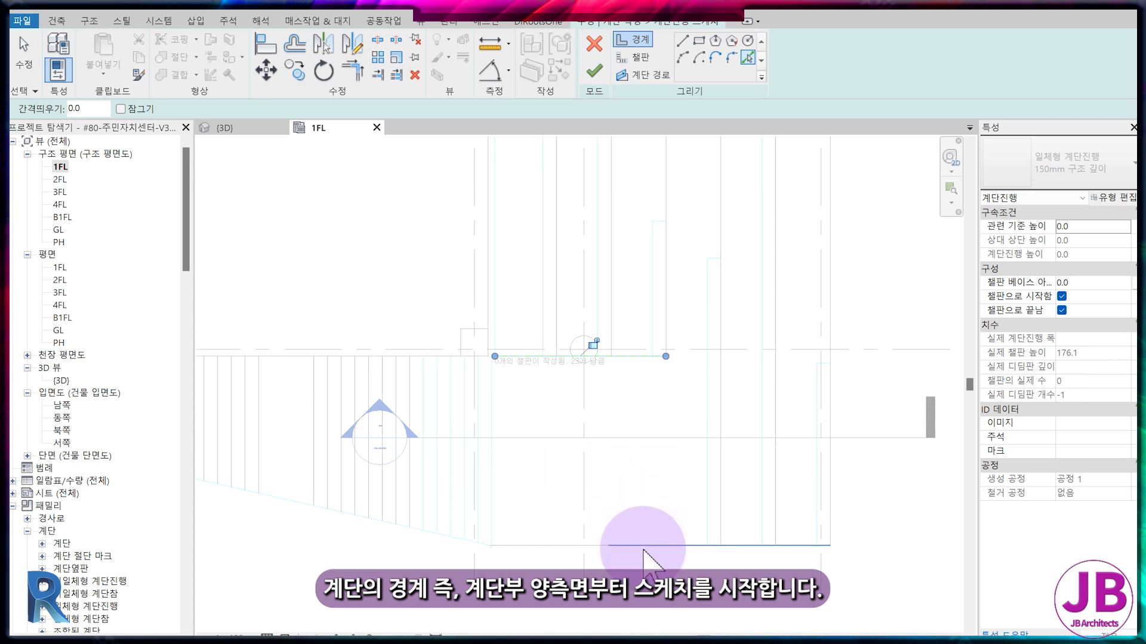
Pick the linked CAD drawing's step lines and the landing's far edge as seven risers.
{"action": "left_click", "coordinate": [628, 57]}
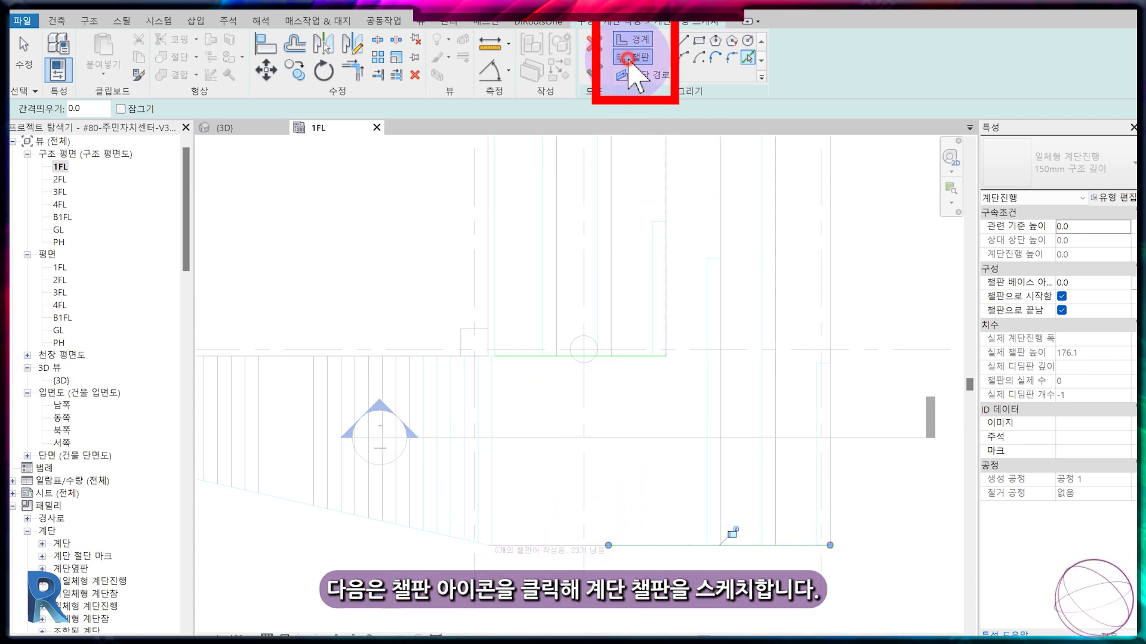
{"action": "scroll", "coordinate": [836, 346], "scroll_direction": "up", "scroll_amount": 3}
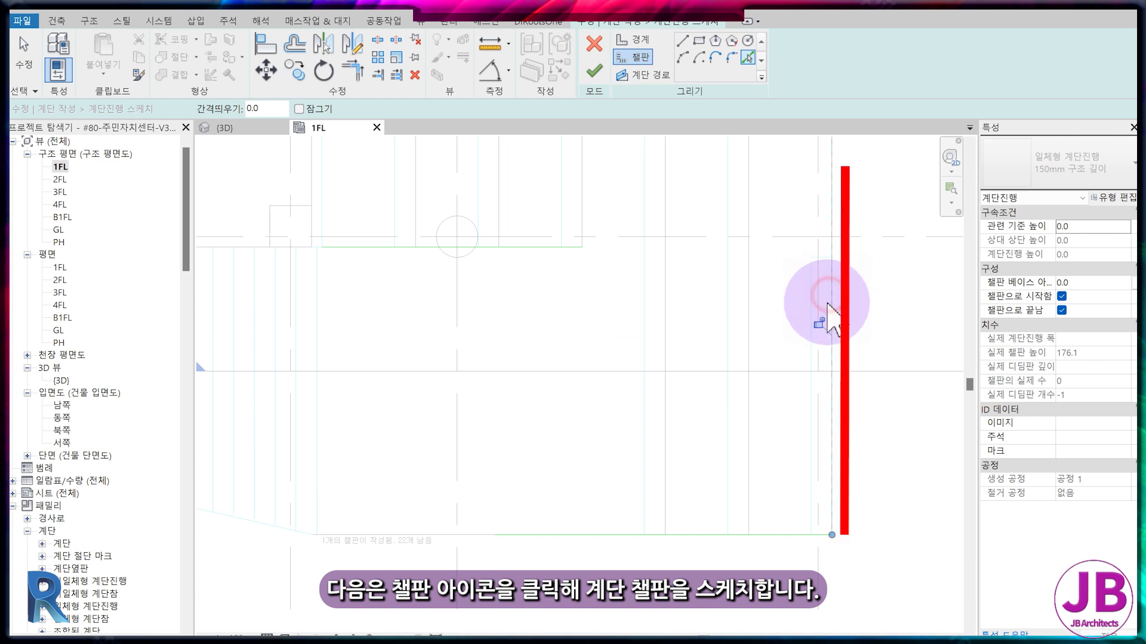
{"action": "left_click", "coordinate": [749, 328]}
{"action": "left_click", "coordinate": [741, 468]}
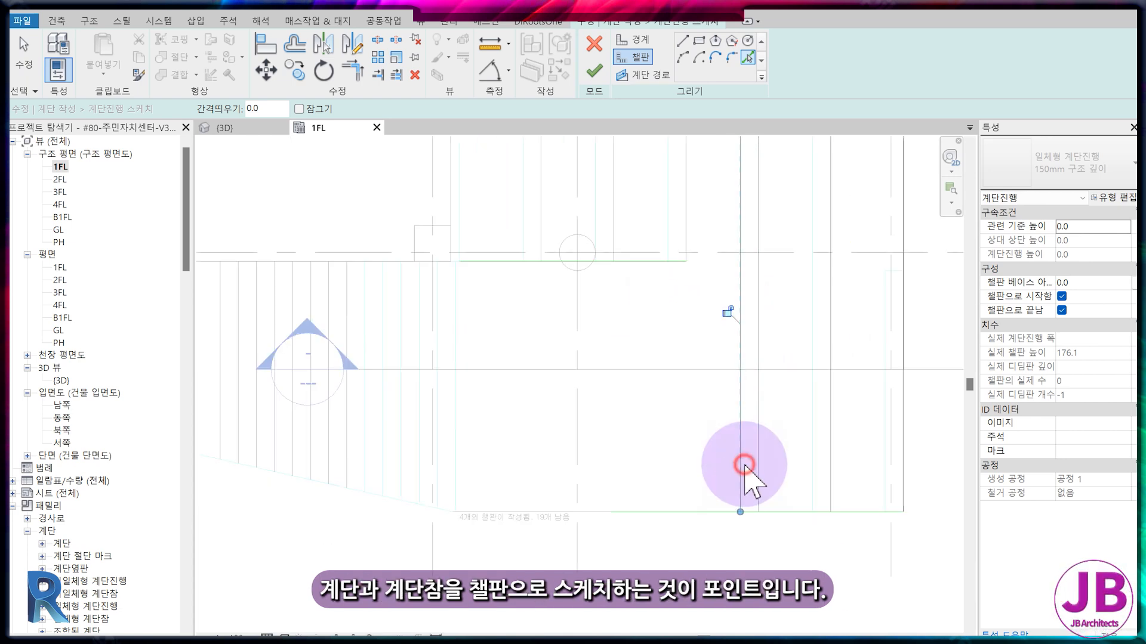
{"action": "left_click", "coordinate": [812, 465]}
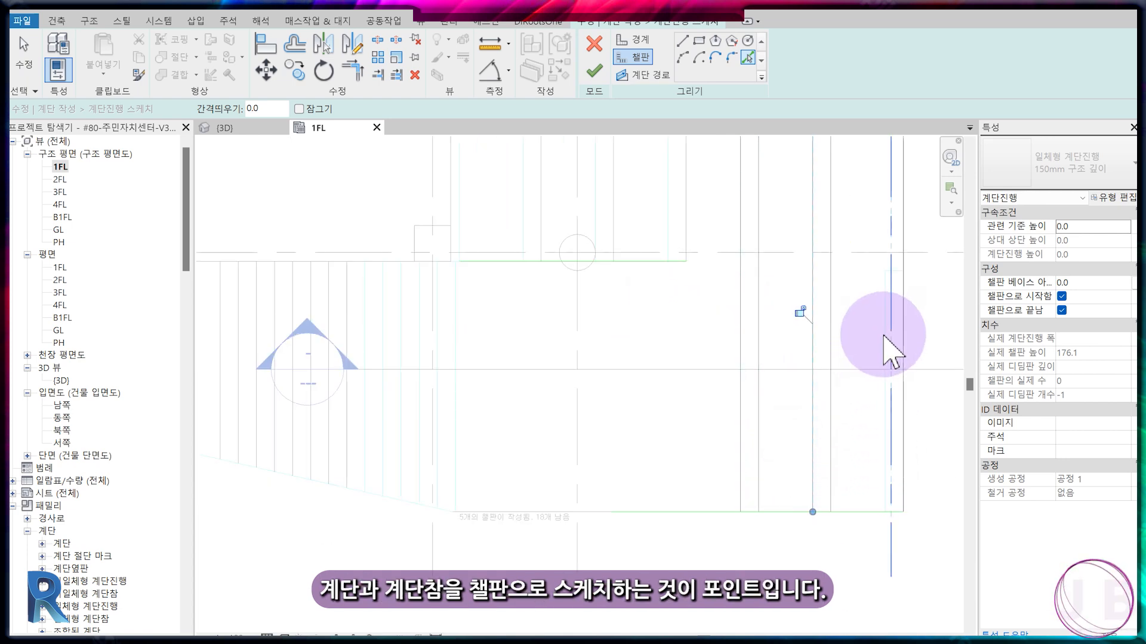
{"action": "scroll", "coordinate": [621, 460], "scroll_direction": "down", "scroll_amount": 2}
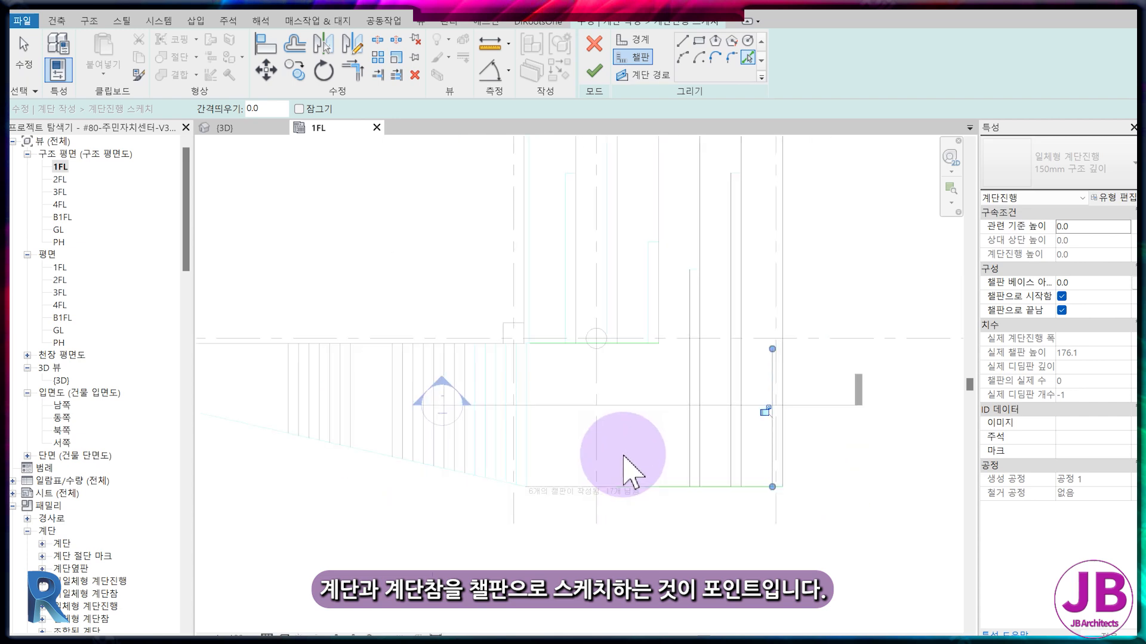
{"action": "left_click", "coordinate": [530, 373]}
{"action": "key", "text": "Escape"}
{"action": "key", "text": "Escape"}
Isolate the category of the stair sketch lines in the 1FL plan.
{"action": "left_click", "coordinate": [569, 343]}
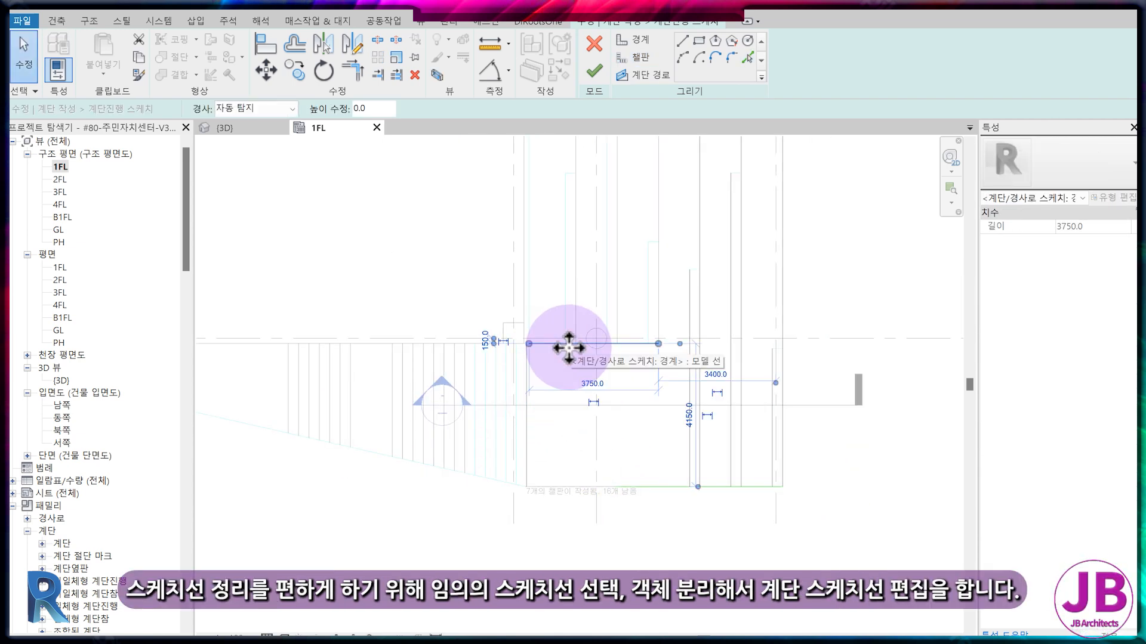
{"action": "key", "text": "i"}
{"action": "key", "text": "c"}
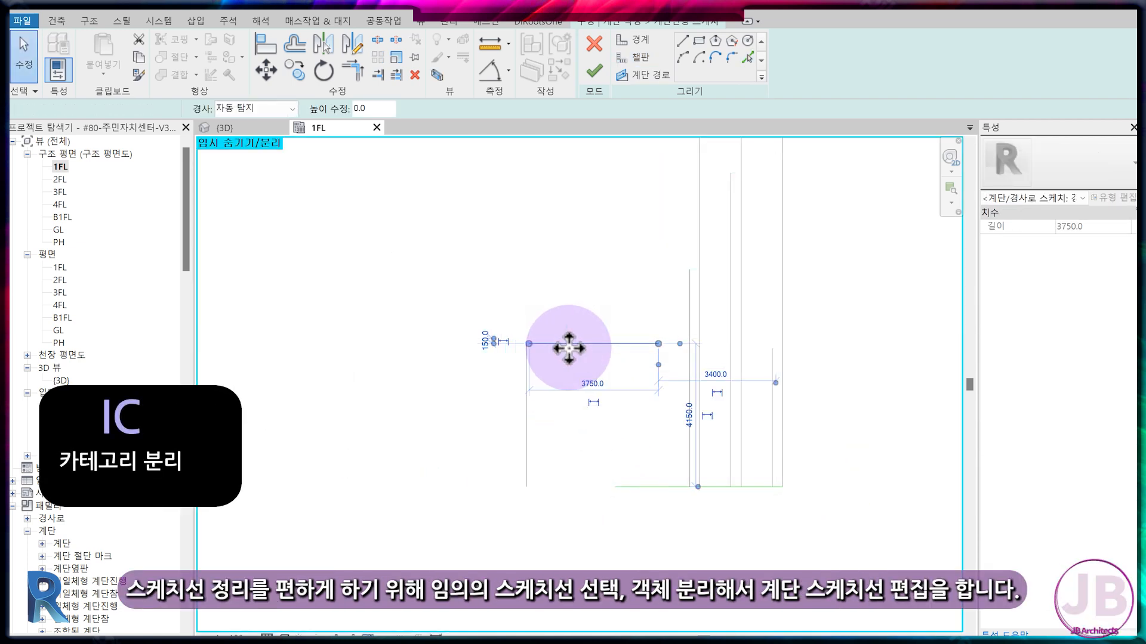
Trim or extend the upper and lower boundary lines to form corners with the outer riser lines.
{"action": "key", "text": "t"}
{"action": "key", "text": "r"}
{"action": "left_click", "coordinate": [618, 343]}
{"action": "left_click", "coordinate": [779, 379]}
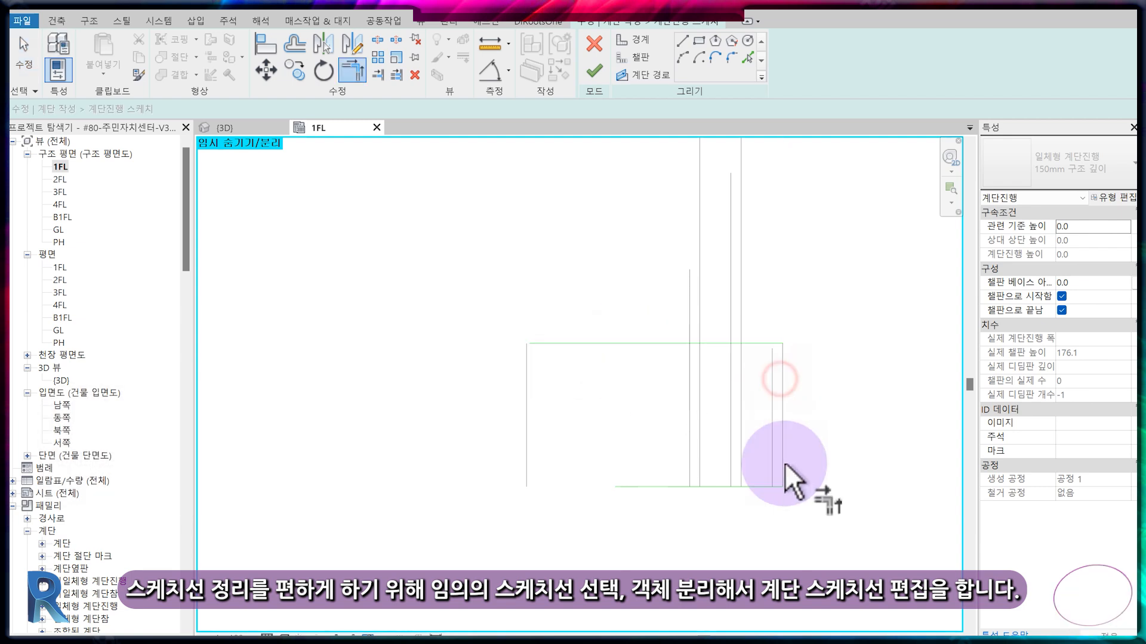
{"action": "left_click", "coordinate": [662, 487]}
{"action": "left_click", "coordinate": [527, 420]}
{"action": "key", "text": "Escape"}
Trim or extend the intermediate riser lines to the upper boundary line.
{"action": "key", "text": "t"}
{"action": "key", "text": "m"}
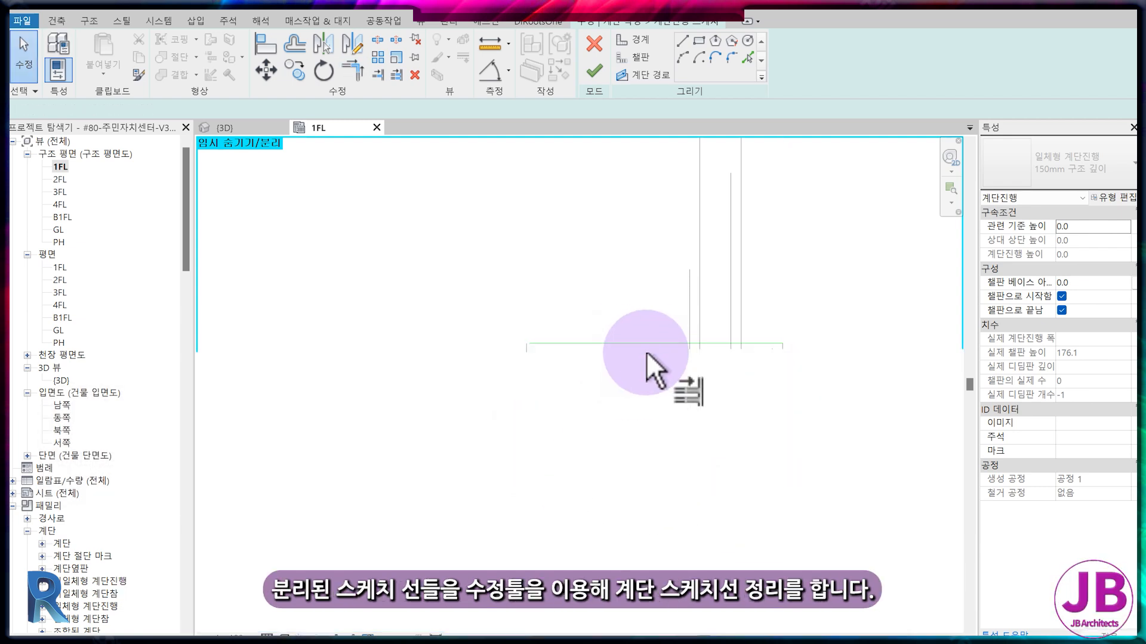
{"action": "left_click", "coordinate": [648, 345]}
{"action": "left_click", "coordinate": [702, 381]}
{"action": "left_click", "coordinate": [692, 387]}
{"action": "left_click", "coordinate": [732, 402]}
{"action": "left_click", "coordinate": [739, 404]}
{"action": "left_click", "coordinate": [781, 383]}
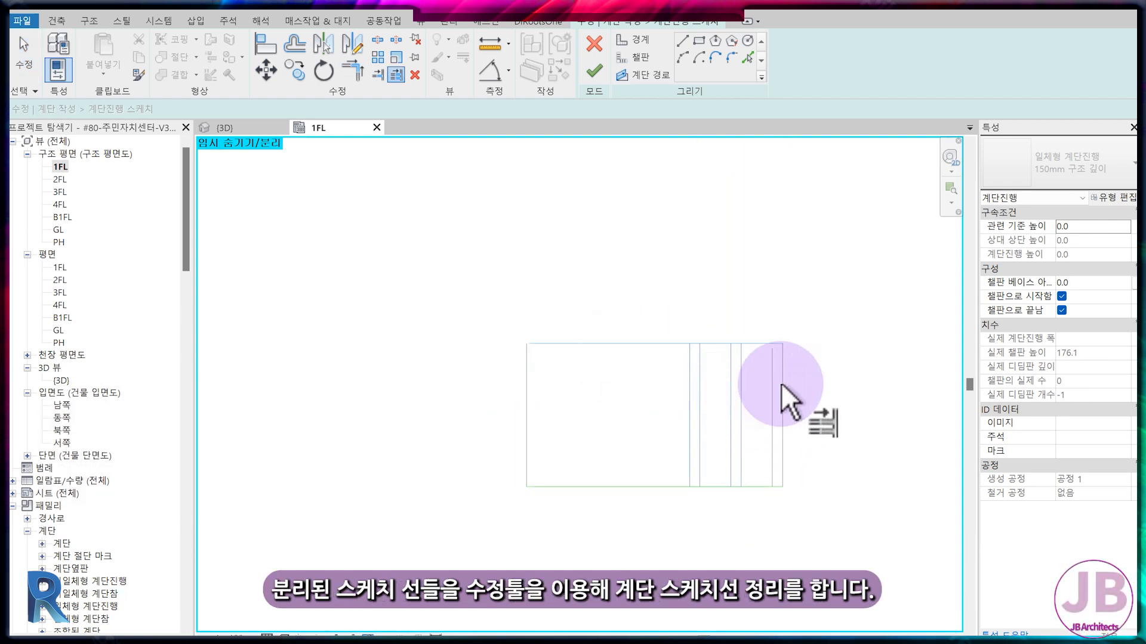
Close the gap at the sketch's upper-left corner with Trim/Extend to Corner and finish the run sketch.
{"action": "left_click", "coordinate": [593, 73]}
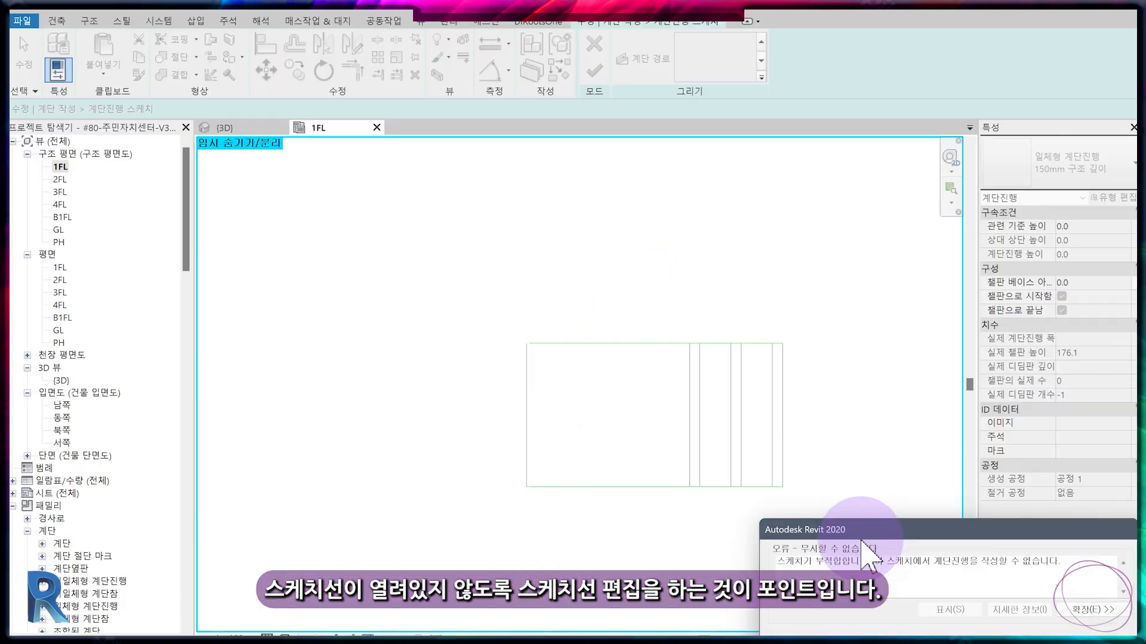
{"action": "key", "text": "Escape"}
{"action": "scroll", "coordinate": [302, 392], "scroll_direction": "up", "scroll_amount": 1}
{"action": "scroll", "coordinate": [301, 100], "scroll_direction": "up", "scroll_amount": 5}
{"action": "key", "text": "t"}
{"action": "key", "text": "r"}
{"action": "left_click", "coordinate": [509, 256]}
{"action": "left_click", "coordinate": [470, 275]}
{"action": "scroll", "coordinate": [511, 312], "scroll_direction": "down", "scroll_amount": 2}
{"action": "middle_click_drag", "start_coordinate": [402, 577], "coordinate": [385, 424]}
{"action": "scroll", "coordinate": [388, 428], "scroll_direction": "down", "scroll_amount": 2}
{"action": "middle_click_drag", "start_coordinate": [642, 475], "coordinate": [630, 470]}
{"action": "left_click", "coordinate": [594, 71]}
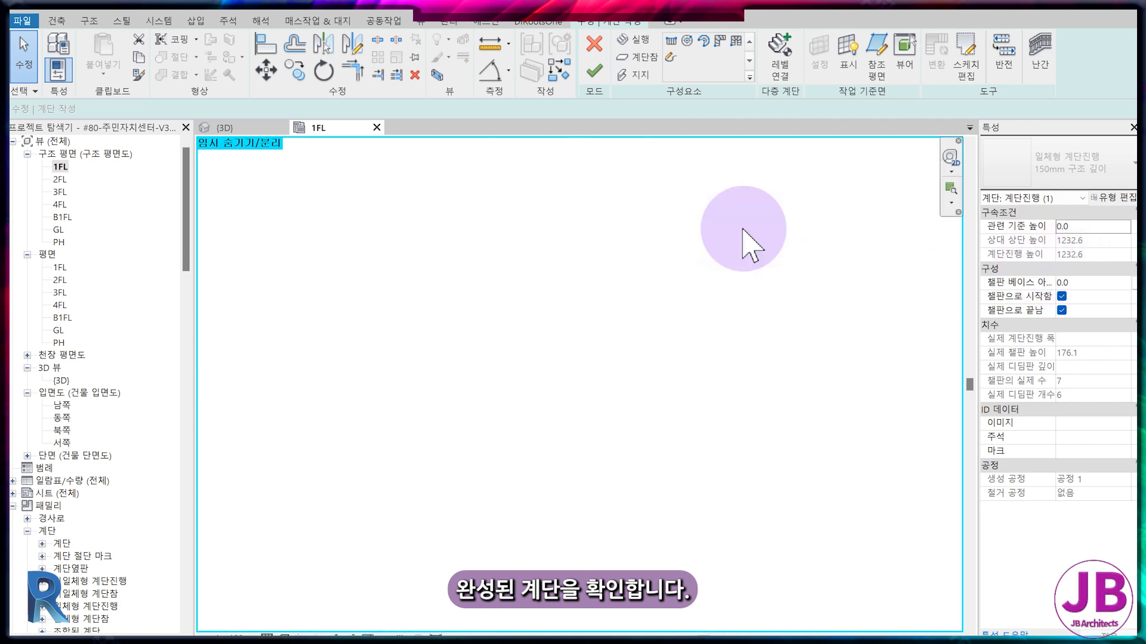
Complete the stair, select it, and view it in the 3D model.
{"action": "left_click", "coordinate": [593, 76]}
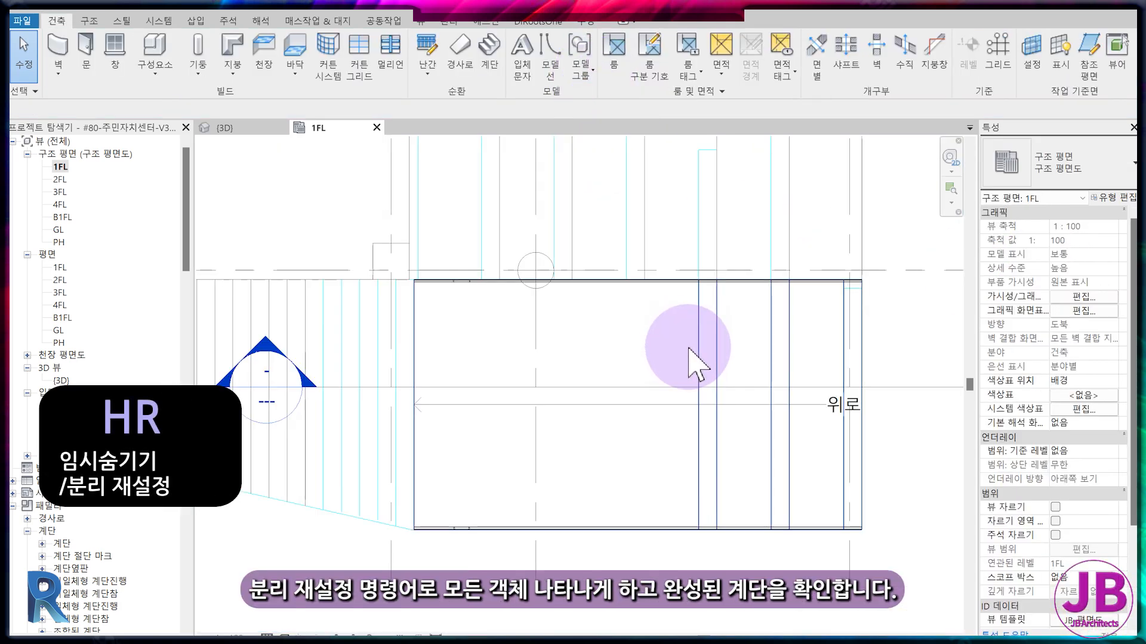
{"action": "left_click", "coordinate": [718, 340]}
{"action": "left_click", "coordinate": [272, 129]}
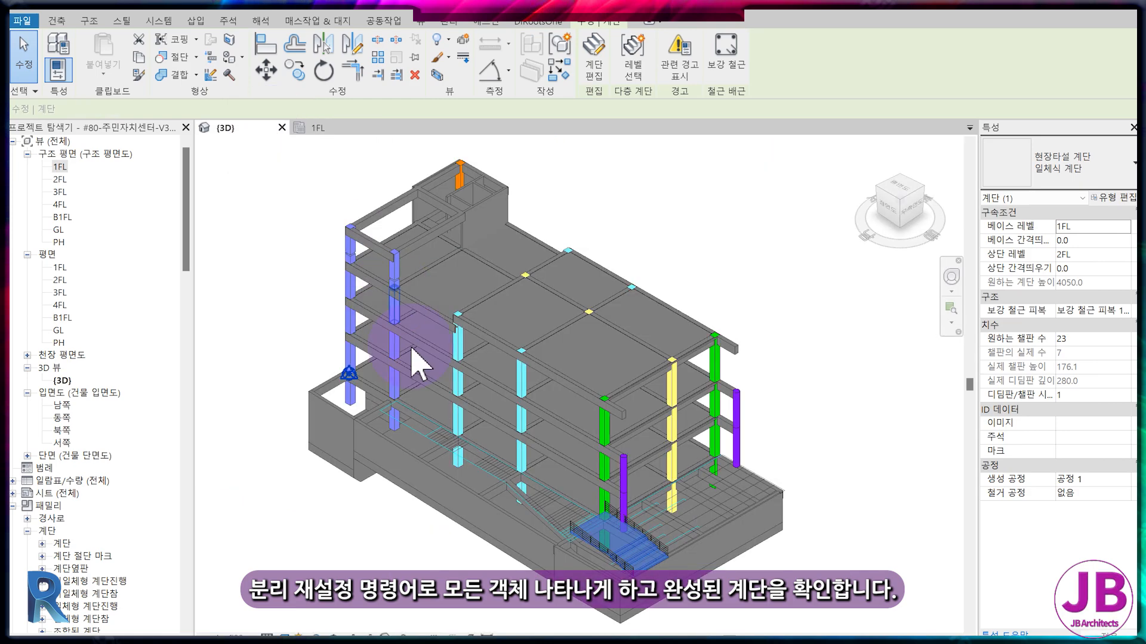
Select the completed first-flight stair and set its top level to 1FL, top offset to 900 and desired risers to 7.
{"action": "key", "text": "Escape"}
{"action": "scroll", "coordinate": [614, 537], "scroll_direction": "up", "scroll_amount": 8}
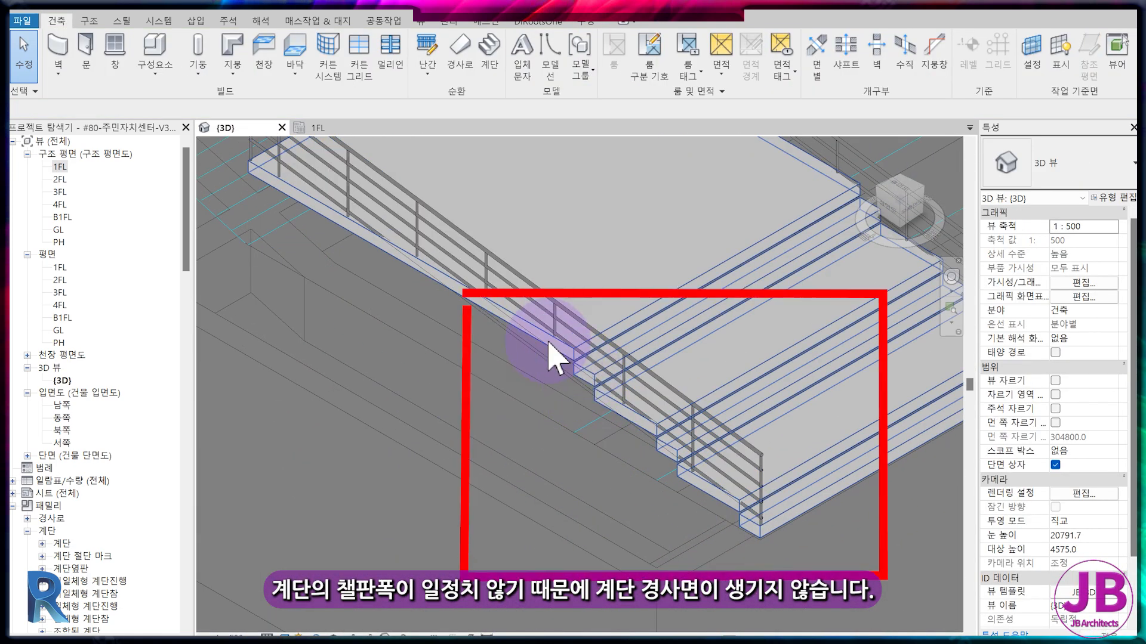
{"action": "left_click", "coordinate": [696, 286]}
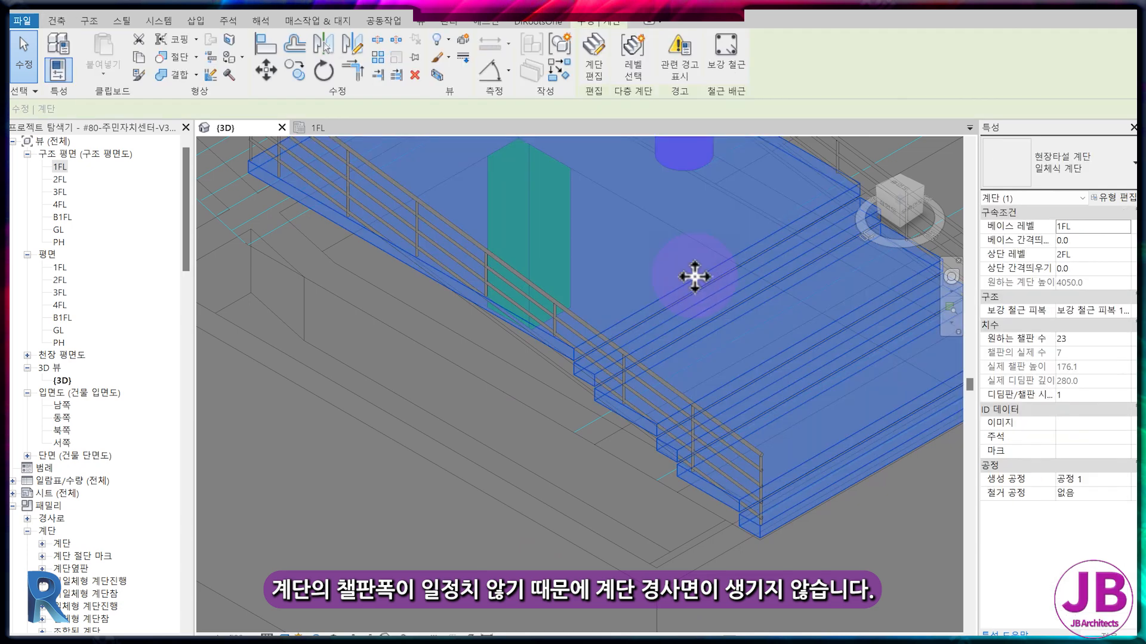
{"action": "middle_click_drag", "start_coordinate": [450, 379], "coordinate": [498, 399]}
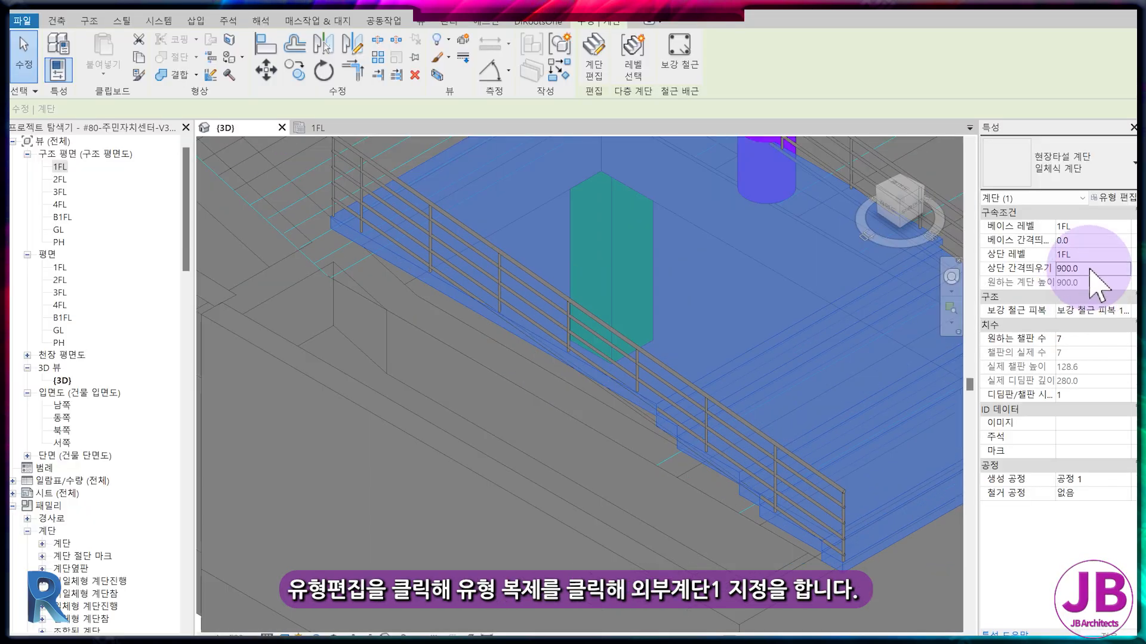
Duplicate the stair's type as 외부계단-1.
{"action": "left_click", "coordinate": [1111, 197]}
{"action": "left_click", "coordinate": [637, 158]}
{"action": "type", "text": "외부계단-1"}
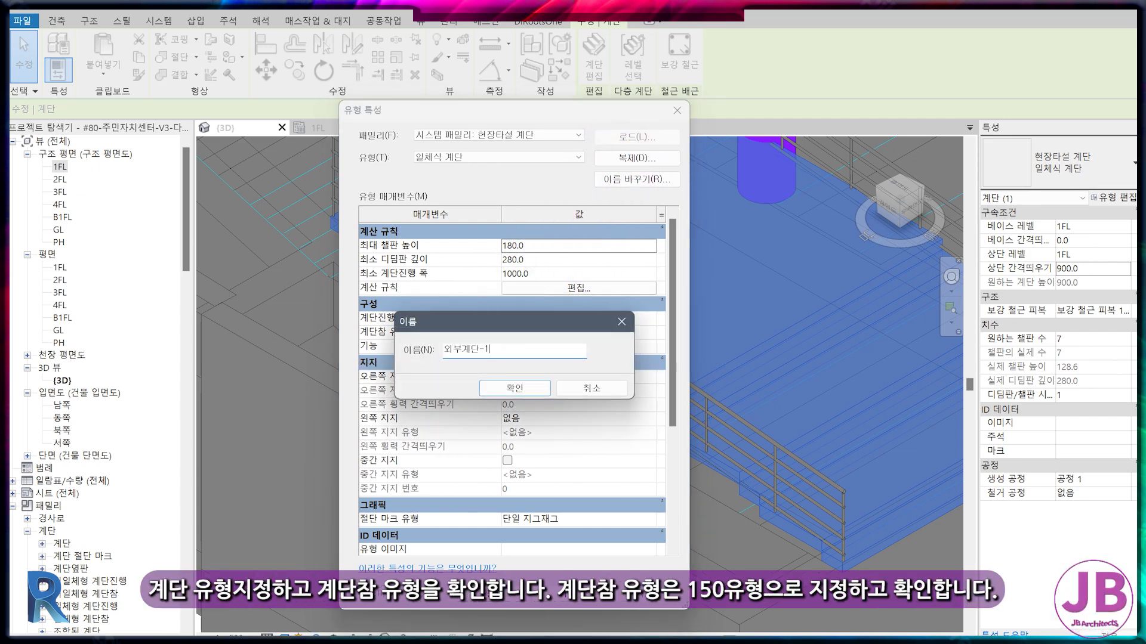
{"action": "key", "text": "Return"}
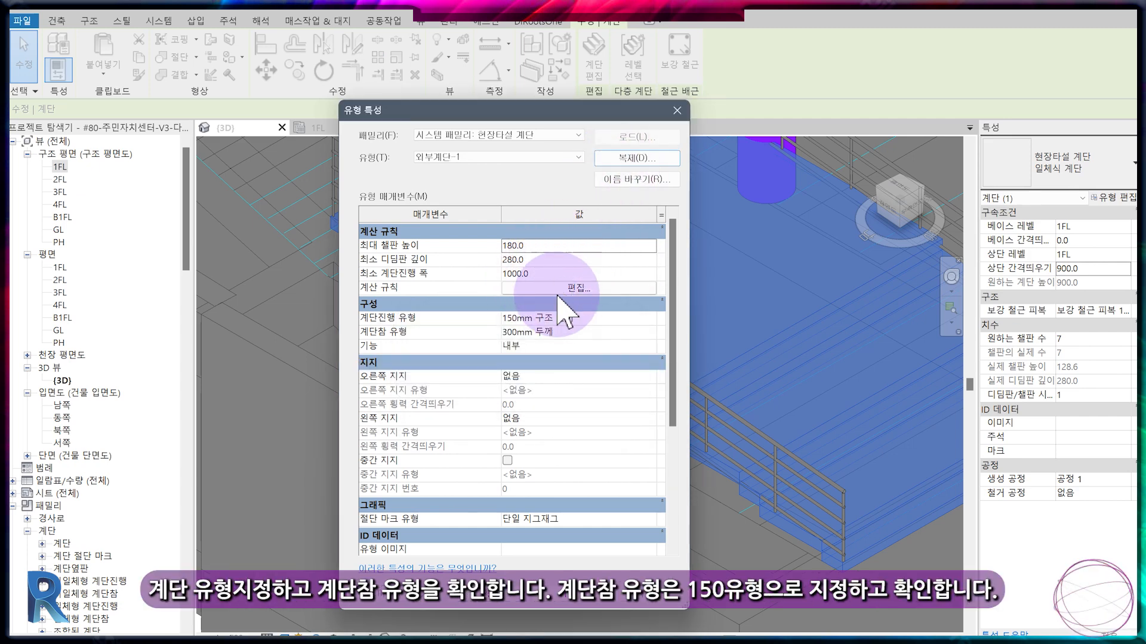
Duplicate the 200mm 두께 landing type as 150mm 두께, set its monolithic thickness to 150, and apply it to the stair type.
{"action": "left_click", "coordinate": [632, 332]}
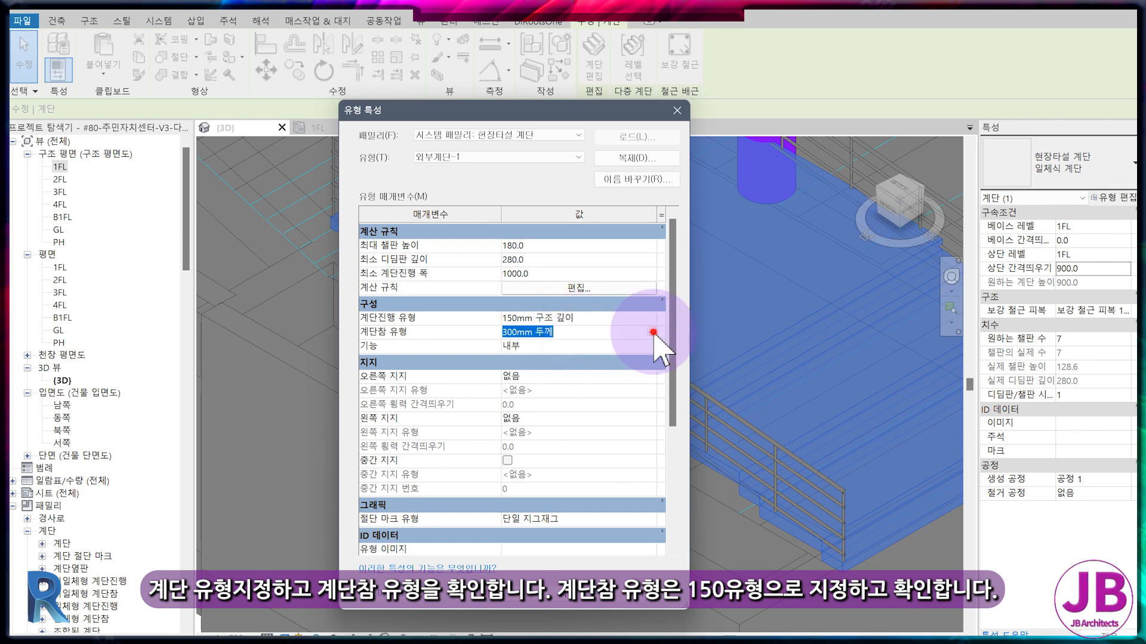
{"action": "left_click", "coordinate": [654, 333]}
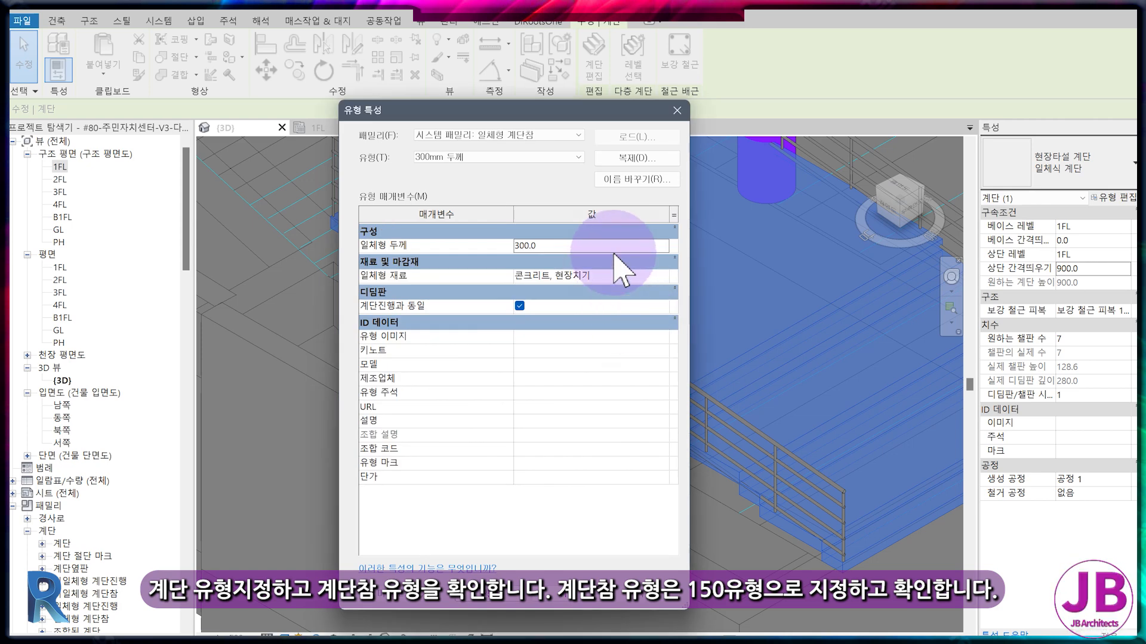
{"action": "left_click", "coordinate": [504, 157]}
{"action": "left_click", "coordinate": [486, 168]}
{"action": "left_click", "coordinate": [636, 158]}
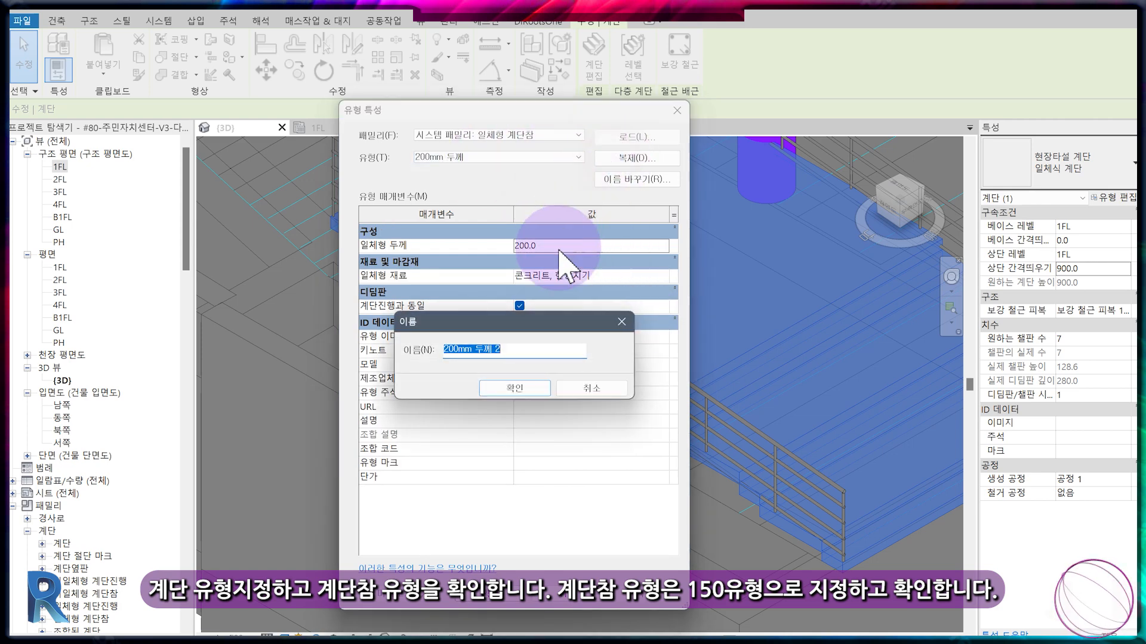
{"action": "key", "text": "BackSpace"}
{"action": "key", "text": "BackSpace"}
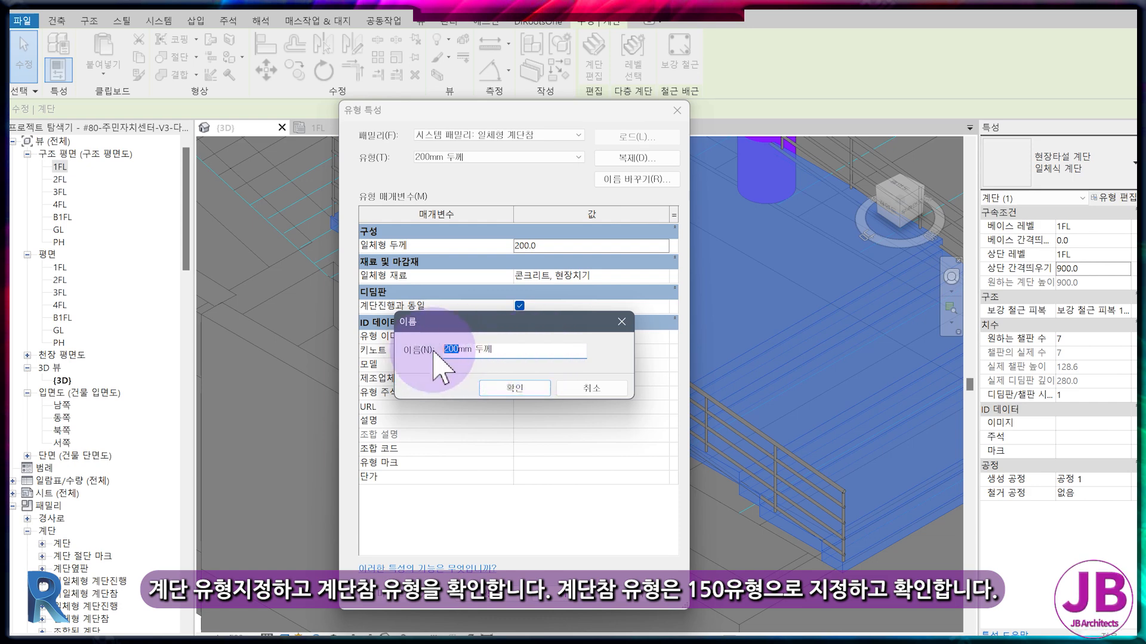
{"action": "type", "text": "150"}
{"action": "key", "text": "Return"}
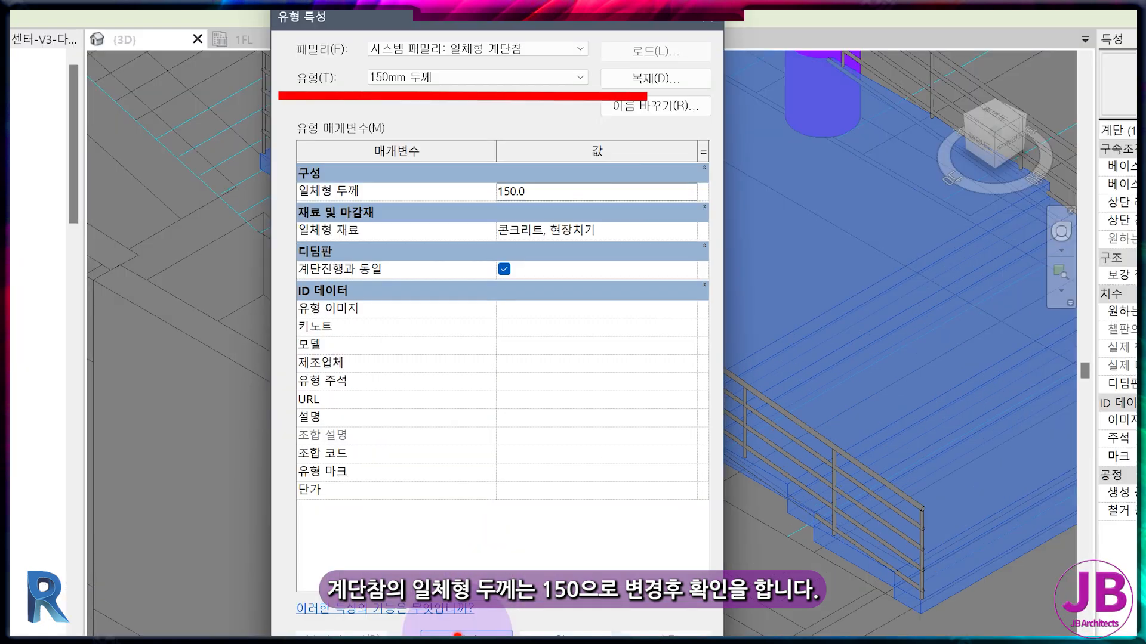
{"action": "left_click", "coordinate": [457, 635]}
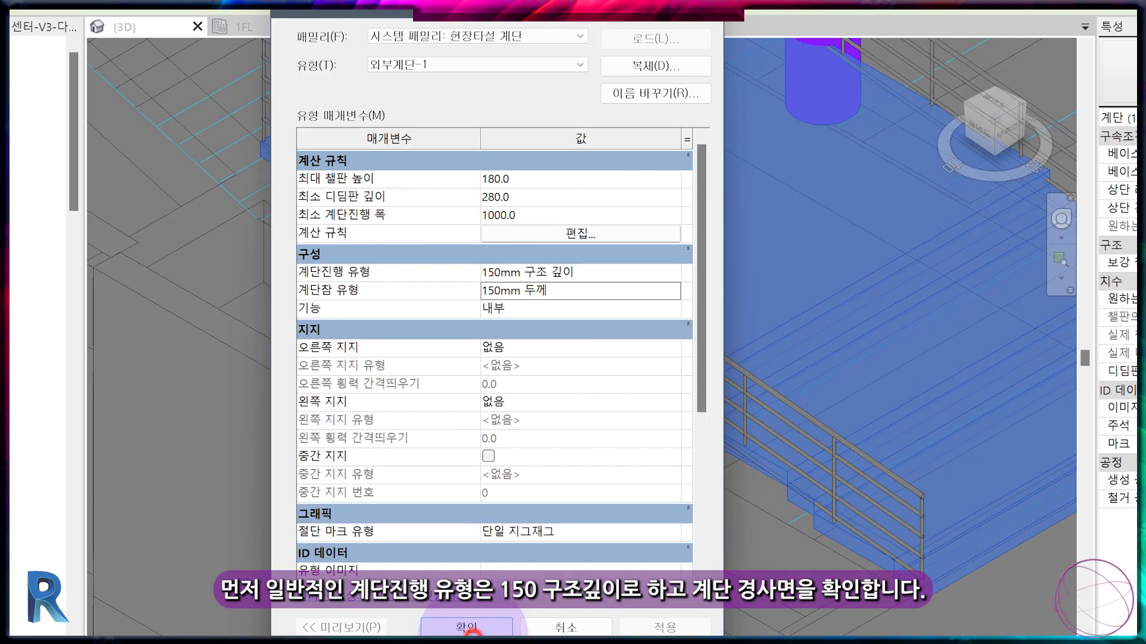
{"action": "left_click", "coordinate": [469, 628]}
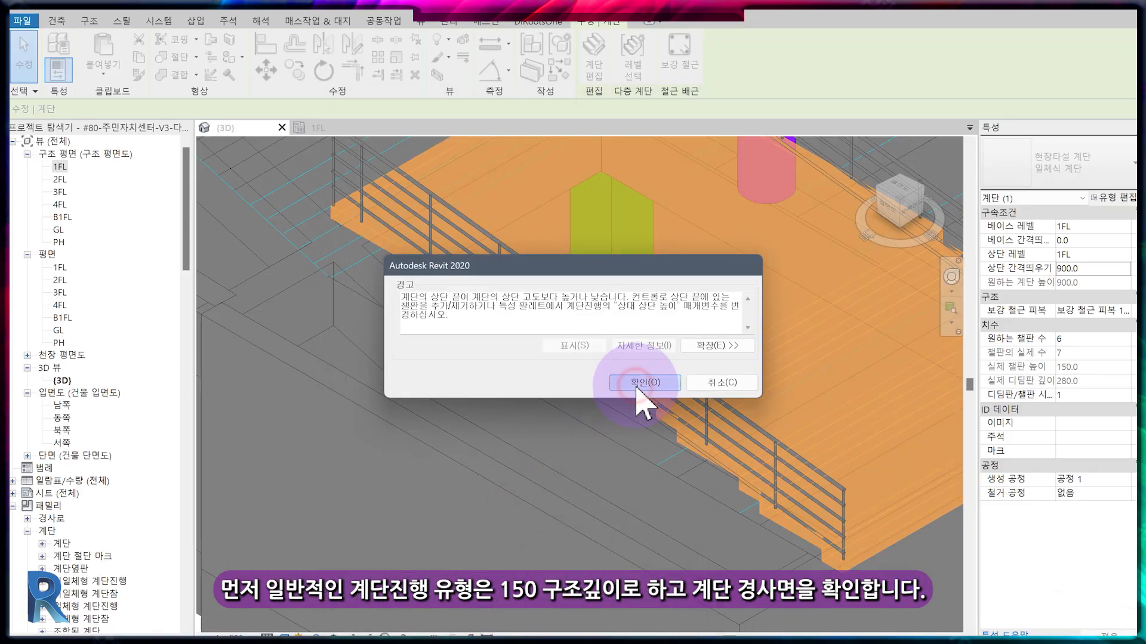
{"action": "left_click", "coordinate": [638, 385]}
Set the 외부계단-1 type's function to 외부 (exterior) and its run type to 300mm.
{"action": "left_click", "coordinate": [1113, 198]}
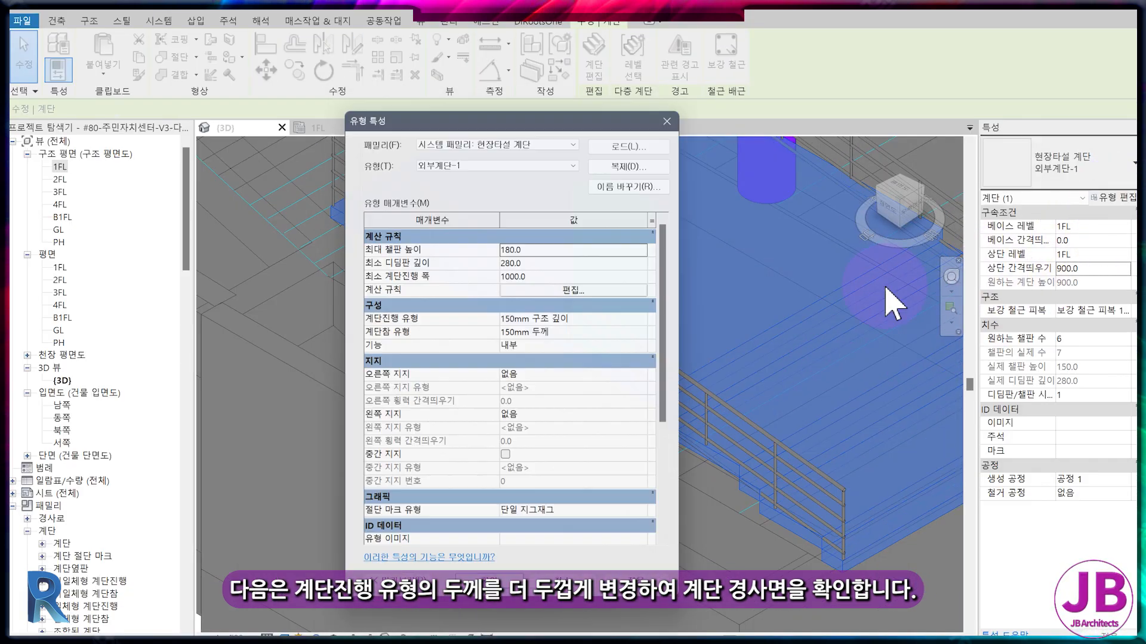
{"action": "left_click", "coordinate": [634, 346]}
{"action": "left_click", "coordinate": [645, 371]}
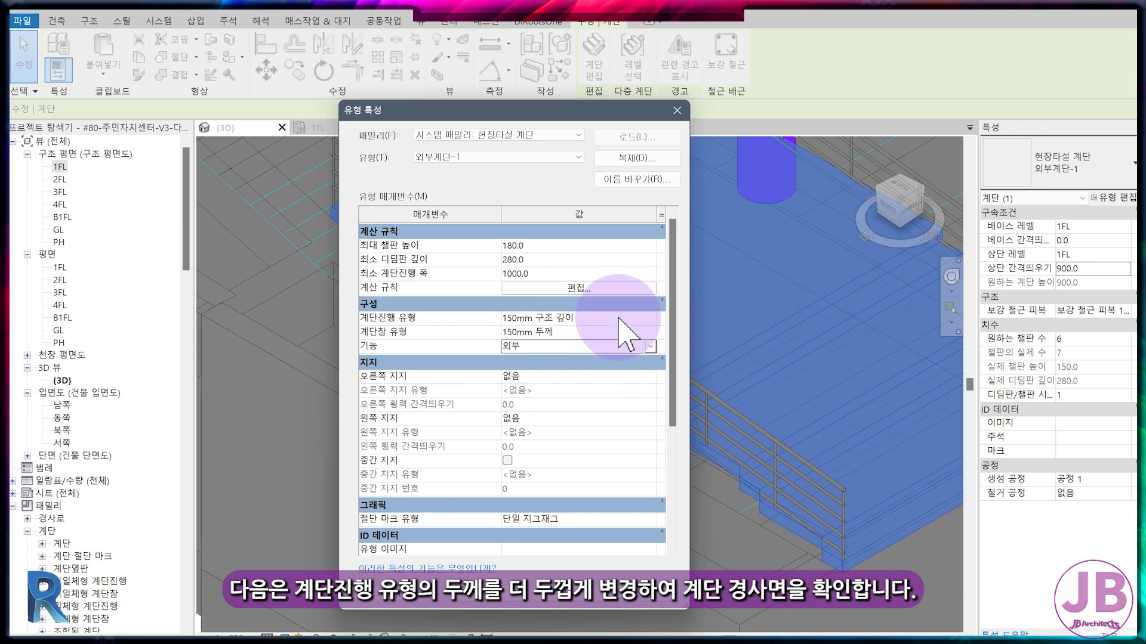
{"action": "left_click", "coordinate": [650, 317]}
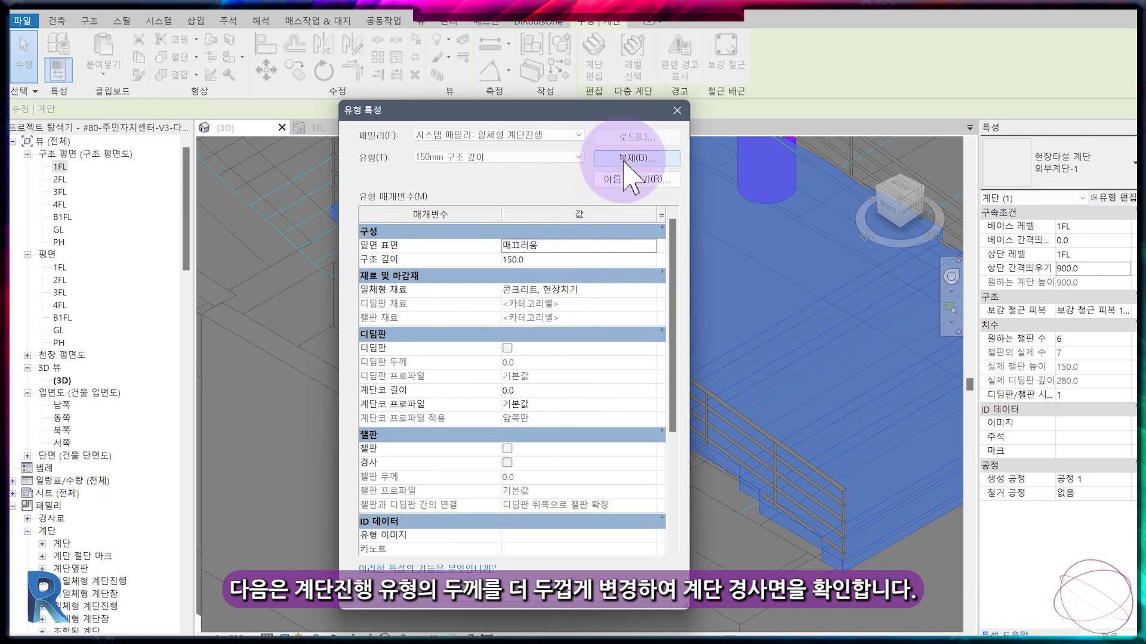
{"action": "left_click", "coordinate": [556, 157]}
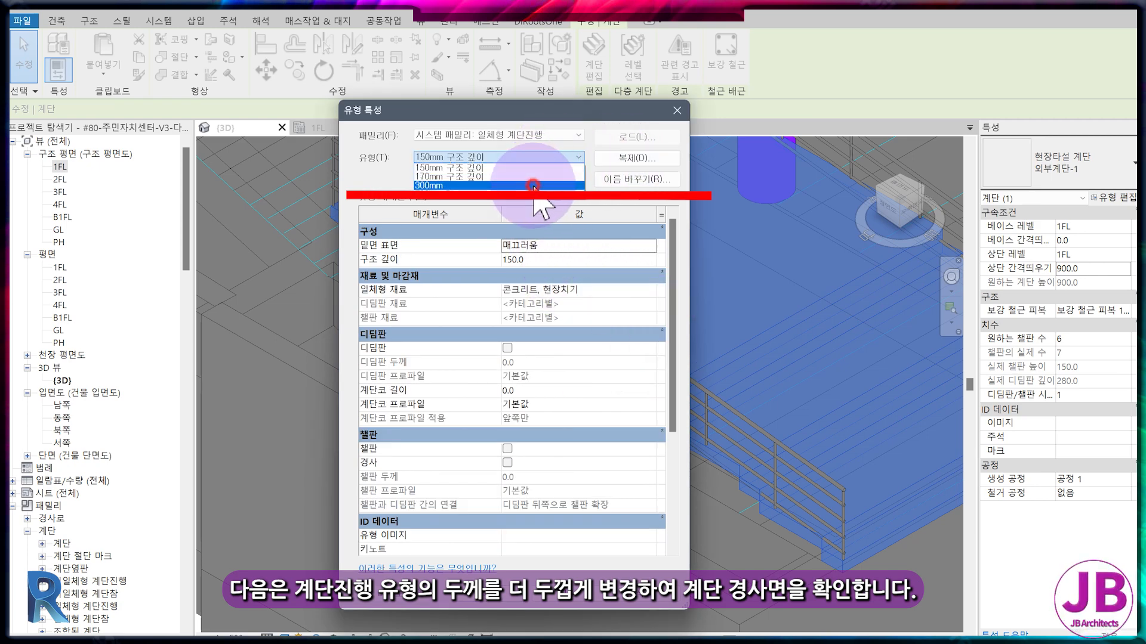
{"action": "left_click", "coordinate": [533, 186]}
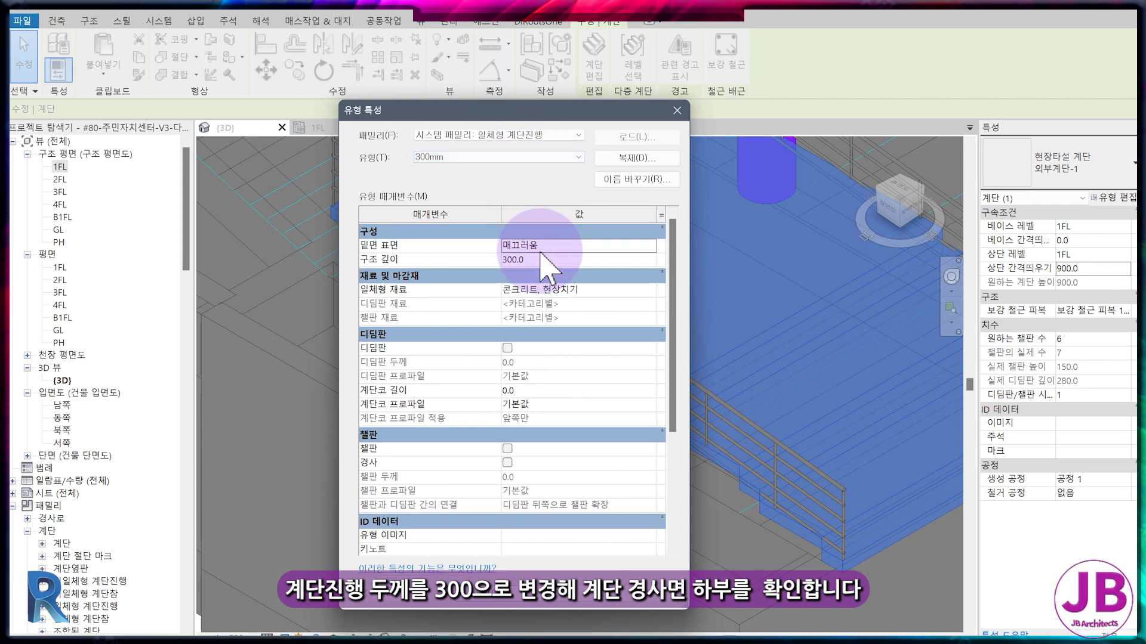
{"action": "left_click", "coordinate": [504, 603]}
{"action": "left_click", "coordinate": [503, 602]}
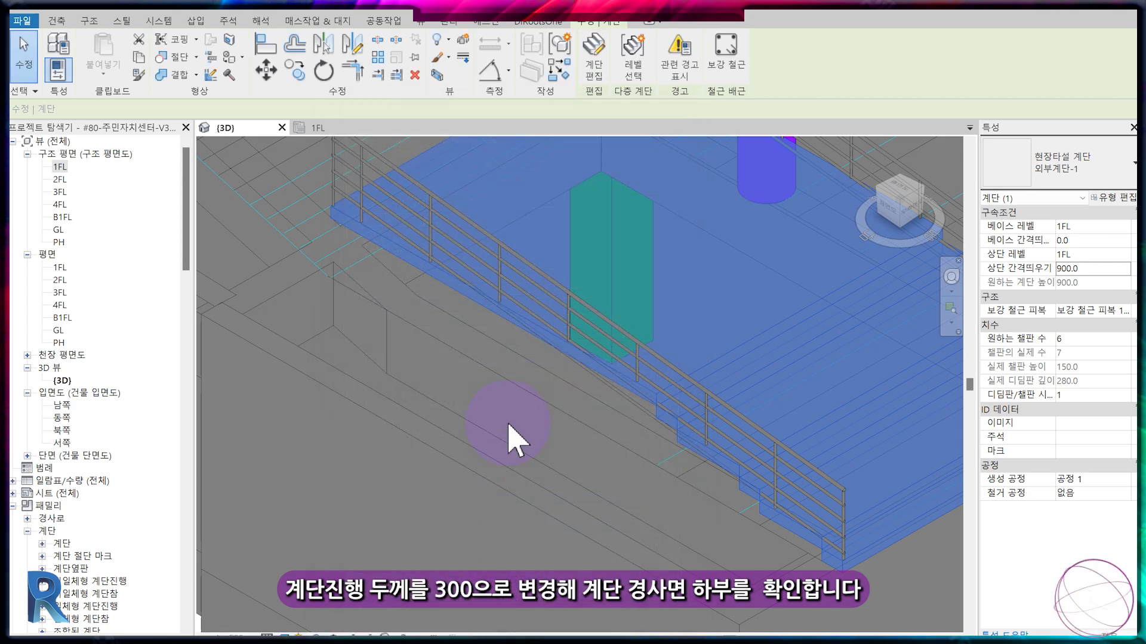
Inspect the first flight's underside in 3D and delete its railing on the side next to the purple column.
{"action": "scroll", "coordinate": [742, 533], "scroll_direction": "up", "scroll_amount": 3}
{"action": "key", "text": "Escape"}
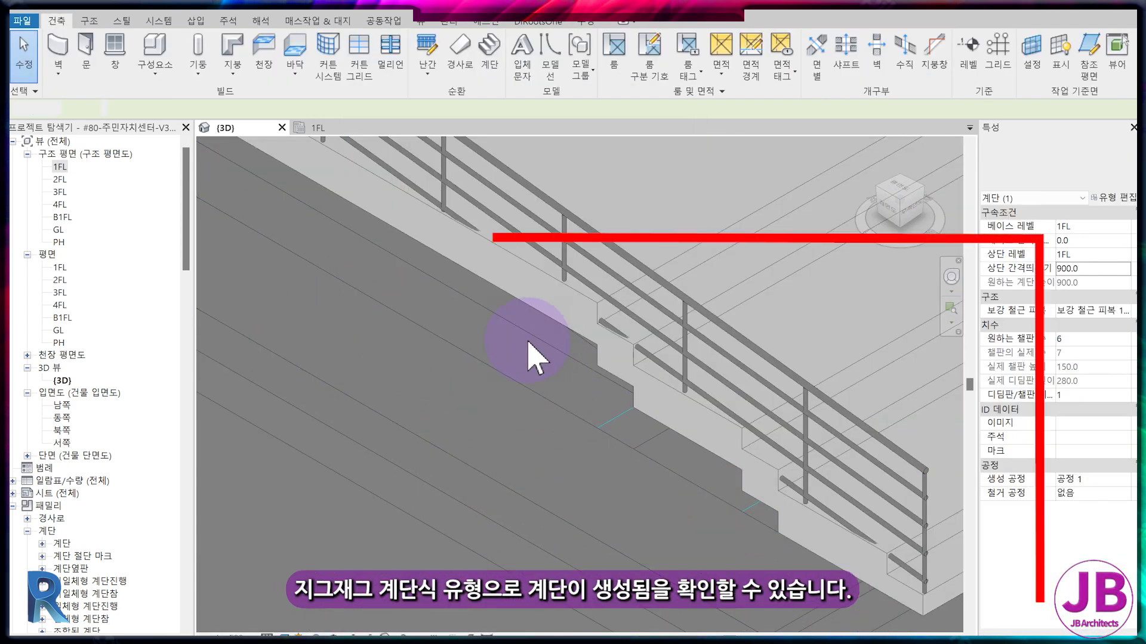
{"action": "scroll", "coordinate": [589, 396], "scroll_direction": "down", "scroll_amount": 3}
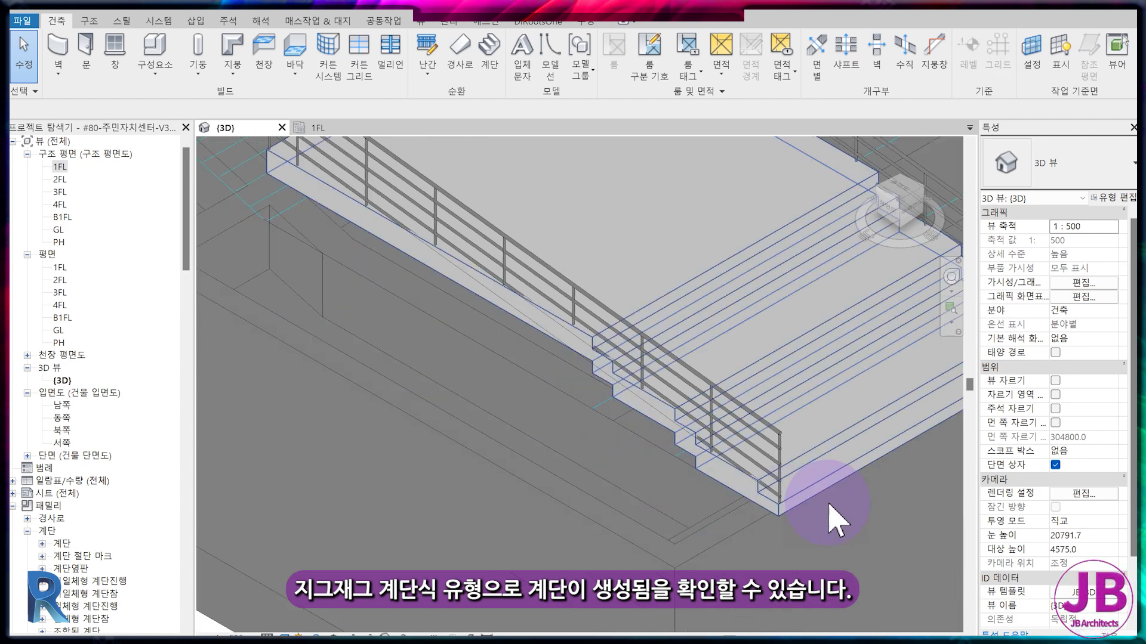
{"action": "scroll", "coordinate": [583, 314], "scroll_direction": "down", "scroll_amount": 2}
{"action": "scroll", "coordinate": [629, 532], "scroll_direction": "down", "scroll_amount": 4}
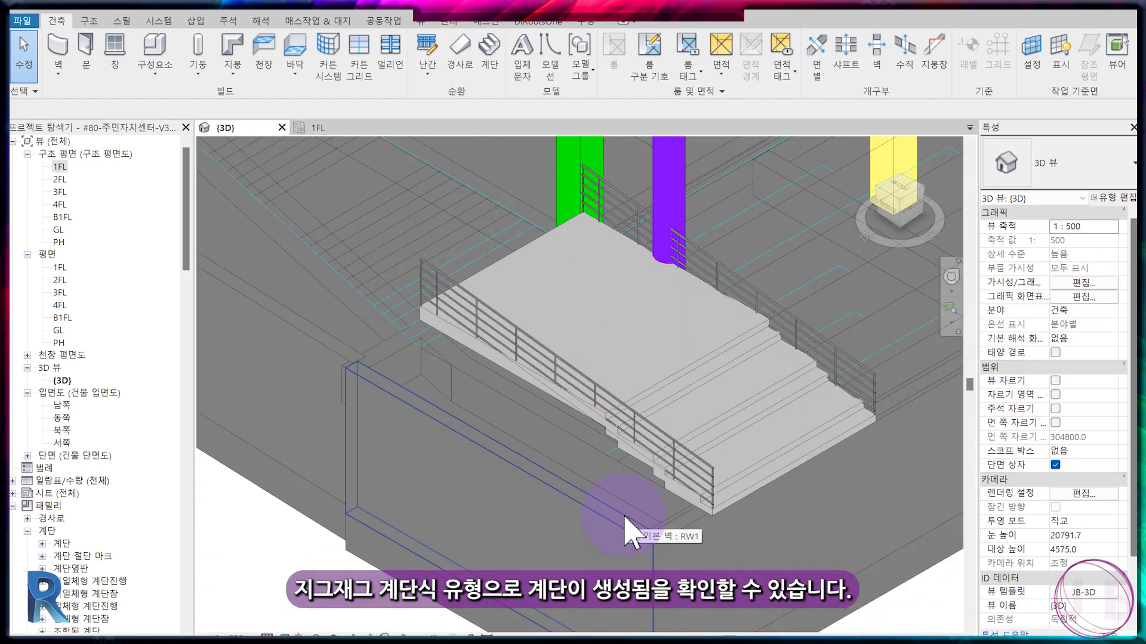
{"action": "left_click", "coordinate": [854, 365]}
{"action": "key", "text": "Delete"}
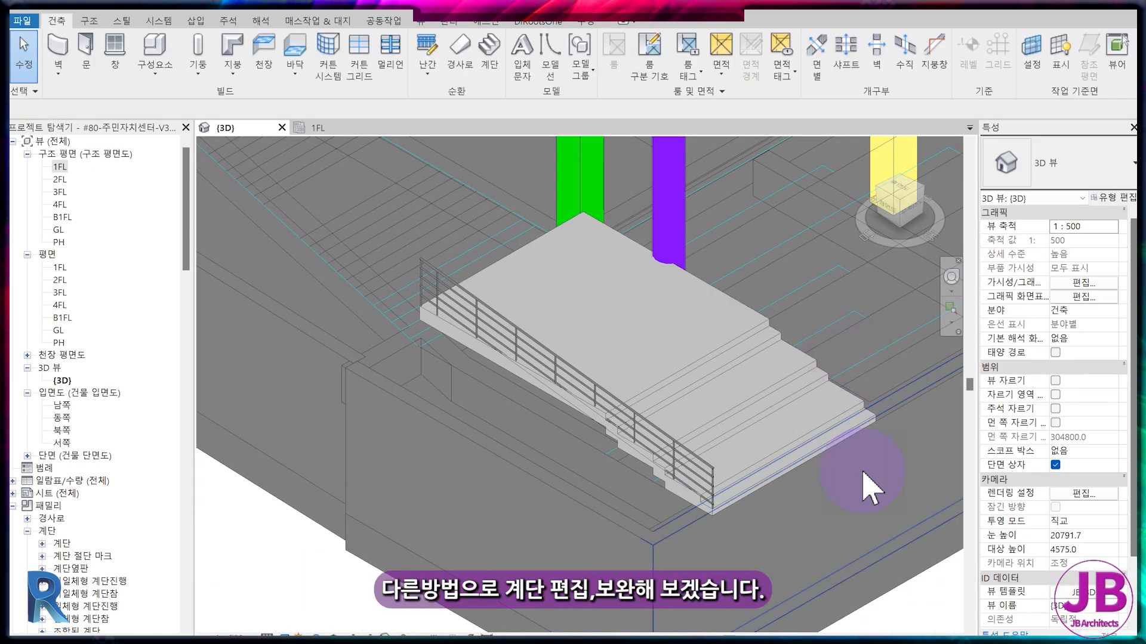
Select the first flight in the south elevation (남쪽) and change its type's run type to 150mm 구조 깊이.
{"action": "middle_click_drag", "start_coordinate": [867, 506], "coordinate": [583, 486], "text": "shift"}
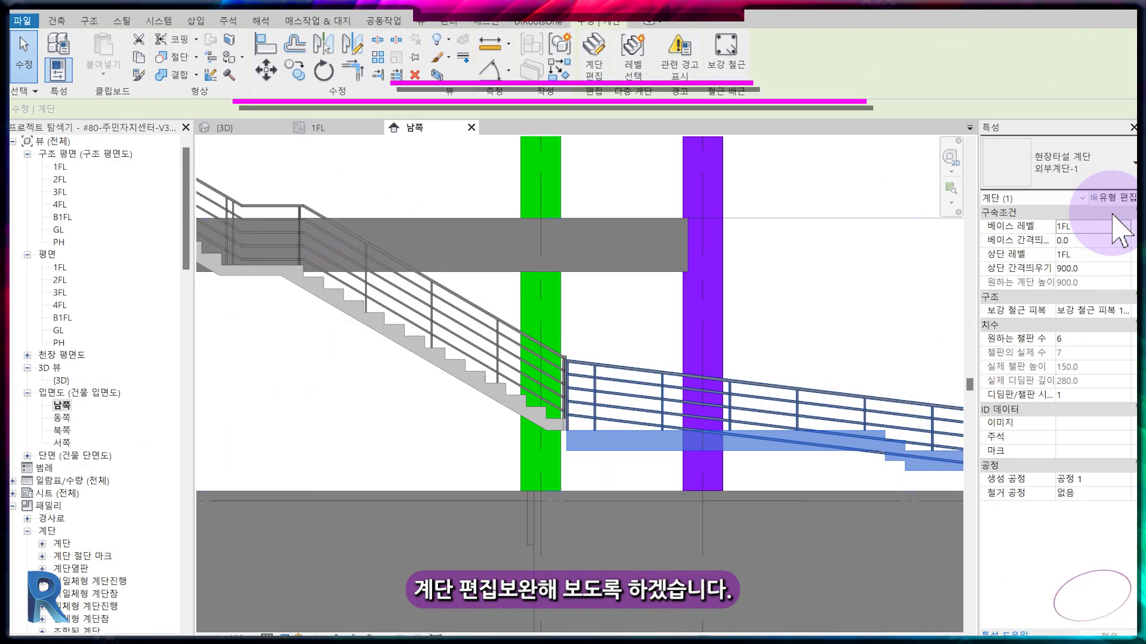
{"action": "left_click", "coordinate": [1111, 197]}
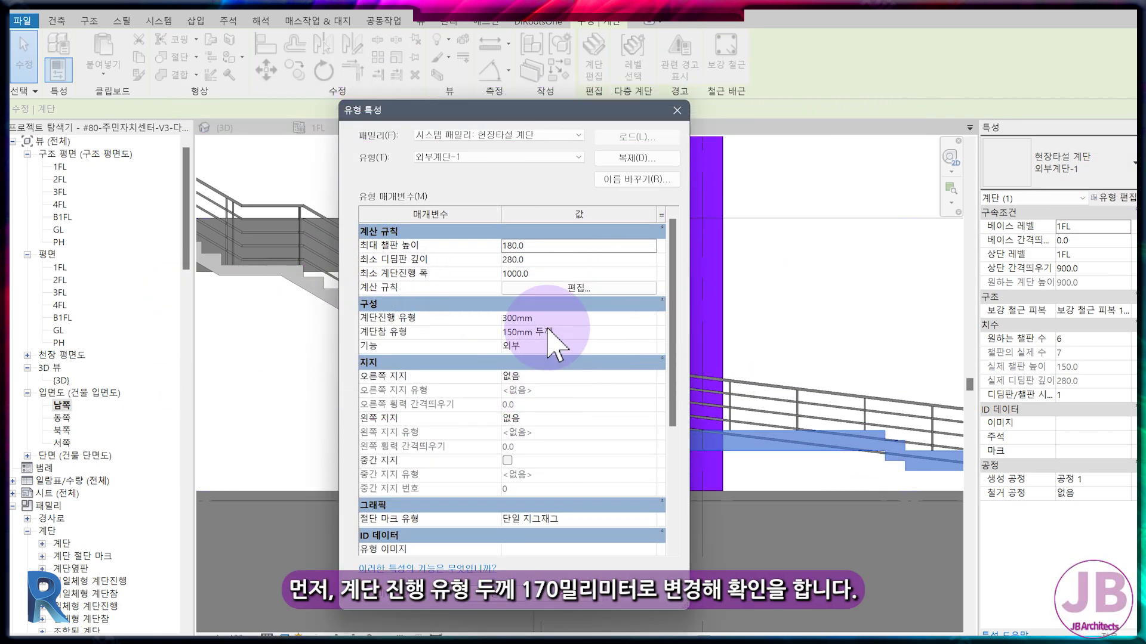
{"action": "left_click", "coordinate": [567, 318]}
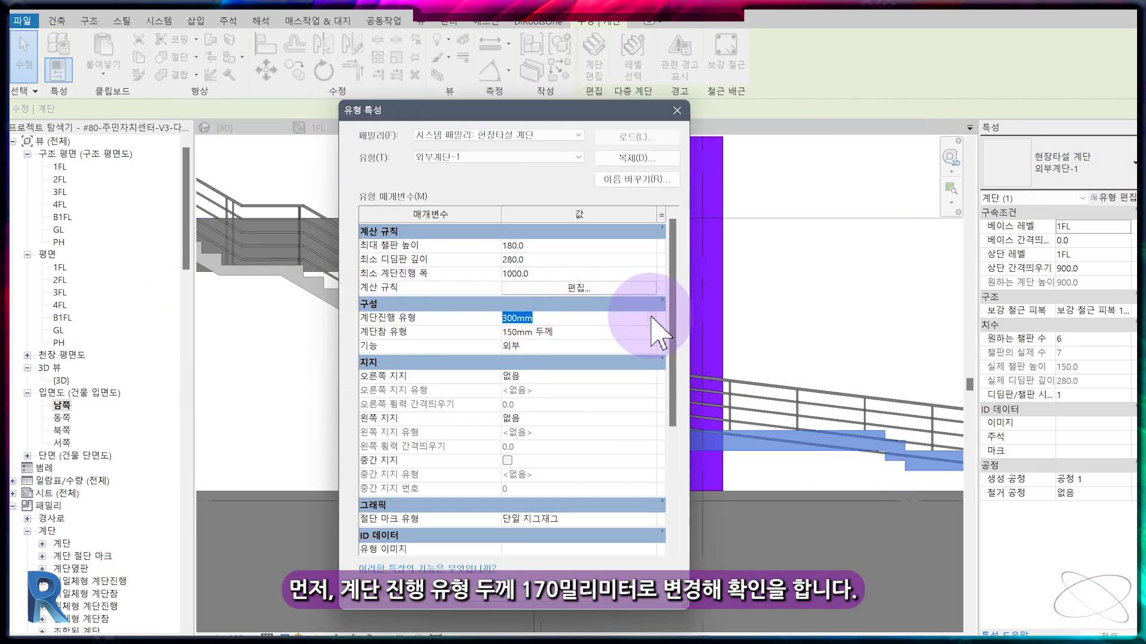
{"action": "left_click", "coordinate": [656, 318]}
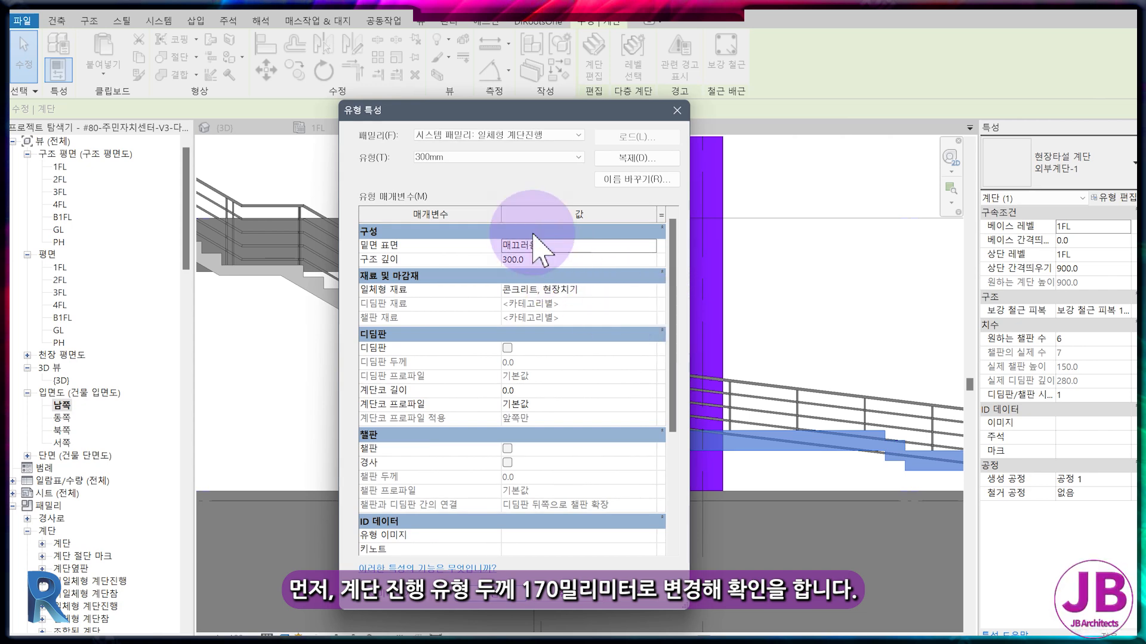
{"action": "left_click", "coordinate": [504, 157]}
{"action": "left_click", "coordinate": [492, 168]}
{"action": "left_click", "coordinate": [501, 596]}
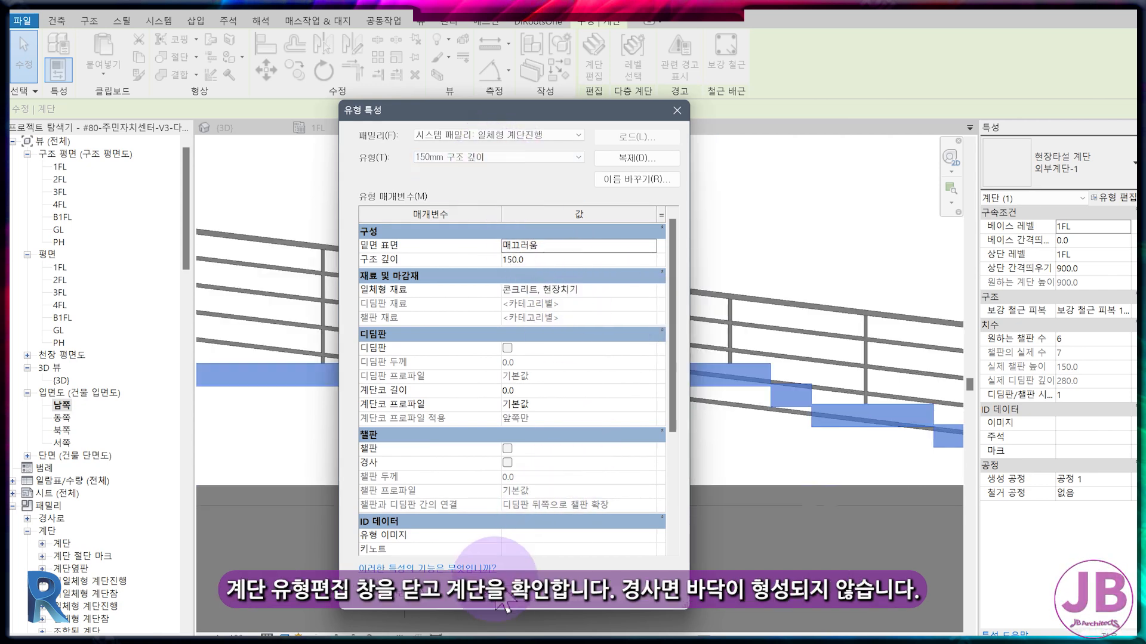
{"action": "left_click", "coordinate": [500, 600]}
{"action": "key", "text": "Escape"}
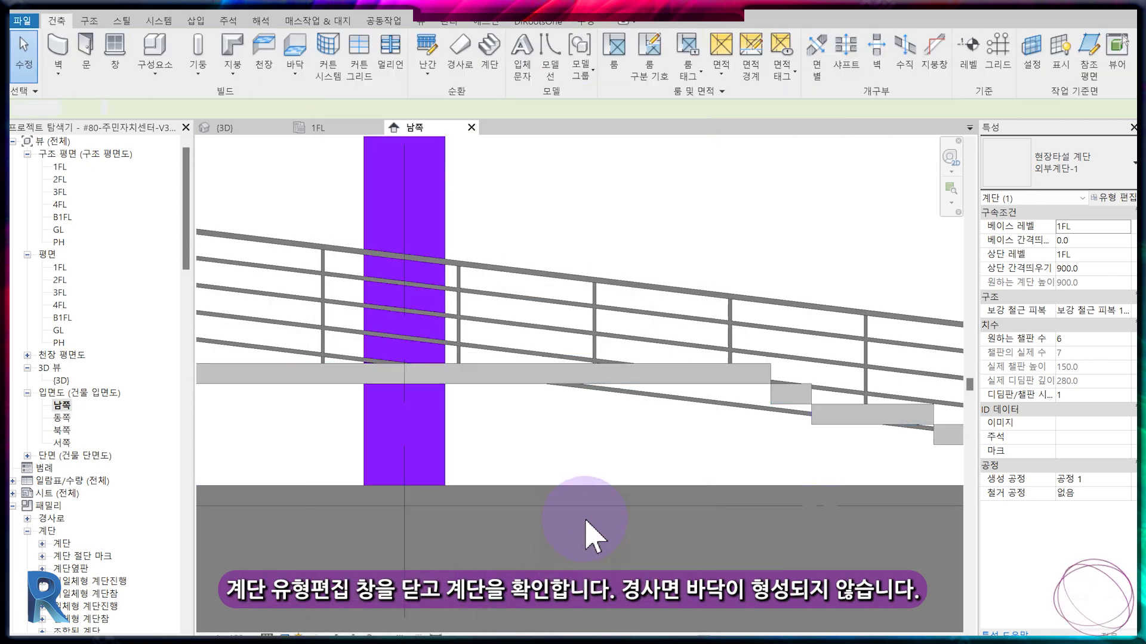
Select the first flight's remaining railing and open its path sketch for editing in the 1FL structural plan.
{"action": "scroll", "coordinate": [818, 409], "scroll_direction": "up", "scroll_amount": 4}
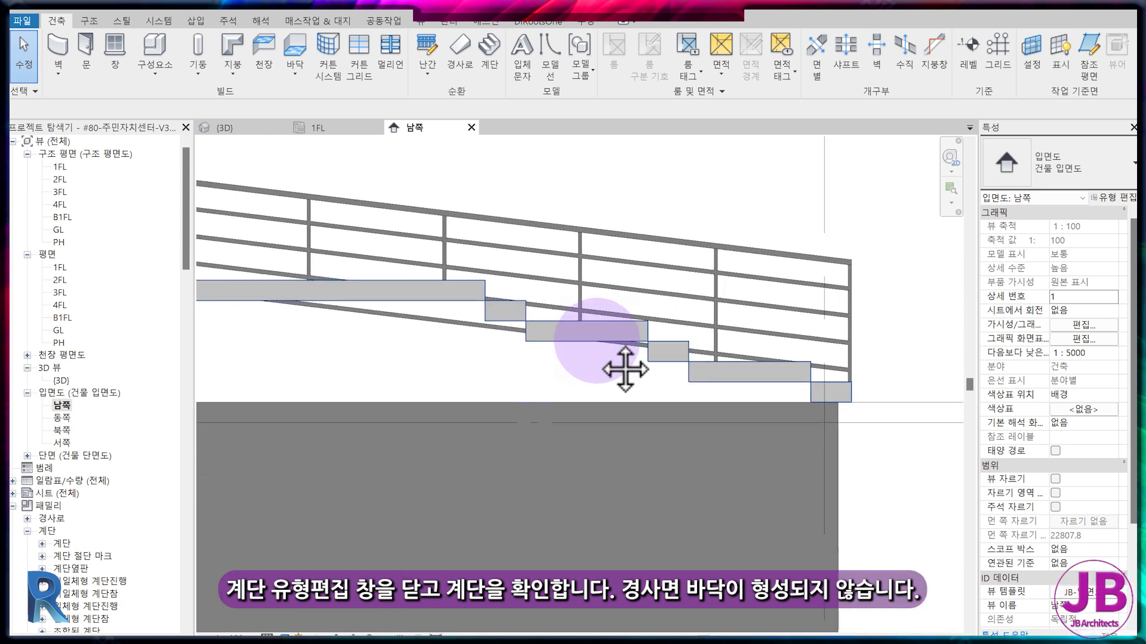
{"action": "middle_click_drag", "start_coordinate": [625, 369], "coordinate": [672, 388]}
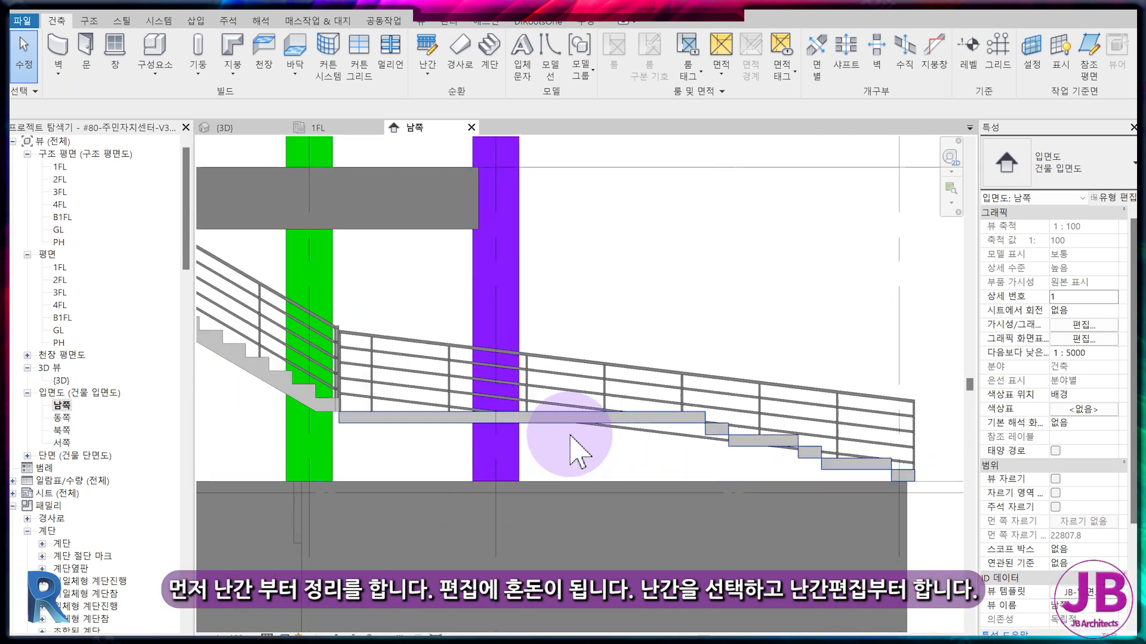
{"action": "left_click", "coordinate": [597, 357]}
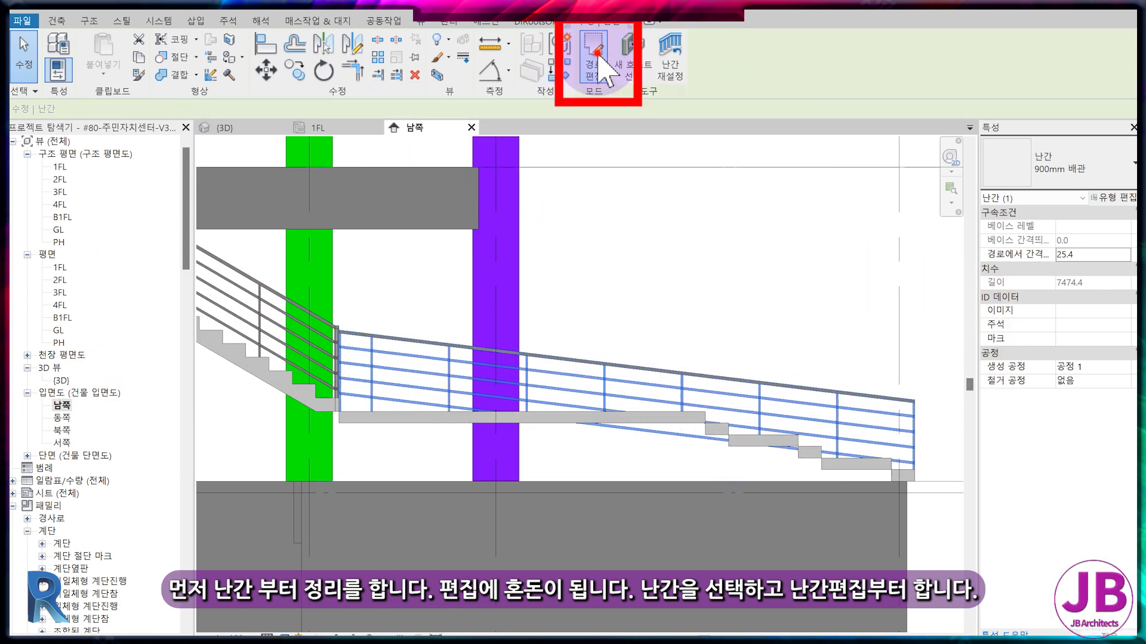
{"action": "left_click", "coordinate": [597, 57]}
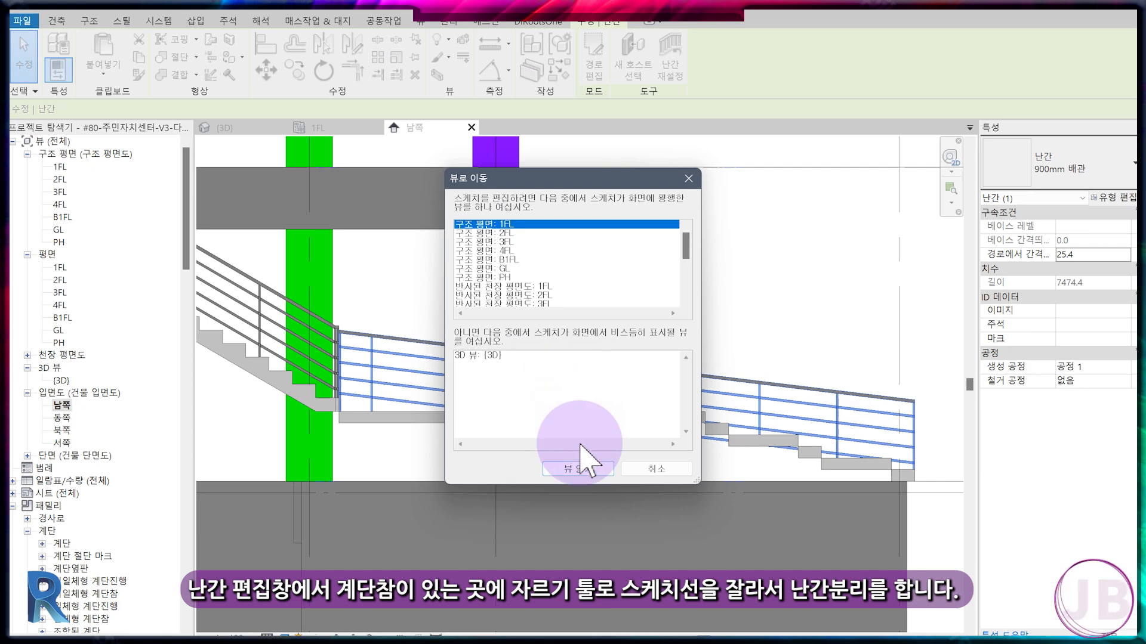
{"action": "left_click", "coordinate": [577, 469]}
{"action": "middle_click_drag", "start_coordinate": [554, 426], "coordinate": [537, 392]}
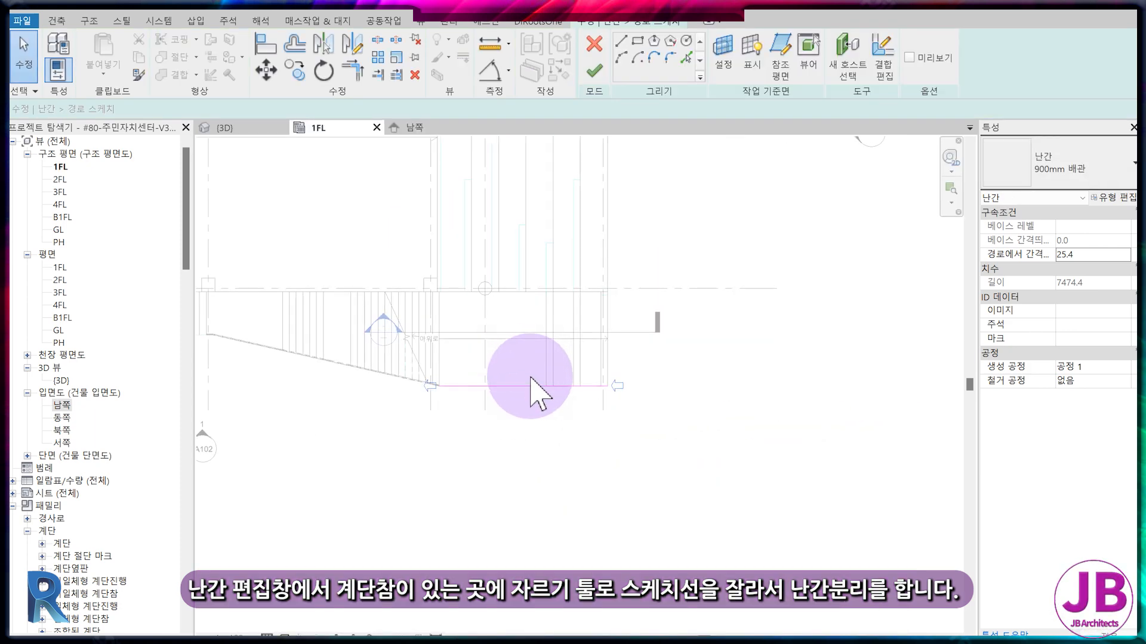
Split the railing path line with Split Element where the landing meets the first riser line.
{"action": "scroll", "coordinate": [554, 411], "scroll_direction": "up", "scroll_amount": 5}
{"action": "key", "text": "s"}
{"action": "key", "text": "l"}
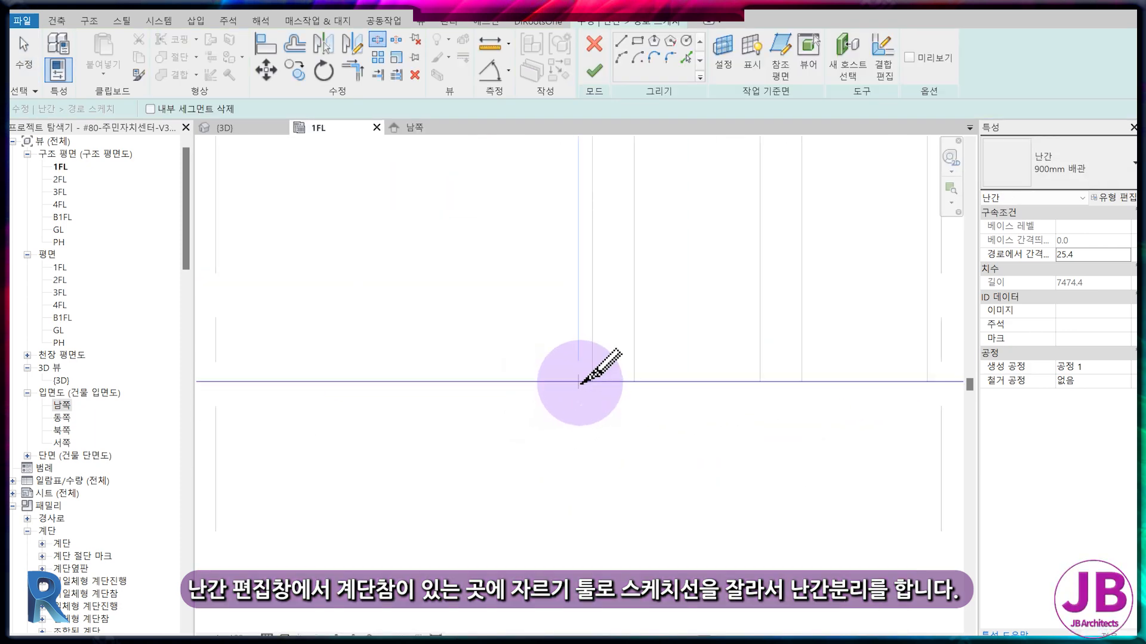
{"action": "left_click", "coordinate": [579, 382]}
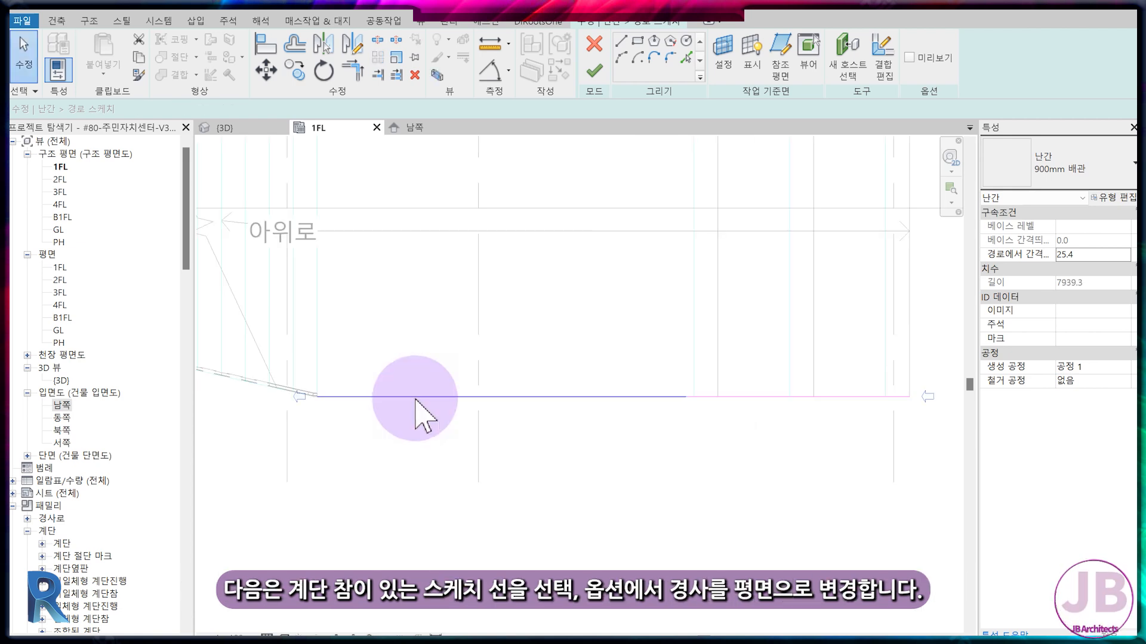
Set the slope of the landing's railing path segment to 평면, finish the sketch and check the railing in the south elevation (남쪽).
{"action": "left_click", "coordinate": [410, 396]}
{"action": "left_click", "coordinate": [223, 107]}
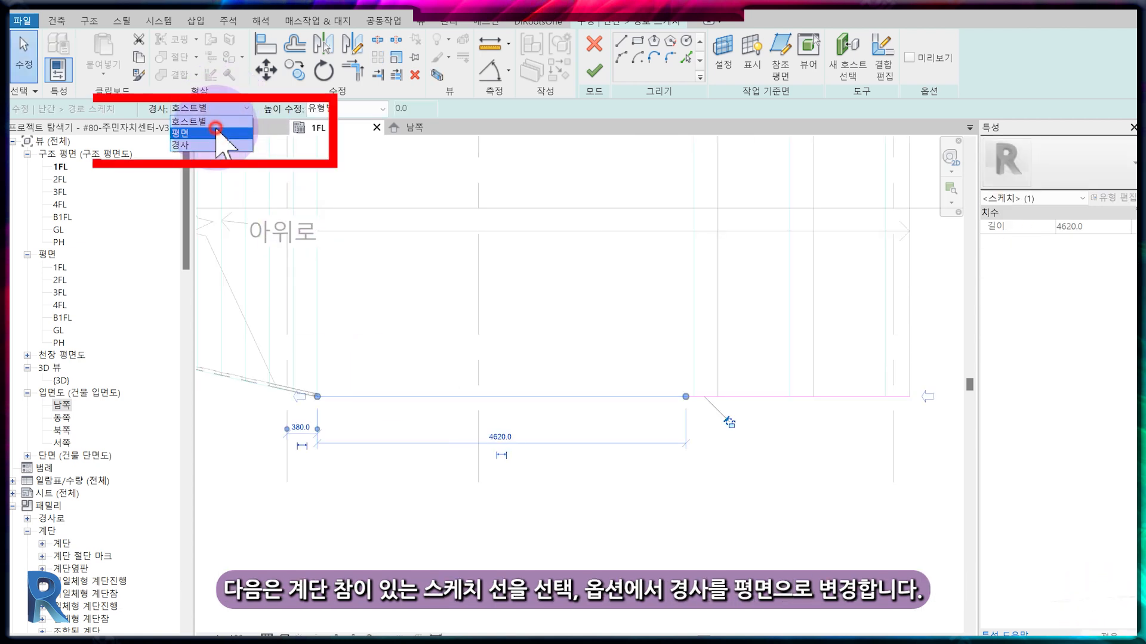
{"action": "left_click", "coordinate": [216, 131]}
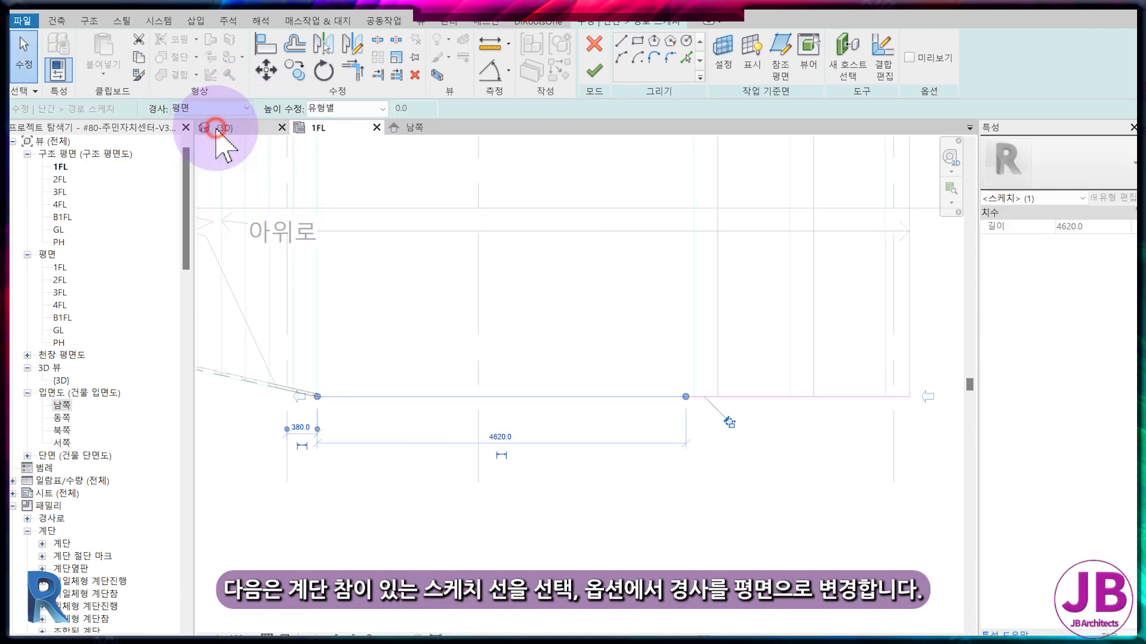
{"action": "left_click", "coordinate": [593, 71]}
{"action": "left_click", "coordinate": [406, 127]}
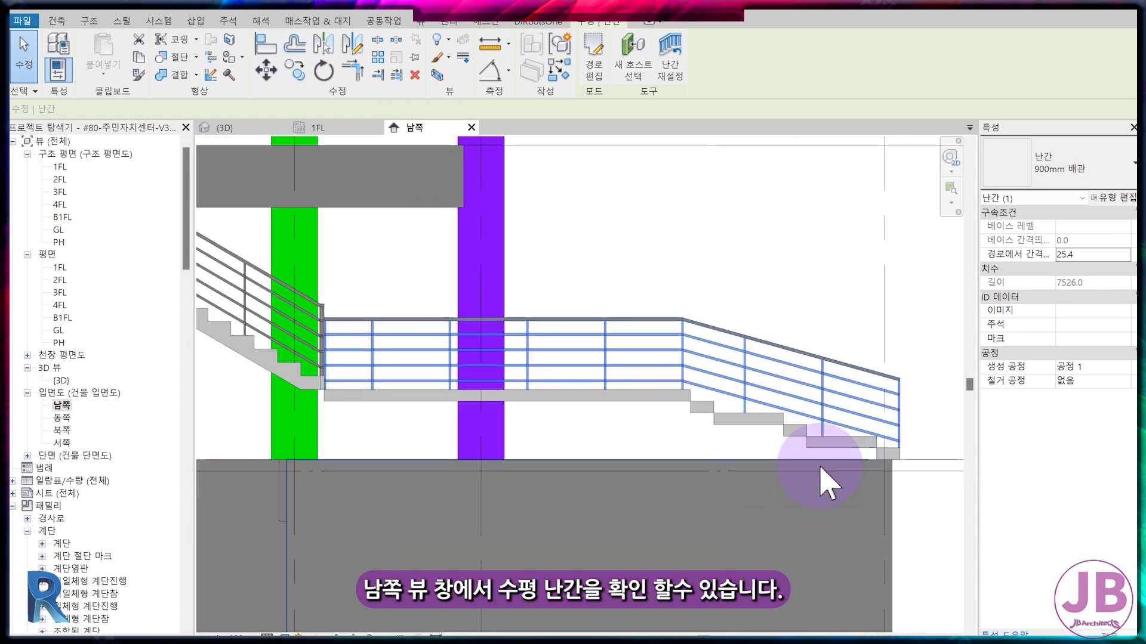
{"action": "key", "text": "Escape"}
Open the first flight for editing and enter its run's sketch in the 1FL structural plan.
{"action": "left_click", "coordinate": [742, 420]}
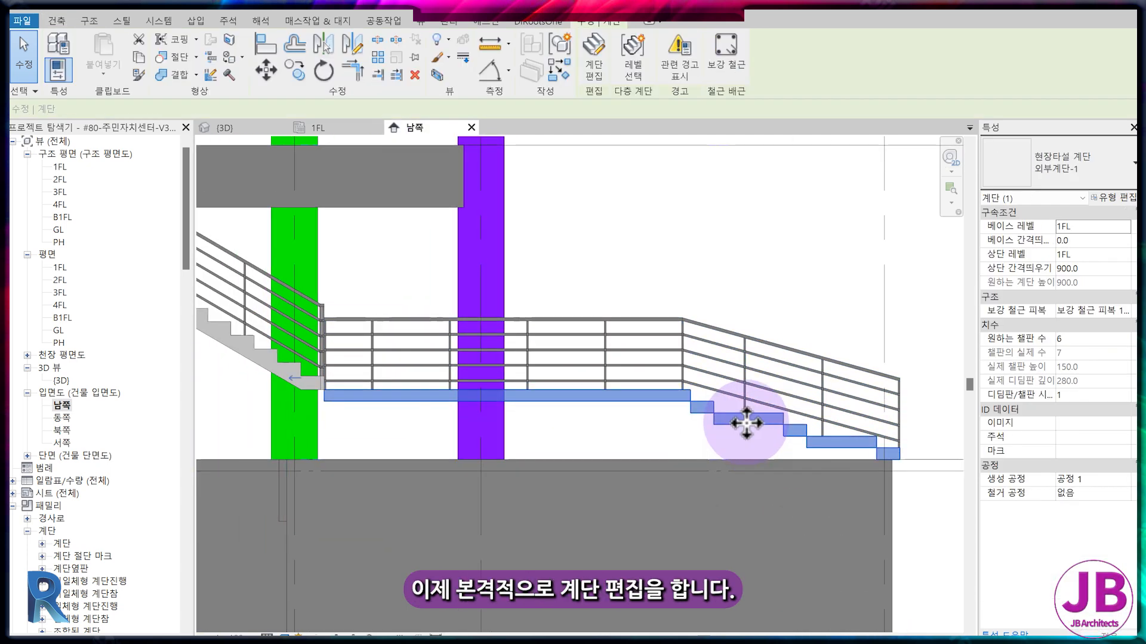
{"action": "left_click", "coordinate": [596, 77]}
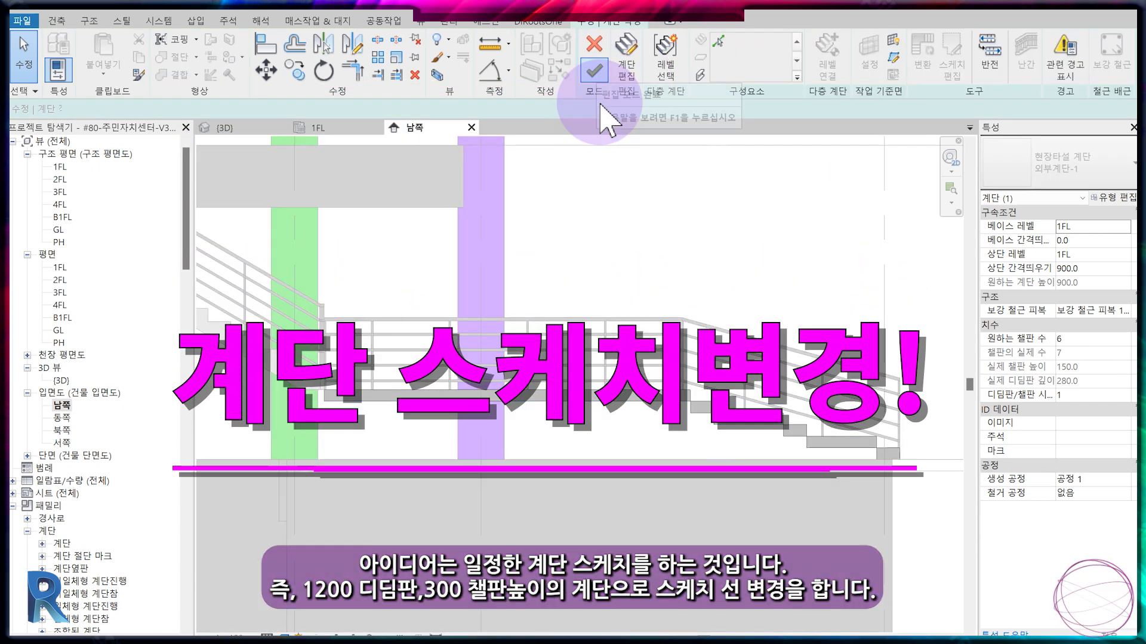
{"action": "left_click", "coordinate": [322, 127]}
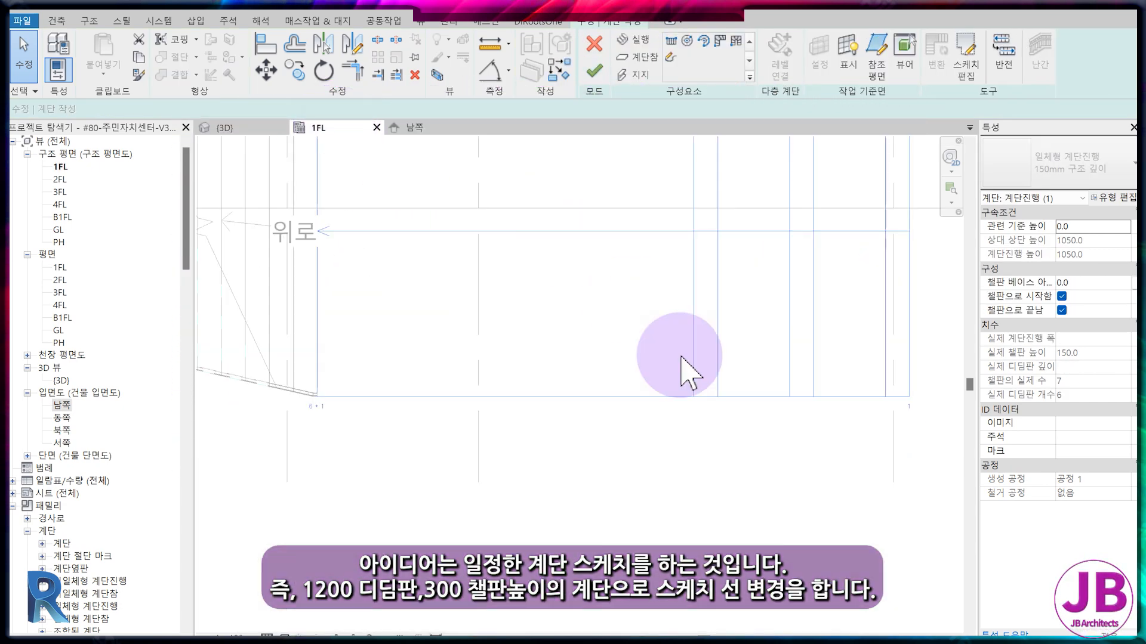
{"action": "left_click", "coordinate": [701, 228]}
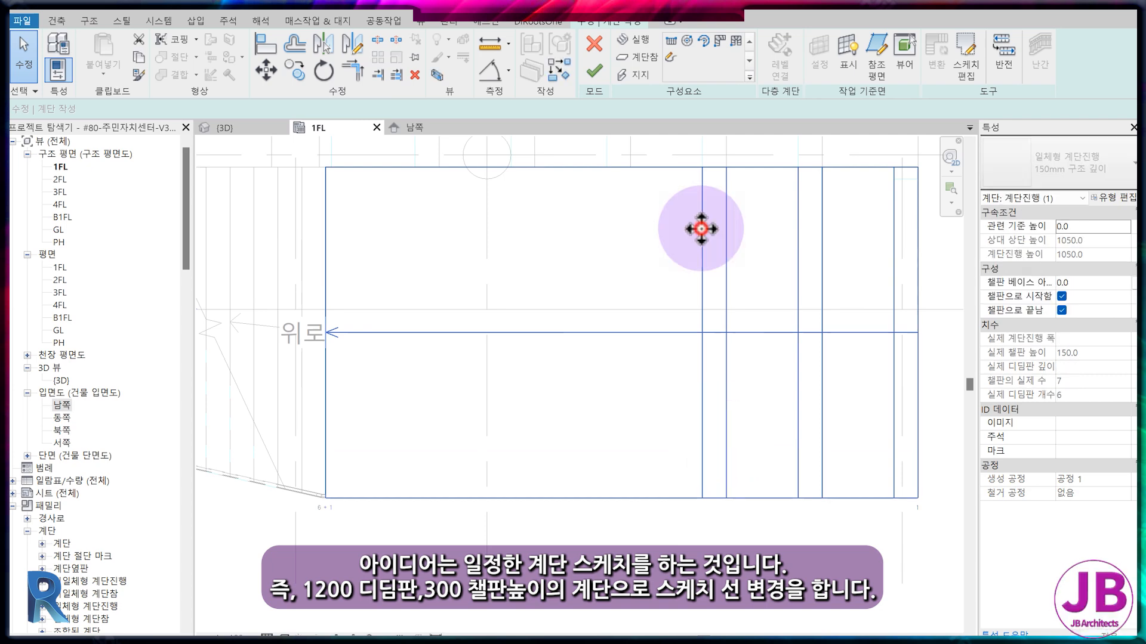
{"action": "double_click", "coordinate": [701, 228]}
Delete the two intermediate riser lines within the 1200 mm treads and the outermost starting riser line from the run sketch.
{"action": "left_click", "coordinate": [726, 224]}
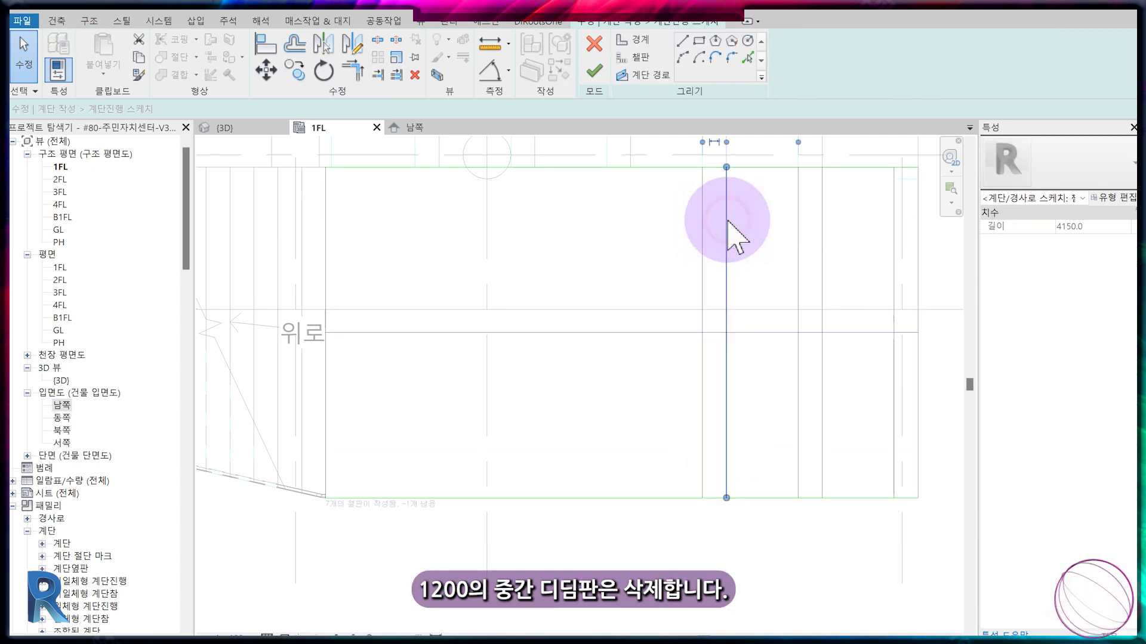
{"action": "key", "text": "Delete"}
{"action": "left_click", "coordinate": [822, 219]}
{"action": "key", "text": "Delete"}
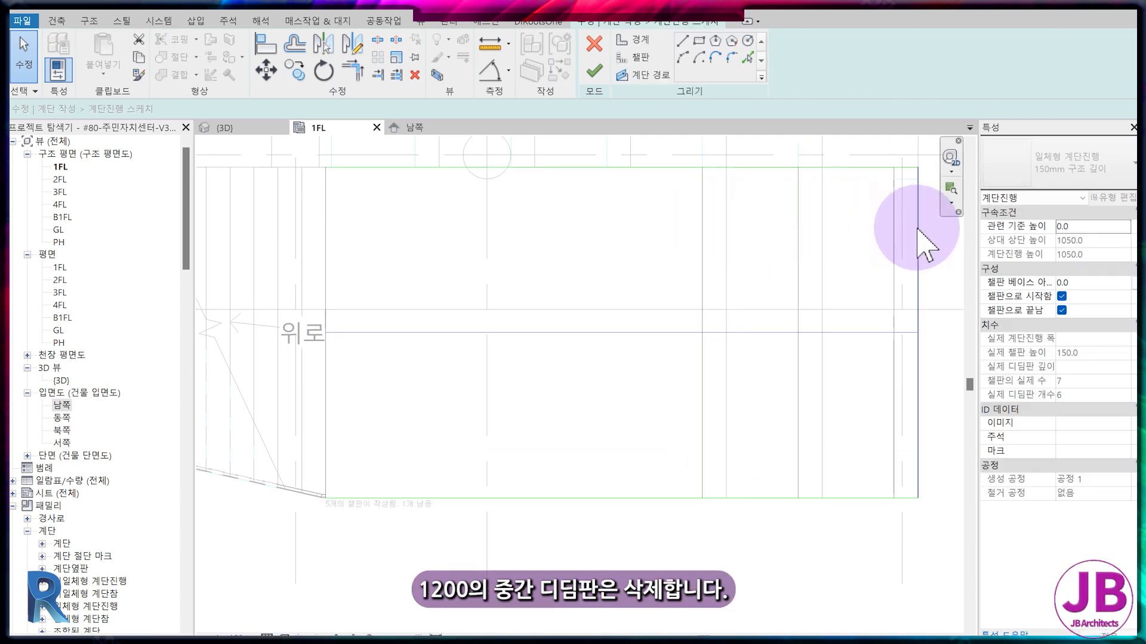
{"action": "left_click", "coordinate": [917, 228]}
{"action": "key", "text": "Delete"}
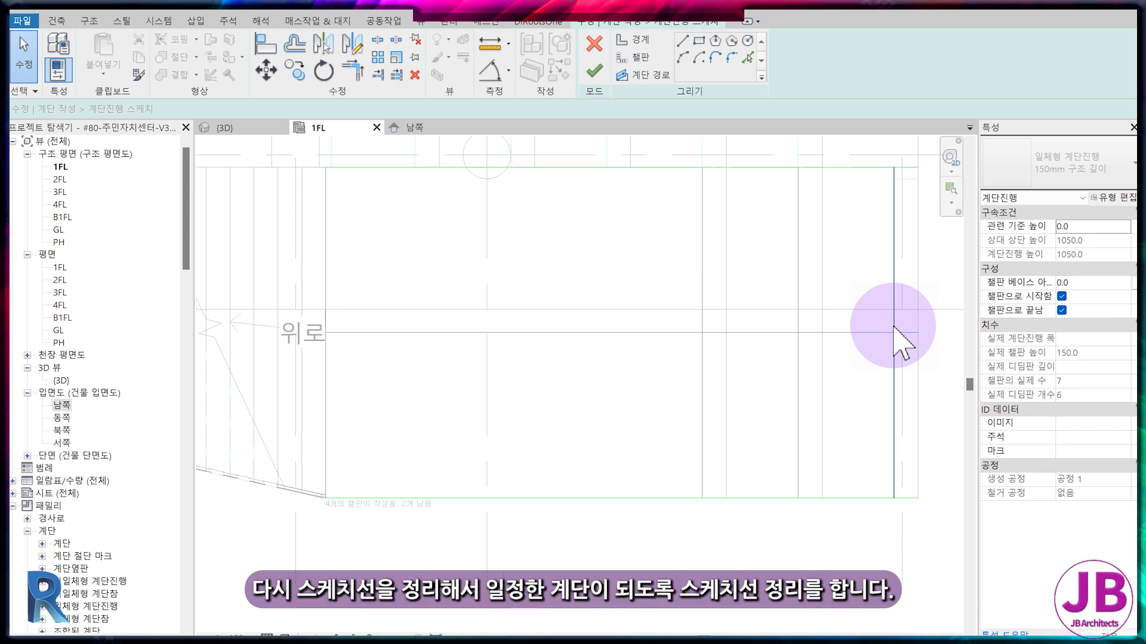
Isolate the stair category and trim the run's boundary and path lines back to the remaining outermost riser line.
{"action": "key", "text": "Escape"}
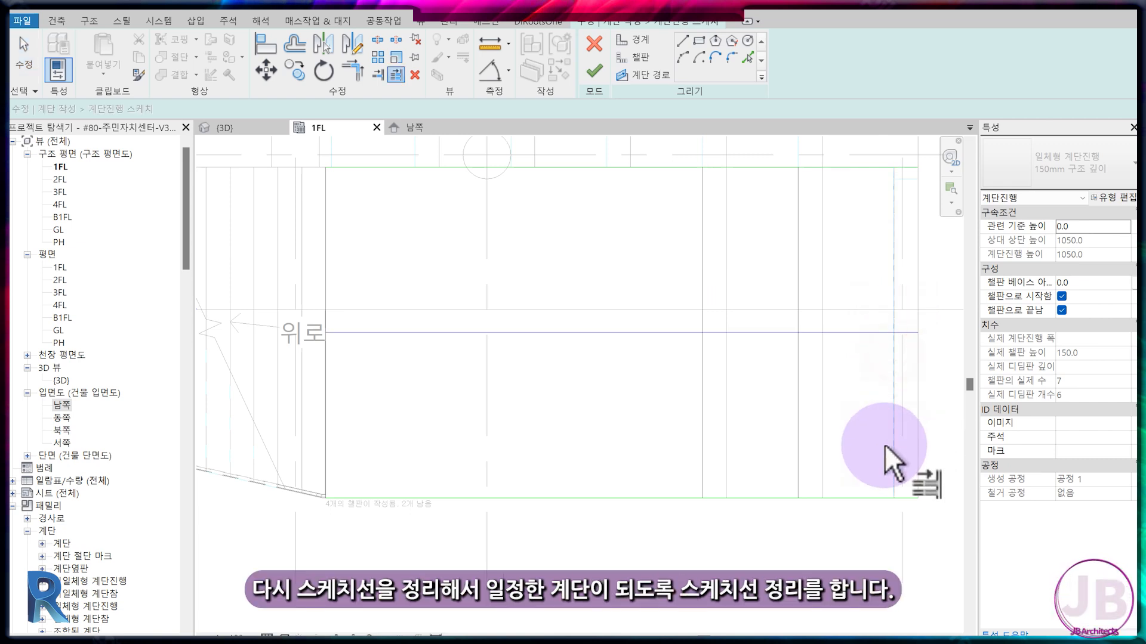
{"action": "left_click", "coordinate": [894, 388]}
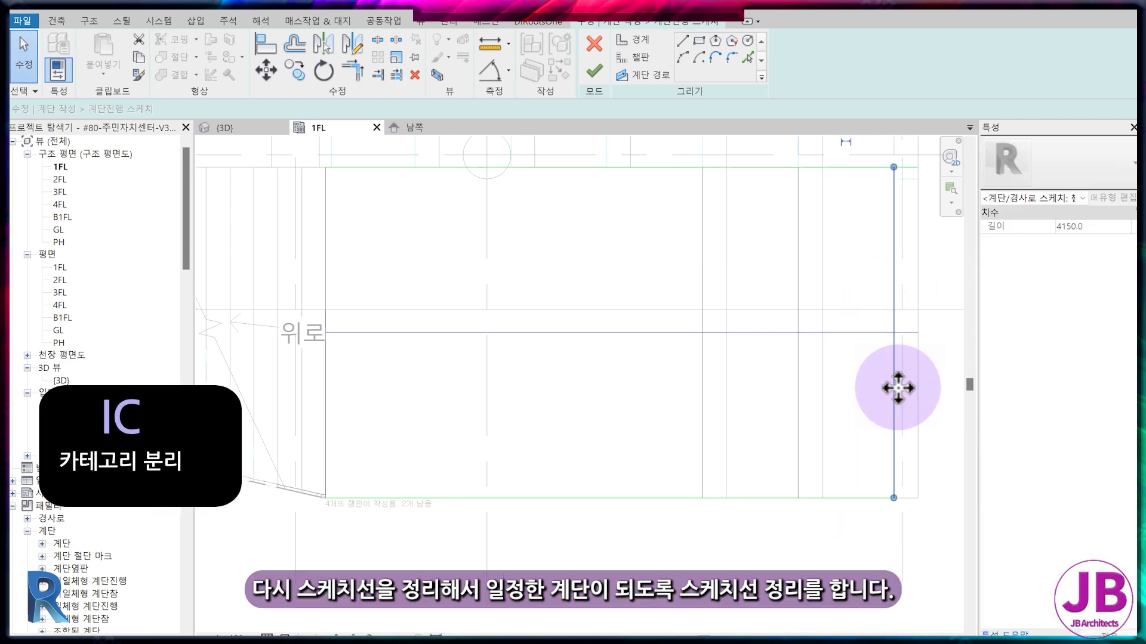
{"action": "key", "text": "i"}
{"action": "key", "text": "c"}
{"action": "key", "text": "Escape"}
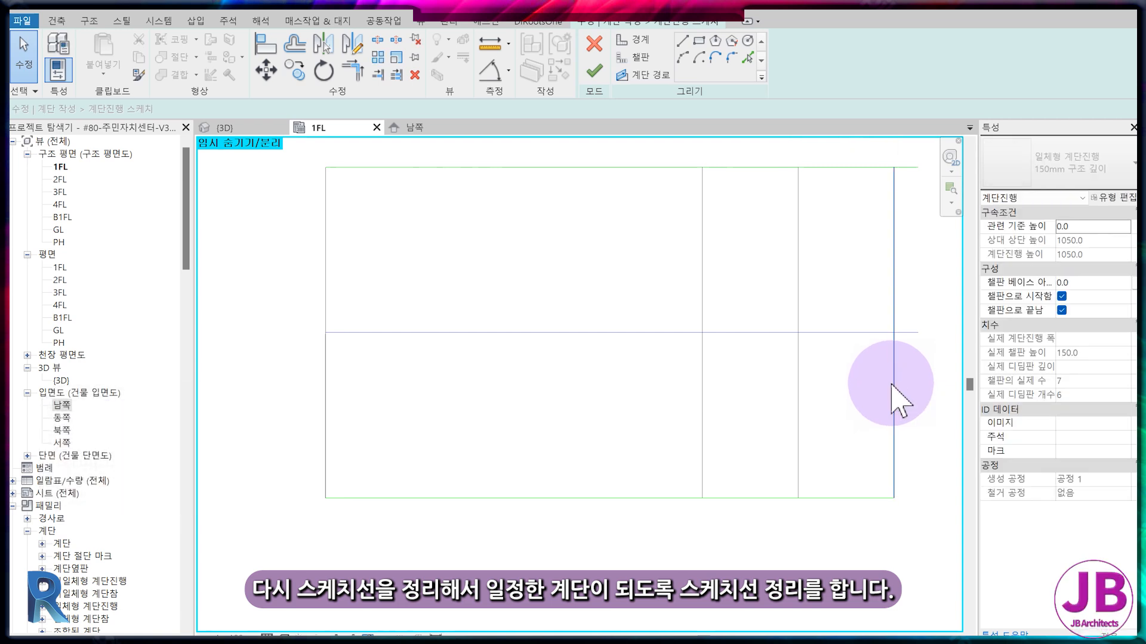
{"action": "key", "text": "Return"}
{"action": "left_click", "coordinate": [892, 383]}
{"action": "left_click", "coordinate": [854, 179]}
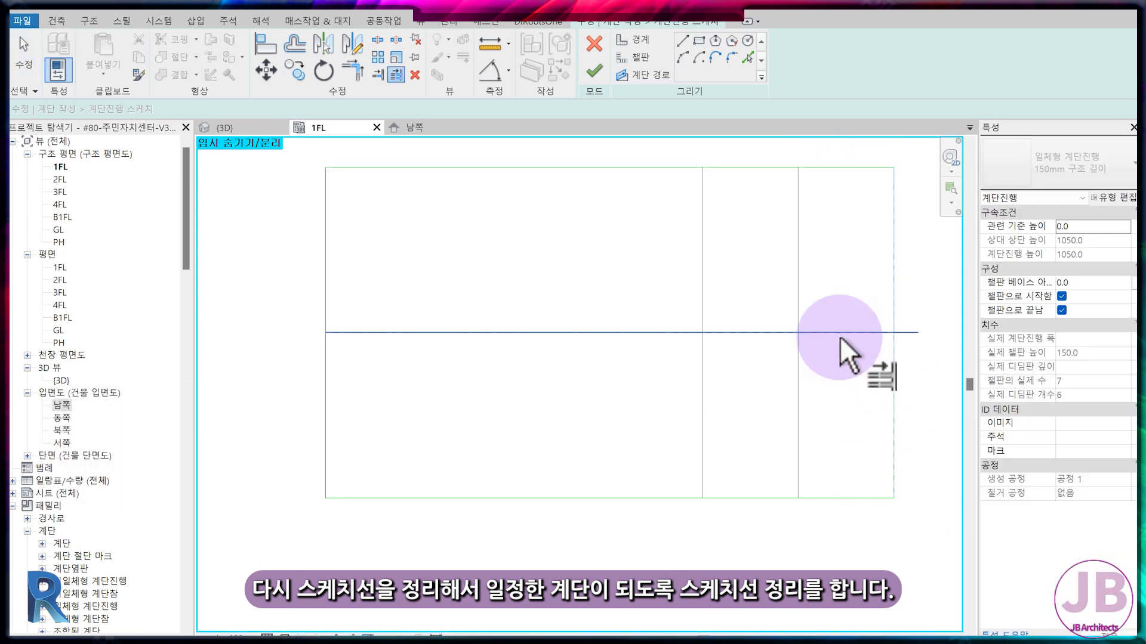
Finish the run sketch, reset the temporary isolation and complete the stair edit.
{"action": "left_click", "coordinate": [594, 73]}
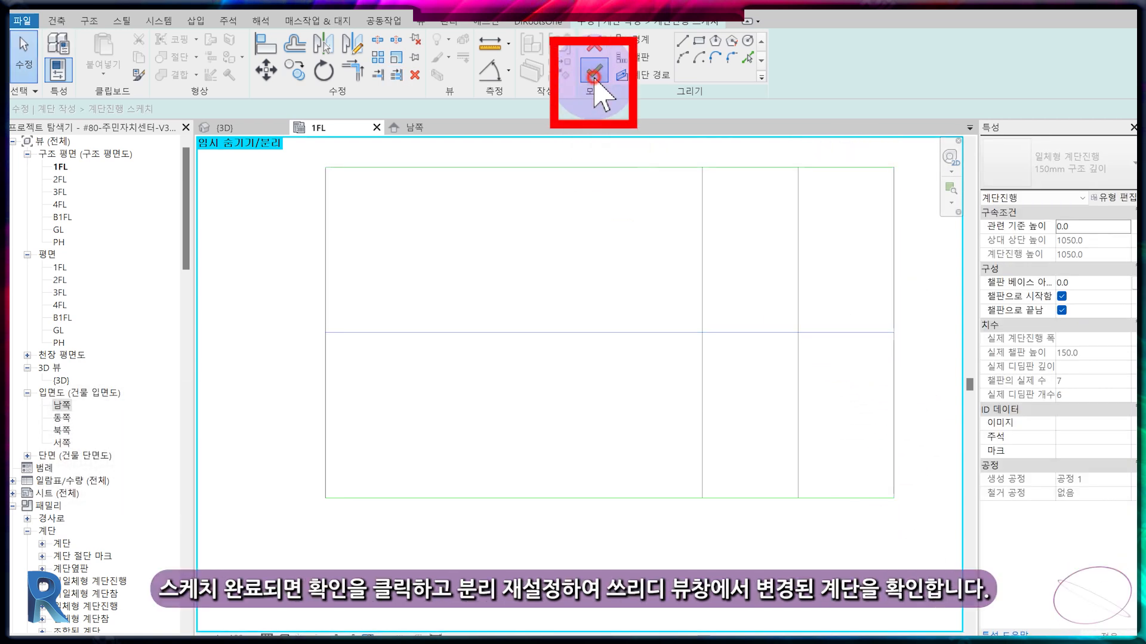
{"action": "key", "text": "h"}
{"action": "key", "text": "r"}
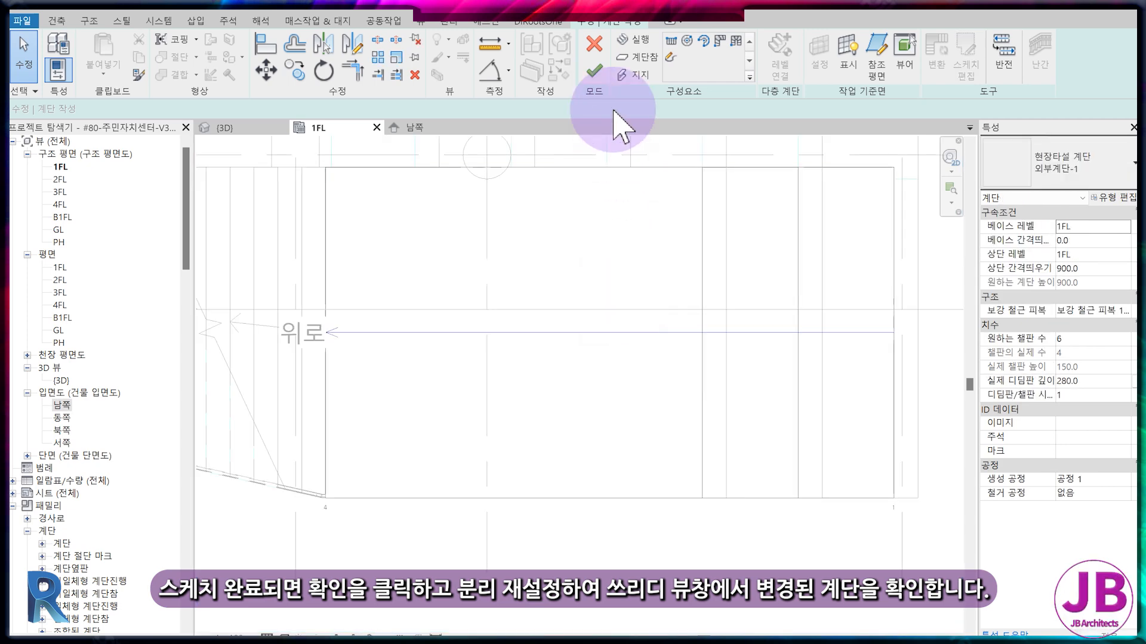
{"action": "left_click", "coordinate": [595, 73]}
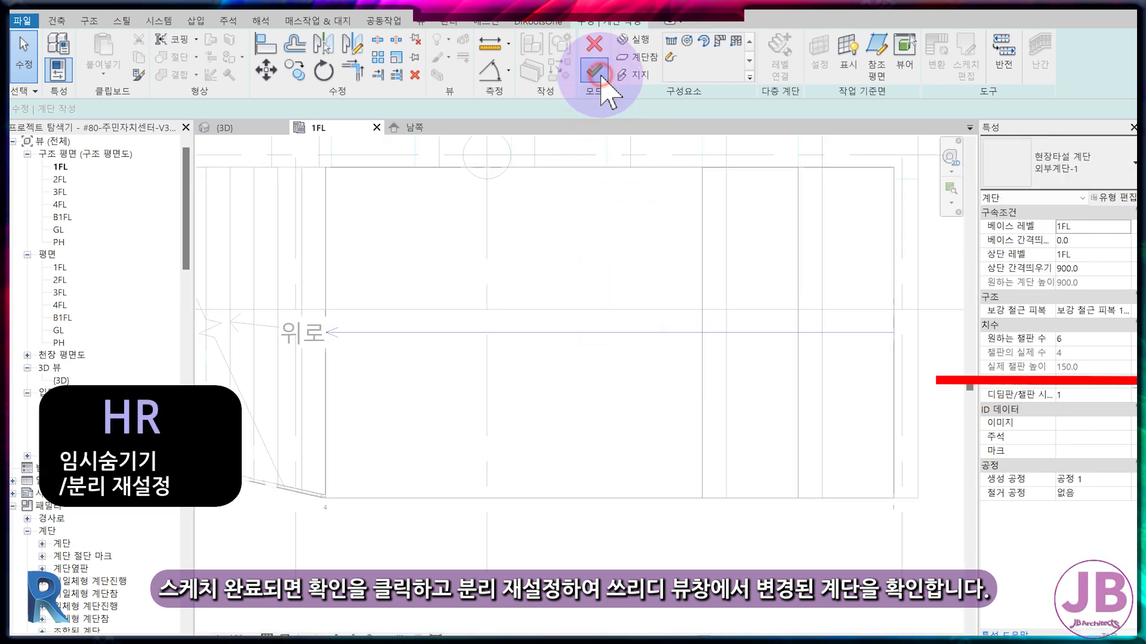
Set the first flight's desired number of risers to 3 in the 3D view and check its underside in the south elevation (남쪽).
{"action": "left_click", "coordinate": [248, 129]}
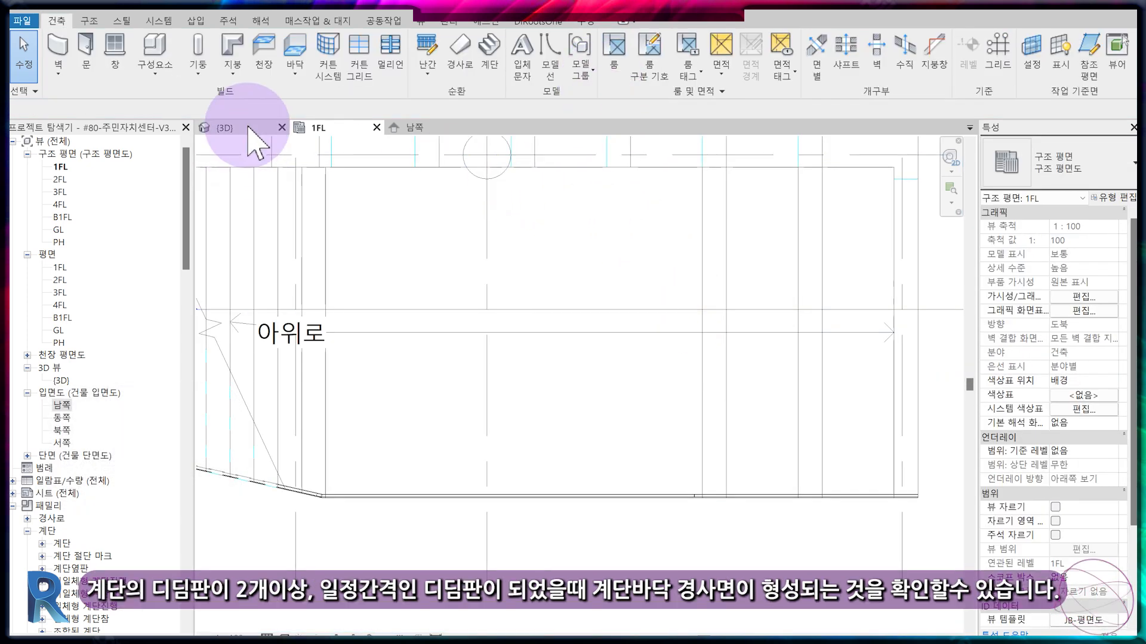
{"action": "middle_click_drag", "start_coordinate": [907, 469], "coordinate": [662, 307]}
{"action": "scroll", "coordinate": [662, 306], "scroll_direction": "down", "scroll_amount": 2}
{"action": "middle_click_drag", "start_coordinate": [761, 519], "coordinate": [547, 314]}
{"action": "middle_click_drag", "start_coordinate": [811, 550], "coordinate": [610, 343]}
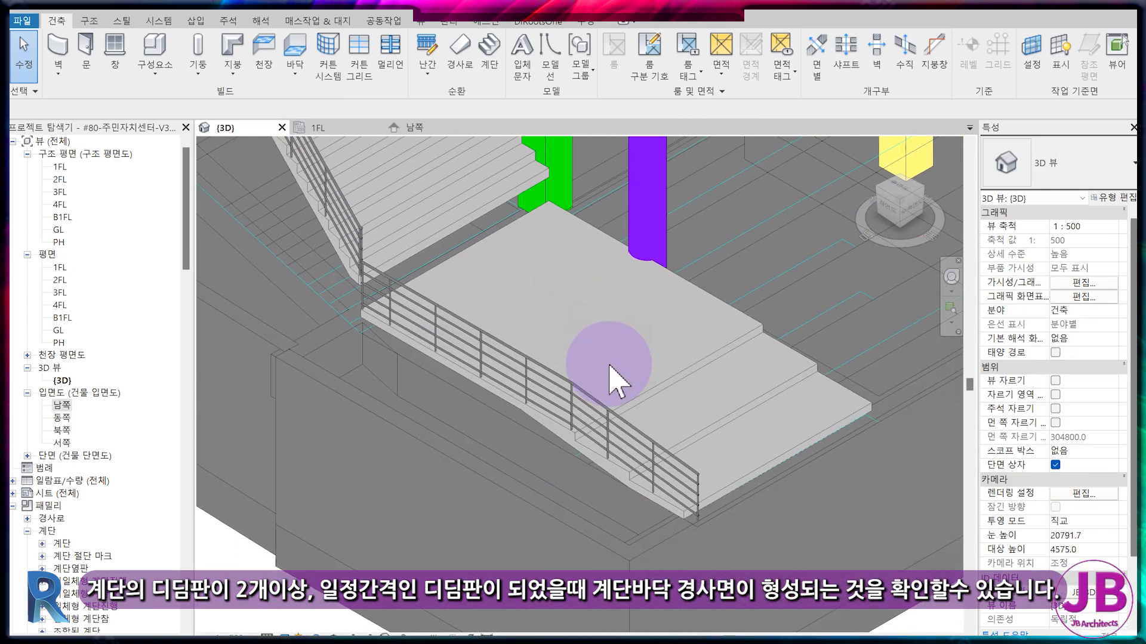
{"action": "left_click", "coordinate": [659, 397]}
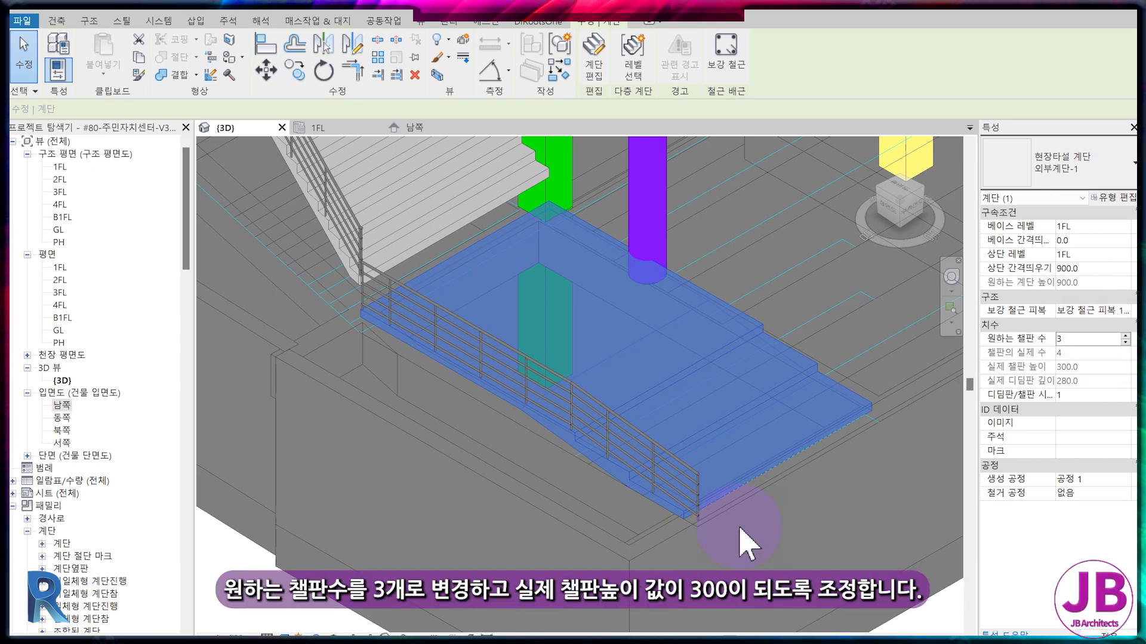
{"action": "left_click", "coordinate": [653, 390]}
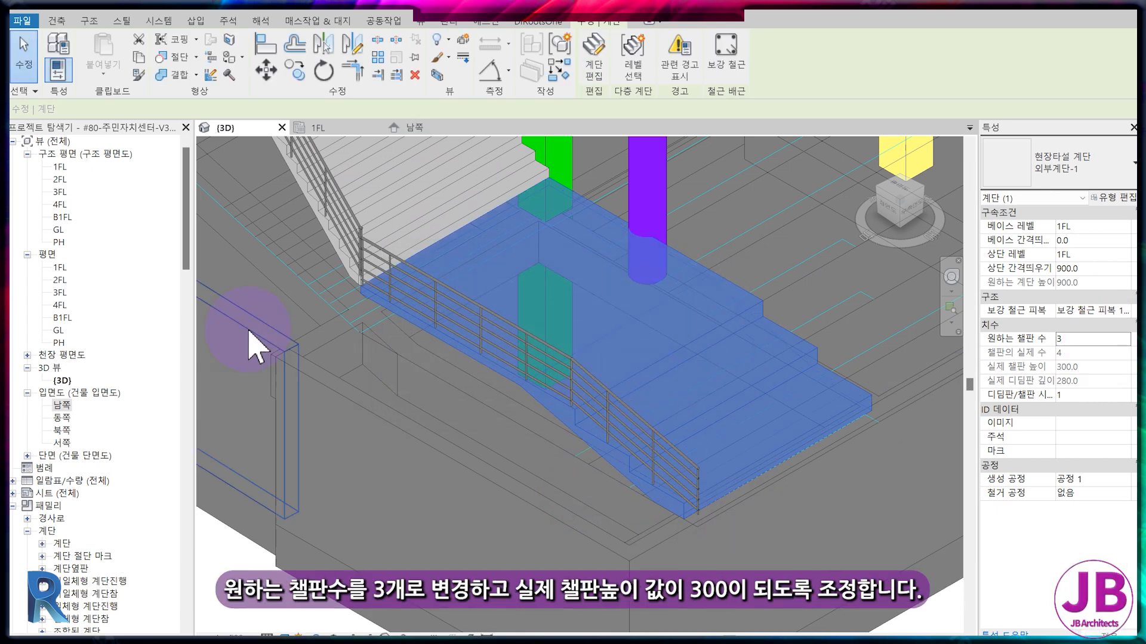
{"action": "left_click", "coordinate": [458, 127]}
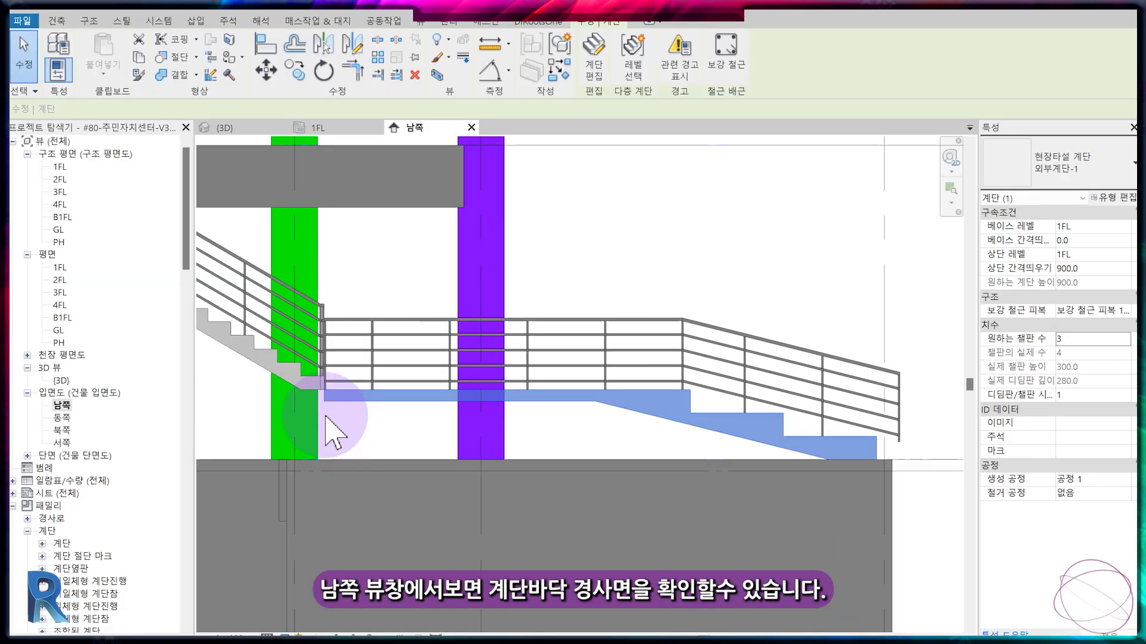
{"action": "scroll", "coordinate": [67, 338], "scroll_direction": "up", "scroll_amount": 3}
{"action": "scroll", "coordinate": [67, 339], "scroll_direction": "down", "scroll_amount": 4}
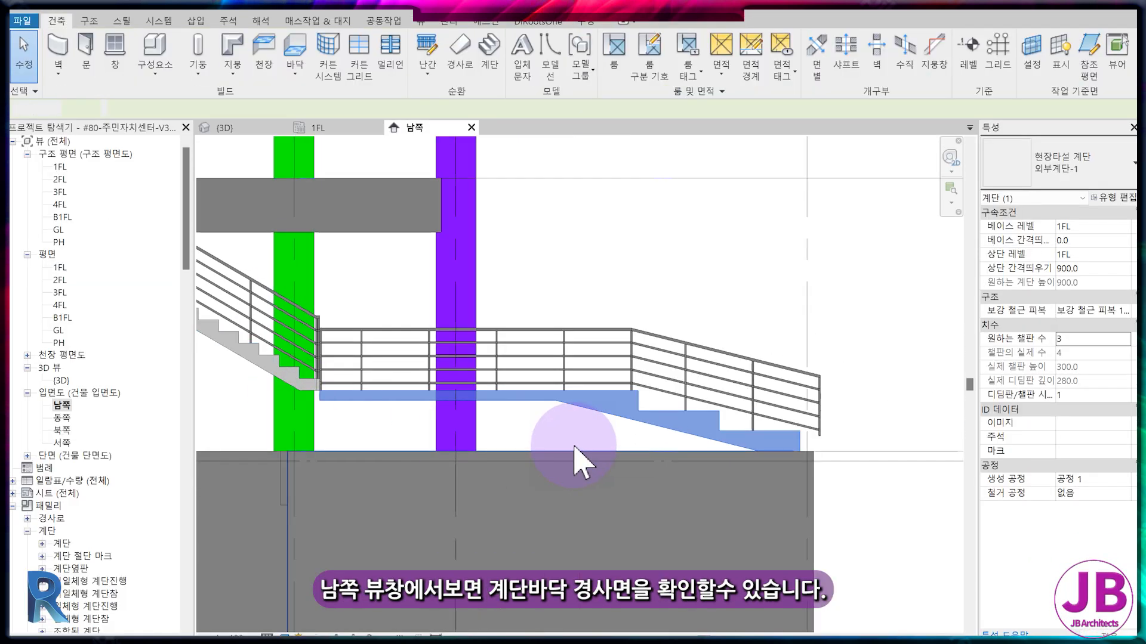
Start an in-place model from the 3D view with the family category 계단 and the name 계단 1.
{"action": "left_click", "coordinate": [241, 128]}
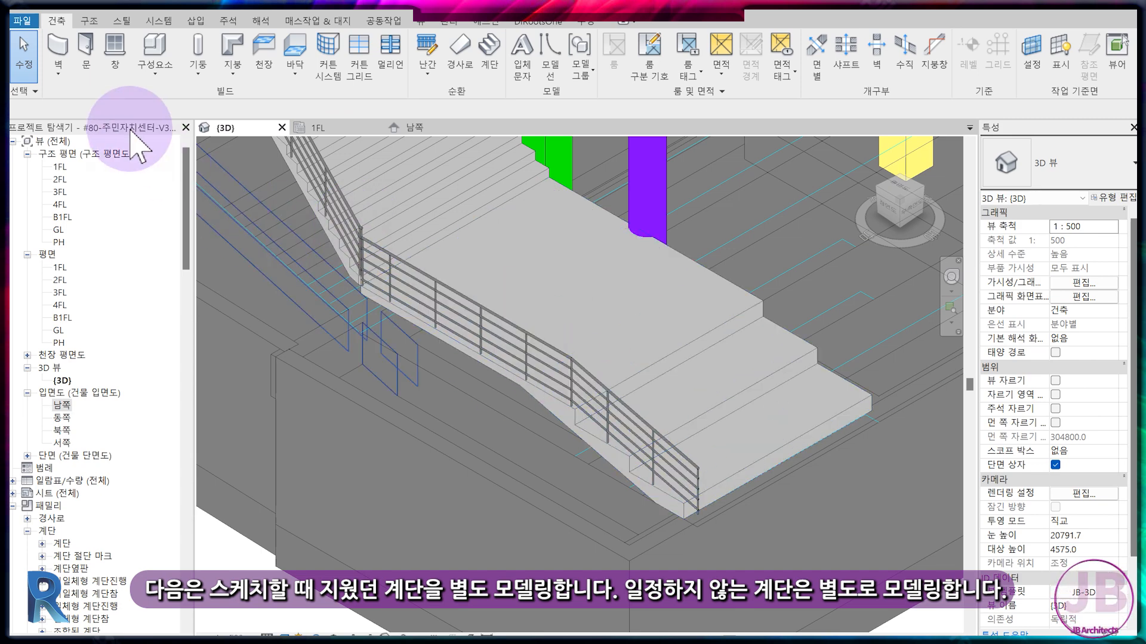
{"action": "left_click", "coordinate": [156, 67]}
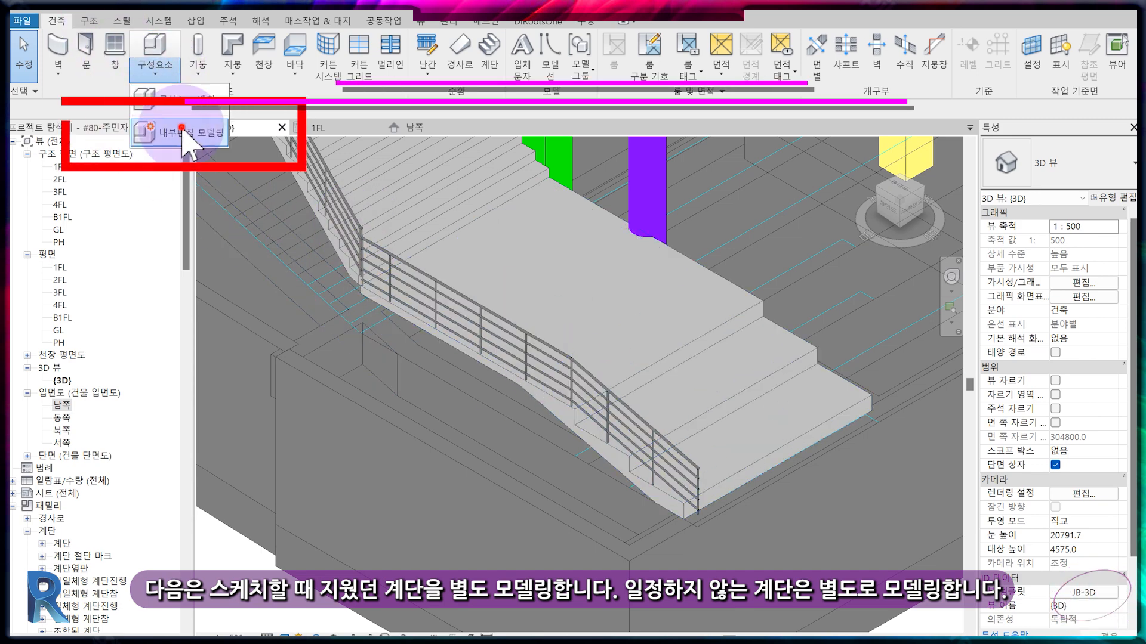
{"action": "left_click", "coordinate": [184, 133]}
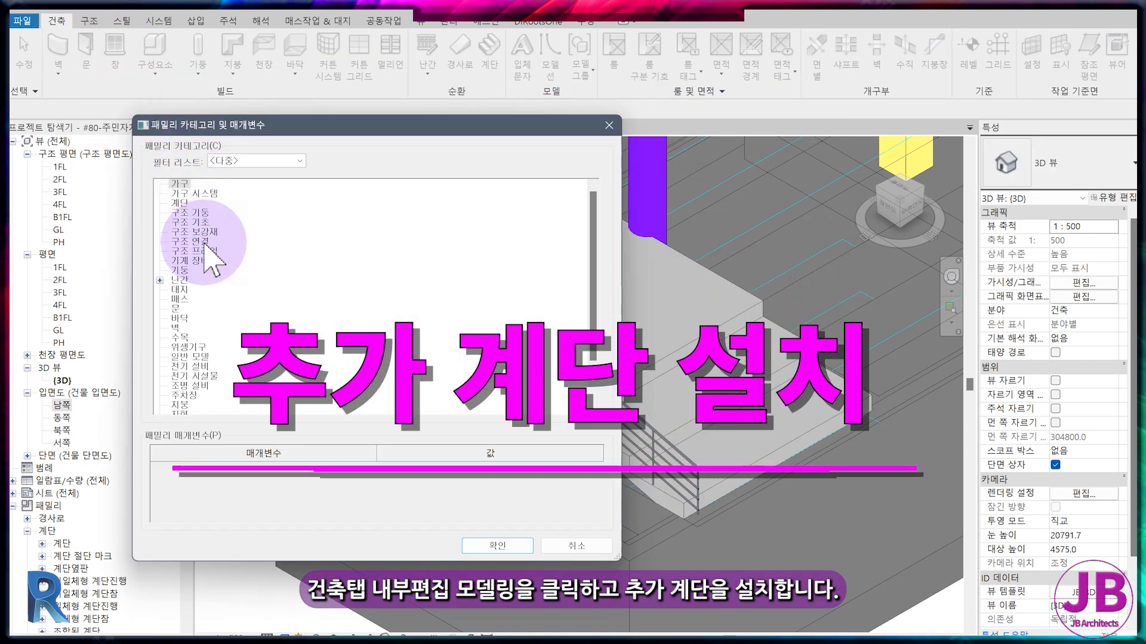
{"action": "left_click", "coordinate": [188, 205]}
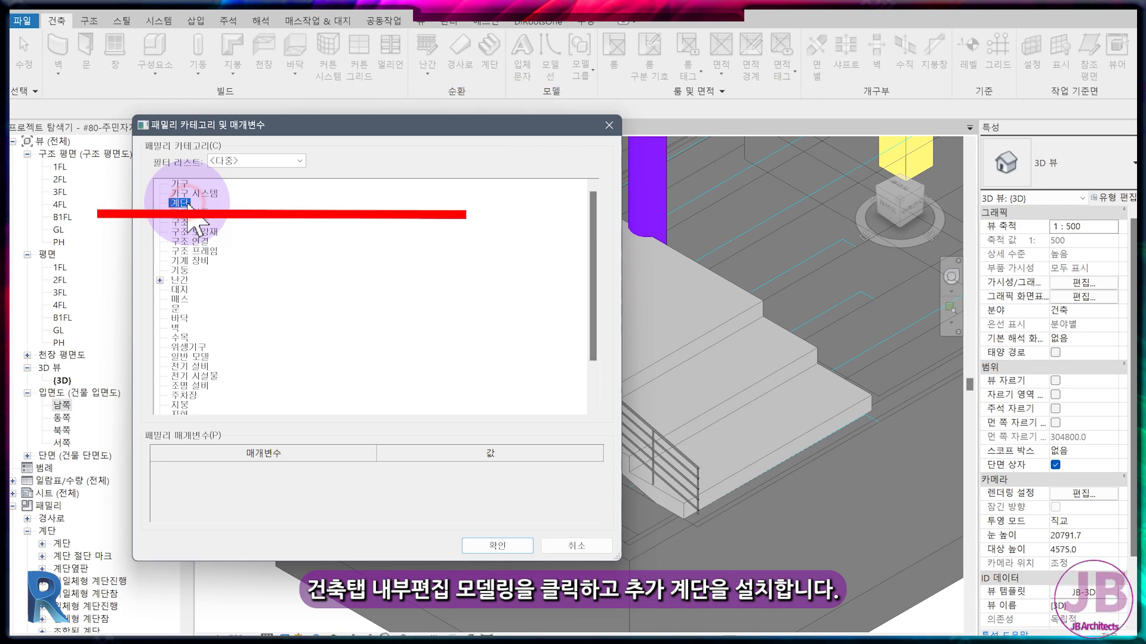
{"action": "left_click", "coordinate": [511, 546]}
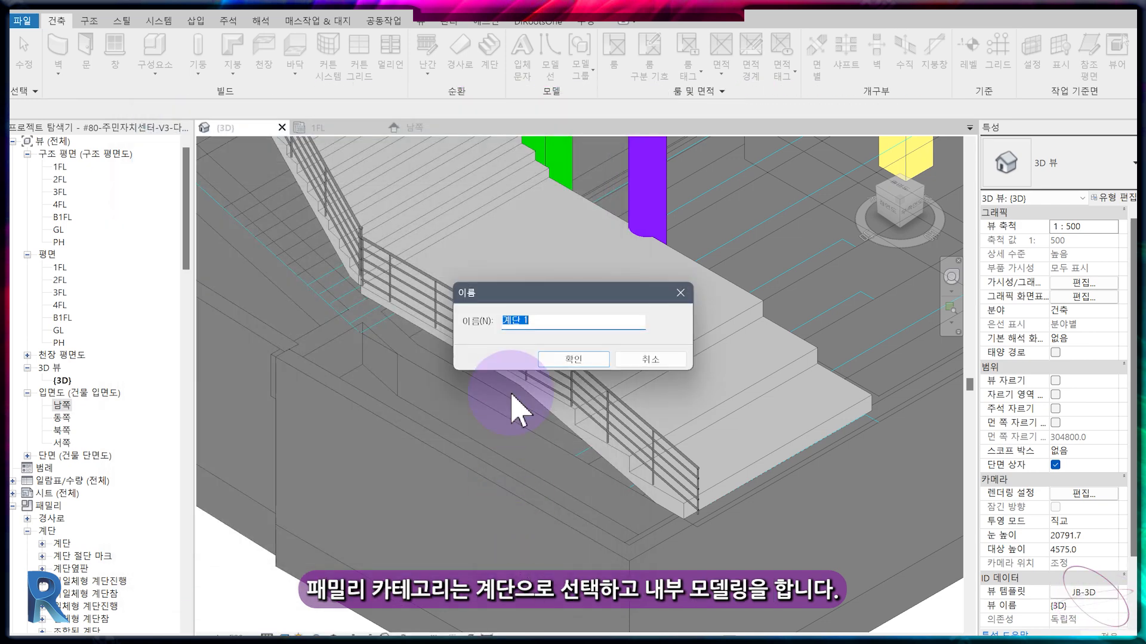
{"action": "left_click", "coordinate": [566, 359]}
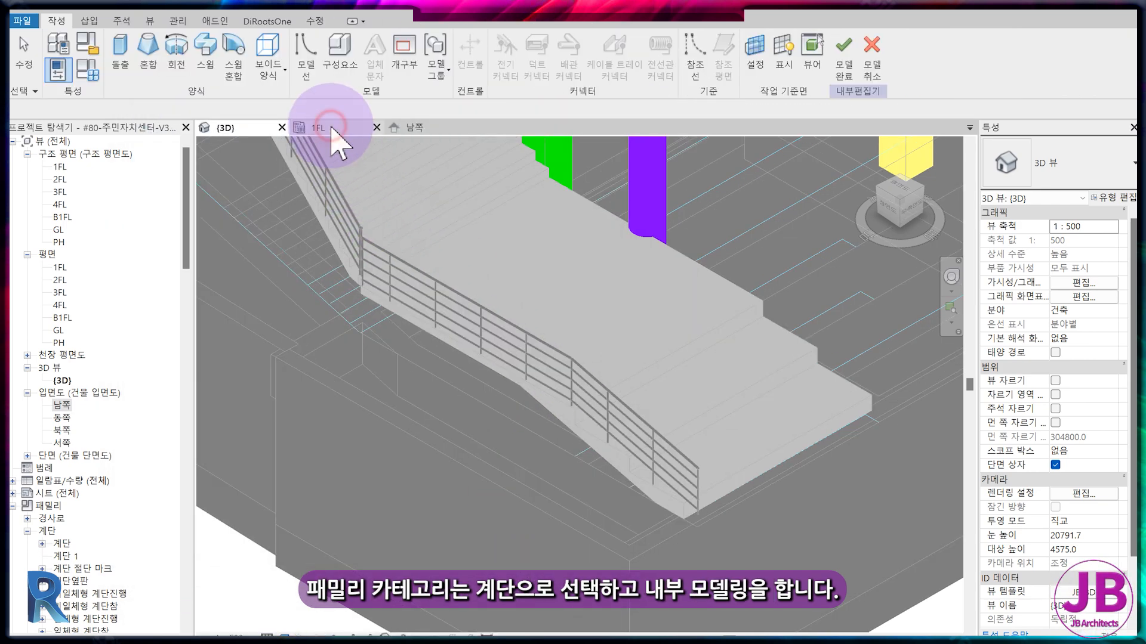
Create an extrusion in the 1FL plan from a rectangle about 300 by 4145 mm in front of the flight's lowest riser.
{"action": "left_click", "coordinate": [331, 127]}
{"action": "left_click", "coordinate": [121, 68]}
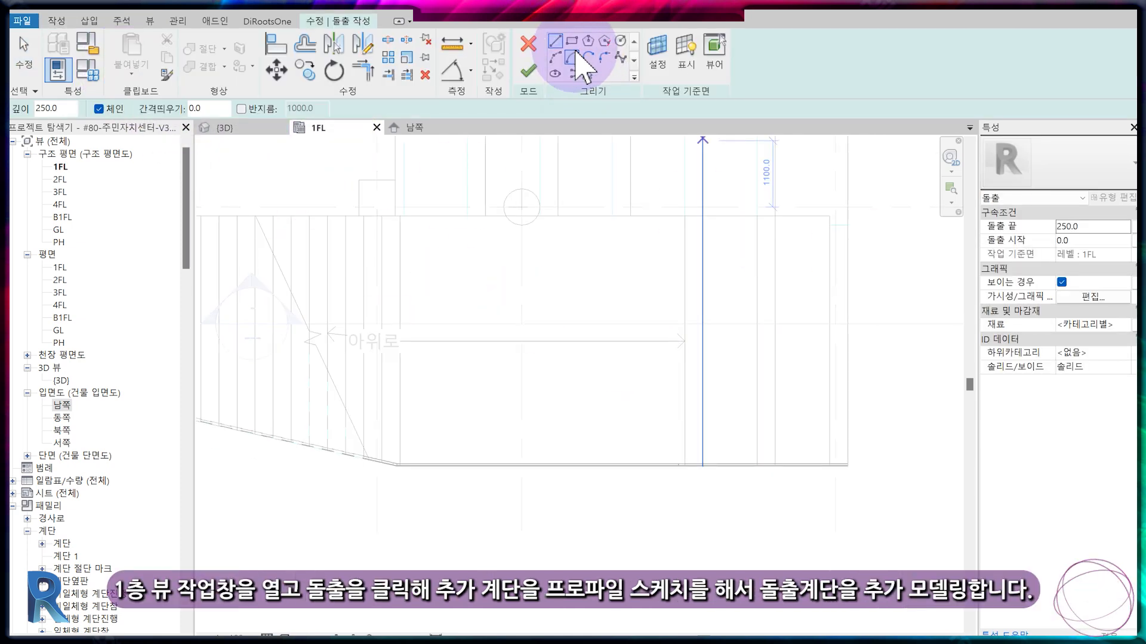
{"action": "left_click", "coordinate": [574, 48]}
{"action": "left_click", "coordinate": [831, 219]}
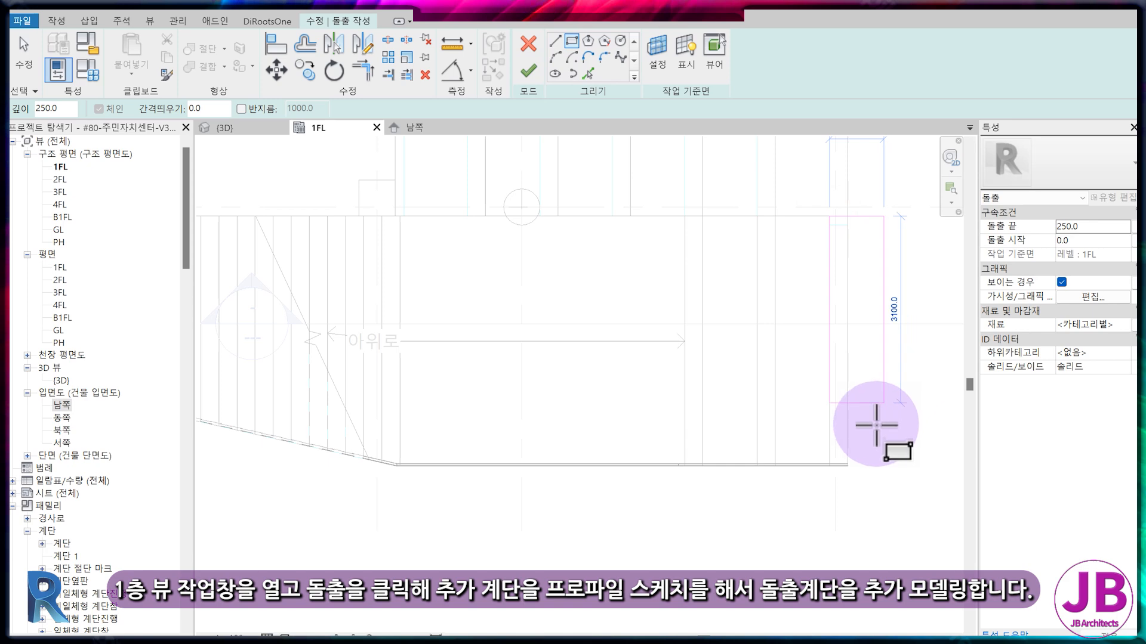
{"action": "left_click", "coordinate": [850, 467]}
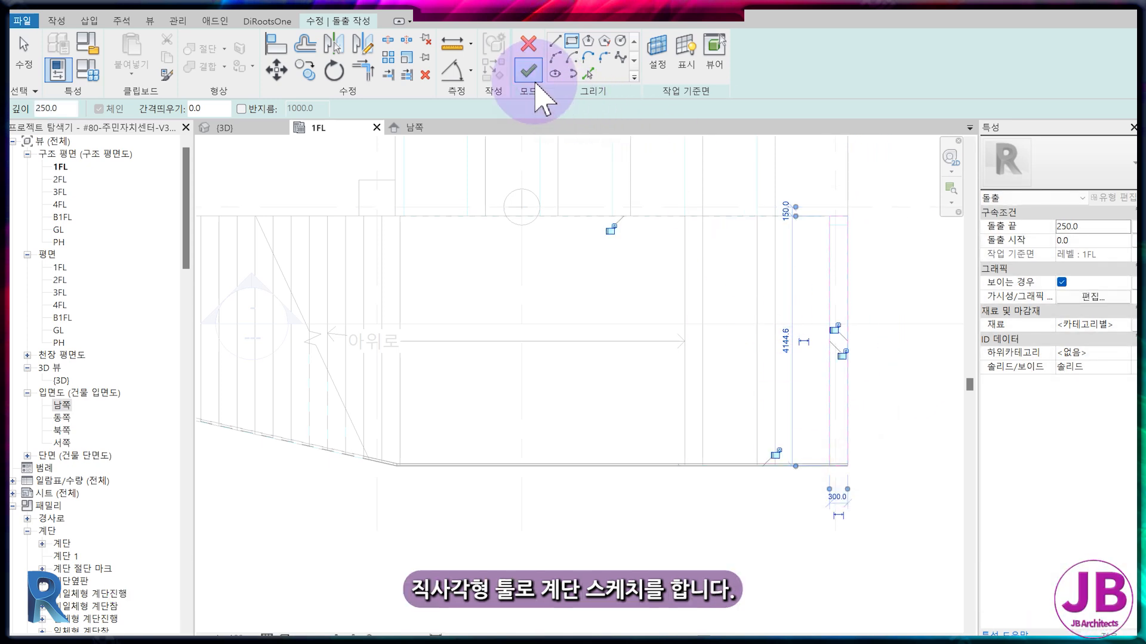
{"action": "left_click", "coordinate": [528, 71]}
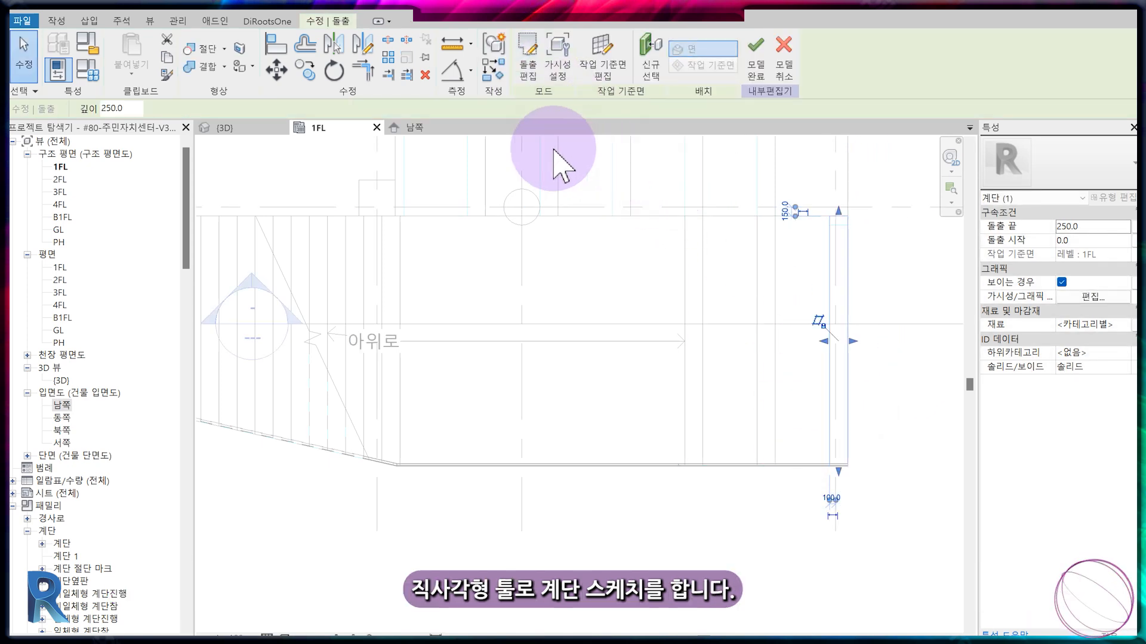
Lower the extruded step's height to 150 mm in the south elevation (남쪽).
{"action": "left_click", "coordinate": [409, 128]}
{"action": "scroll", "coordinate": [837, 444], "scroll_direction": "up", "scroll_amount": 4}
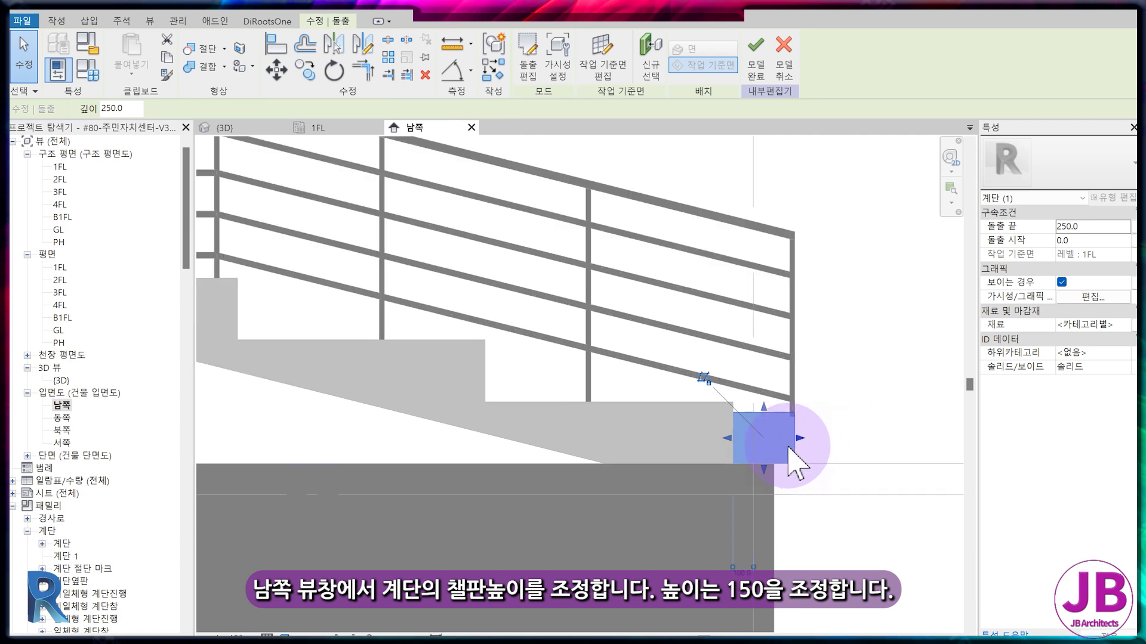
{"action": "scroll", "coordinate": [789, 445], "scroll_direction": "up", "scroll_amount": 2}
{"action": "left_click_drag", "start_coordinate": [750, 389], "coordinate": [748, 442]}
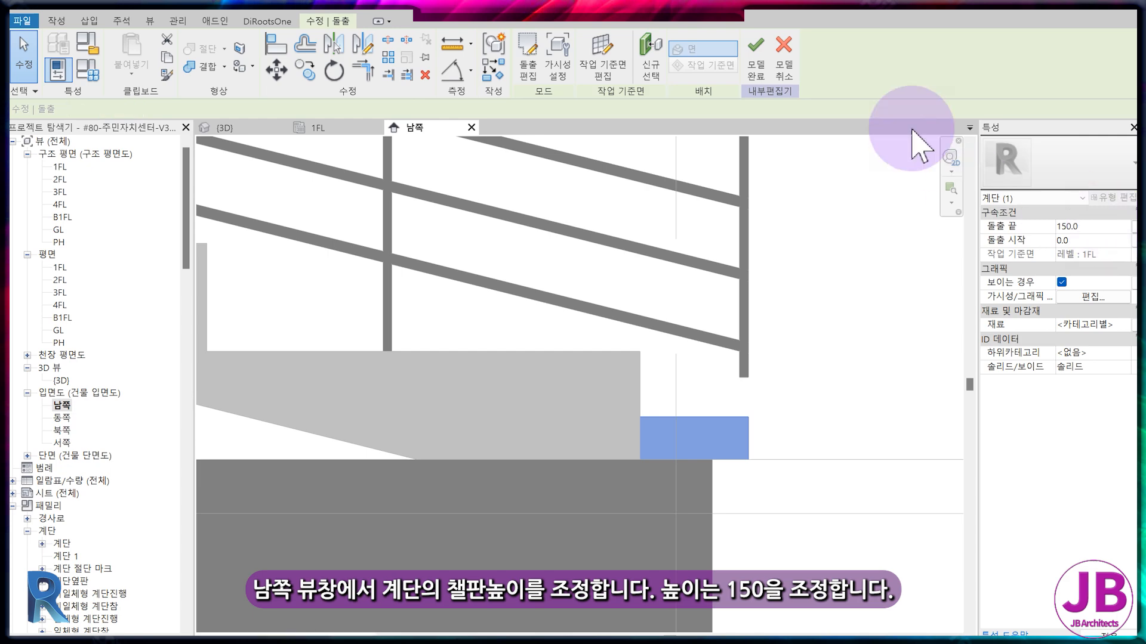
Finish the in-place step and multiple-copy it twice in the 1FL plan at 1200 mm spacing, placing copies against the next two risers.
{"action": "left_click", "coordinate": [759, 60]}
{"action": "left_click", "coordinate": [728, 419]}
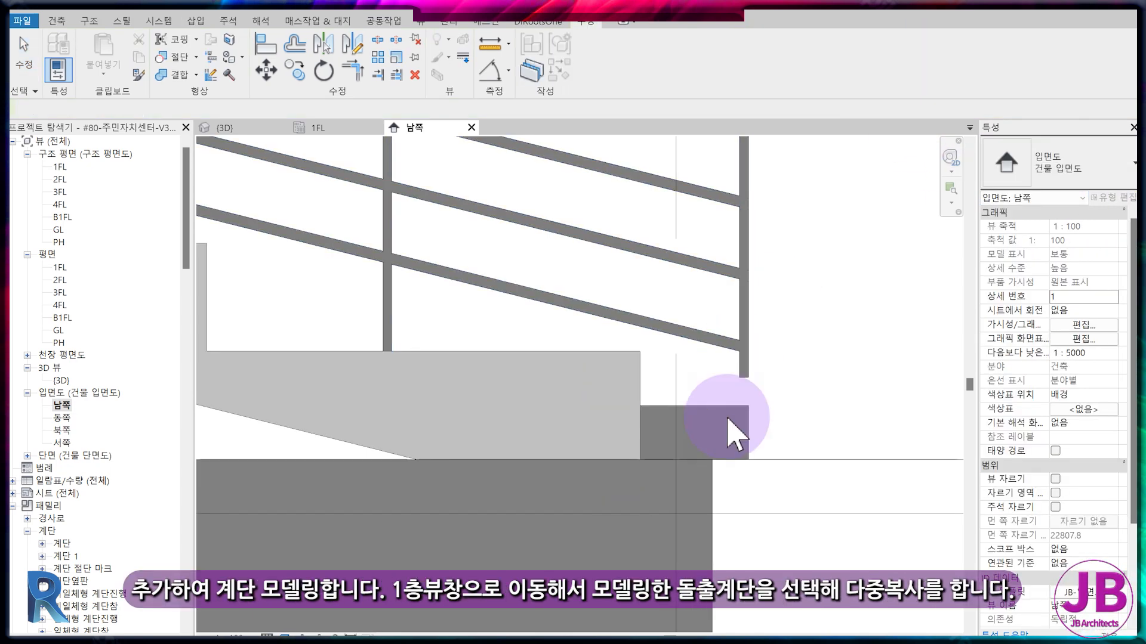
{"action": "left_click", "coordinate": [327, 128]}
{"action": "left_click", "coordinate": [294, 70]}
{"action": "left_click", "coordinate": [178, 109]}
{"action": "left_click", "coordinate": [827, 240]}
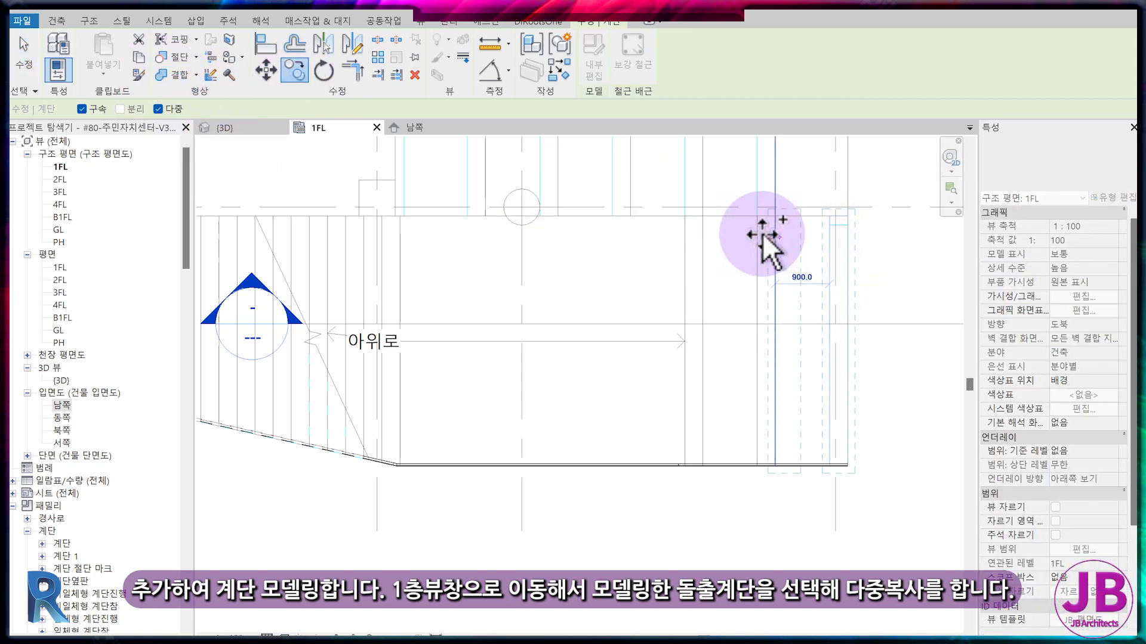
{"action": "left_click", "coordinate": [688, 235]}
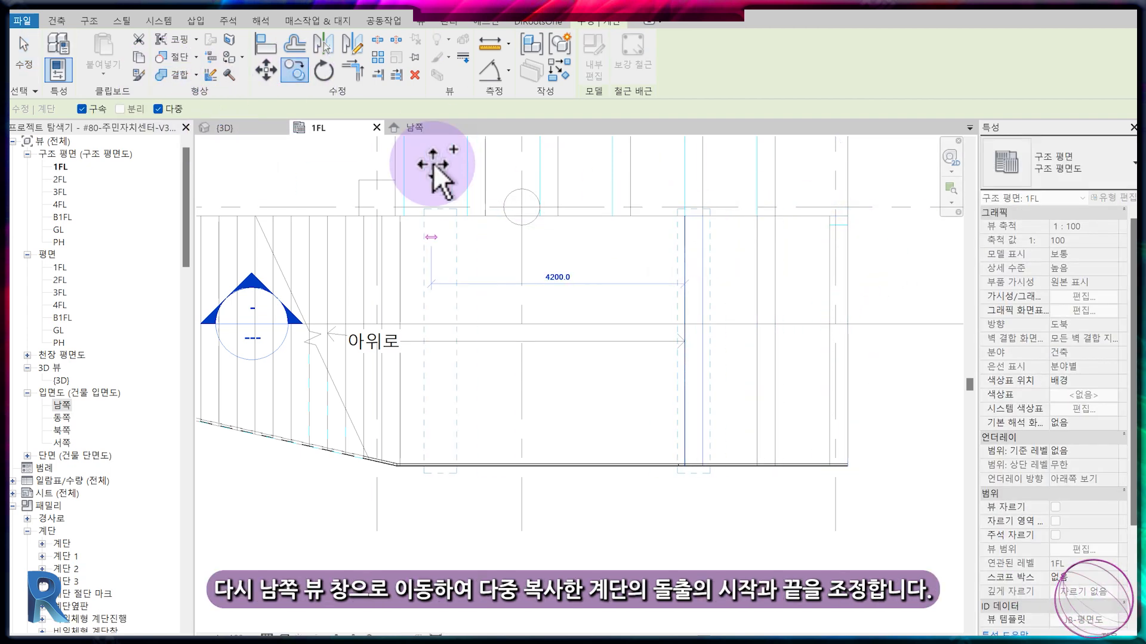
In the south elevation (남쪽), raise the first copied step so its base rests on the flight's lowest tread.
{"action": "left_click", "coordinate": [426, 130]}
{"action": "scroll", "coordinate": [786, 417], "scroll_direction": "down", "scroll_amount": 2}
{"action": "left_click", "coordinate": [478, 422]}
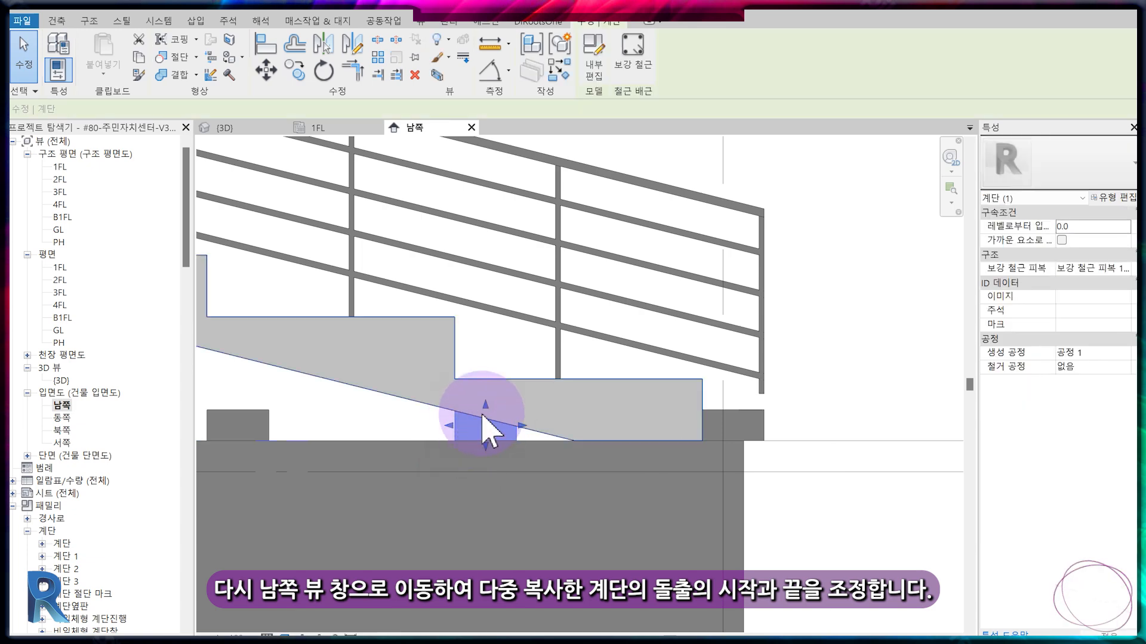
{"action": "left_click_drag", "start_coordinate": [488, 399], "coordinate": [486, 343]}
{"action": "left_click_drag", "start_coordinate": [486, 445], "coordinate": [492, 380]}
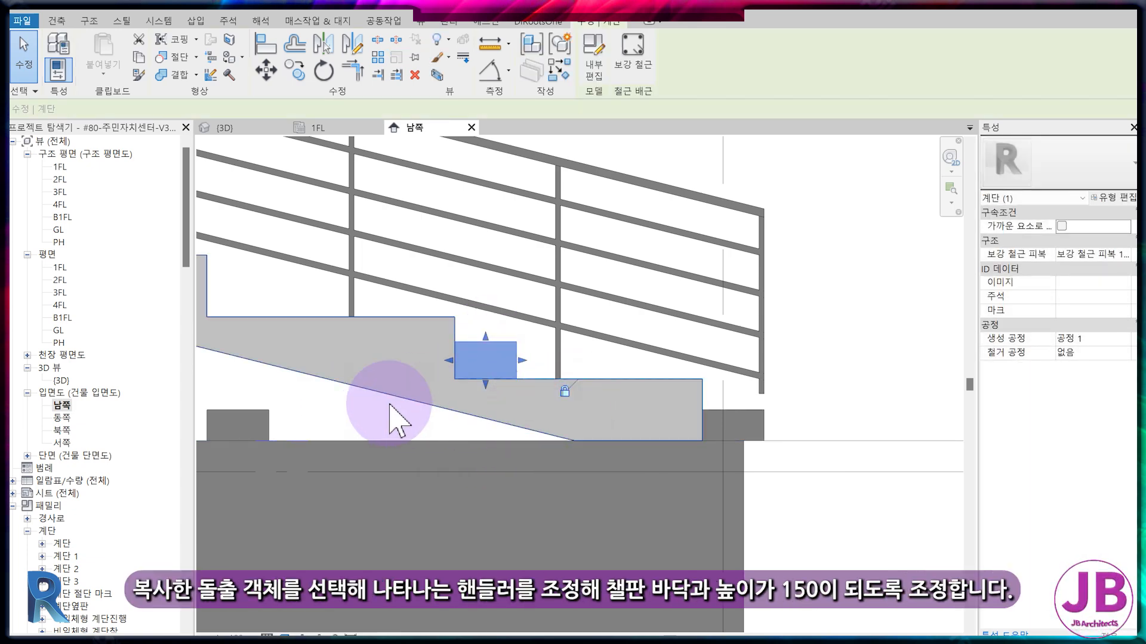
Raise the second copied step onto the next tread up and set its extrusion end so it is 150 mm high.
{"action": "middle_click_drag", "start_coordinate": [430, 405], "coordinate": [622, 416]}
{"action": "left_click", "coordinate": [558, 416]}
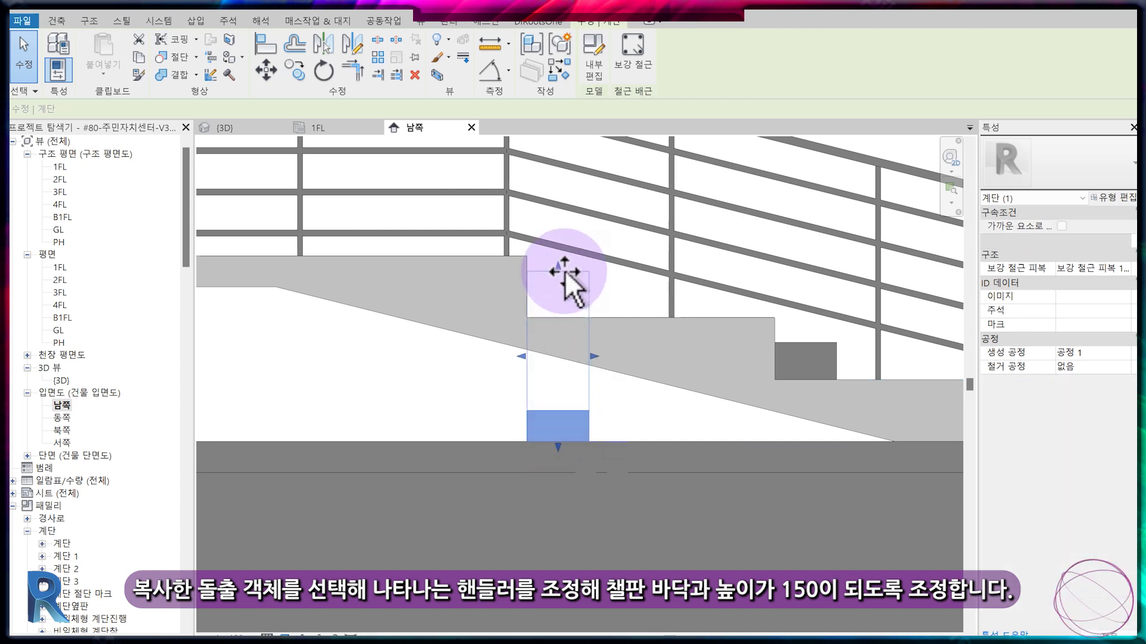
{"action": "left_click_drag", "start_coordinate": [558, 448], "coordinate": [561, 317]}
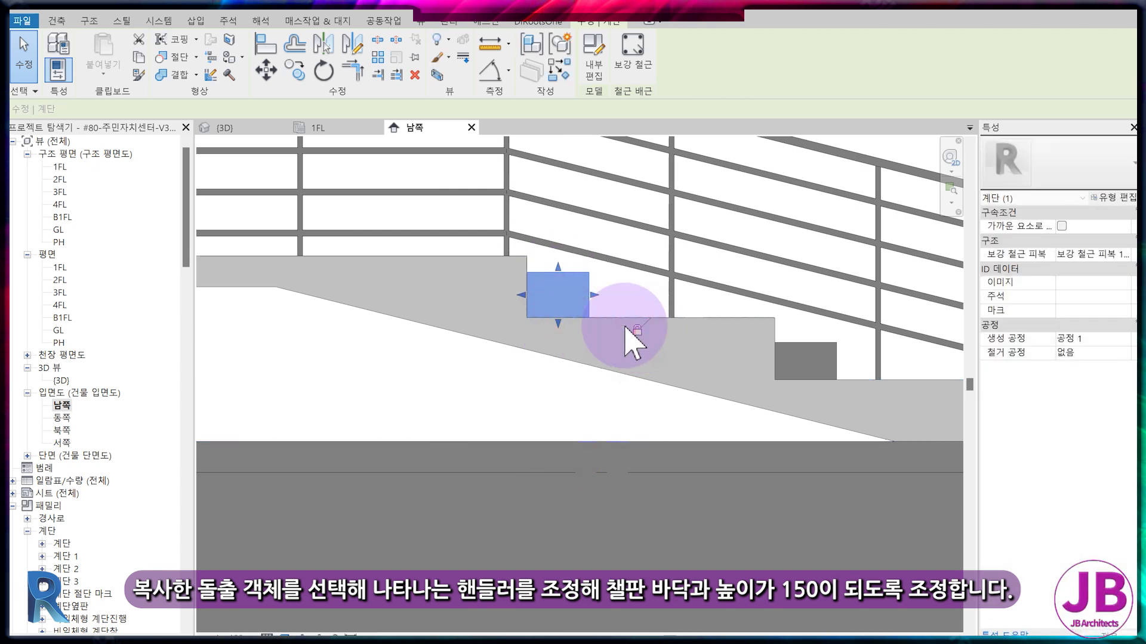
{"action": "scroll", "coordinate": [590, 299], "scroll_direction": "up", "scroll_amount": 2}
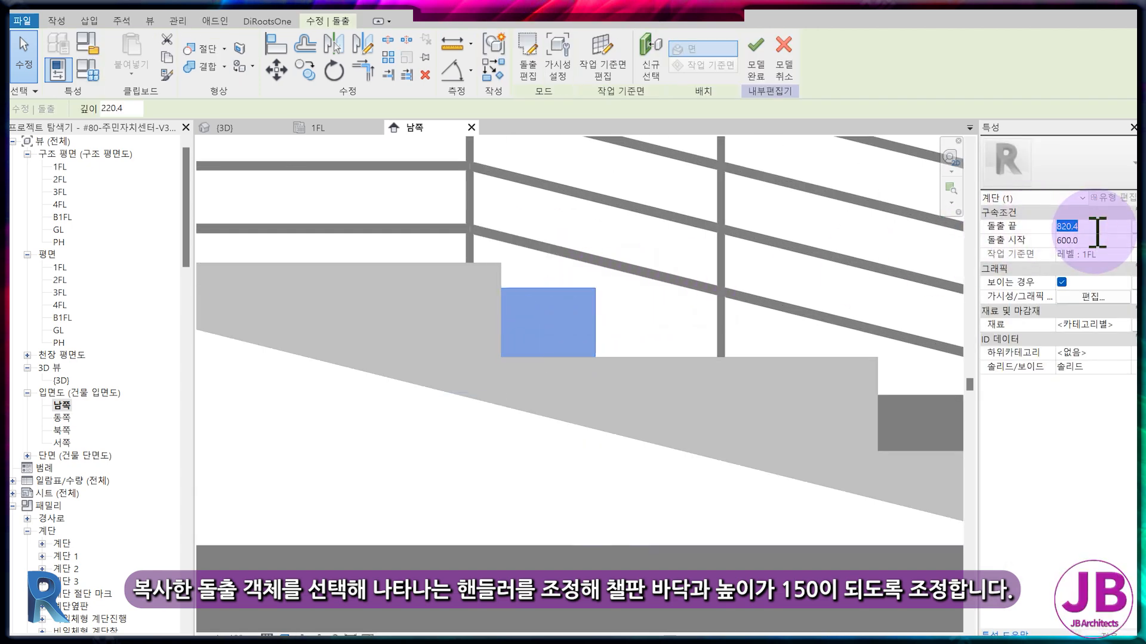
{"action": "key", "text": "Return"}
{"action": "left_click", "coordinate": [779, 276]}
Set the middle in-place step's extrusion end to 450 with its start at 300, and finish the model.
{"action": "scroll", "coordinate": [775, 281], "scroll_direction": "down", "scroll_amount": 2}
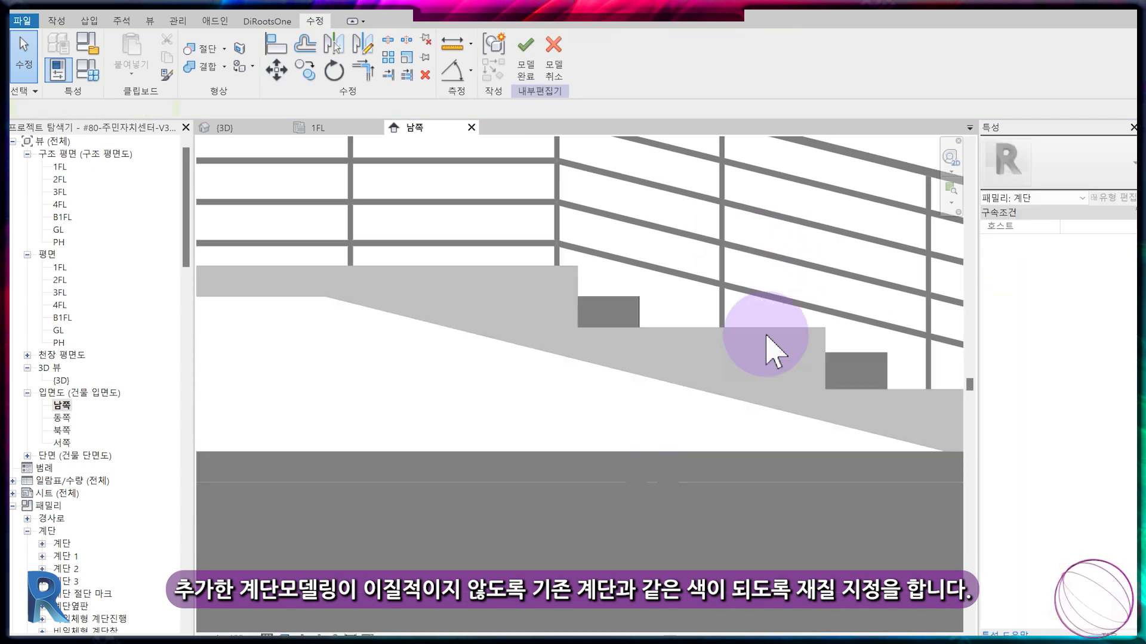
{"action": "middle_click_drag", "start_coordinate": [857, 365], "coordinate": [764, 369]}
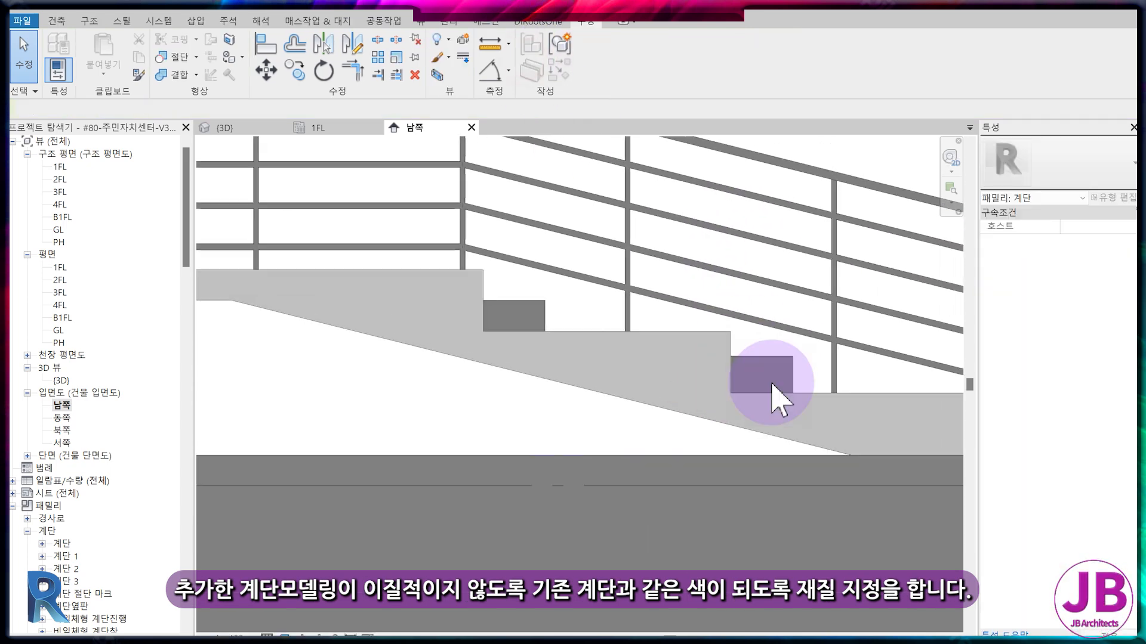
{"action": "left_click", "coordinate": [765, 367]}
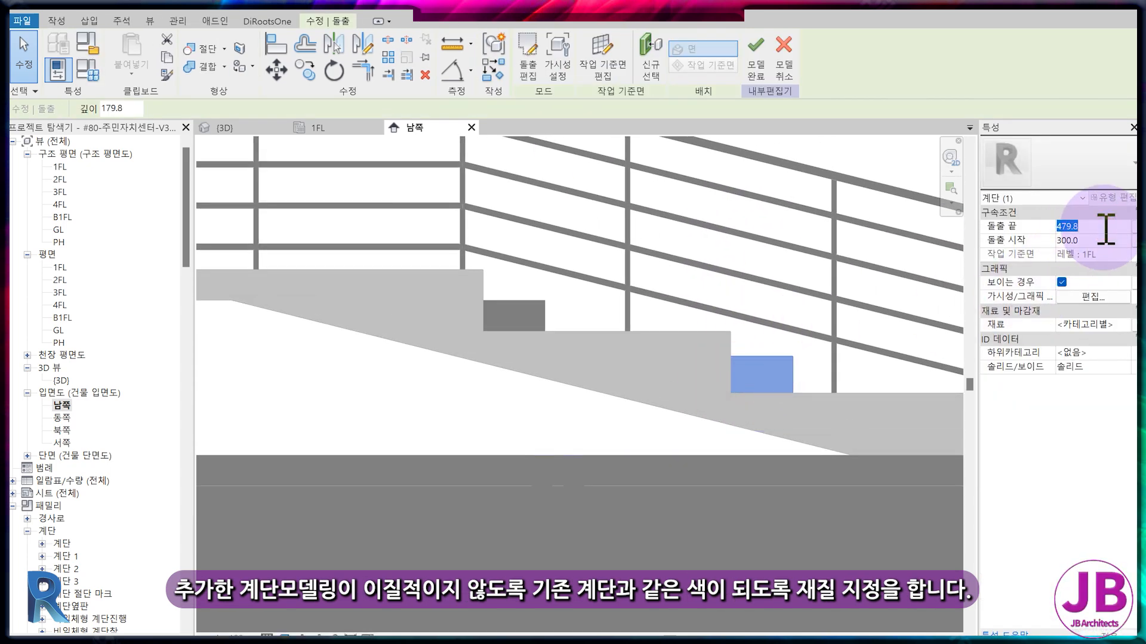
{"action": "left_click", "coordinate": [758, 55]}
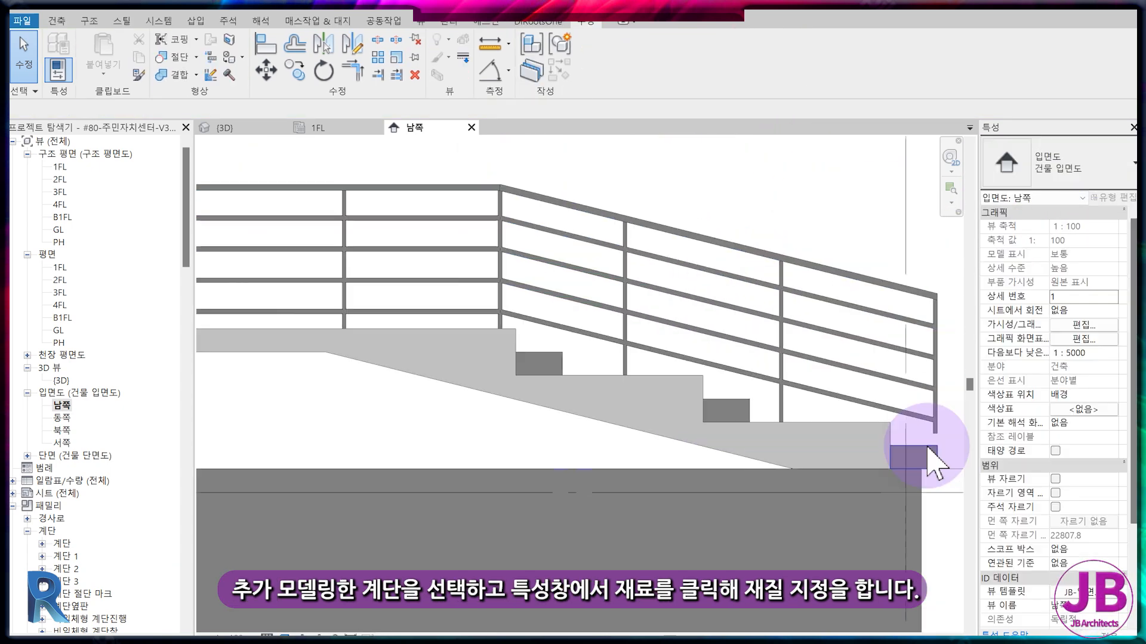
Edit the lowest in-place step and open the appearance settings of the #STAIRS material for its extrusion.
{"action": "left_click", "coordinate": [915, 444]}
{"action": "left_click", "coordinate": [593, 62]}
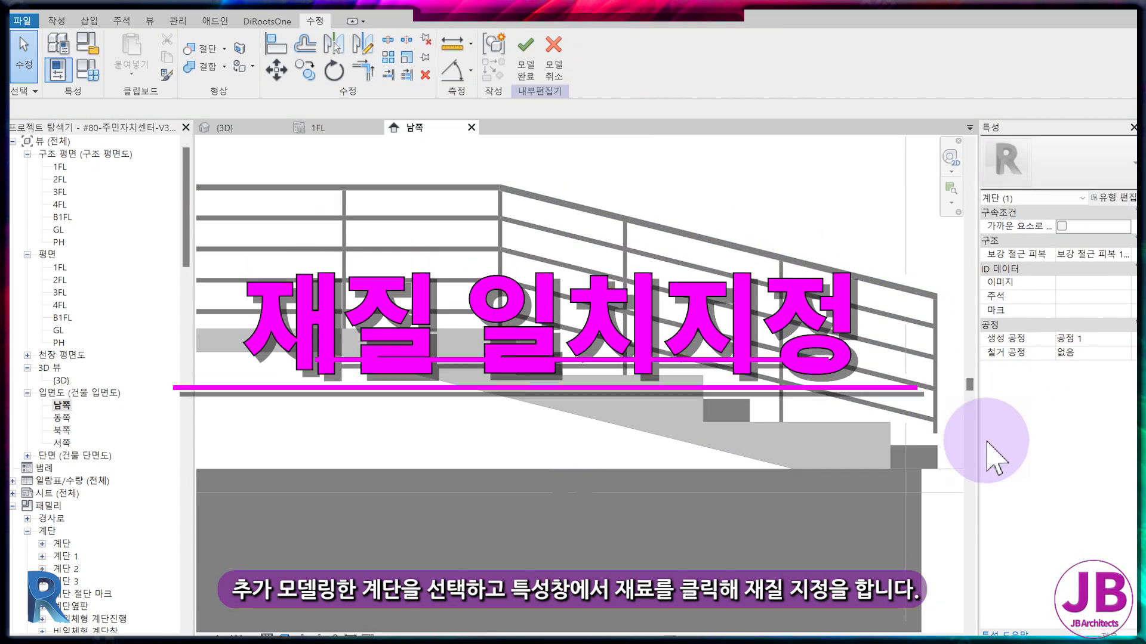
{"action": "left_click", "coordinate": [922, 452]}
{"action": "left_click", "coordinate": [1092, 324]}
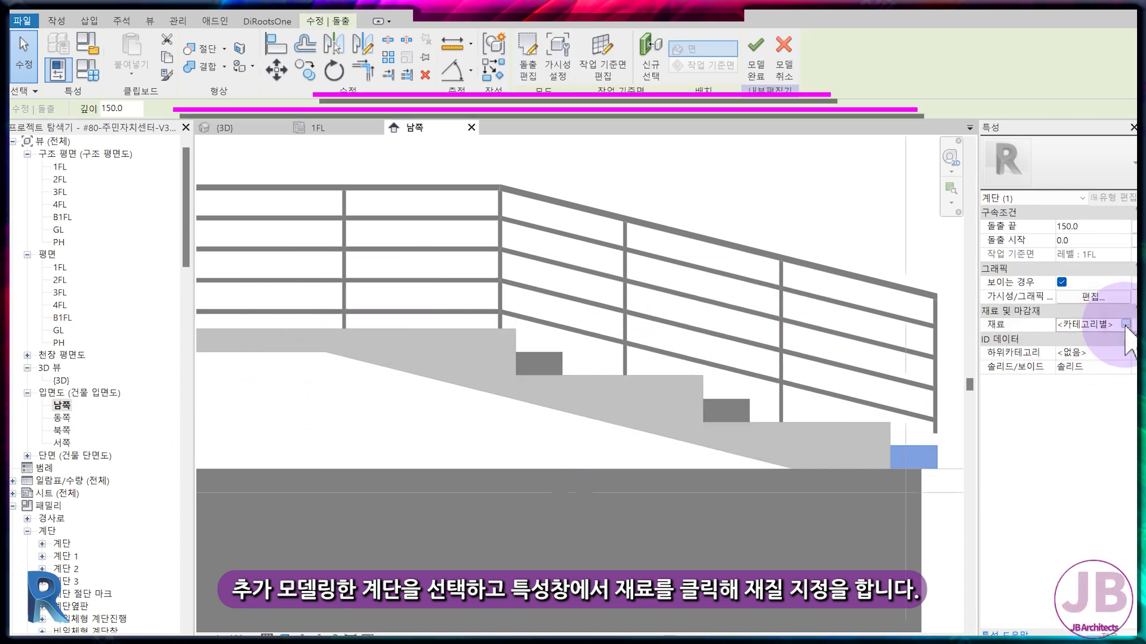
{"action": "left_click", "coordinate": [1124, 324]}
{"action": "left_click", "coordinate": [416, 80]}
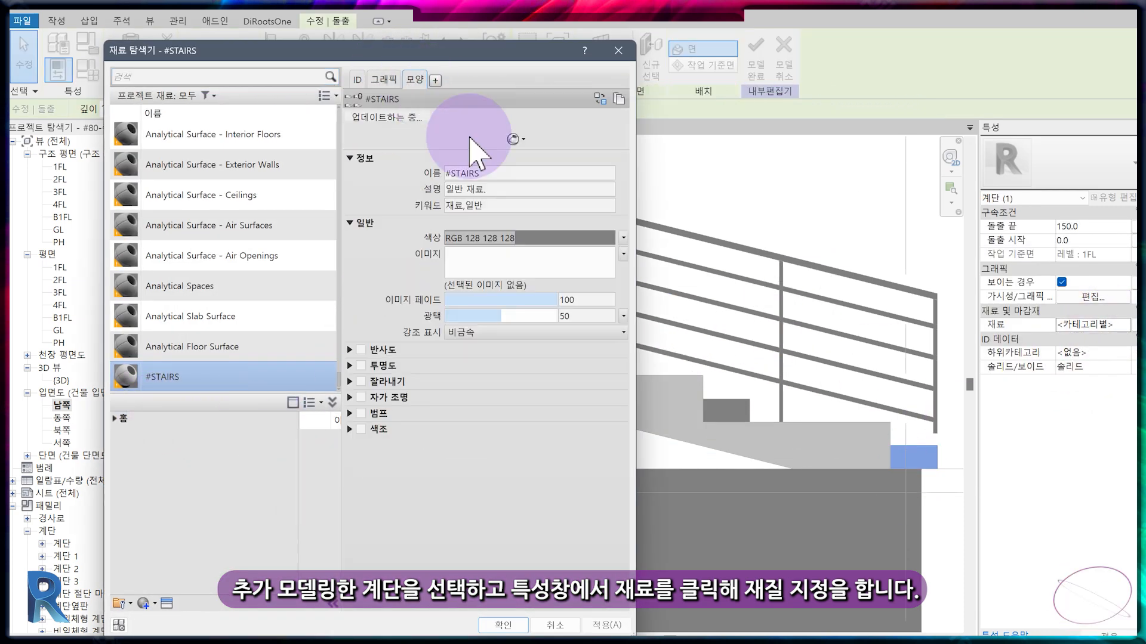
Set the #STAIRS material's appearance colour to RGB 192 192 192.
{"action": "left_click", "coordinate": [533, 239]}
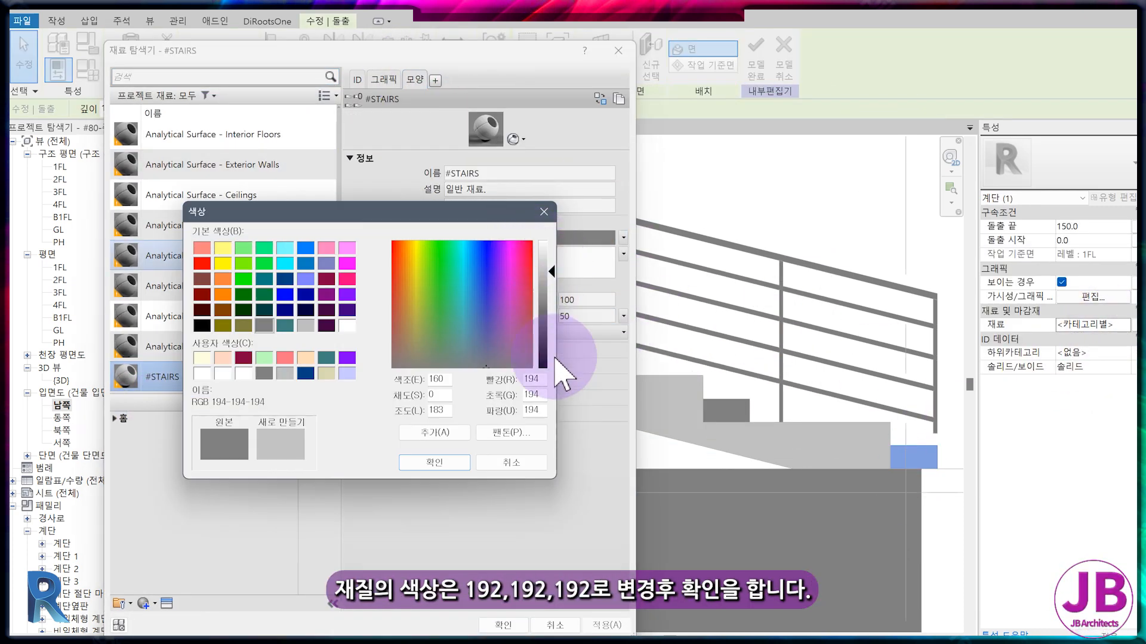
{"action": "double_click", "coordinate": [531, 379]}
{"action": "double_click", "coordinate": [531, 394]}
{"action": "type", "text": "192"}
{"action": "double_click", "coordinate": [531, 410]}
{"action": "type", "text": "192"}
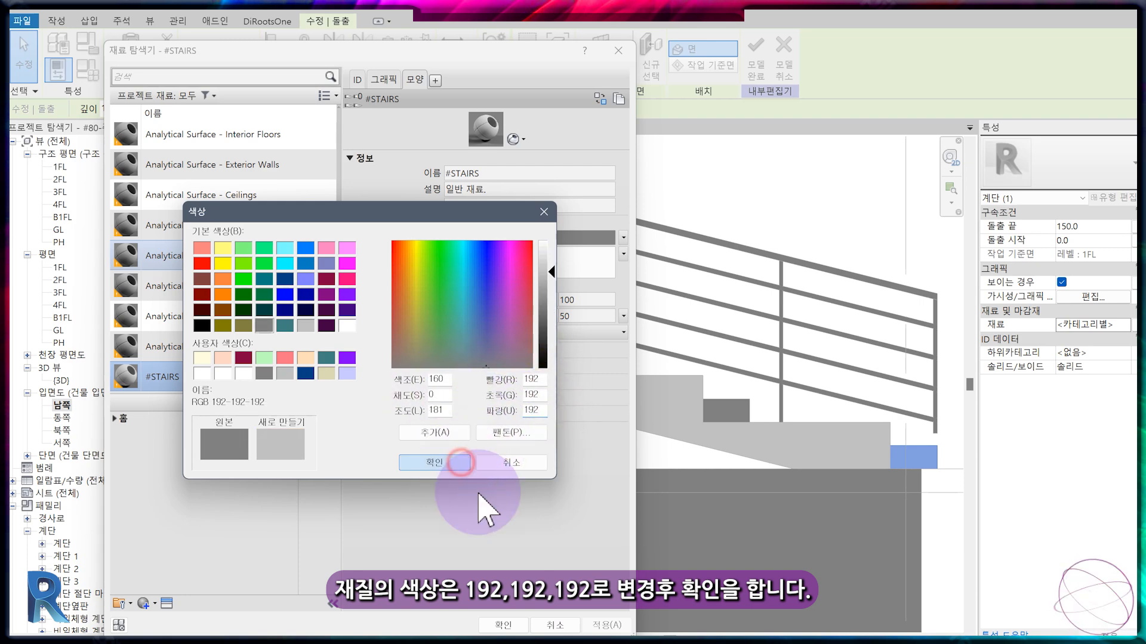
{"action": "left_click", "coordinate": [460, 463]}
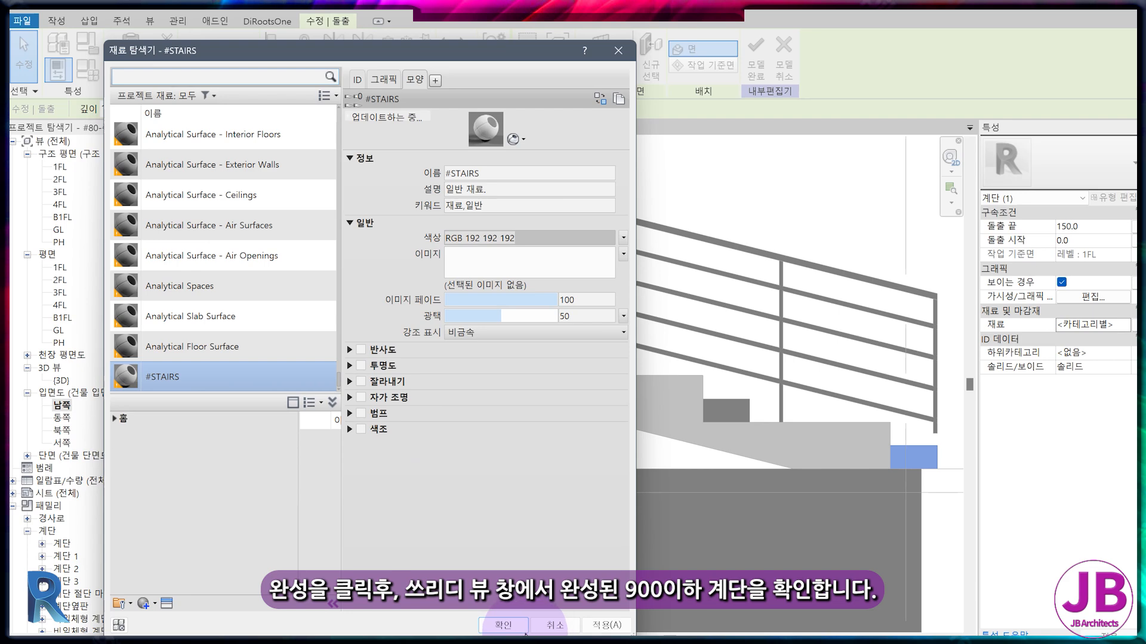
Assign the #STAIRS material to the step, finish the in-place model and check the result in the 3D view.
{"action": "left_click", "coordinate": [503, 625]}
{"action": "left_click", "coordinate": [756, 60]}
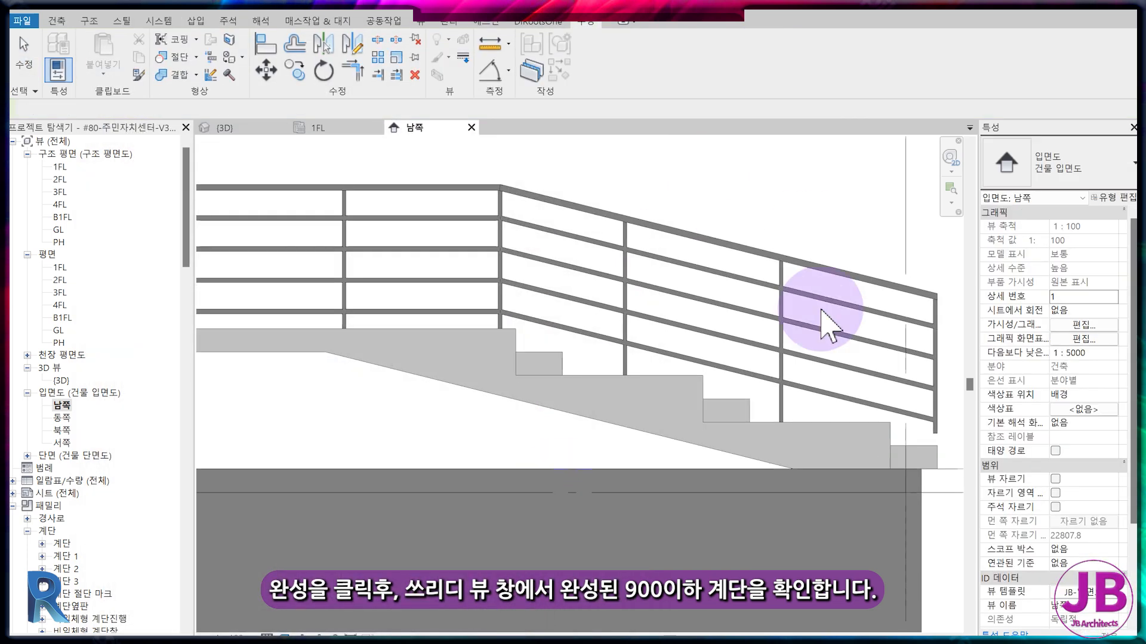
{"action": "left_click", "coordinate": [257, 127]}
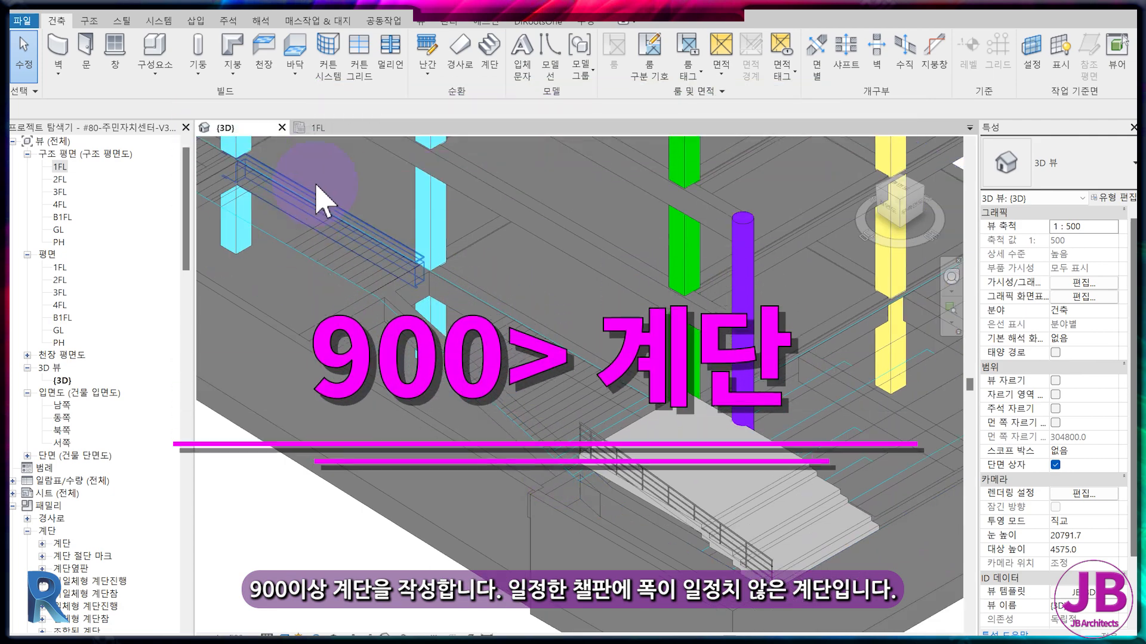
Start a cast-in-place monolithic stair in the 1FL plan with base level 1FL and top level 2FL, using a sketched run.
{"action": "left_click", "coordinate": [327, 127]}
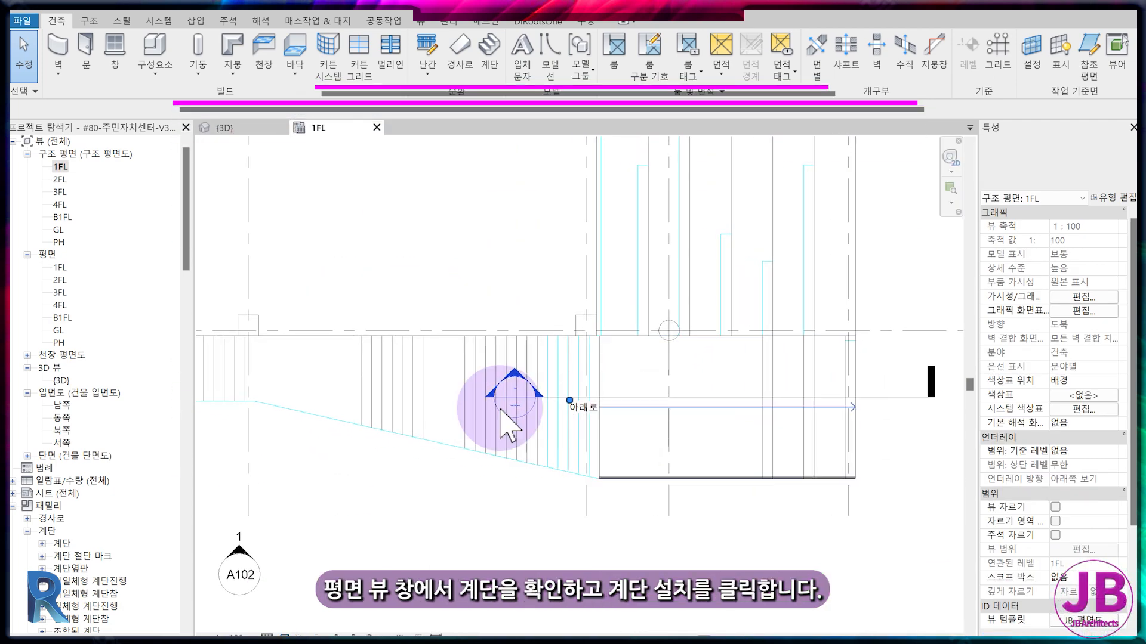
{"action": "left_click", "coordinate": [488, 63]}
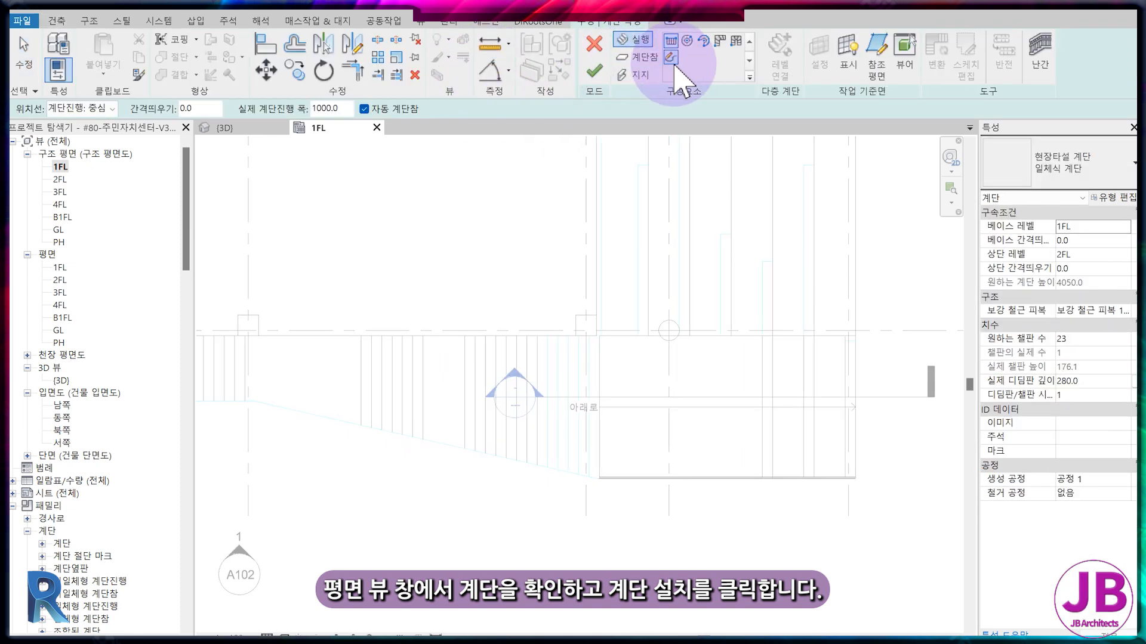
{"action": "left_click", "coordinate": [670, 57]}
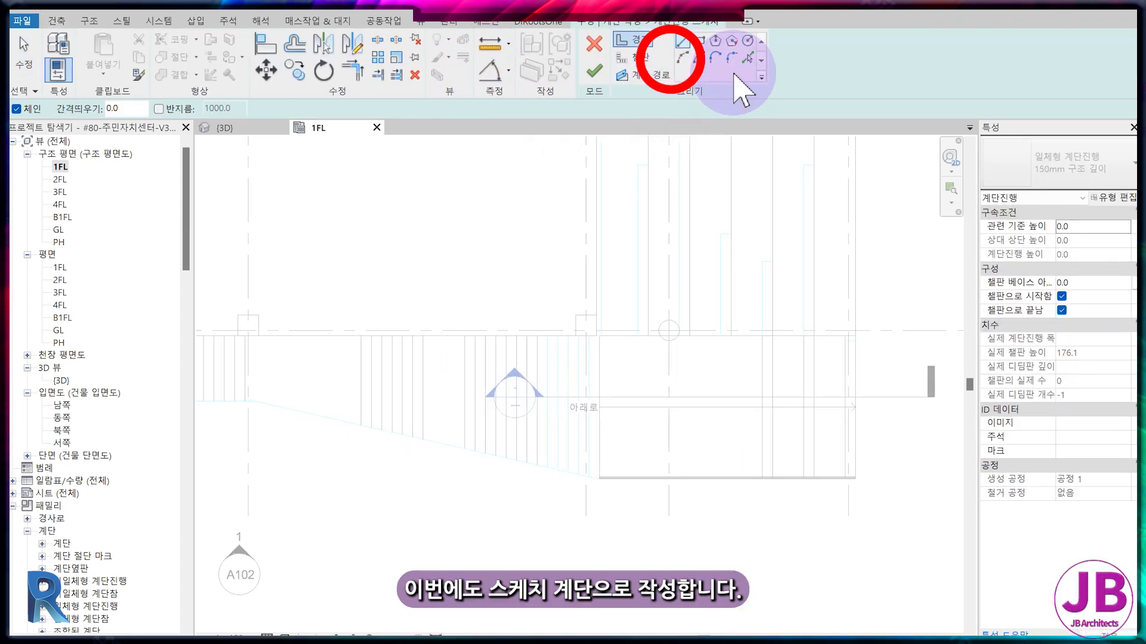
Create the run's boundary lines by picking the straight wall-side edge and the slanted outer edge of the stair in plan.
{"action": "left_click", "coordinate": [747, 58]}
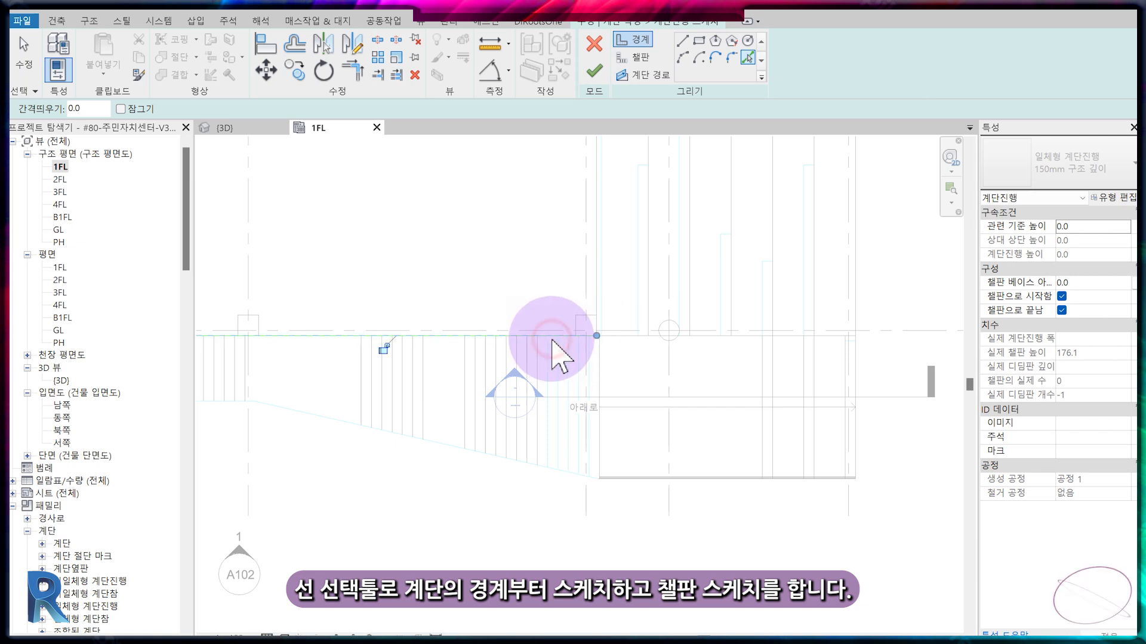
{"action": "left_click", "coordinate": [460, 468]}
{"action": "scroll", "coordinate": [478, 525], "scroll_direction": "down", "scroll_amount": 2}
{"action": "mouse_move", "coordinate": [453, 537]}
{"action": "middle_mouse_down"}
{"action": "mouse_move", "coordinate": [660, 485]}
{"action": "mouse_move", "coordinate": [609, 468]}
{"action": "middle_mouse_up"}
{"action": "scroll", "coordinate": [746, 458], "scroll_direction": "up", "scroll_amount": 5}
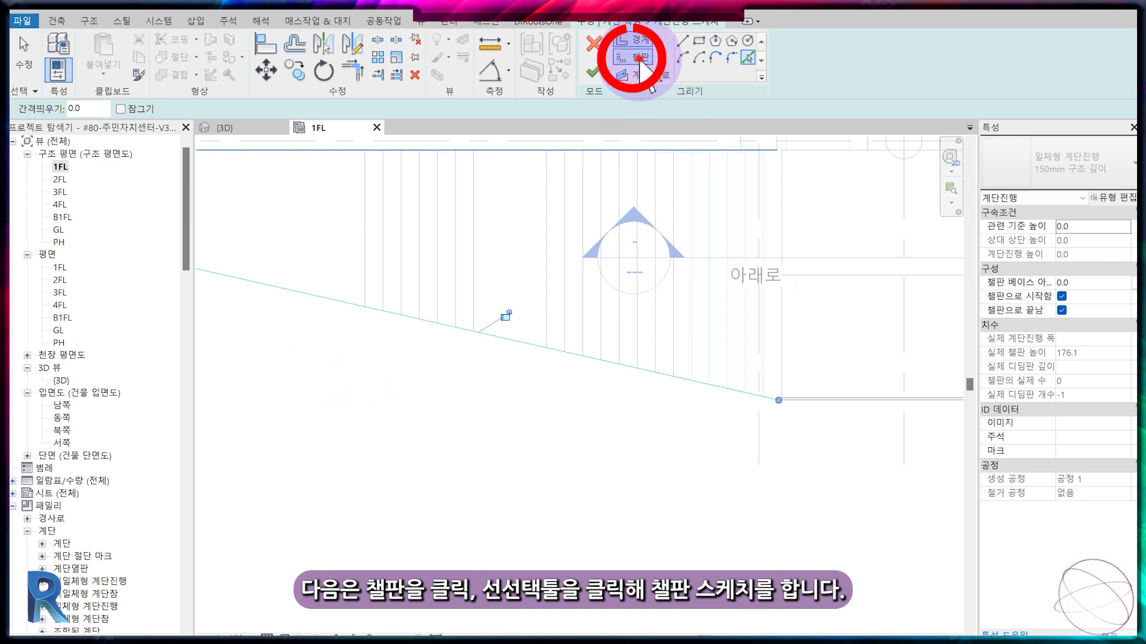
Create riser lines by picking the step lines of the widest flight, from the existing lower stair up to the first landing.
{"action": "left_click", "coordinate": [753, 57]}
{"action": "scroll", "coordinate": [769, 392], "scroll_direction": "up", "scroll_amount": 4}
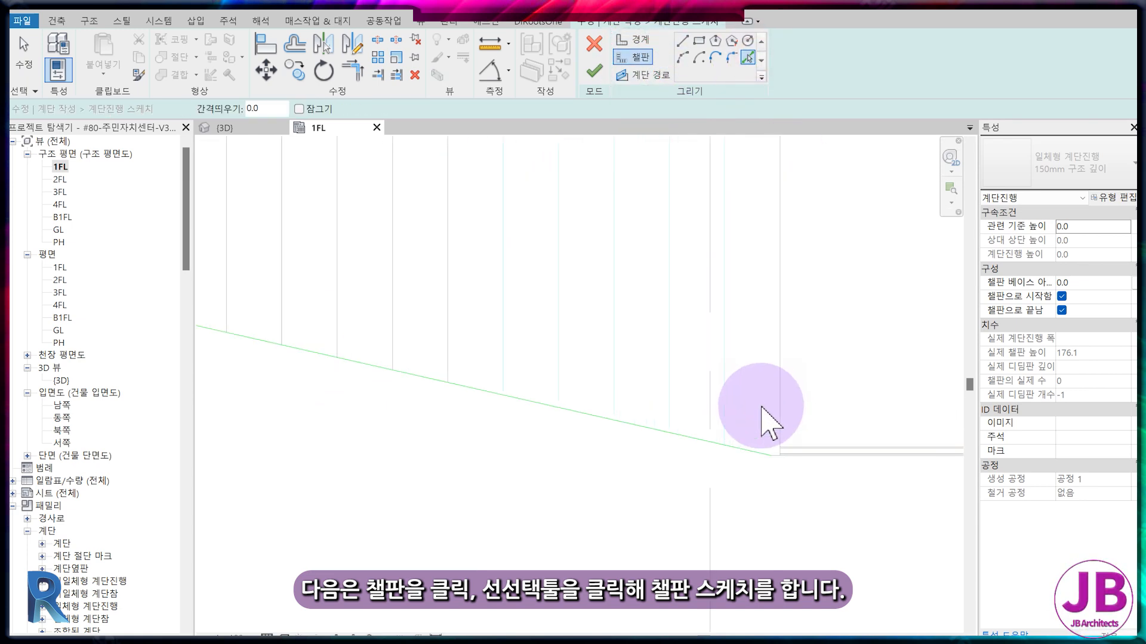
{"action": "left_click", "coordinate": [788, 412]}
{"action": "left_click", "coordinate": [707, 367]}
{"action": "left_click", "coordinate": [623, 343]}
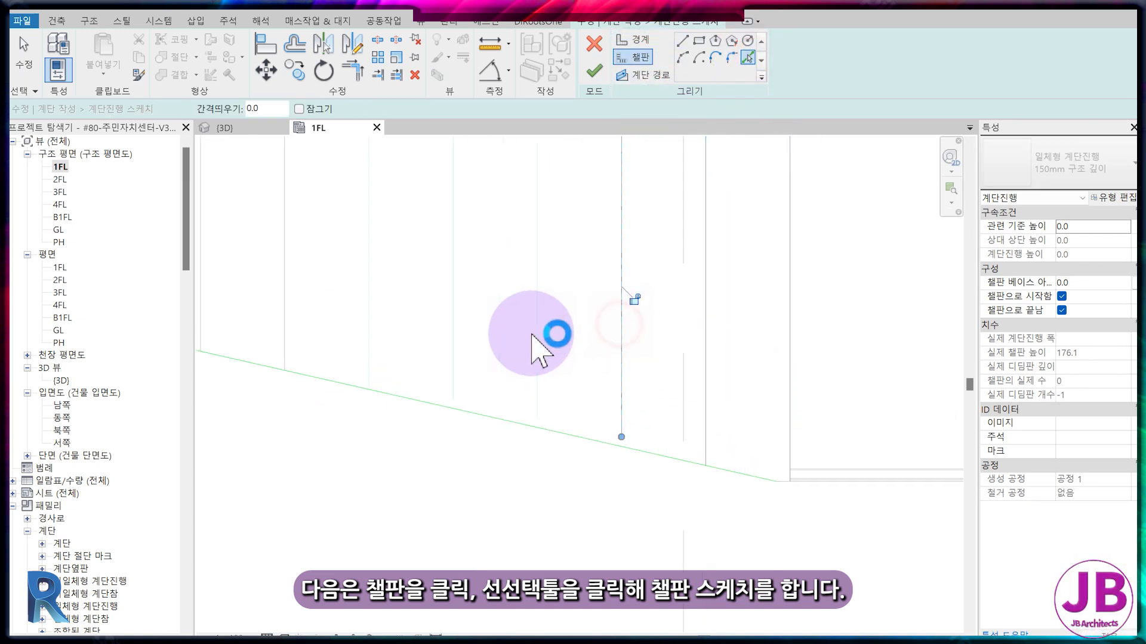
{"action": "left_click", "coordinate": [536, 333]}
{"action": "left_click", "coordinate": [453, 289]}
{"action": "middle_click_drag", "start_coordinate": [309, 237], "coordinate": [516, 345]}
{"action": "left_click", "coordinate": [571, 363]}
{"action": "left_click", "coordinate": [493, 346]}
{"action": "scroll", "coordinate": [508, 345], "scroll_direction": "down", "scroll_amount": 3}
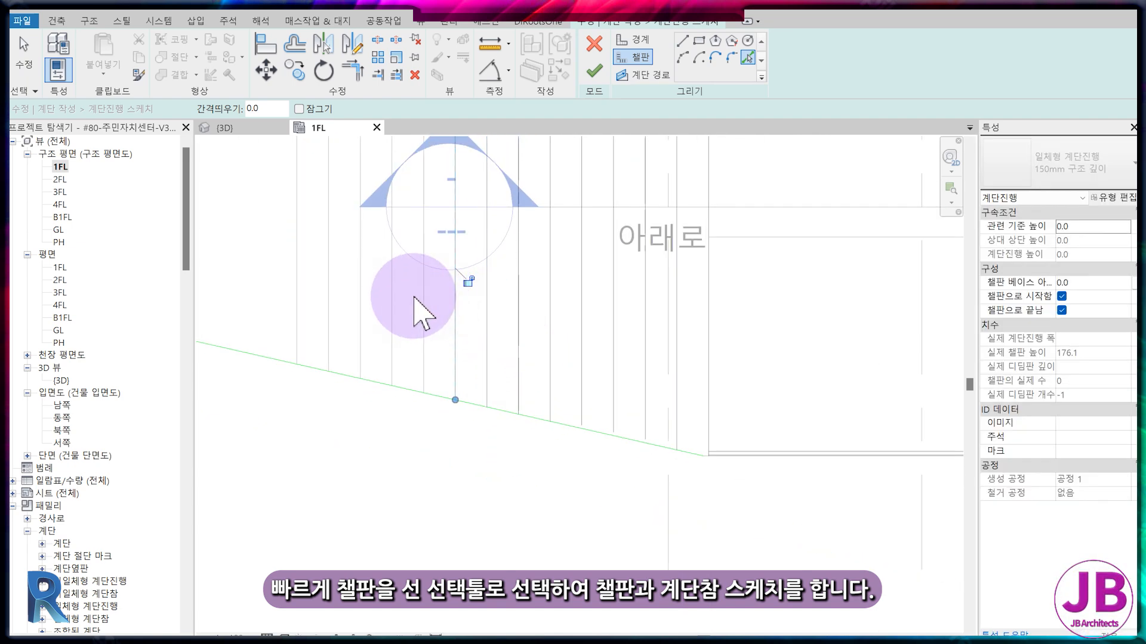
{"action": "left_click", "coordinate": [392, 290]}
{"action": "left_click", "coordinate": [301, 219]}
Add riser lines for the middle flight by picking its step lines beyond the first landing.
{"action": "scroll", "coordinate": [471, 361], "scroll_direction": "down", "scroll_amount": 5}
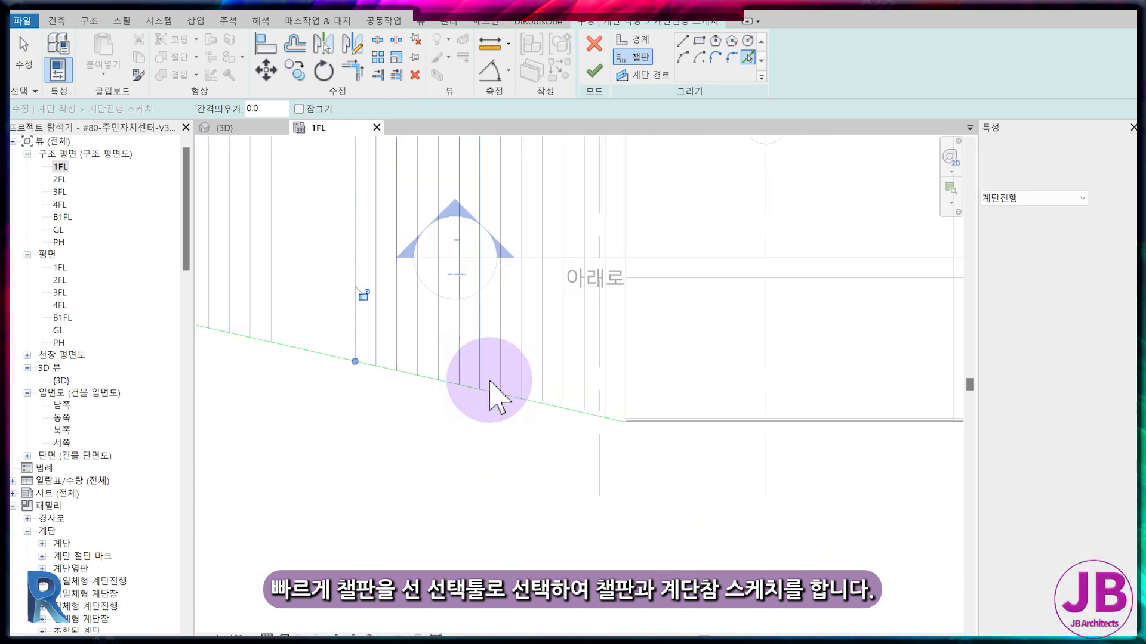
{"action": "middle_click_drag", "start_coordinate": [489, 381], "coordinate": [547, 408]}
{"action": "scroll", "coordinate": [405, 336], "scroll_direction": "up", "scroll_amount": 1}
{"action": "left_click", "coordinate": [404, 337]}
{"action": "left_click", "coordinate": [373, 313]}
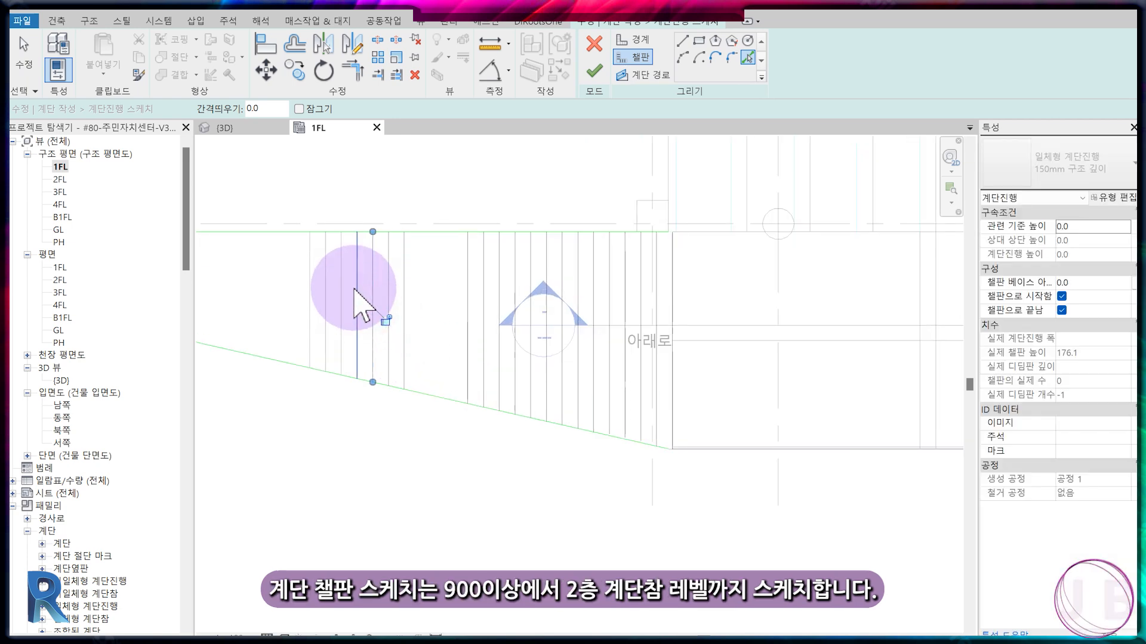
{"action": "left_click", "coordinate": [308, 248]}
Pick the first riser line of the uppermost flight, beside the column where the slanted edge ends.
{"action": "middle_click_drag", "start_coordinate": [280, 307], "coordinate": [645, 379]}
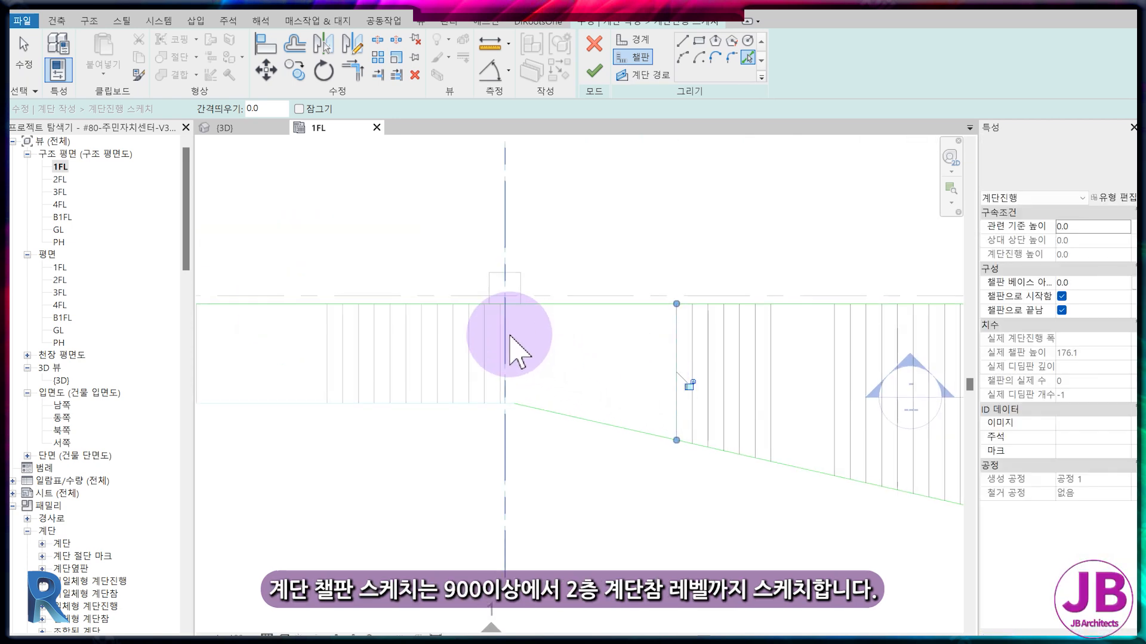
{"action": "scroll", "coordinate": [511, 382], "scroll_direction": "up", "scroll_amount": 6}
{"action": "scroll", "coordinate": [443, 395], "scroll_direction": "down", "scroll_amount": 4}
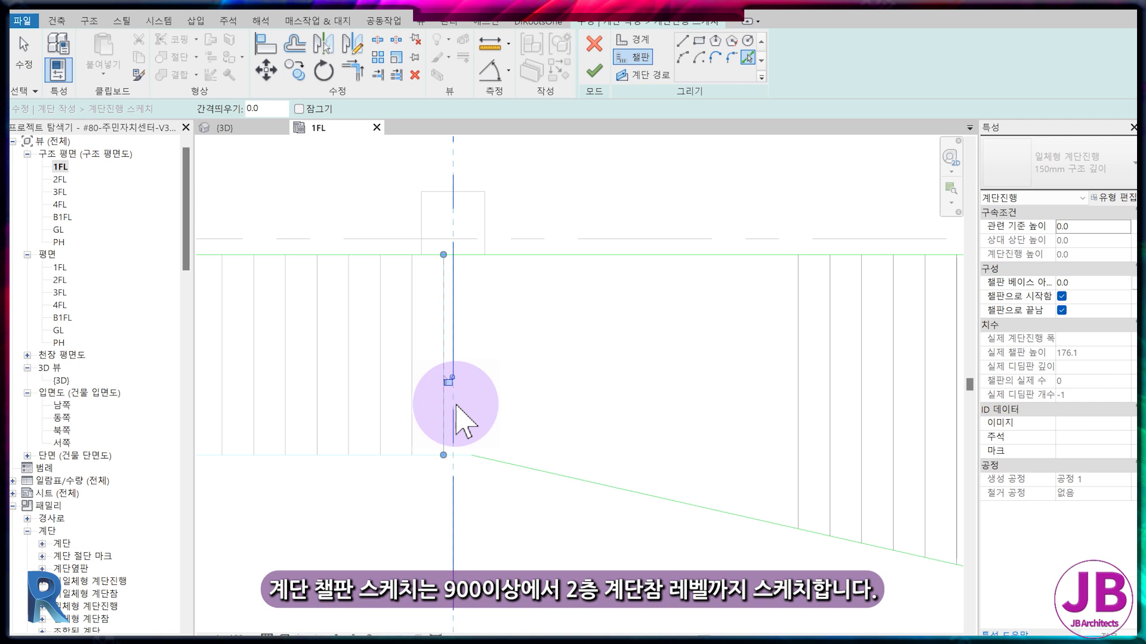
Add boundary lines along the straight outer edge past the slanted edge's upper corner and at its end by the lowest riser.
{"action": "left_click", "coordinate": [628, 41]}
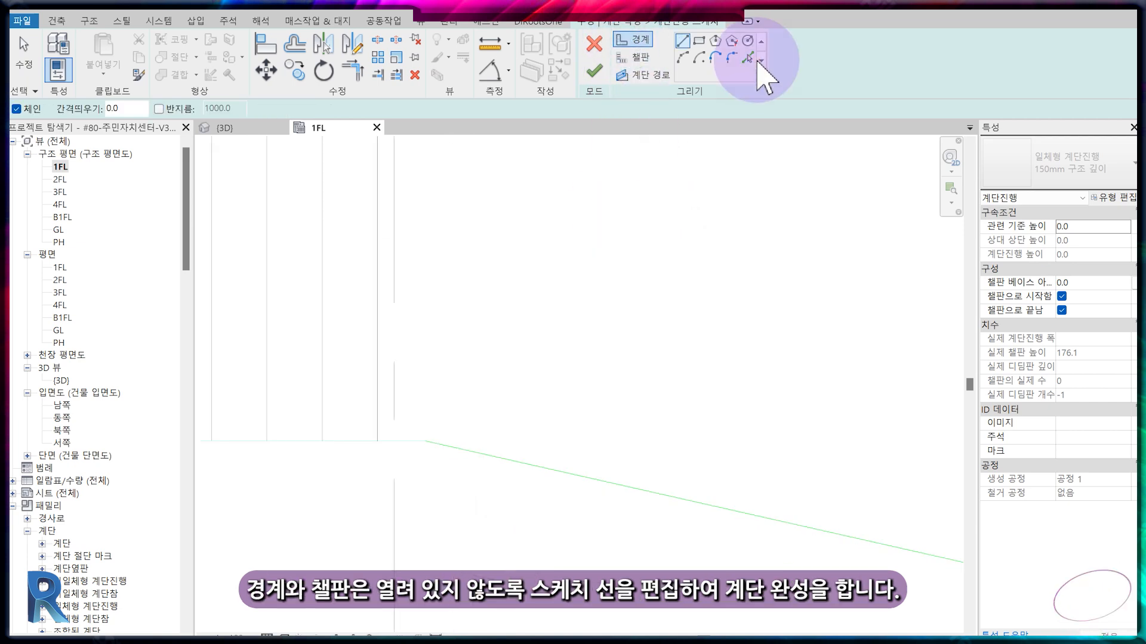
{"action": "left_click", "coordinate": [422, 448]}
{"action": "scroll", "coordinate": [419, 448], "scroll_direction": "down", "scroll_amount": 2}
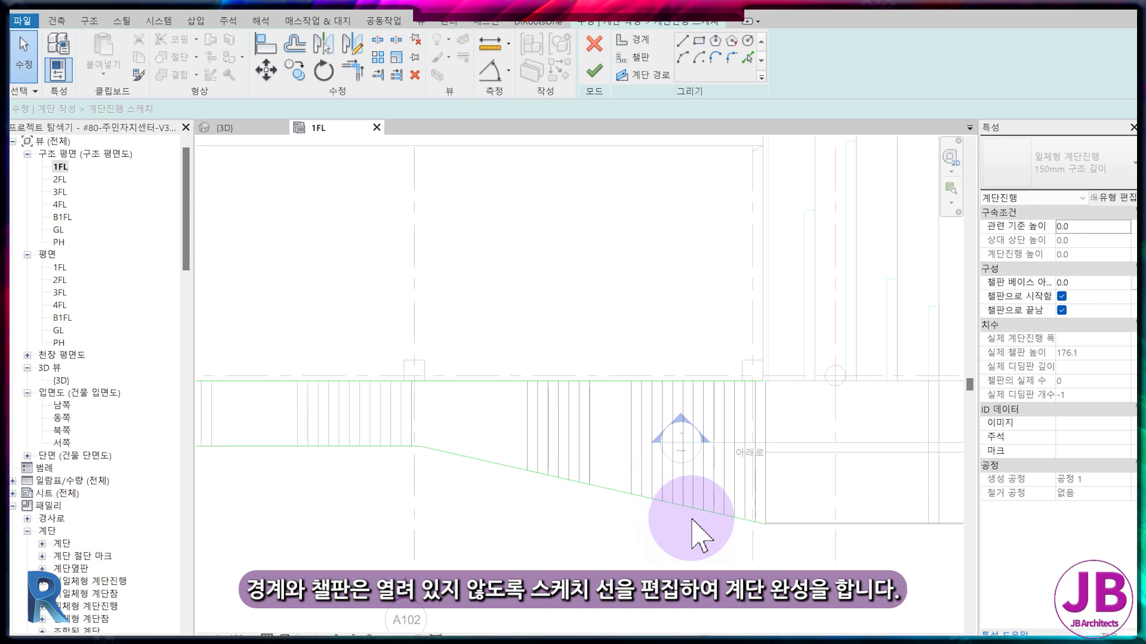
{"action": "scroll", "coordinate": [701, 517], "scroll_direction": "up", "scroll_amount": 2}
{"action": "scroll", "coordinate": [814, 531], "scroll_direction": "up", "scroll_amount": 4}
{"action": "left_click", "coordinate": [767, 514]}
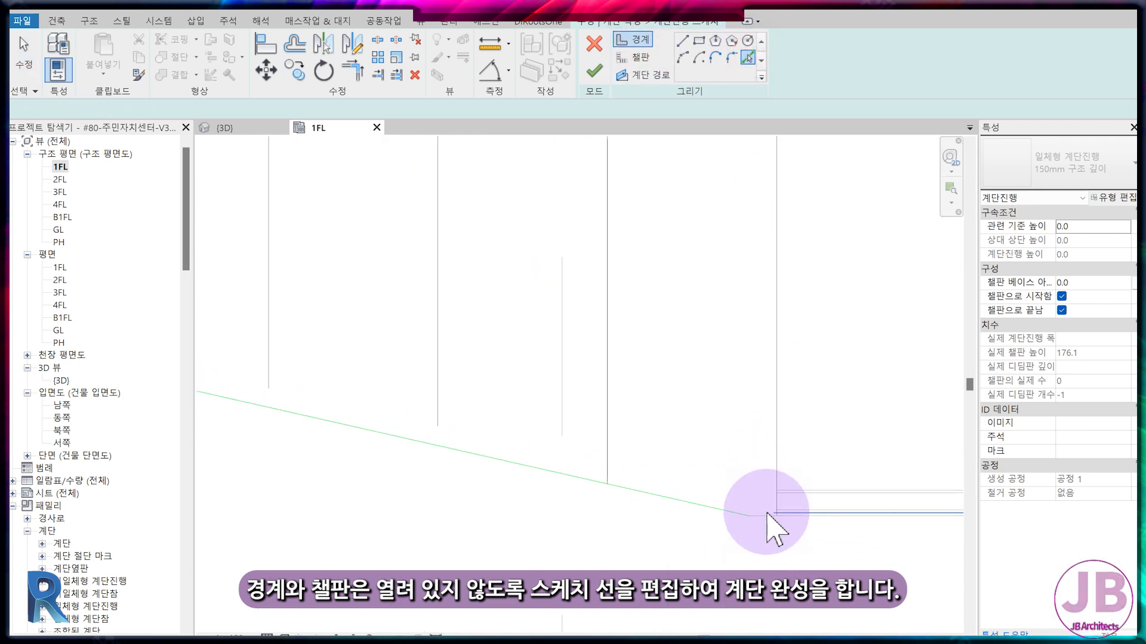
Temporarily isolate the category of the stair sketch lines in the 1FL plan.
{"action": "key", "text": "Escape"}
{"action": "key", "text": "Escape"}
{"action": "left_click", "coordinate": [776, 463]}
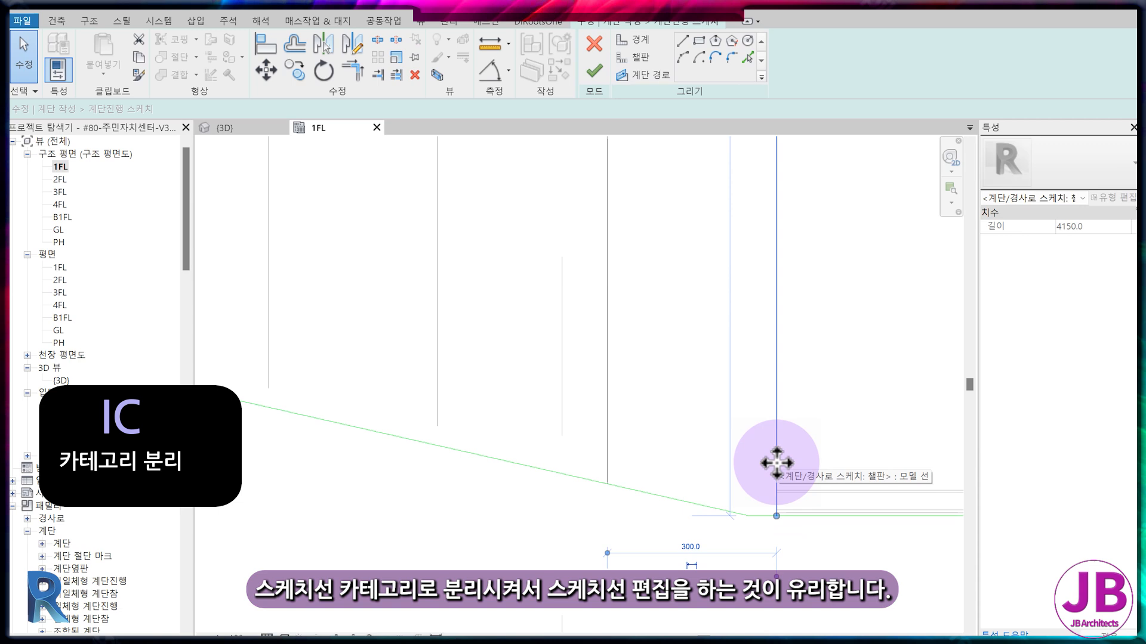
{"action": "key", "text": "i"}
{"action": "key", "text": "c"}
{"action": "key", "text": "Escape"}
{"action": "scroll", "coordinate": [771, 472], "scroll_direction": "down", "scroll_amount": 5}
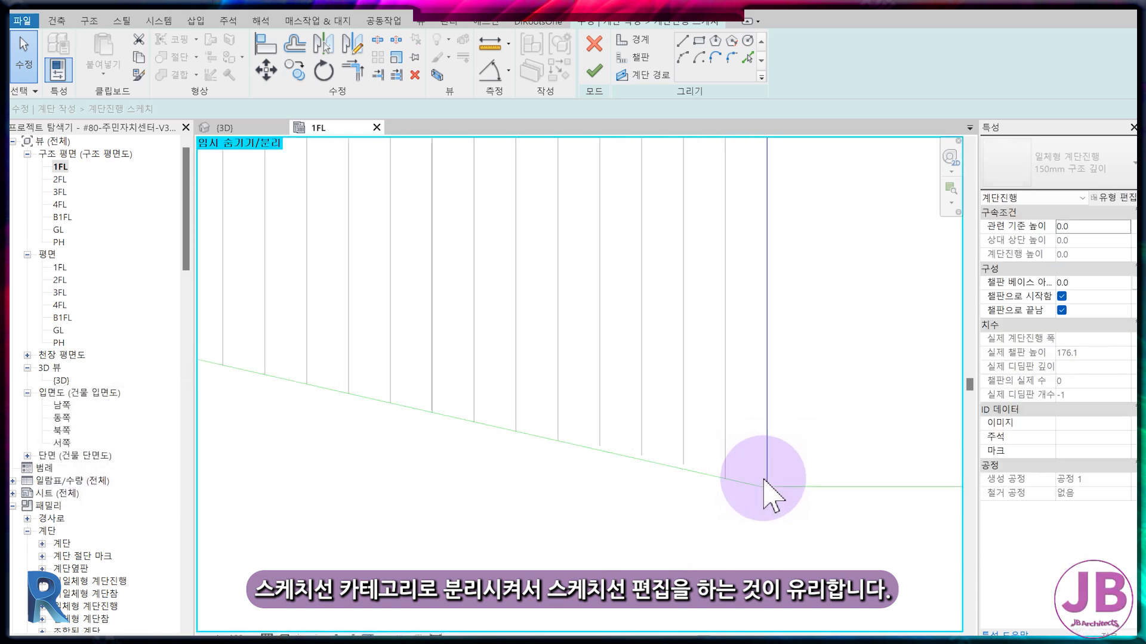
Trim the lowest riser line at the widest end to corners with the slanted and the straight boundary lines.
{"action": "scroll", "coordinate": [768, 488], "scroll_direction": "up", "scroll_amount": 2}
{"action": "left_click", "coordinate": [778, 477]}
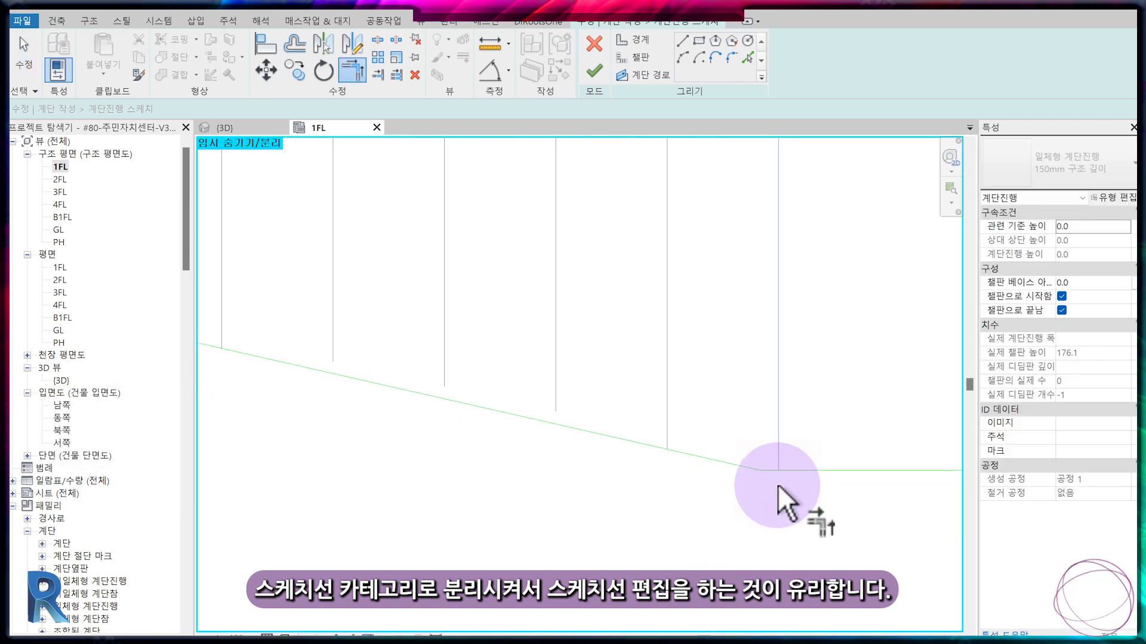
{"action": "scroll", "coordinate": [777, 481], "scroll_direction": "up", "scroll_amount": 2}
{"action": "left_click", "coordinate": [772, 471]}
{"action": "scroll", "coordinate": [784, 520], "scroll_direction": "down", "scroll_amount": 5}
{"action": "left_click", "coordinate": [786, 237]}
{"action": "left_click", "coordinate": [764, 200]}
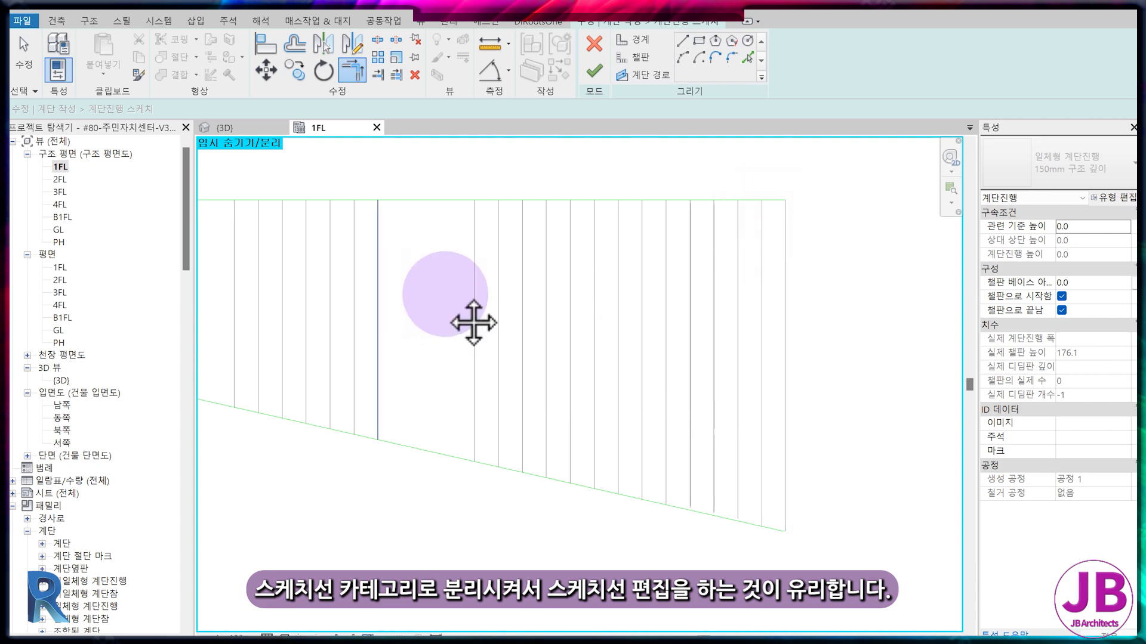
Trim the uppermost riser line to closed corners with both boundary lines at the narrow end and finish the run sketch.
{"action": "middle_click_drag", "start_coordinate": [233, 277], "coordinate": [607, 315]}
{"action": "left_click", "coordinate": [421, 241]}
{"action": "scroll", "coordinate": [419, 305], "scroll_direction": "down", "scroll_amount": 2}
{"action": "left_click", "coordinate": [371, 280]}
{"action": "middle_click_drag", "start_coordinate": [382, 308], "coordinate": [469, 300]}
{"action": "scroll", "coordinate": [460, 343], "scroll_direction": "up", "scroll_amount": 2}
{"action": "left_click", "coordinate": [458, 343]}
{"action": "left_click", "coordinate": [463, 366]}
{"action": "scroll", "coordinate": [736, 447], "scroll_direction": "down", "scroll_amount": 2}
{"action": "mouse_move", "coordinate": [737, 448]}
{"action": "middle_mouse_down"}
{"action": "mouse_move", "coordinate": [557, 419]}
{"action": "mouse_move", "coordinate": [690, 473]}
{"action": "middle_mouse_up"}
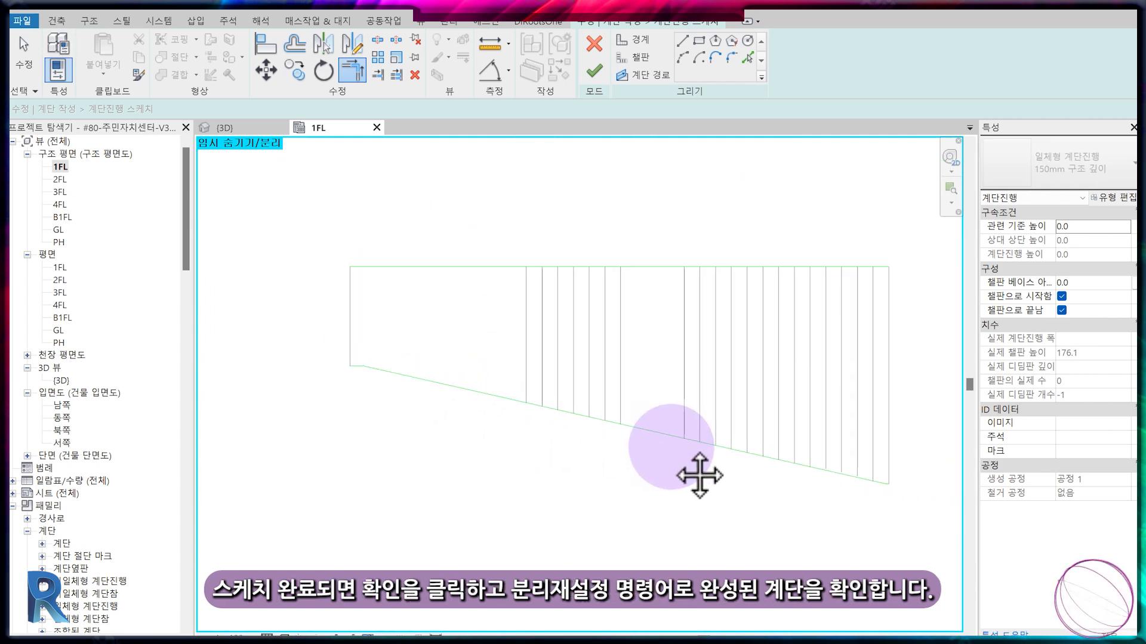
{"action": "left_click", "coordinate": [596, 78]}
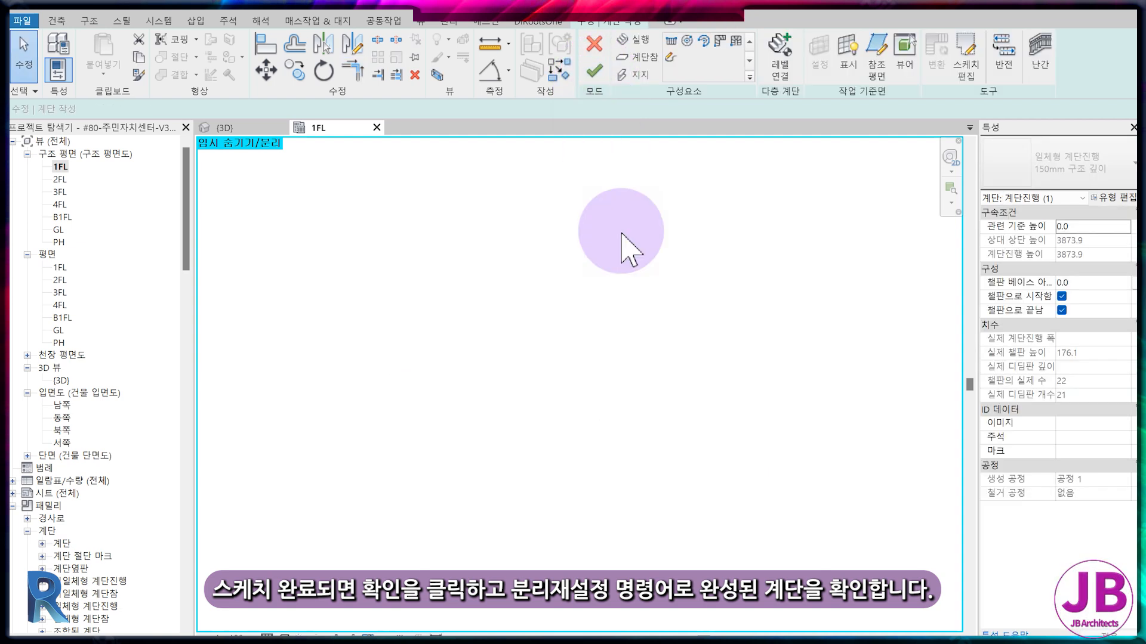
Reset the temporary isolation in the plan and finish creating the stair.
{"action": "key", "text": "h"}
{"action": "key", "text": "r"}
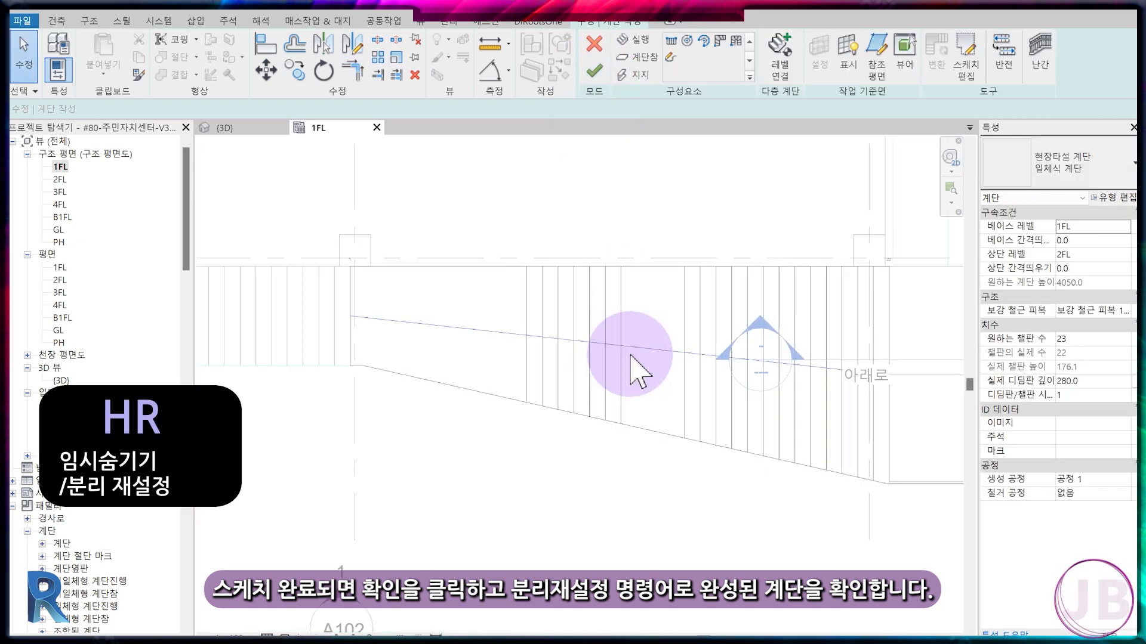
{"action": "left_click", "coordinate": [639, 348]}
{"action": "left_click", "coordinate": [675, 421]}
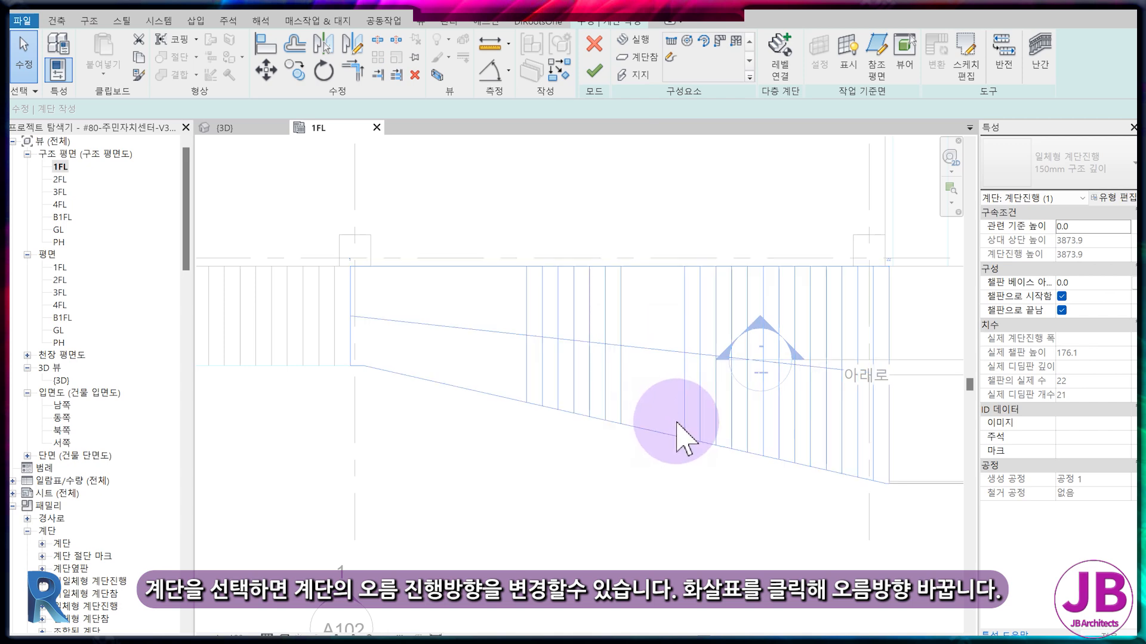
{"action": "left_click", "coordinate": [595, 73]}
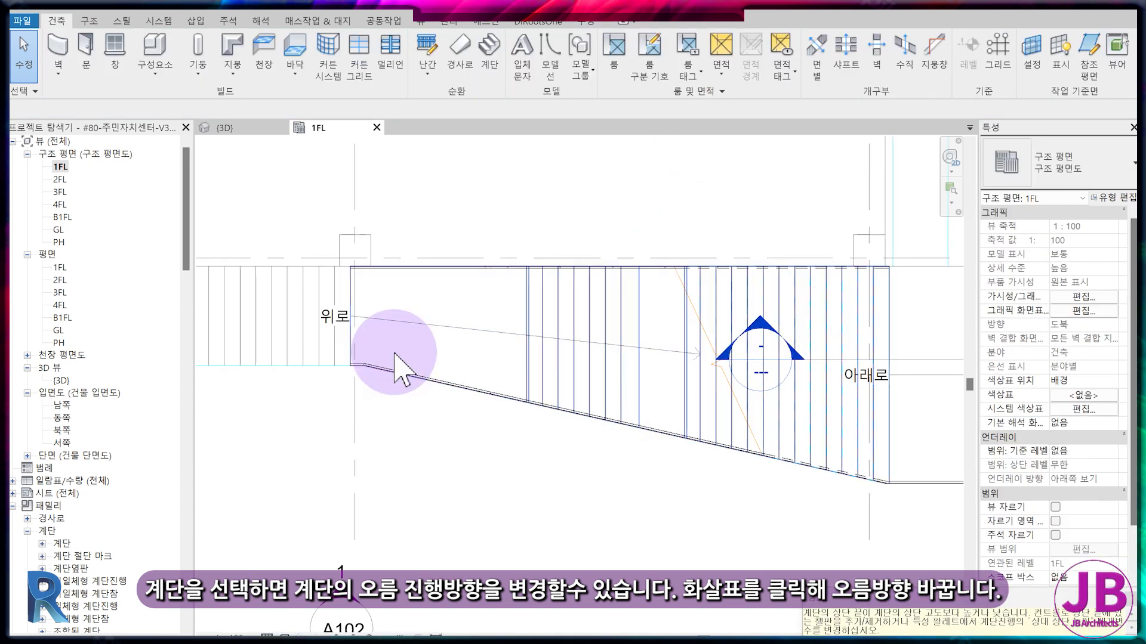
Flip the up direction of the new varying-width stair and dismiss the warning.
{"action": "left_click", "coordinate": [410, 340]}
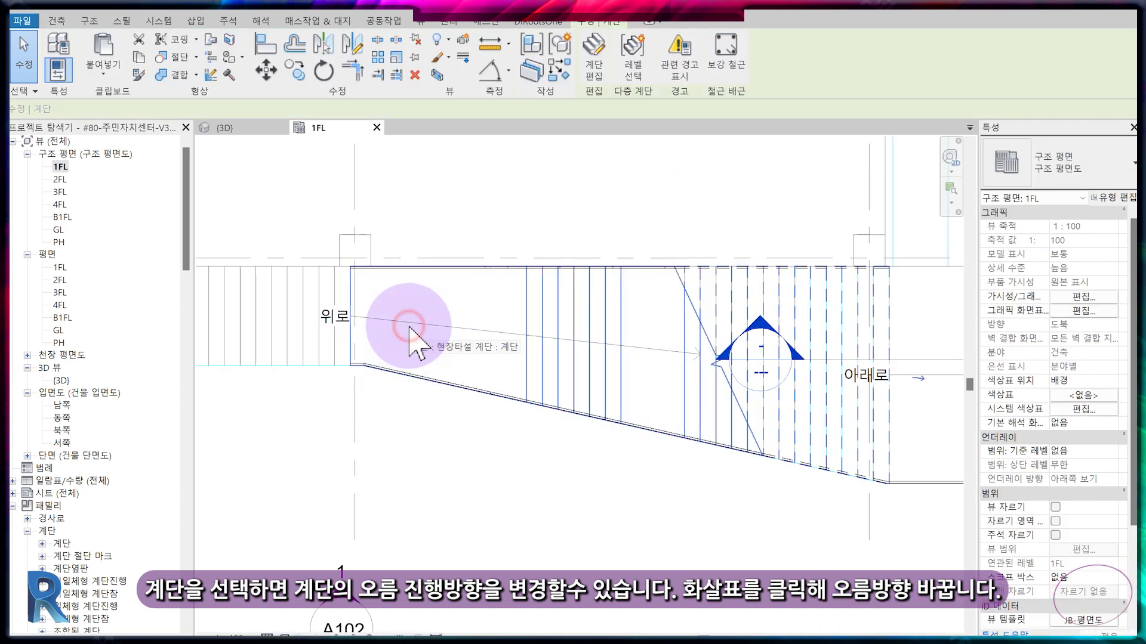
{"action": "left_click", "coordinate": [922, 384]}
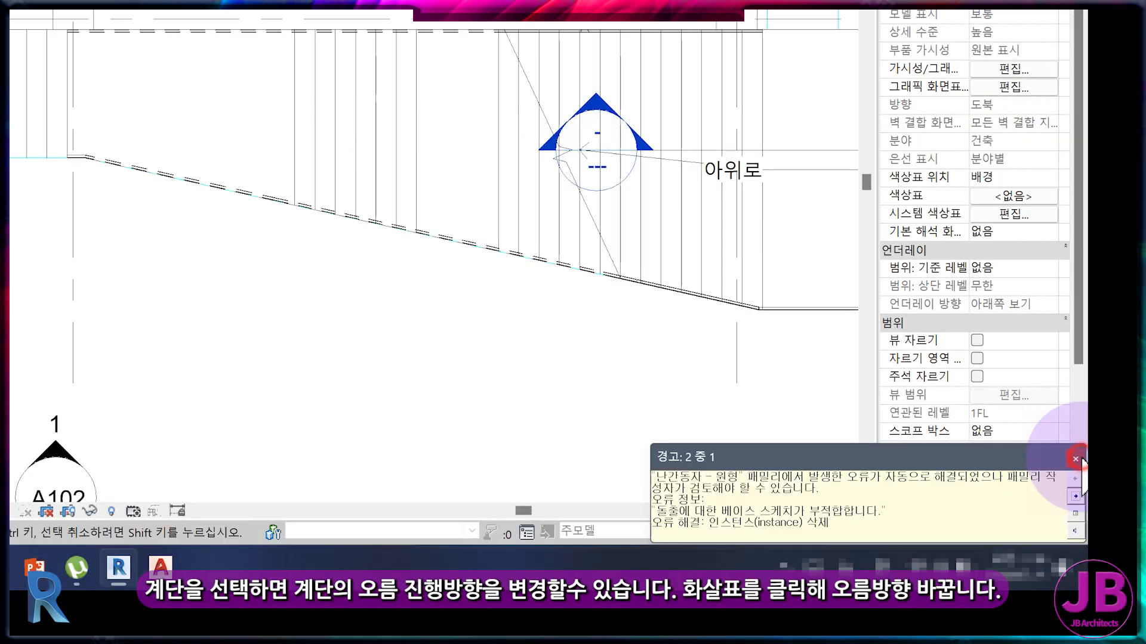
{"action": "left_click", "coordinate": [1075, 459]}
In the 3D view, set the upper stair's base offset to 900 and its desired number of risers to 21.
{"action": "left_click", "coordinate": [239, 128]}
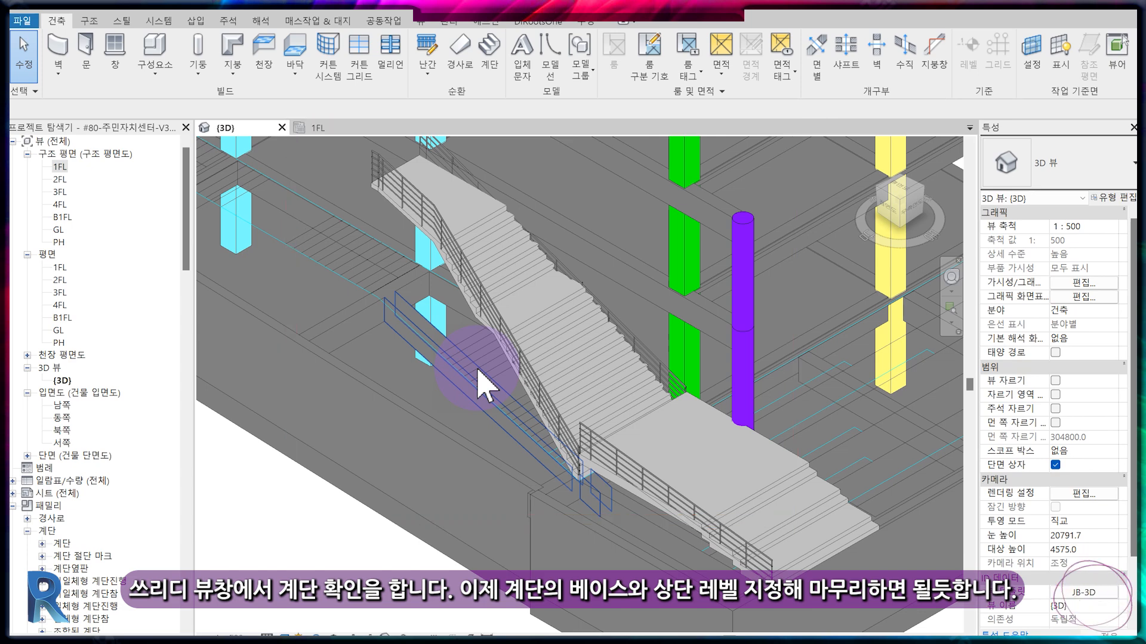
{"action": "left_click", "coordinate": [567, 366]}
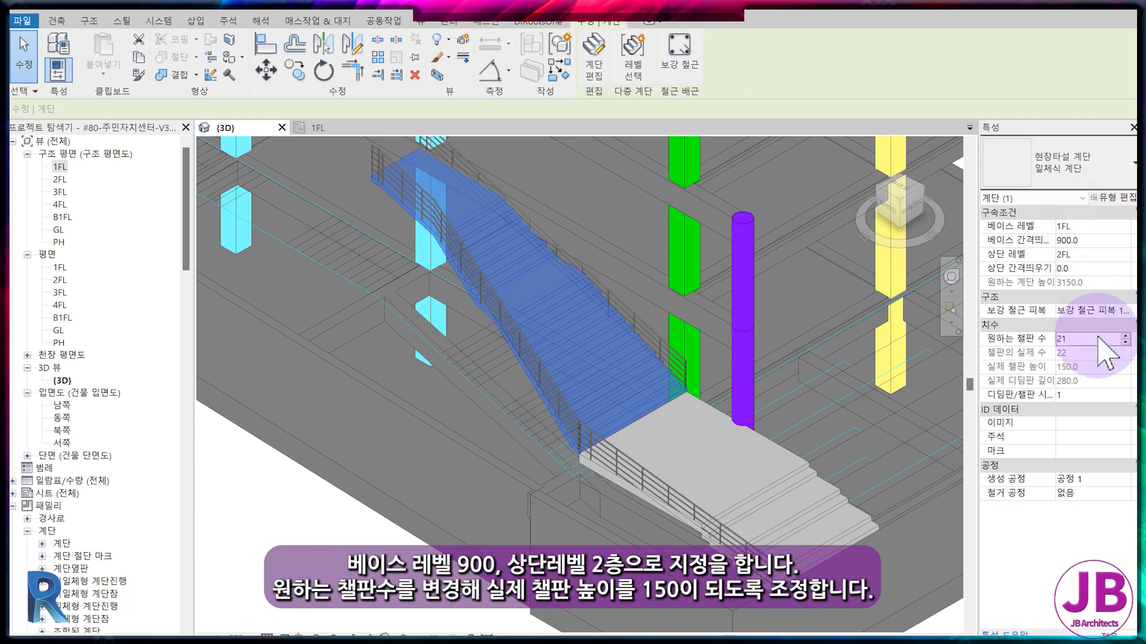
{"action": "left_click", "coordinate": [666, 391]}
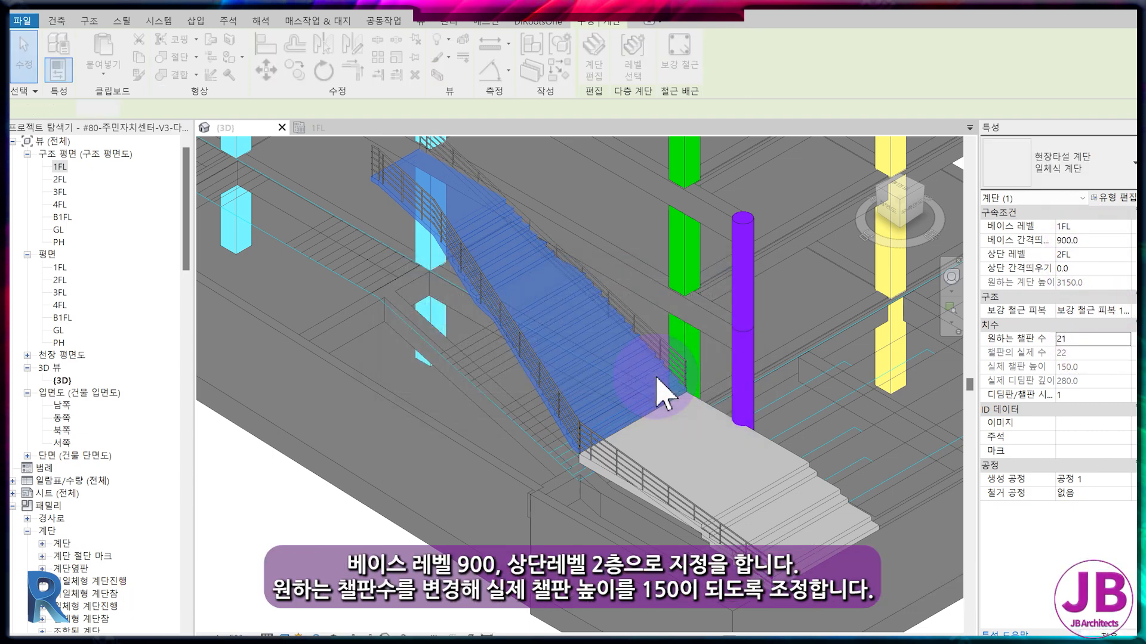
{"action": "key", "text": "Escape"}
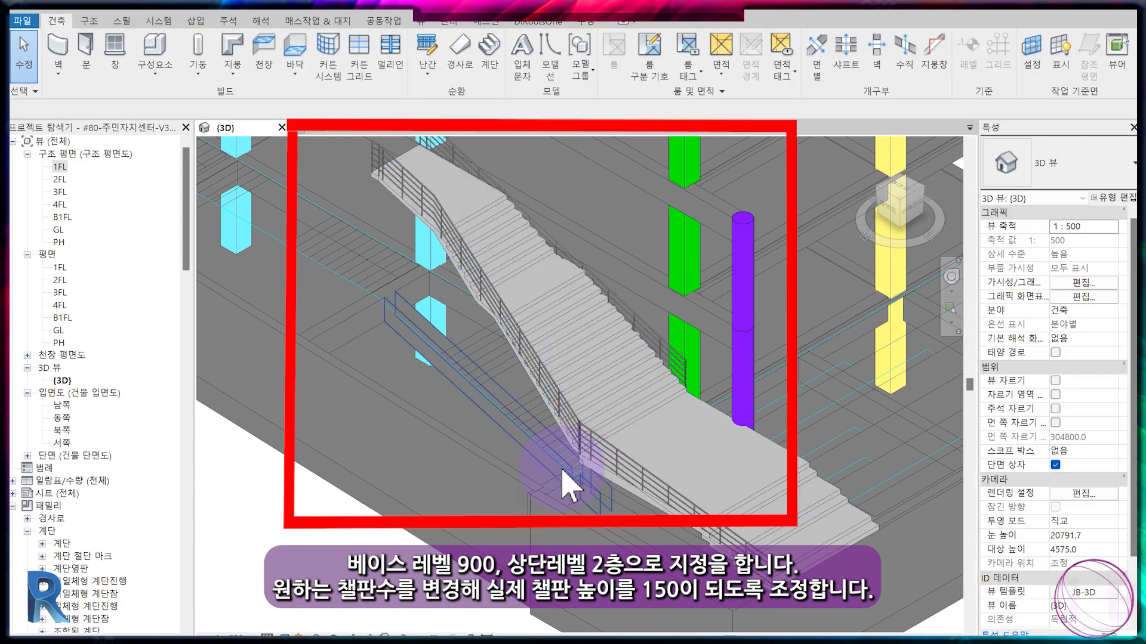
Examine in 3D where the upper stair's base meets the landing of the lower flight.
{"action": "scroll", "coordinate": [570, 485], "scroll_direction": "up", "scroll_amount": 6}
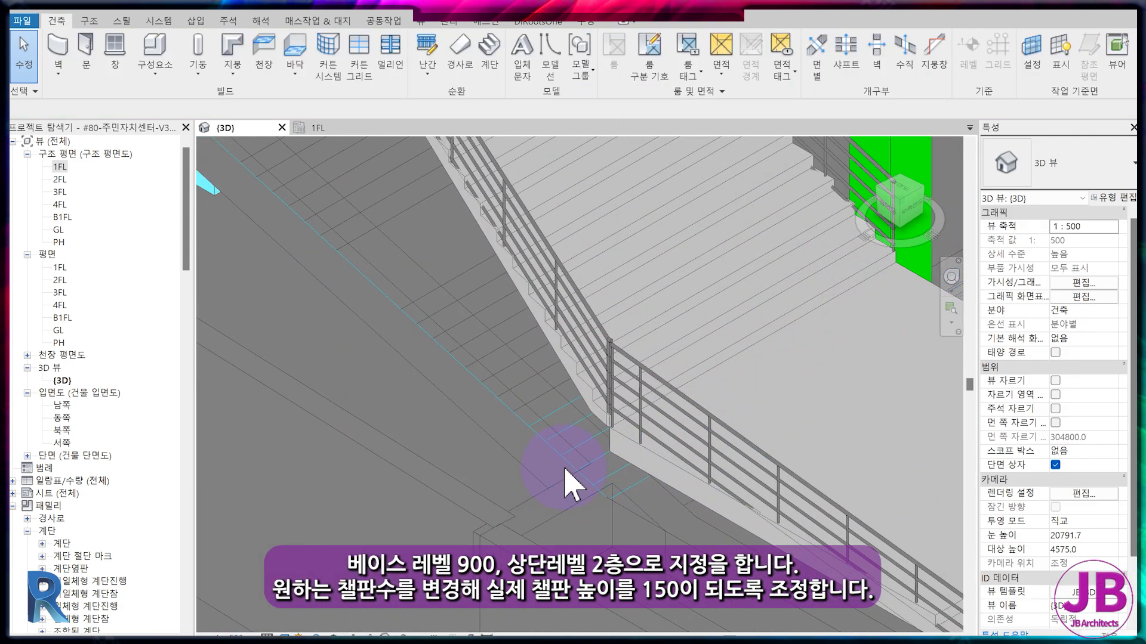
{"action": "left_click", "coordinate": [620, 395]}
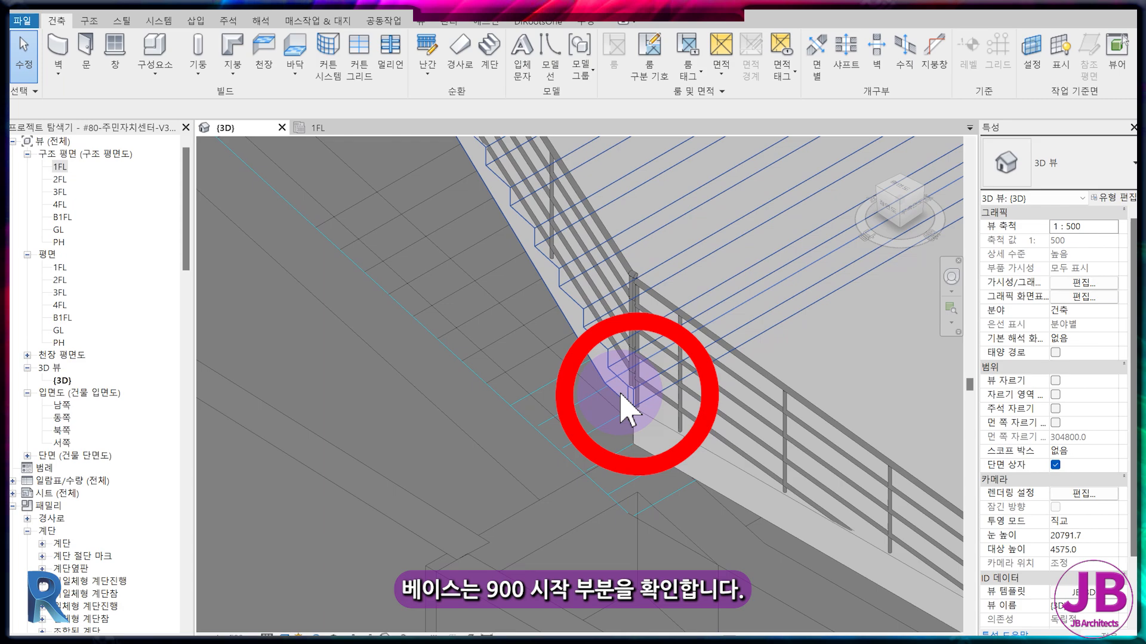
{"action": "scroll", "coordinate": [621, 406], "scroll_direction": "down", "scroll_amount": 5}
{"action": "left_click", "coordinate": [727, 294]}
{"action": "key", "text": "Escape"}
Edit the path of the railing on the slanted edge in 1FL and split it at both ends of the first landing.
{"action": "middle_click_drag", "start_coordinate": [455, 249], "coordinate": [705, 413]}
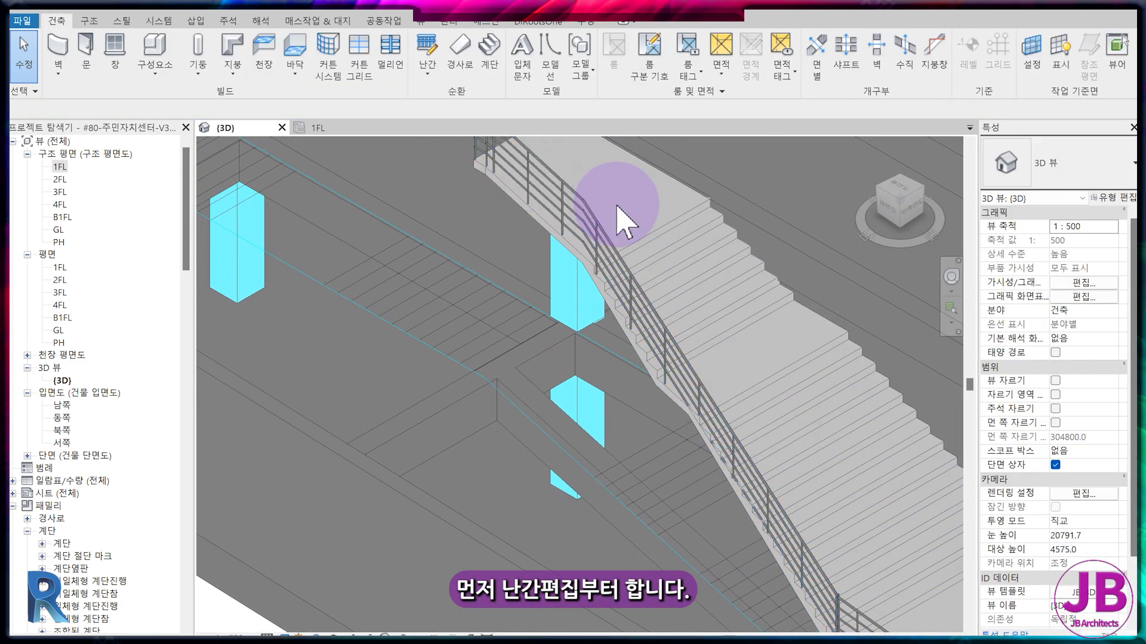
{"action": "middle_click_drag", "start_coordinate": [763, 435], "coordinate": [678, 366]}
{"action": "left_click", "coordinate": [567, 314]}
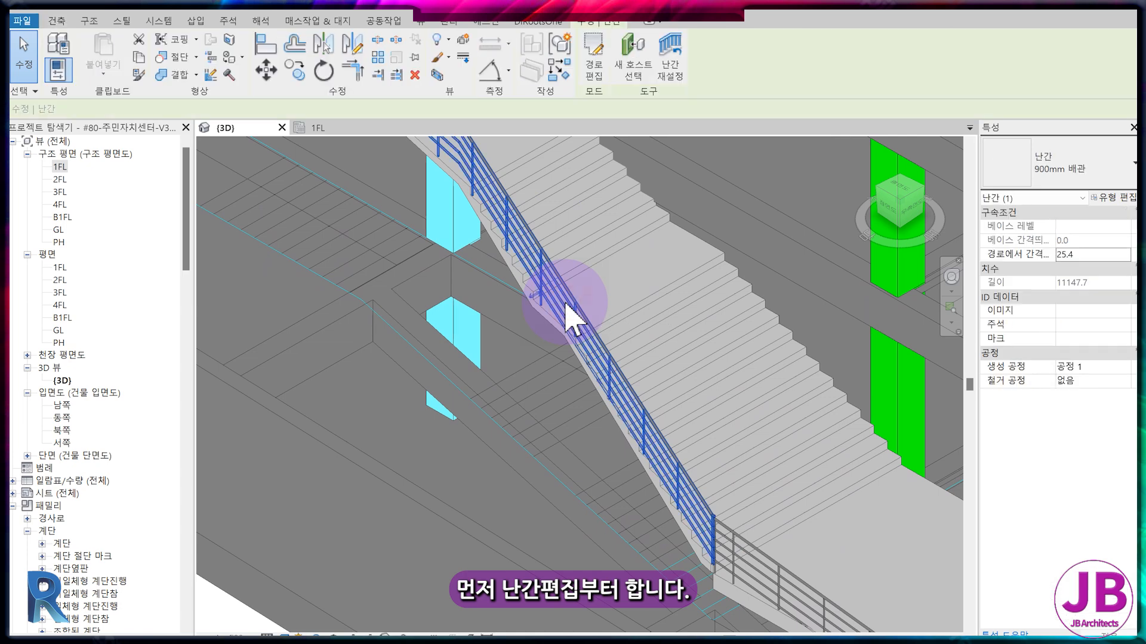
{"action": "left_click", "coordinate": [596, 70]}
{"action": "left_click", "coordinate": [332, 127]}
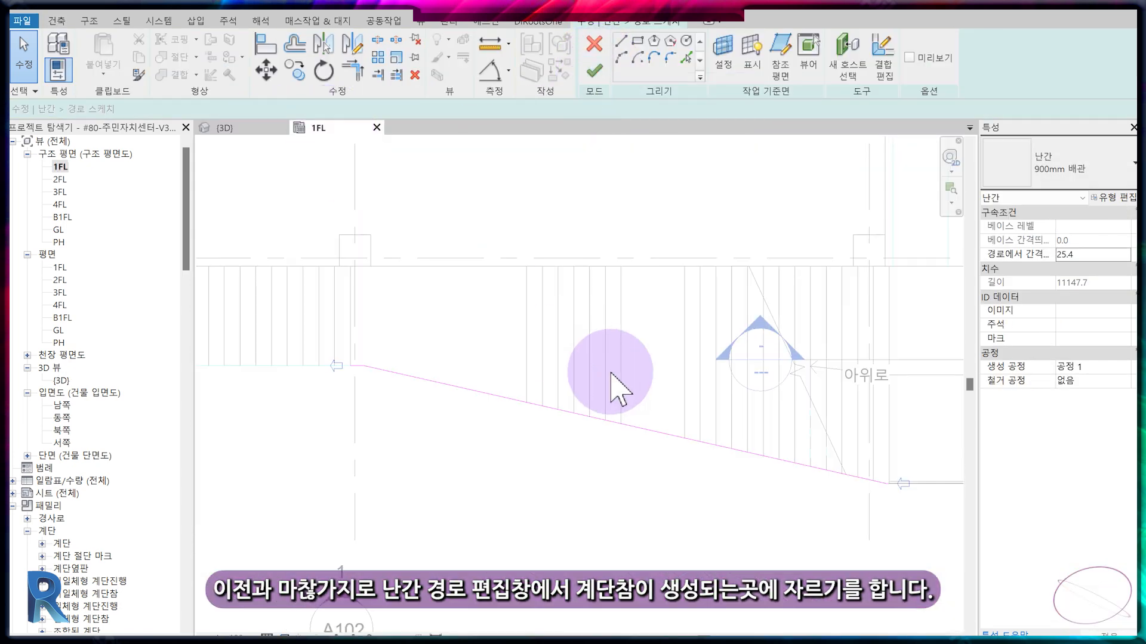
{"action": "key", "text": "s"}
{"action": "key", "text": "l"}
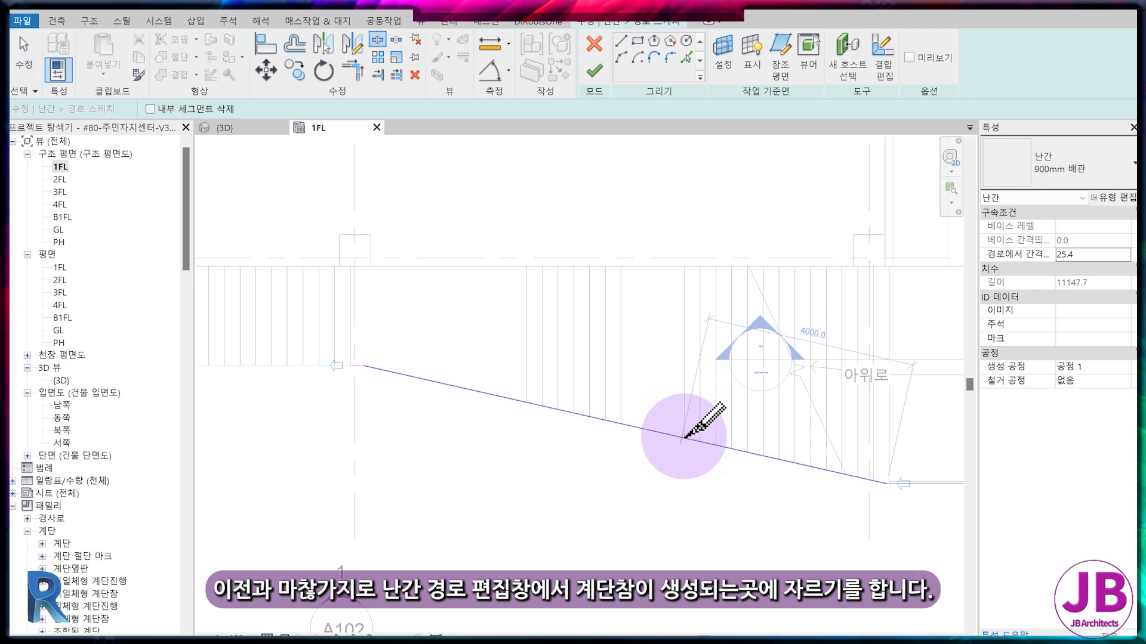
{"action": "scroll", "coordinate": [686, 435], "scroll_direction": "up", "scroll_amount": 3}
{"action": "left_click", "coordinate": [671, 407]}
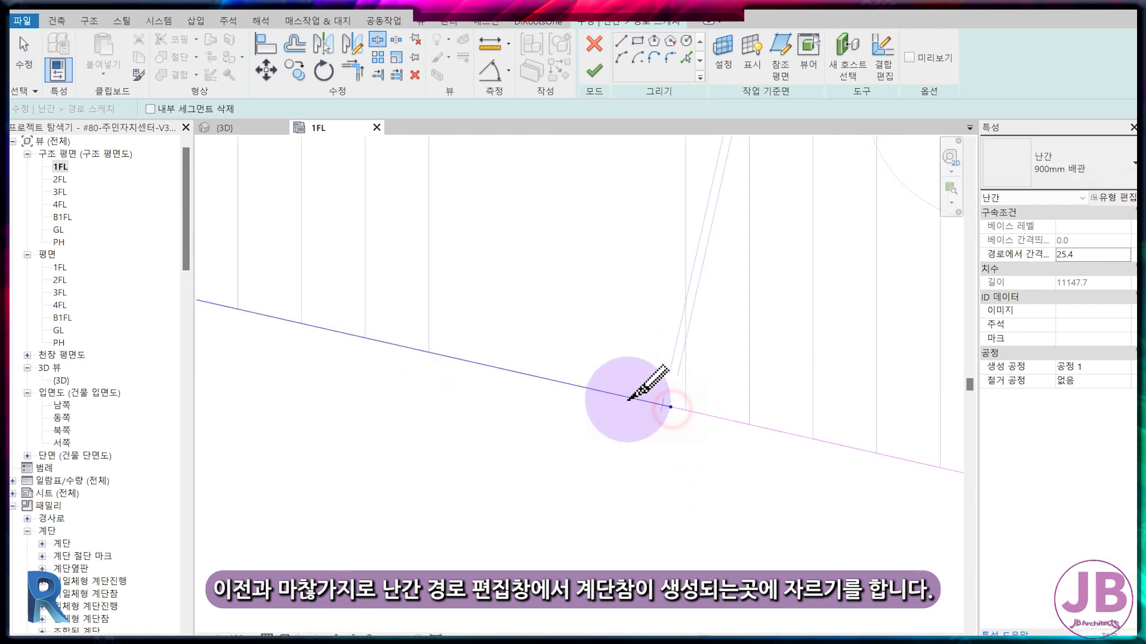
{"action": "left_click", "coordinate": [442, 357]}
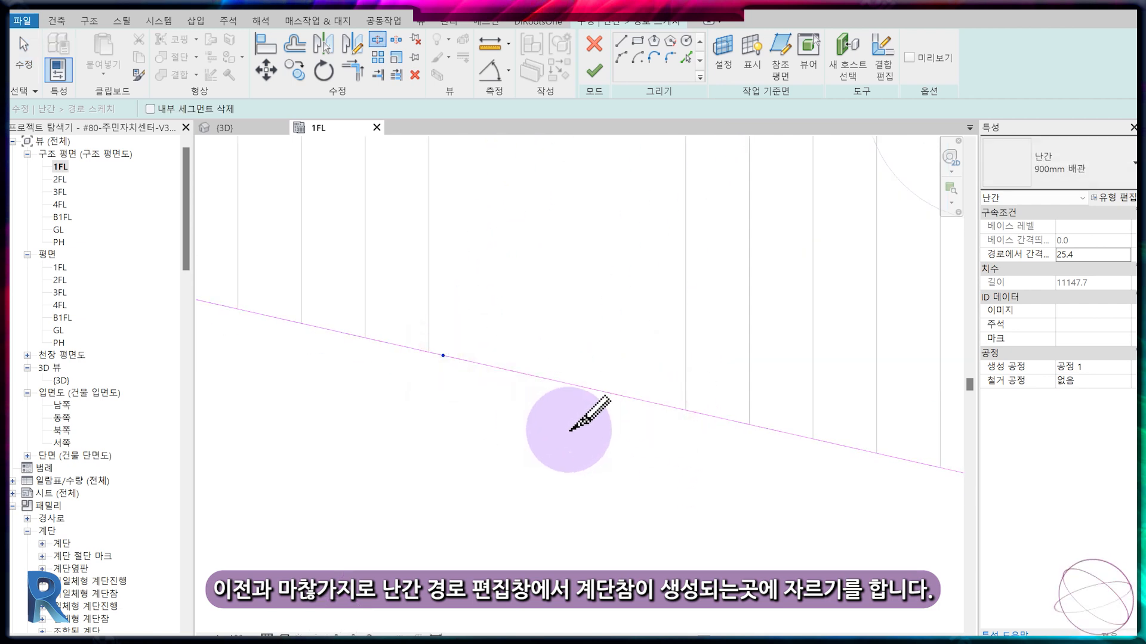
Split the railing path at the start of the uppermost landing and finish the path edit.
{"action": "scroll", "coordinate": [668, 399], "scroll_direction": "down", "scroll_amount": 3}
{"action": "middle_click_drag", "start_coordinate": [675, 399], "coordinate": [881, 393]}
{"action": "left_click", "coordinate": [824, 386]}
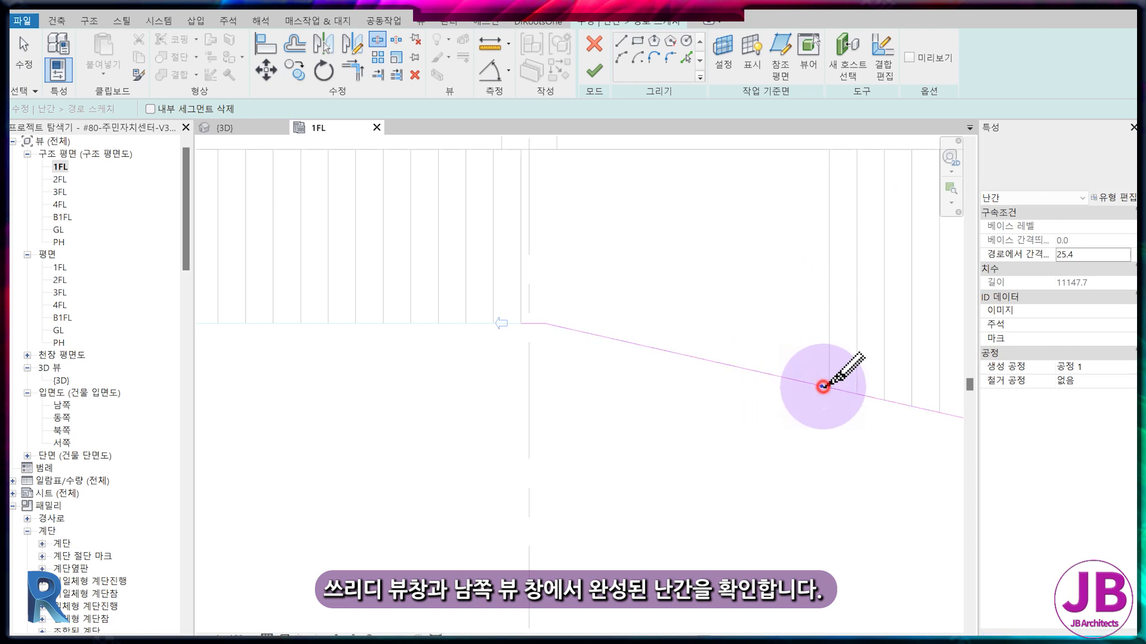
{"action": "scroll", "coordinate": [628, 415], "scroll_direction": "down", "scroll_amount": 5}
{"action": "middle_click_drag", "start_coordinate": [781, 452], "coordinate": [696, 403]}
{"action": "key", "text": "Escape"}
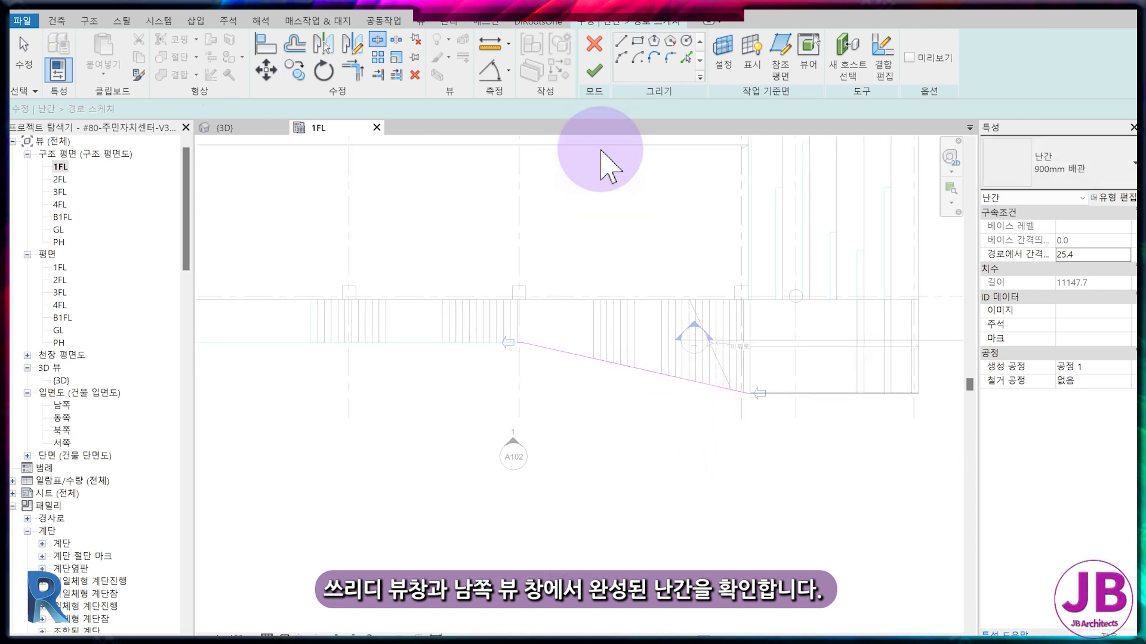
{"action": "left_click", "coordinate": [593, 82]}
Examine in the 3D view how the edited railing runs along the first and uppermost landings.
{"action": "left_click", "coordinate": [245, 127]}
{"action": "scroll", "coordinate": [526, 353], "scroll_direction": "up", "scroll_amount": 3}
{"action": "key", "text": "Escape"}
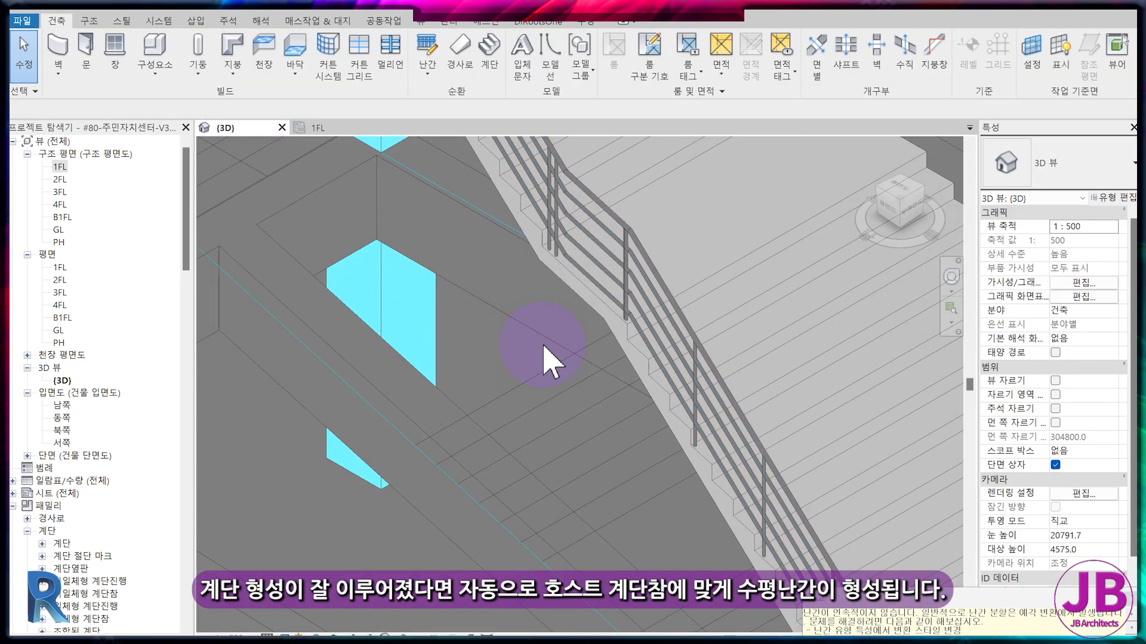
{"action": "scroll", "coordinate": [616, 204], "scroll_direction": "down", "scroll_amount": 1}
{"action": "middle_click_drag", "start_coordinate": [728, 280], "coordinate": [796, 438]}
{"action": "scroll", "coordinate": [616, 204], "scroll_direction": "down", "scroll_amount": 2}
{"action": "middle_click_drag", "start_coordinate": [567, 286], "coordinate": [580, 348]}
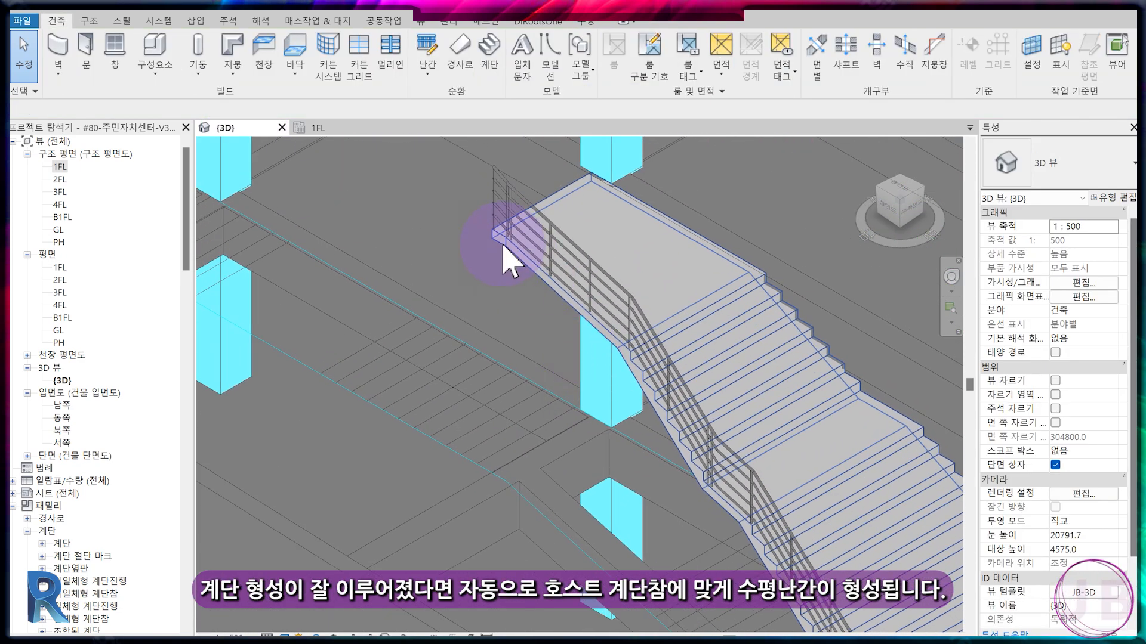
{"action": "scroll", "coordinate": [503, 247], "scroll_direction": "up", "scroll_amount": 2}
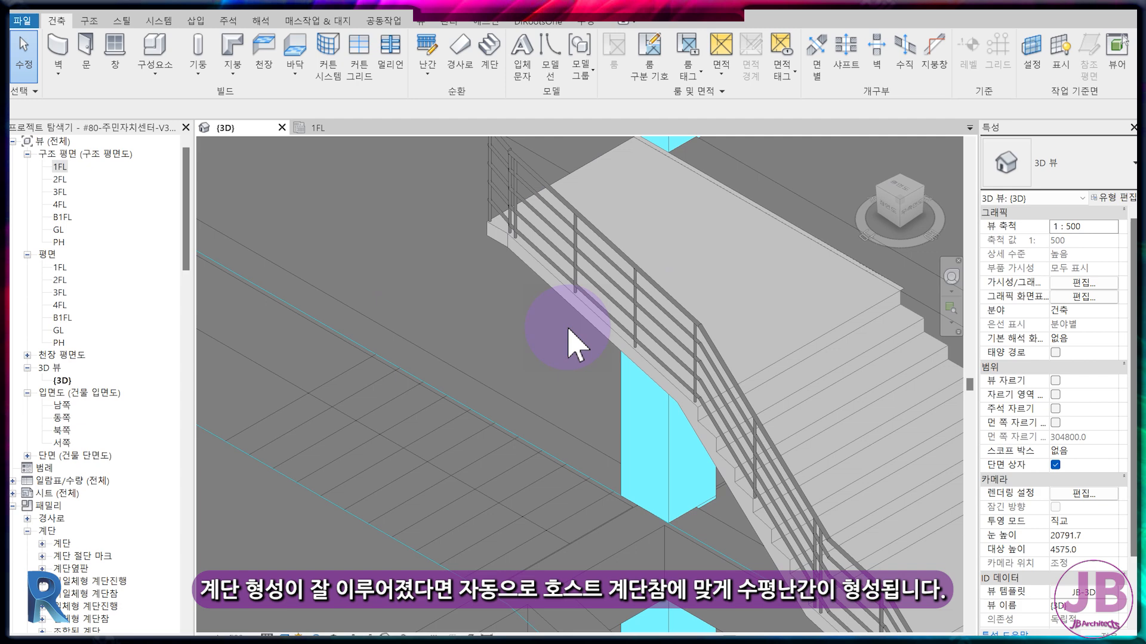
Examine the stair and railings in the south elevation, including the joint between the upper stair's base and the lower landing.
{"action": "double_click", "coordinate": [61, 405]}
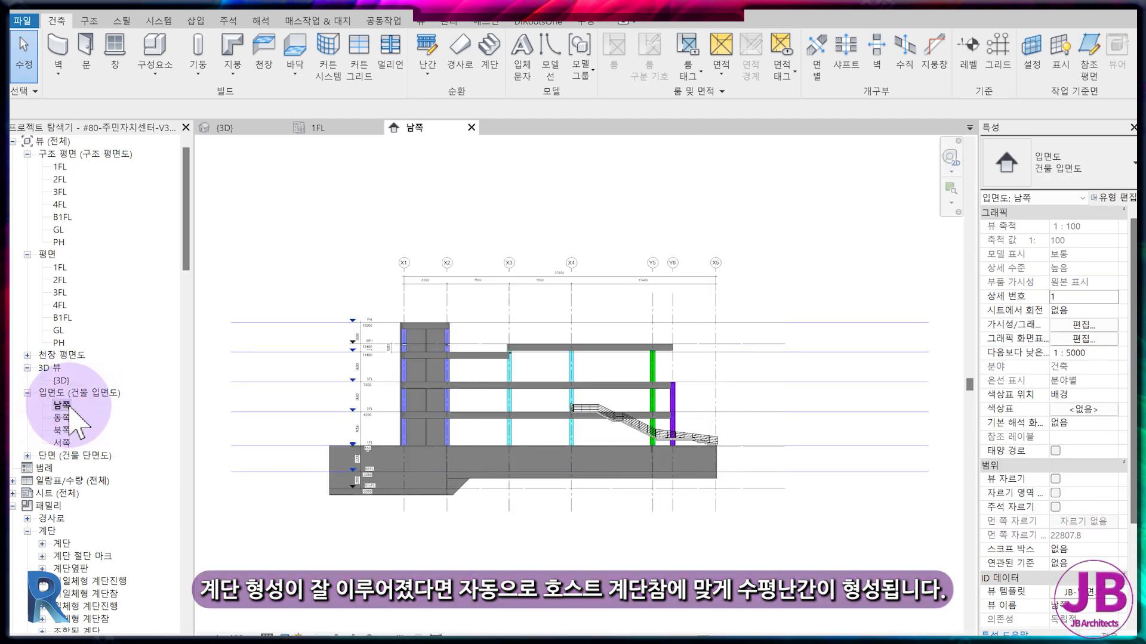
{"action": "scroll", "coordinate": [711, 440], "scroll_direction": "up", "scroll_amount": 3}
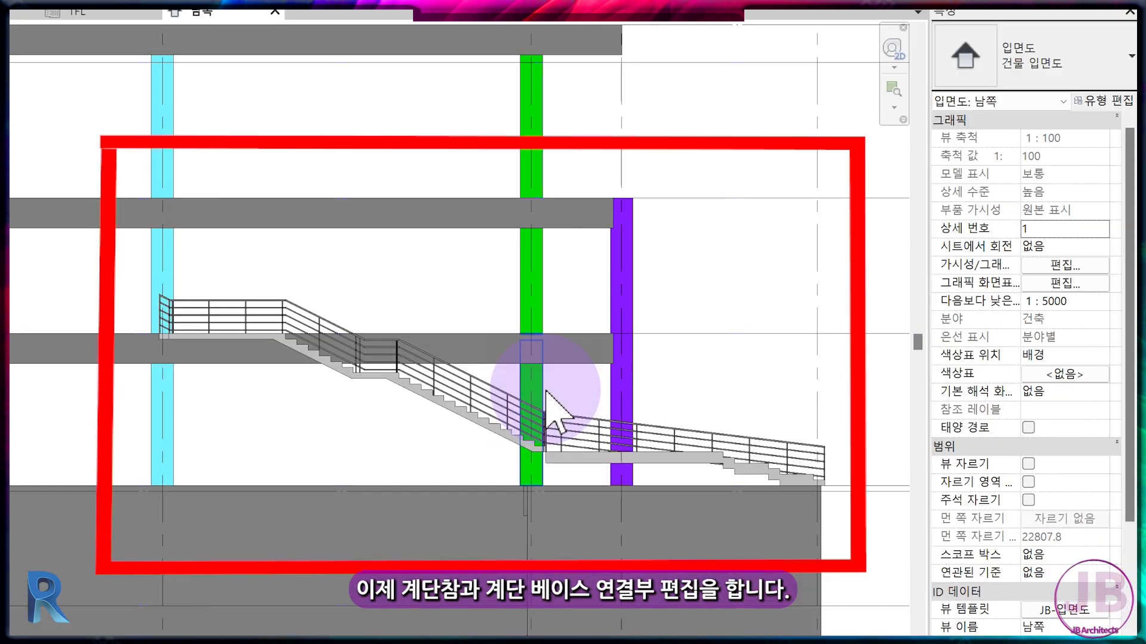
{"action": "scroll", "coordinate": [546, 391], "scroll_direction": "up", "scroll_amount": 3}
{"action": "middle_click_drag", "start_coordinate": [91, 337], "coordinate": [384, 395]}
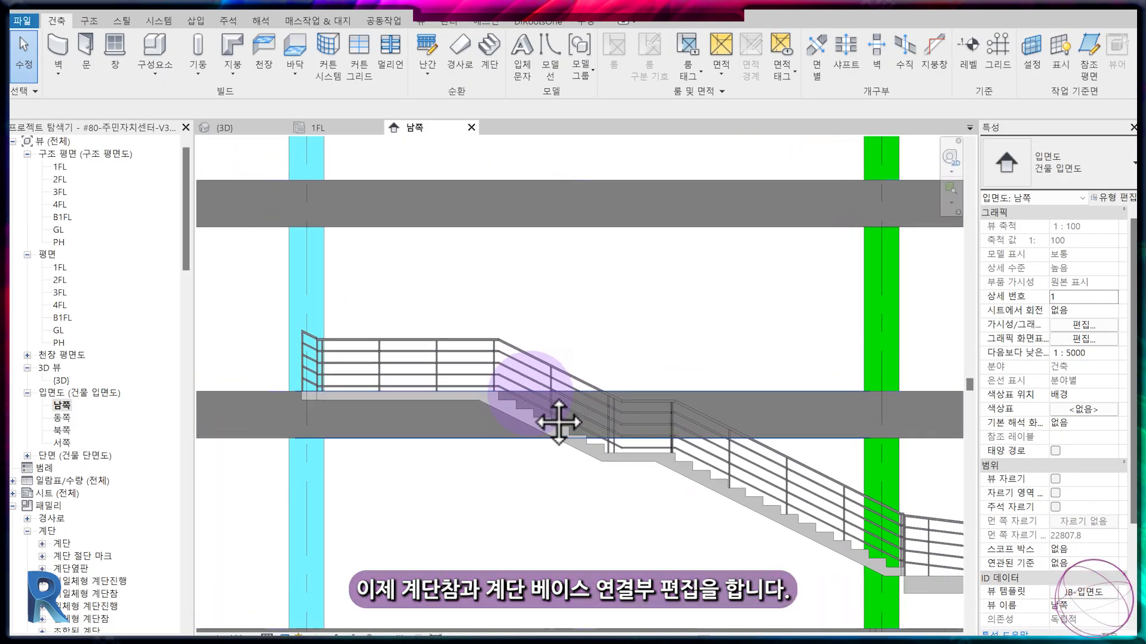
{"action": "middle_click_drag", "start_coordinate": [885, 560], "coordinate": [583, 386]}
{"action": "scroll", "coordinate": [650, 446], "scroll_direction": "up", "scroll_amount": 2}
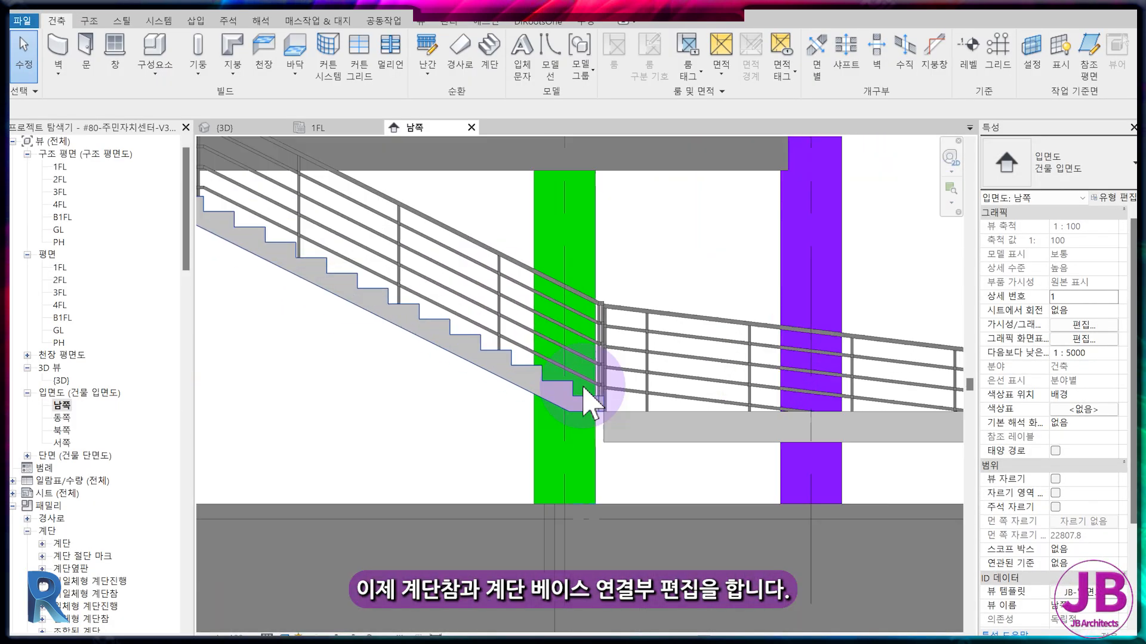
{"action": "scroll", "coordinate": [620, 449], "scroll_direction": "down", "scroll_amount": 1}
{"action": "middle_click_drag", "start_coordinate": [824, 477], "coordinate": [561, 415]}
{"action": "left_click", "coordinate": [537, 377]}
{"action": "scroll", "coordinate": [539, 369], "scroll_direction": "down", "scroll_amount": 1}
{"action": "key", "text": "Escape"}
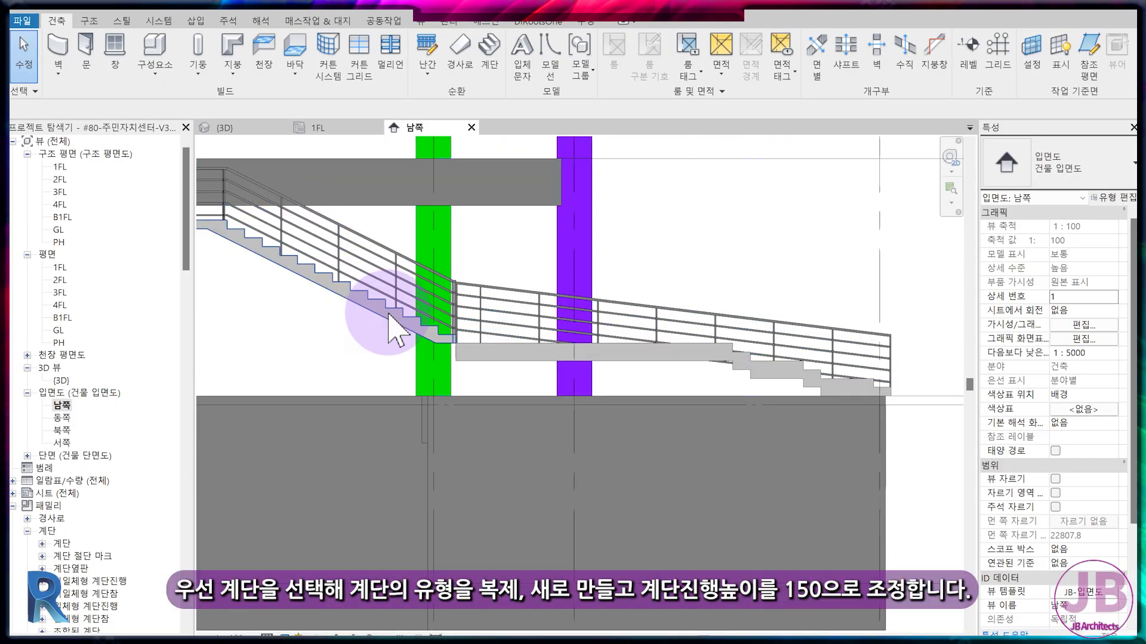
Duplicate the upper stair's type as 외부계단-2 and set its function to 외부.
{"action": "left_click", "coordinate": [387, 313]}
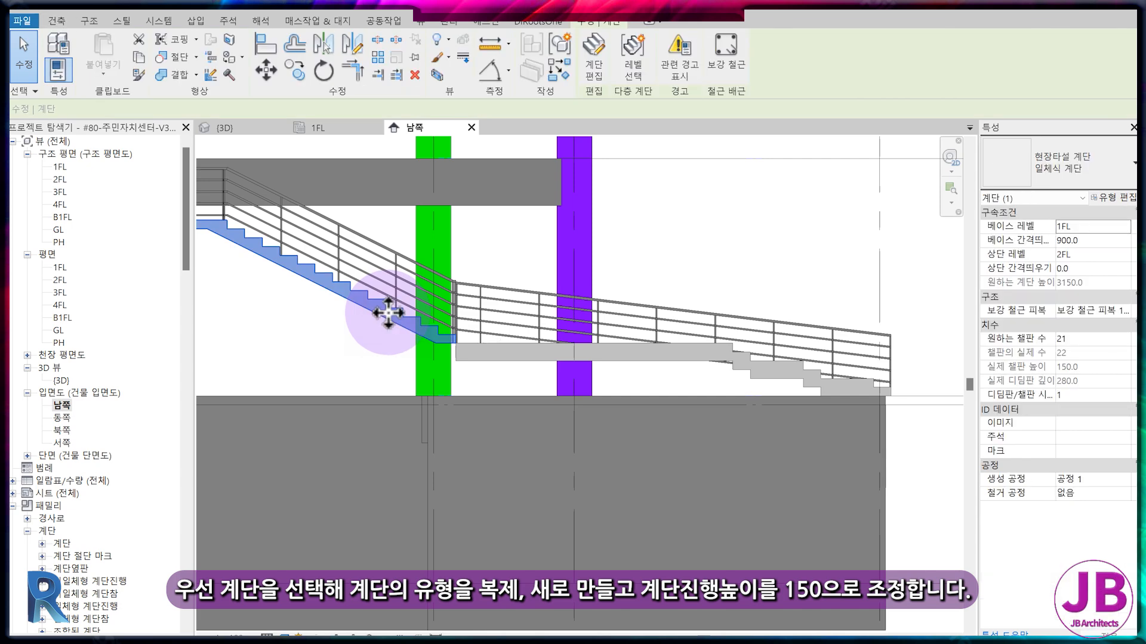
{"action": "left_click", "coordinate": [1103, 199]}
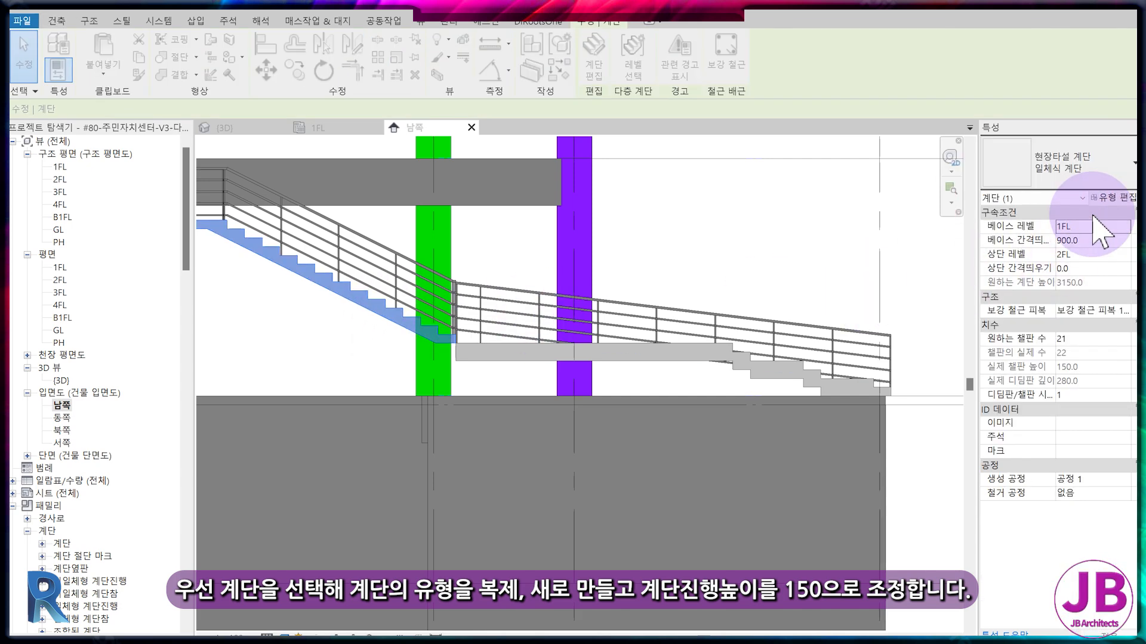
{"action": "left_click", "coordinate": [650, 162]}
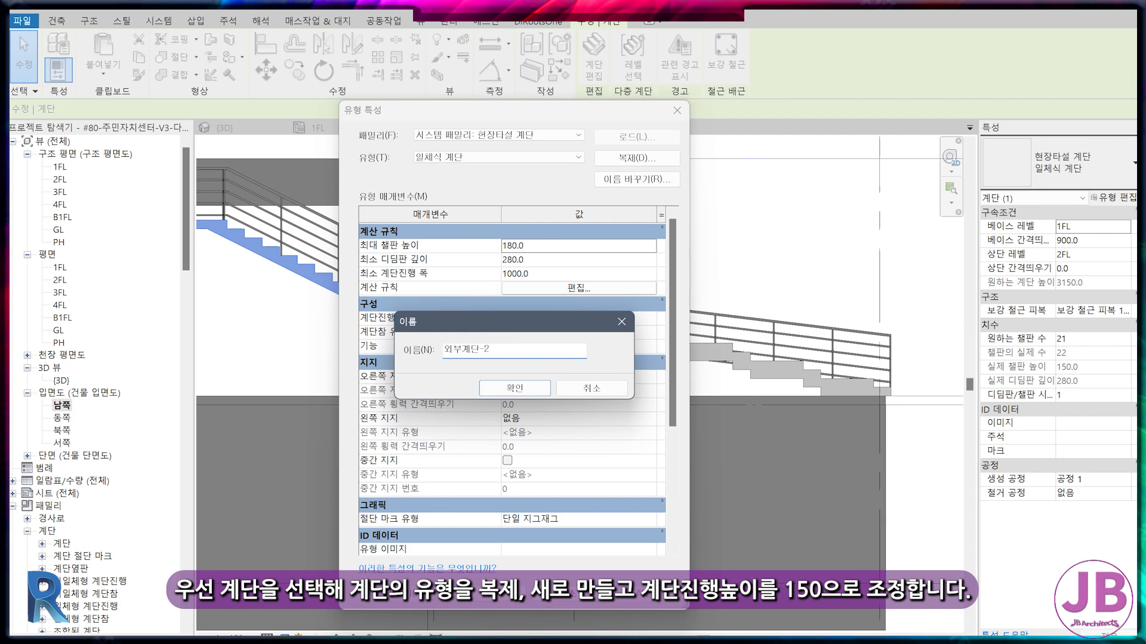
{"action": "key", "text": "Return"}
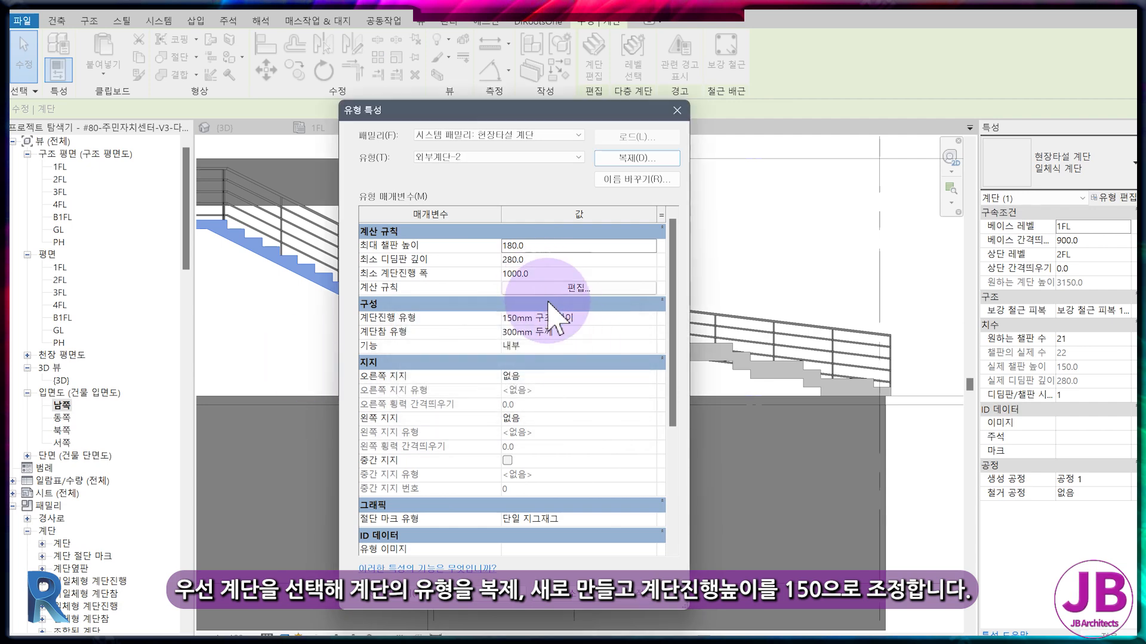
{"action": "left_click", "coordinate": [557, 344]}
{"action": "left_click", "coordinate": [657, 346]}
{"action": "left_click", "coordinate": [537, 359]}
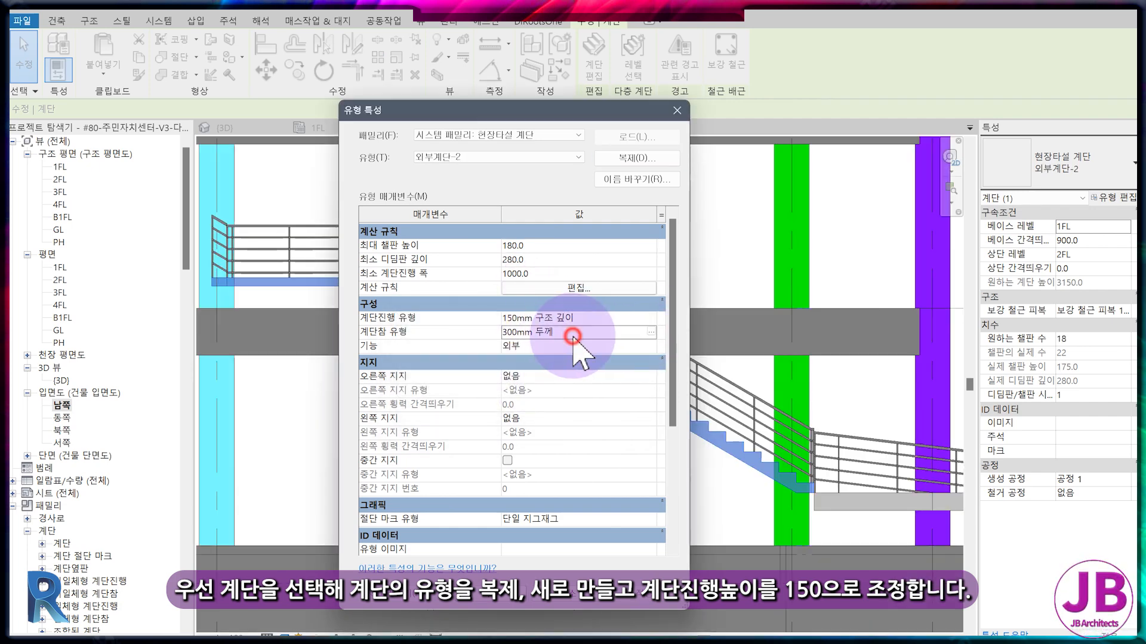
Set the landing type of 외부계단-2 to 150mm 두께 and apply the type changes.
{"action": "left_click", "coordinate": [573, 337]}
{"action": "left_click", "coordinate": [651, 332]}
{"action": "left_click", "coordinate": [508, 157]}
{"action": "left_click", "coordinate": [438, 168]}
{"action": "left_click", "coordinate": [504, 594]}
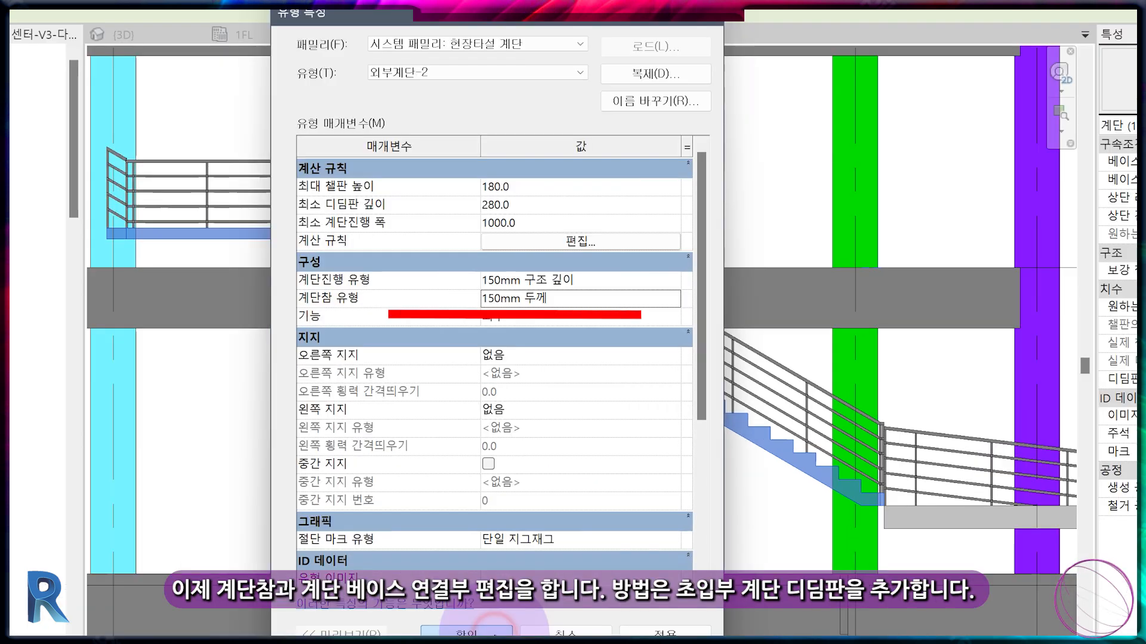
{"action": "left_click", "coordinate": [487, 632]}
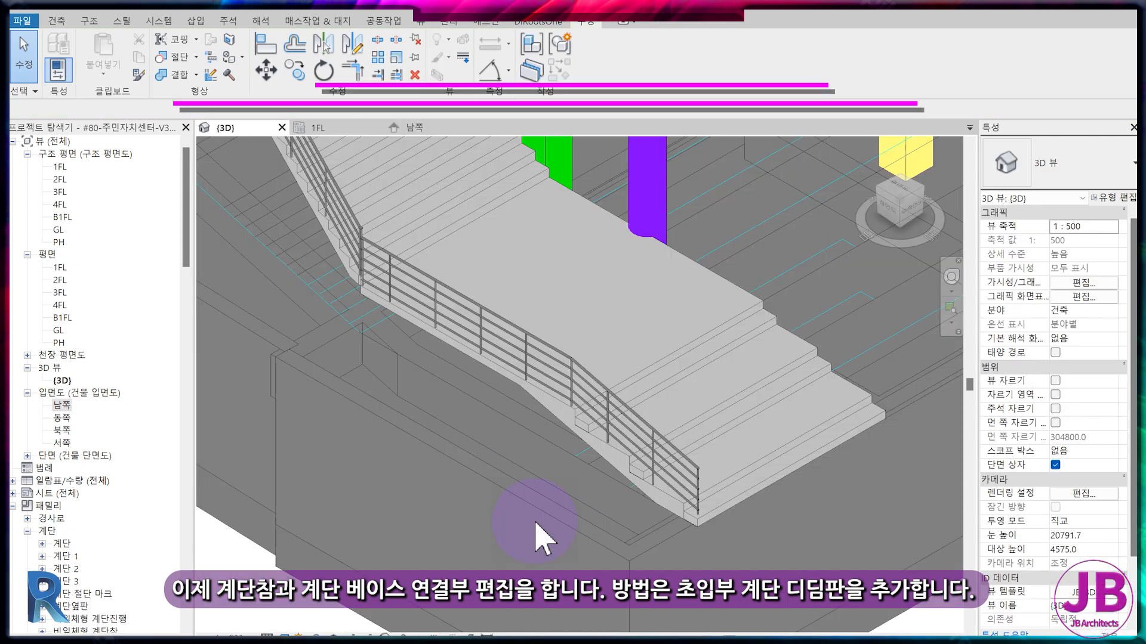
Open the upper stair's run sketch in 1FL and copy its lowest riser line 300 mm onto the lower landing.
{"action": "middle_click_drag", "start_coordinate": [401, 216], "coordinate": [454, 283]}
{"action": "left_click", "coordinate": [523, 272]}
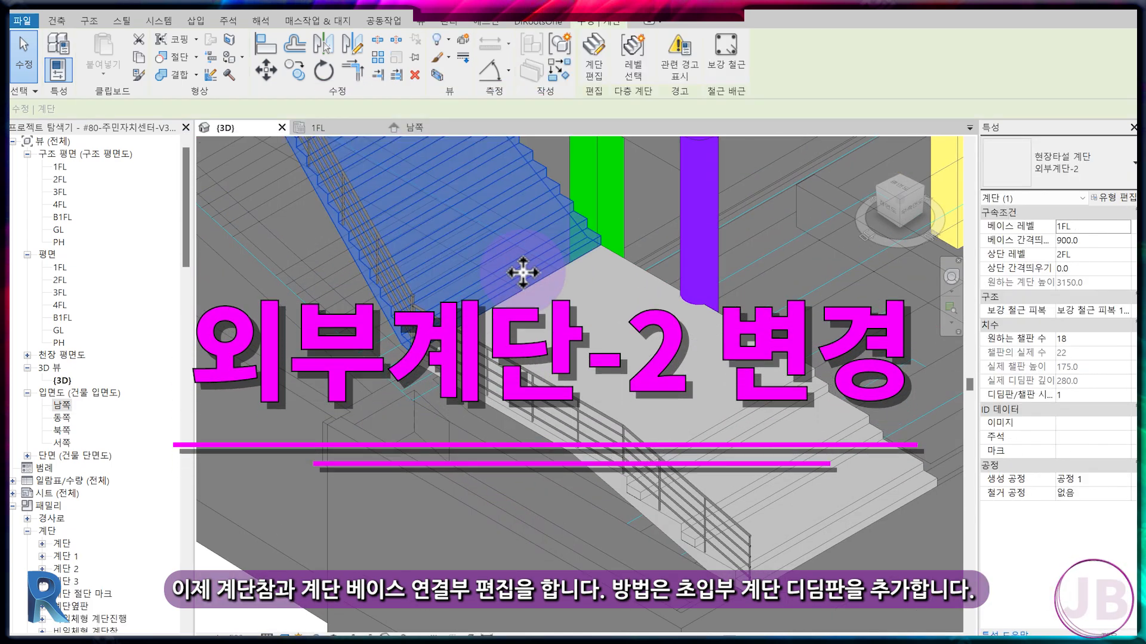
{"action": "left_click", "coordinate": [589, 71]}
{"action": "left_click", "coordinate": [514, 285]}
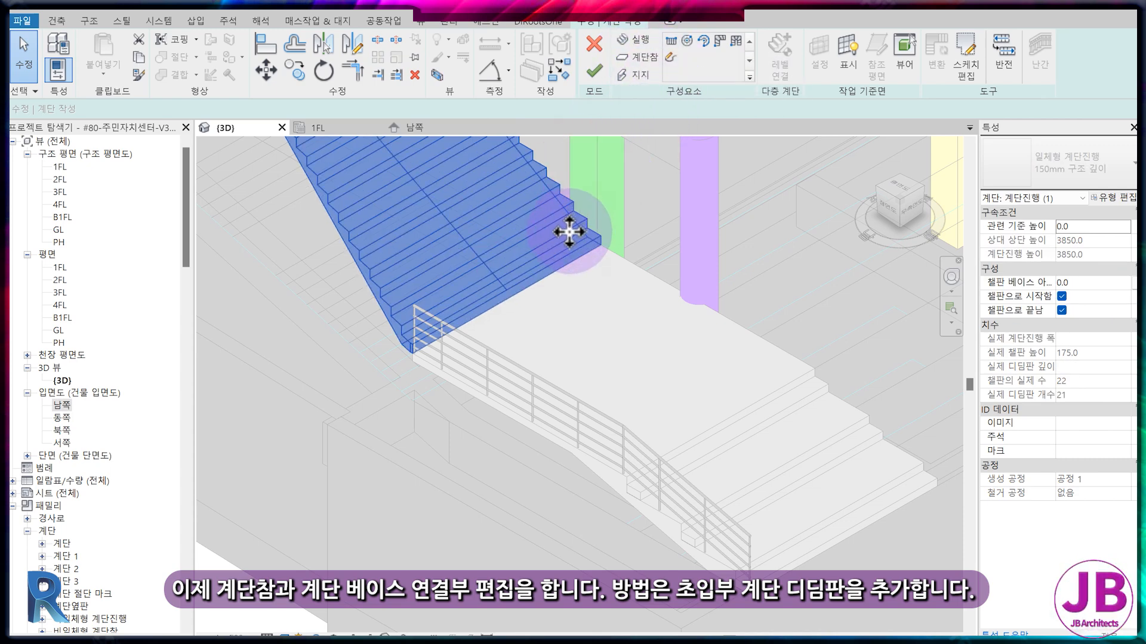
{"action": "left_click", "coordinate": [325, 131]}
{"action": "double_click", "coordinate": [403, 247]}
{"action": "left_click", "coordinate": [402, 248]}
{"action": "key", "text": "c"}
{"action": "key", "text": "o"}
{"action": "scroll", "coordinate": [393, 254], "scroll_direction": "up", "scroll_amount": 3}
{"action": "left_click", "coordinate": [369, 271]}
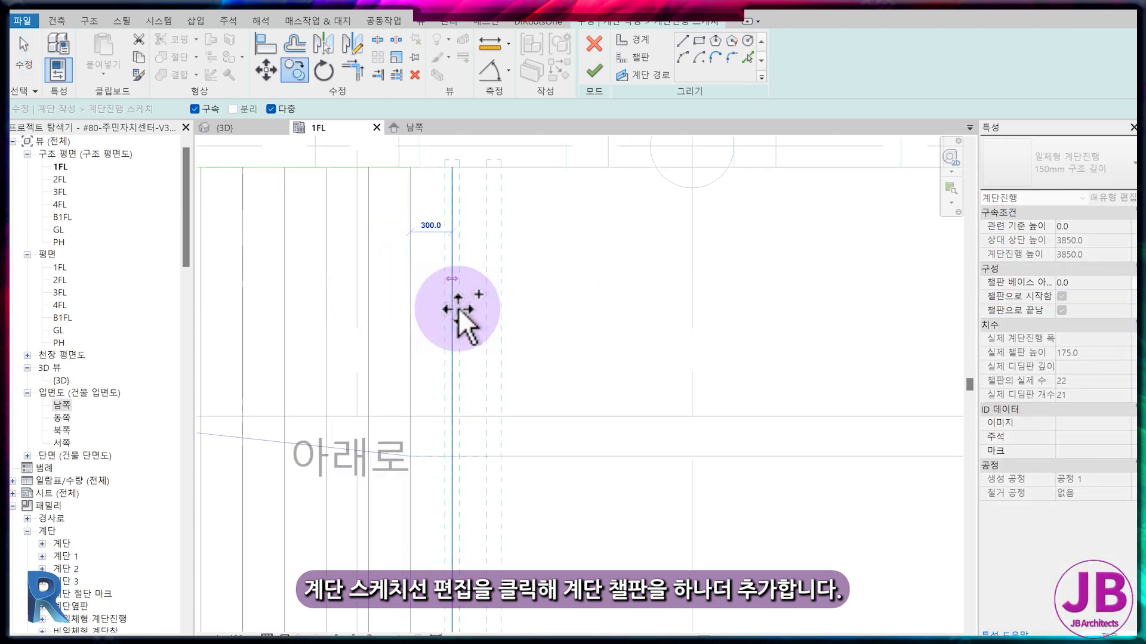
{"action": "left_click", "coordinate": [456, 309]}
Extend the upper and lower boundary lines to the added riser line and finish editing the upper stair.
{"action": "key", "text": "e"}
{"action": "key", "text": "x"}
{"action": "left_click", "coordinate": [455, 261]}
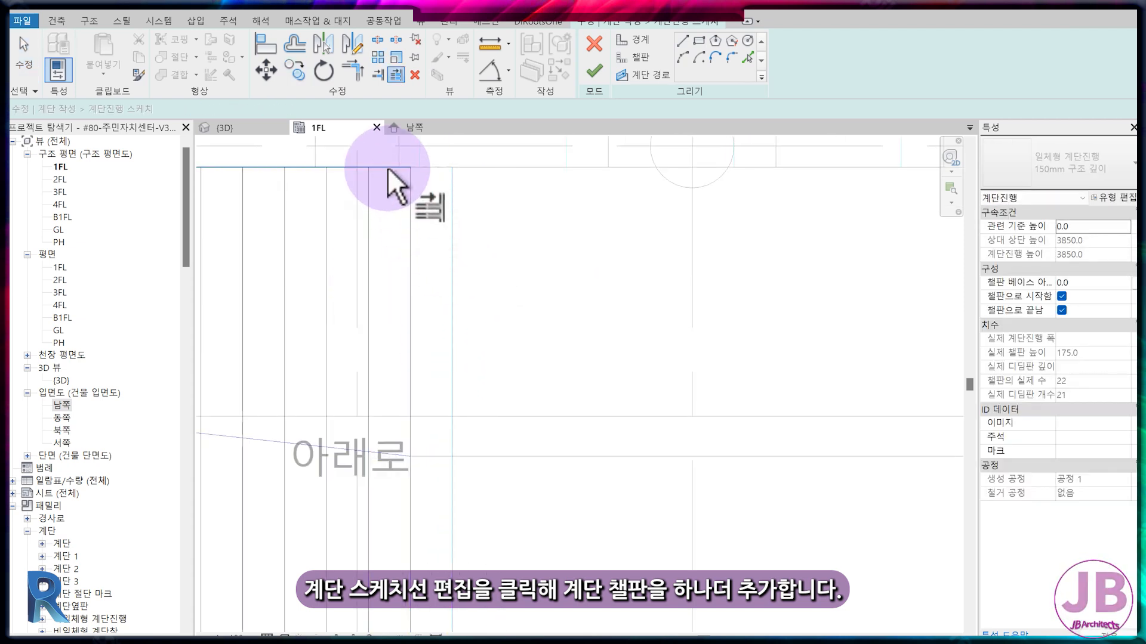
{"action": "left_click", "coordinate": [389, 168]}
{"action": "scroll", "coordinate": [404, 213], "scroll_direction": "down", "scroll_amount": 2}
{"action": "scroll", "coordinate": [408, 529], "scroll_direction": "up", "scroll_amount": 7}
{"action": "left_click", "coordinate": [396, 475]}
{"action": "scroll", "coordinate": [468, 486], "scroll_direction": "down", "scroll_amount": 5}
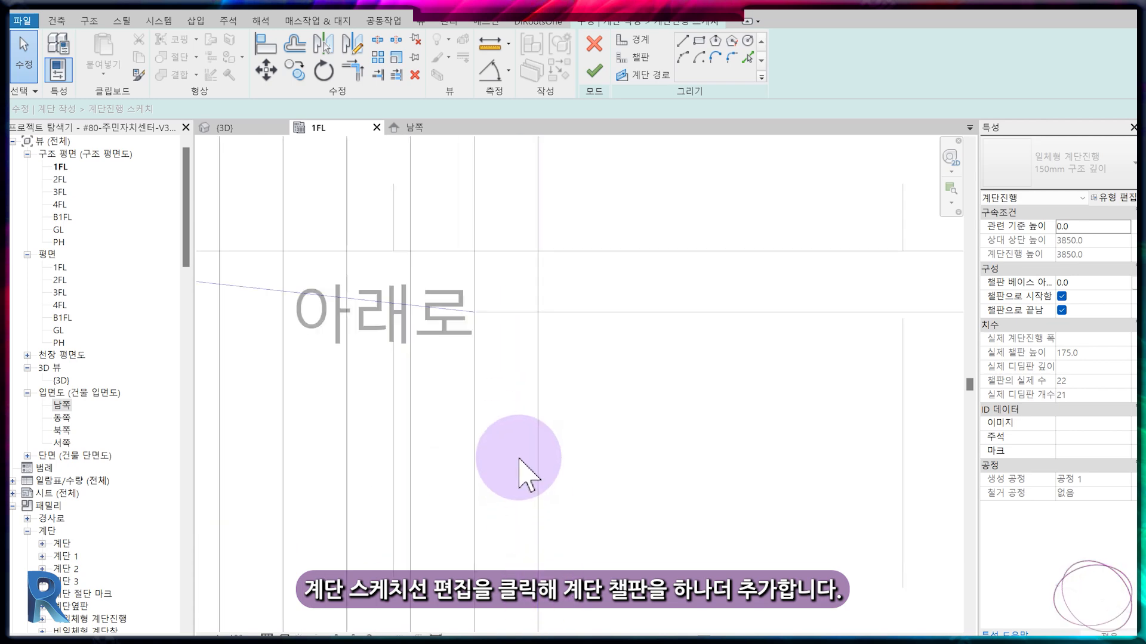
{"action": "left_click", "coordinate": [594, 71]}
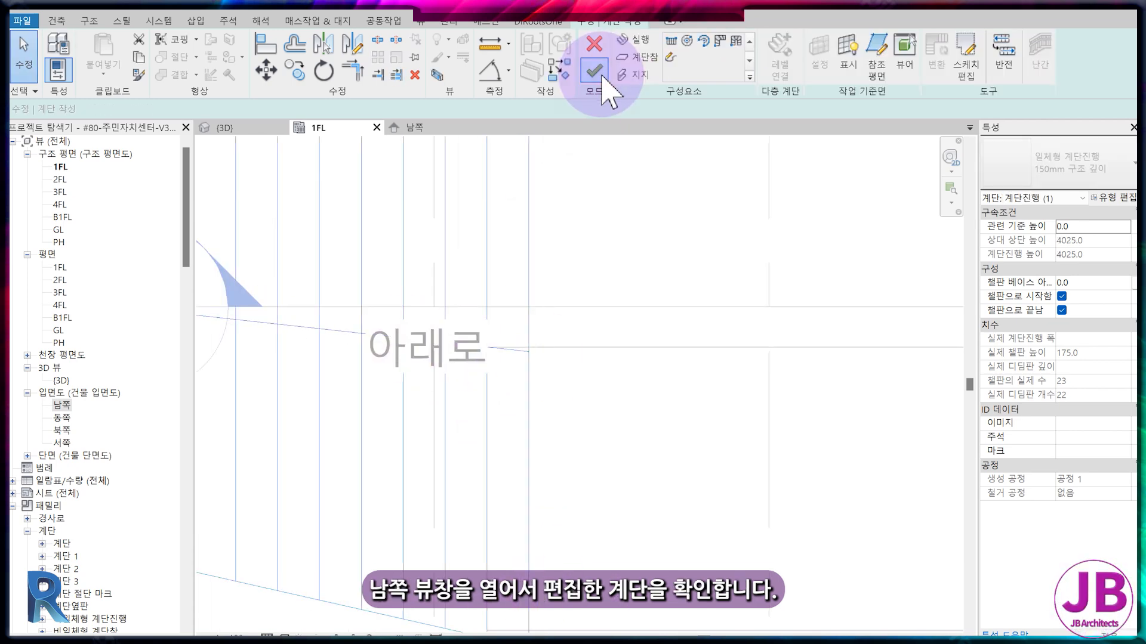
In the south elevation, set the upper stair's base offset to 750 and its desired number of risers to 22.
{"action": "left_click", "coordinate": [403, 127]}
{"action": "scroll", "coordinate": [507, 450], "scroll_direction": "down", "scroll_amount": 3}
{"action": "middle_click_drag", "start_coordinate": [476, 455], "coordinate": [876, 445]}
{"action": "scroll", "coordinate": [641, 433], "scroll_direction": "up", "scroll_amount": 2}
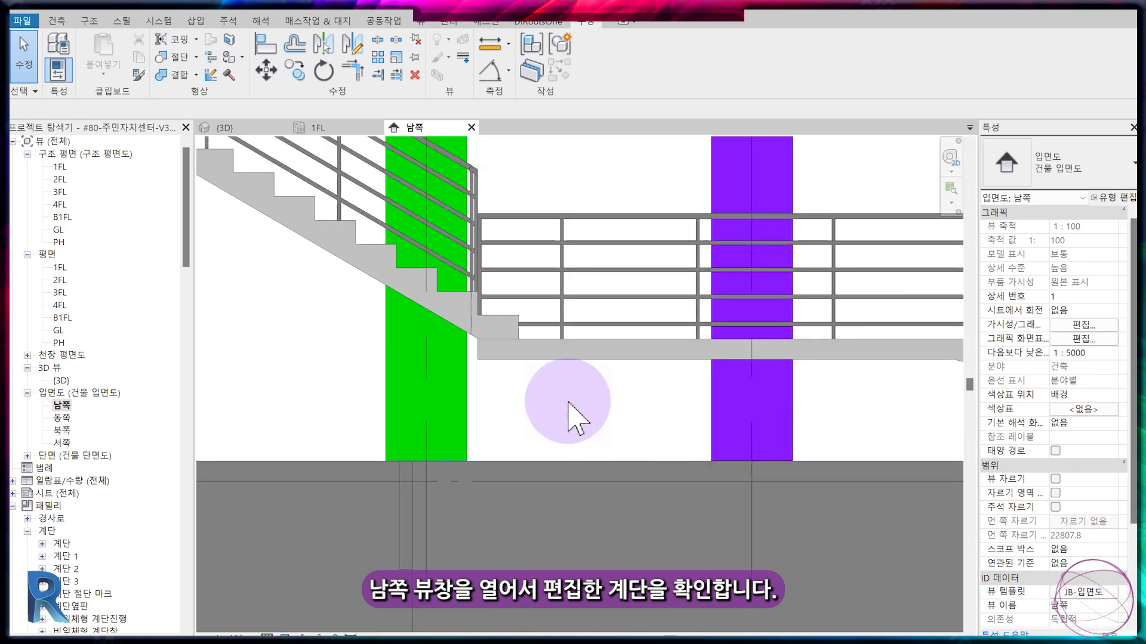
{"action": "left_click", "coordinate": [481, 351]}
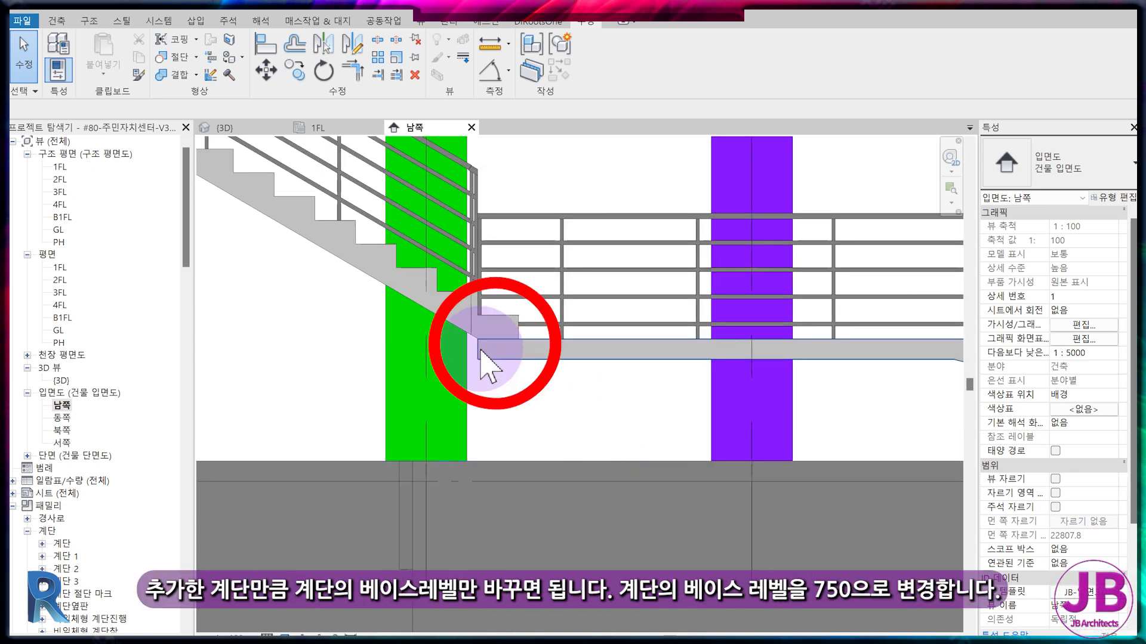
{"action": "scroll", "coordinate": [496, 334], "scroll_direction": "up", "scroll_amount": 2}
{"action": "left_click", "coordinate": [528, 320]}
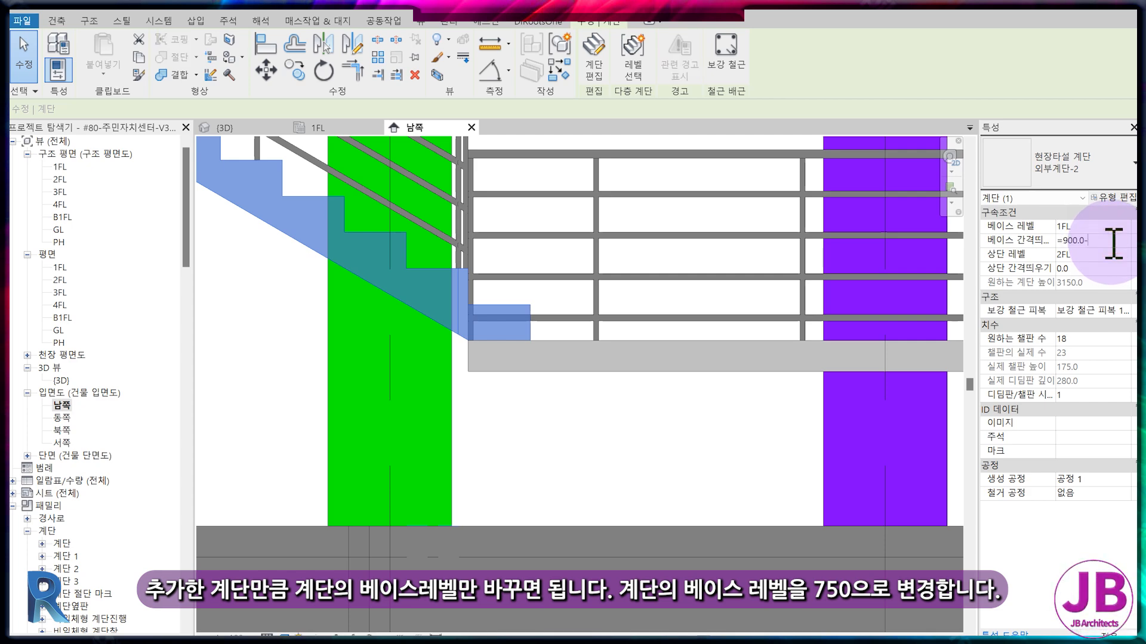
{"action": "type", "text": "50"}
{"action": "key", "text": "Return"}
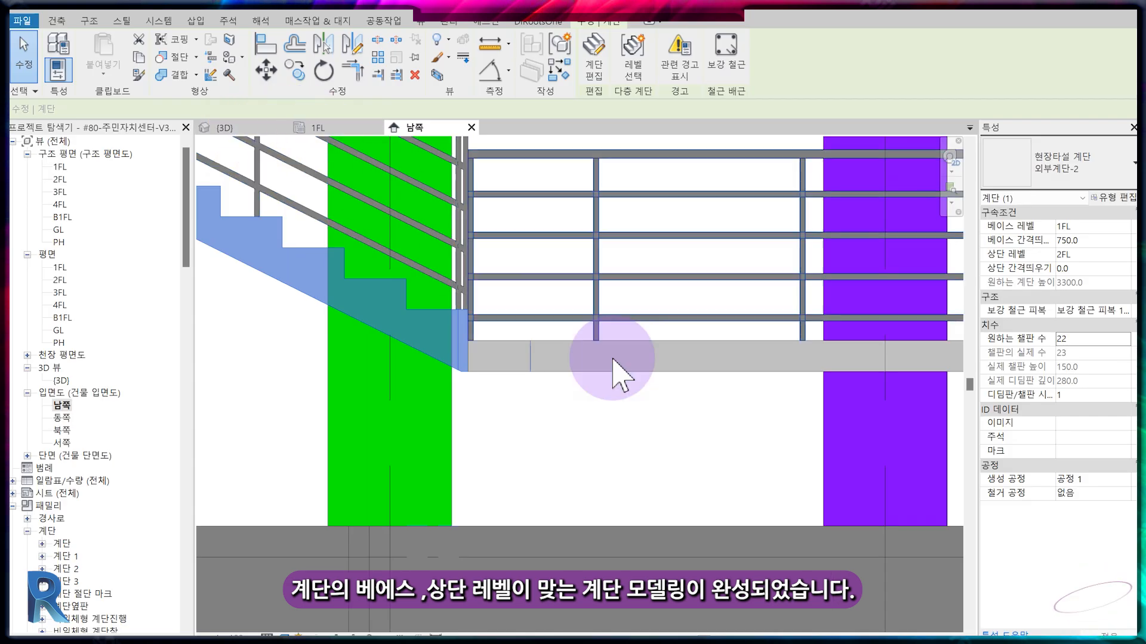
Examine the whole upper stair in the south elevation, from its base on the lower landing to its top.
{"action": "scroll", "coordinate": [704, 435], "scroll_direction": "down", "scroll_amount": 3}
{"action": "middle_click_drag", "start_coordinate": [462, 340], "coordinate": [683, 397]}
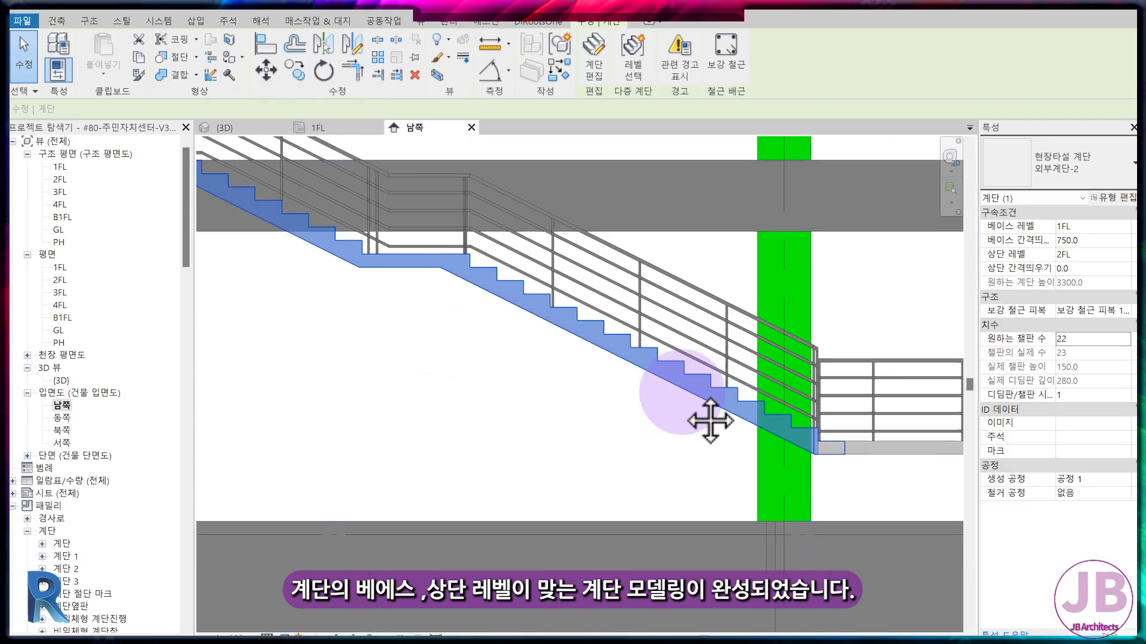
{"action": "scroll", "coordinate": [682, 395], "scroll_direction": "down", "scroll_amount": 2}
{"action": "middle_click_drag", "start_coordinate": [361, 330], "coordinate": [801, 438]}
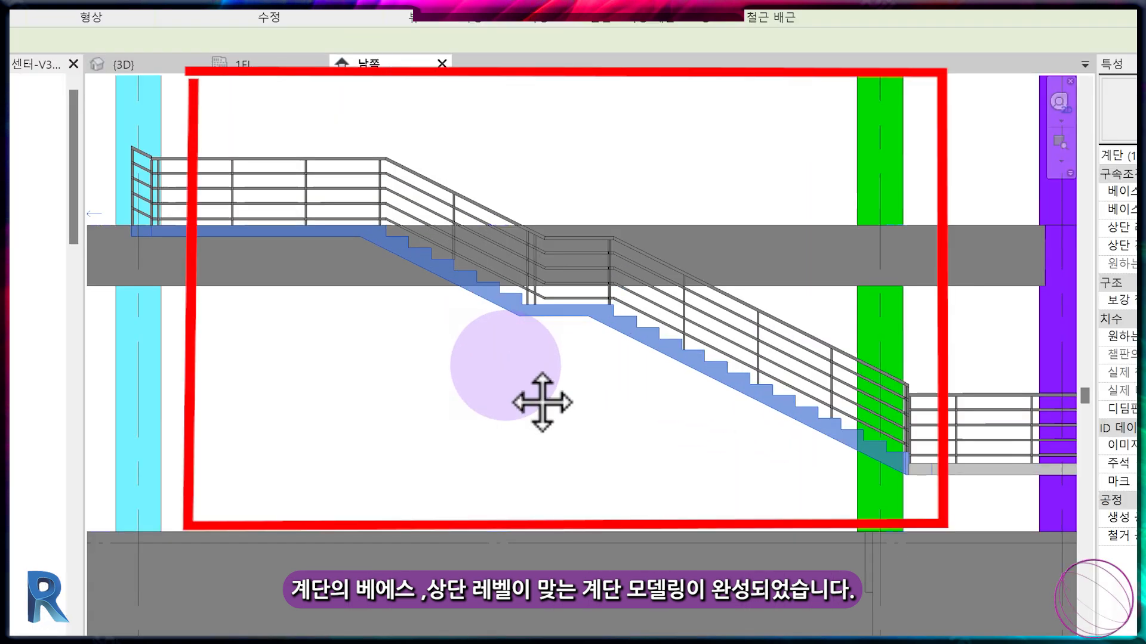
{"action": "middle_click_drag", "start_coordinate": [677, 407], "coordinate": [285, 331]}
{"action": "middle_click_drag", "start_coordinate": [661, 426], "coordinate": [484, 333]}
Edit the lower stair's run sketch in 1FL so its landing edge stops at the upper stair's added tread, and finish the edit.
{"action": "left_click", "coordinate": [335, 128]}
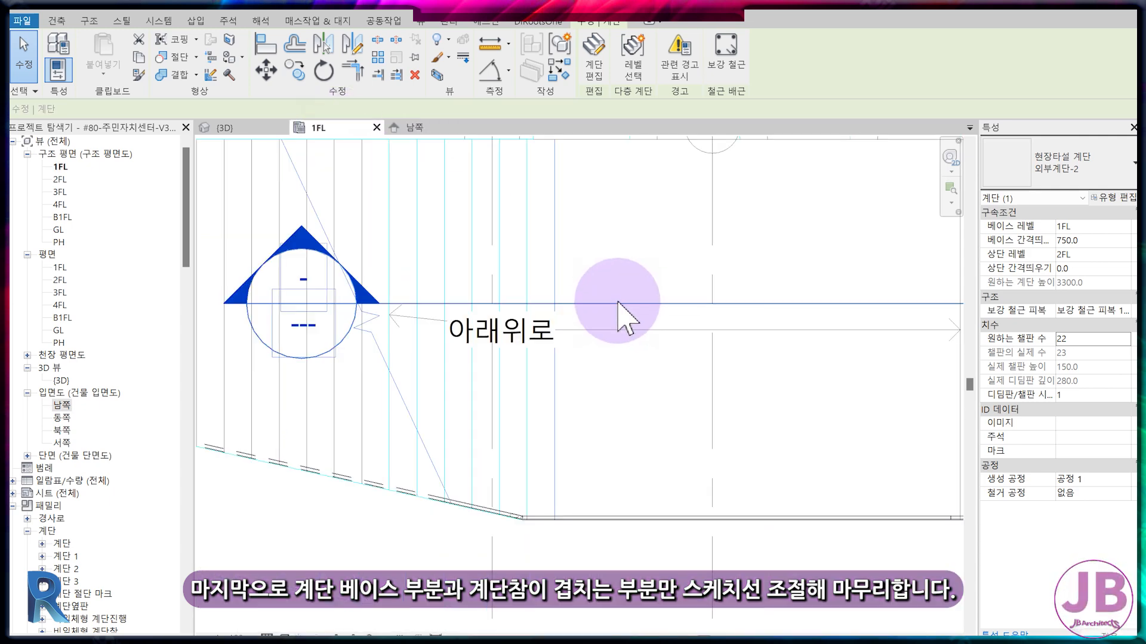
{"action": "scroll", "coordinate": [593, 494], "scroll_direction": "down", "scroll_amount": 2}
{"action": "left_click", "coordinate": [811, 310]}
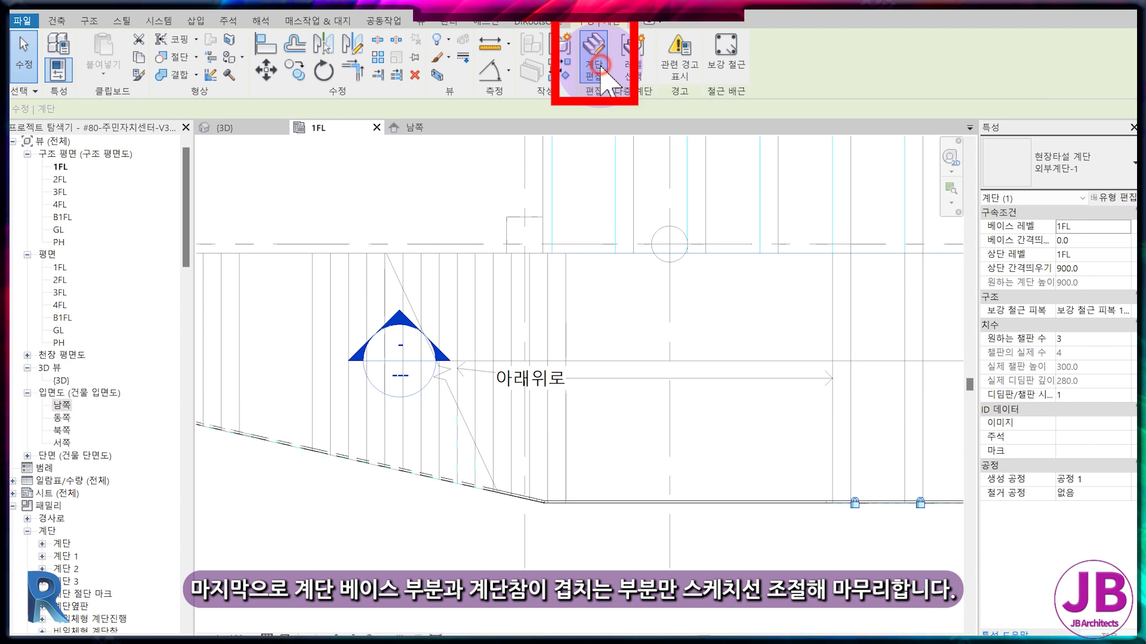
{"action": "left_click", "coordinate": [597, 65]}
{"action": "left_click", "coordinate": [547, 282]}
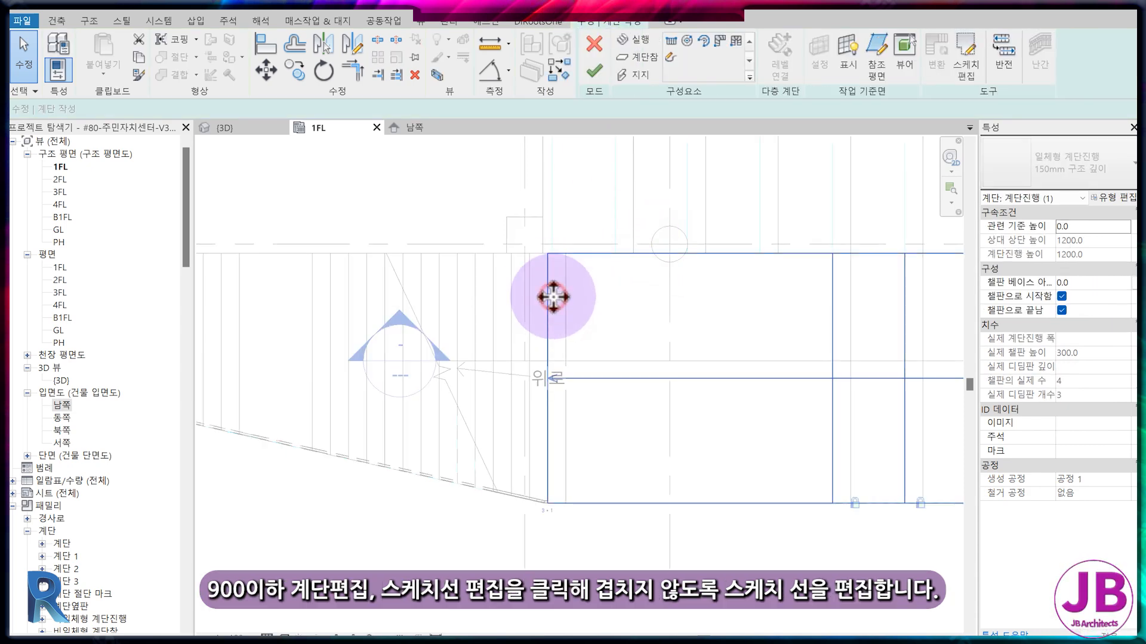
{"action": "double_click", "coordinate": [554, 296]}
{"action": "scroll", "coordinate": [553, 296], "scroll_direction": "up", "scroll_amount": 2}
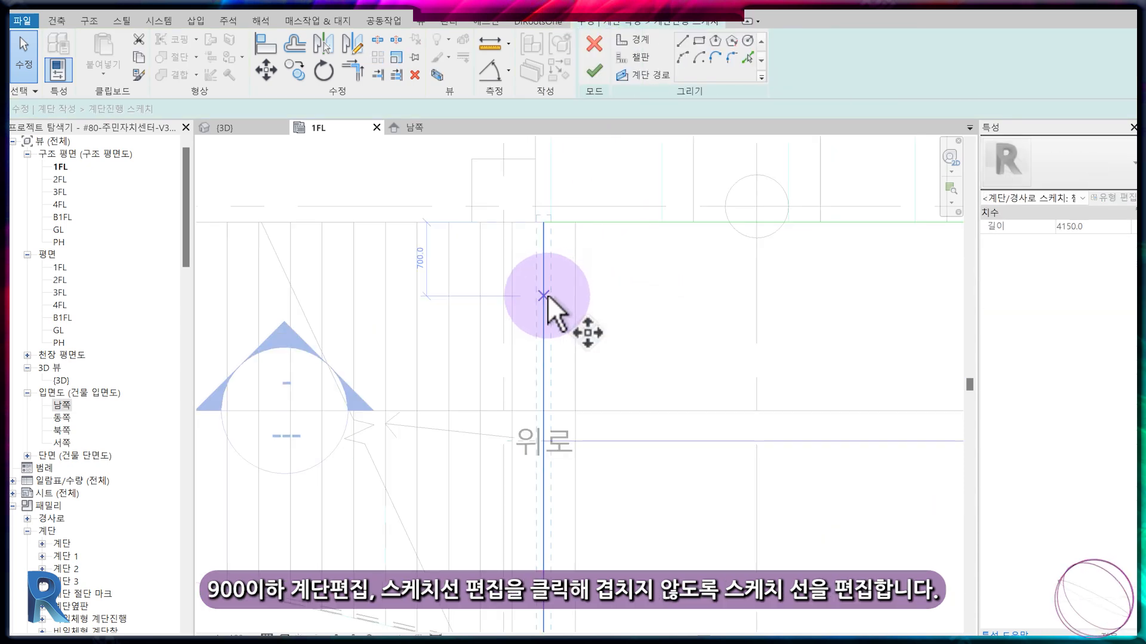
{"action": "left_click", "coordinate": [594, 71]}
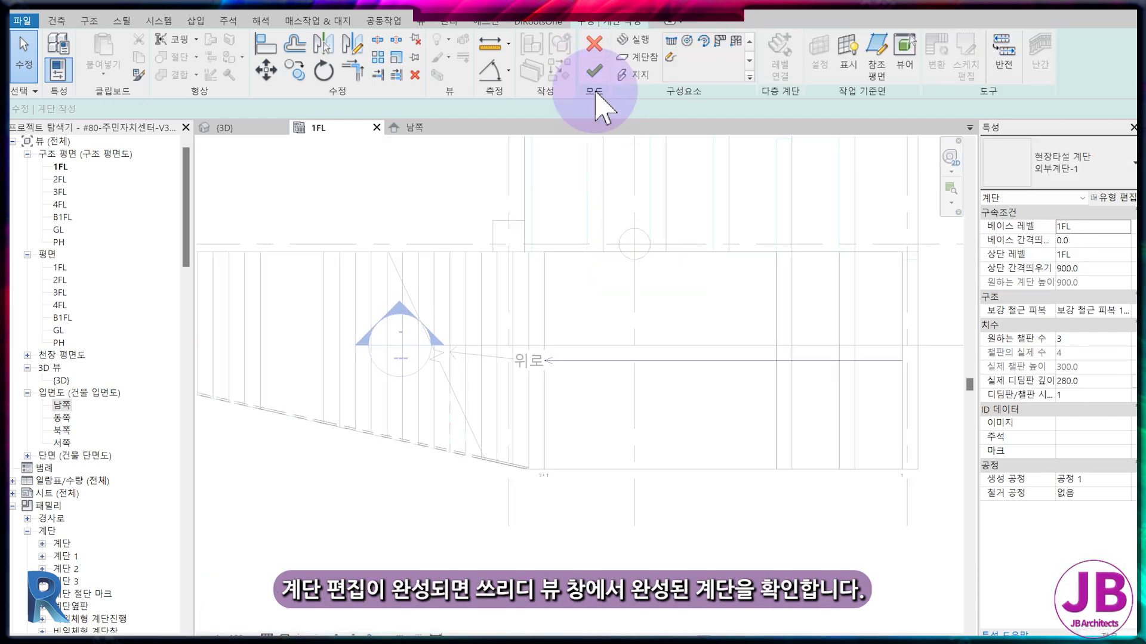
{"action": "left_click", "coordinate": [594, 70]}
Examine the joint between the two stairs in the 3D view and the south elevation.
{"action": "left_click", "coordinate": [240, 130]}
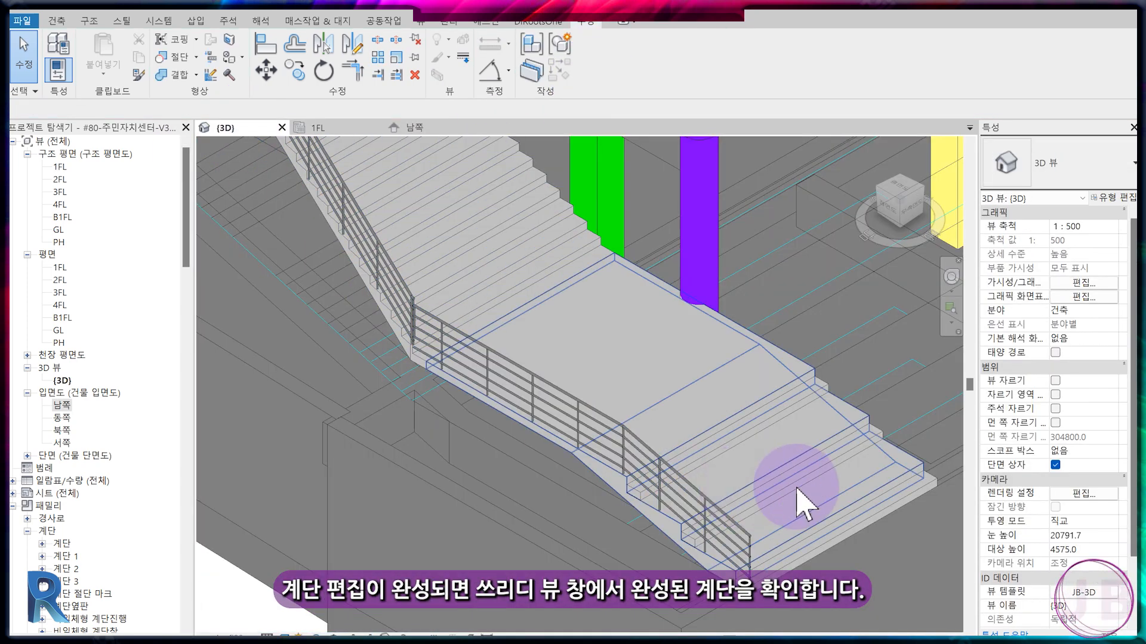
{"action": "left_click", "coordinate": [413, 127]}
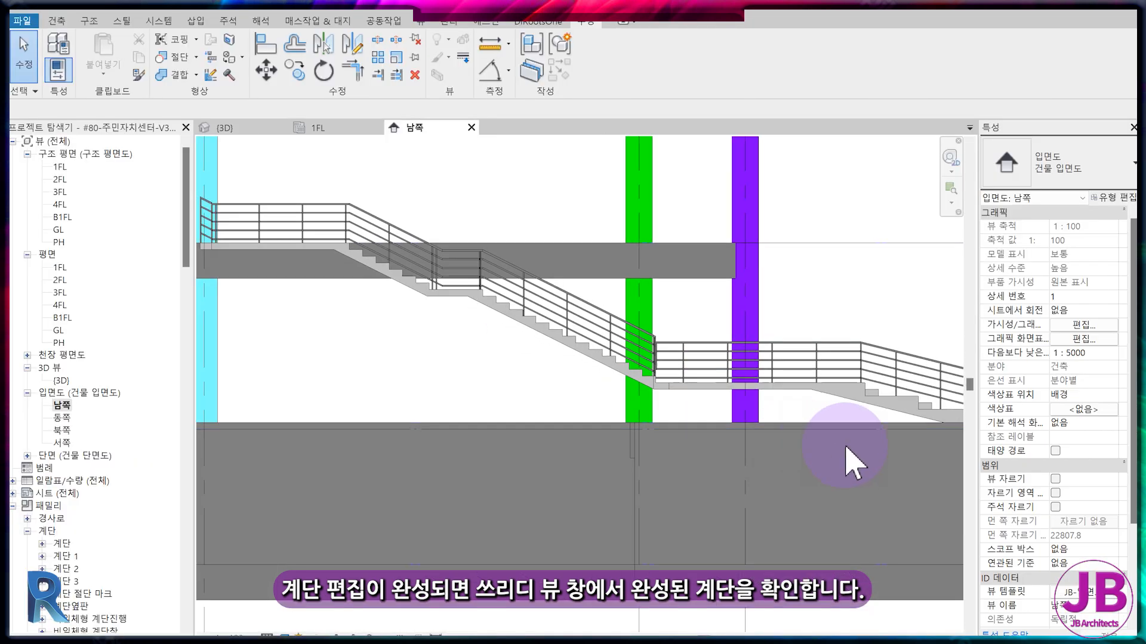
{"action": "middle_click_drag", "start_coordinate": [852, 455], "coordinate": [722, 432]}
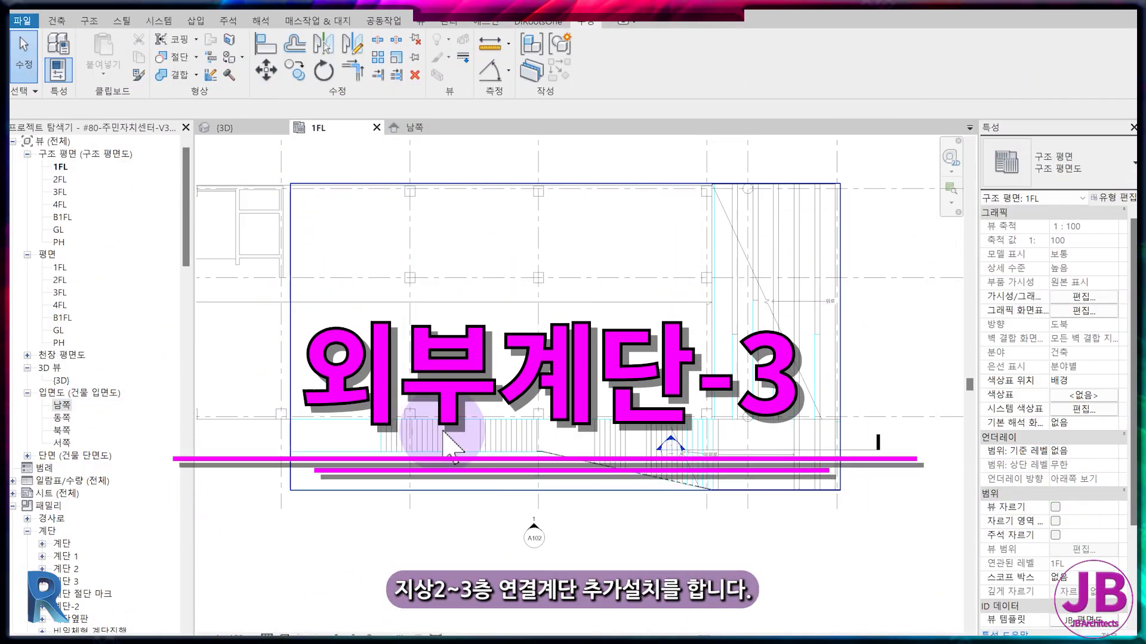
Start a sketched stair run in 1FL and pick both long edges of the straight CAD stair as its boundaries.
{"action": "left_click", "coordinate": [56, 20]}
{"action": "left_click", "coordinate": [490, 60]}
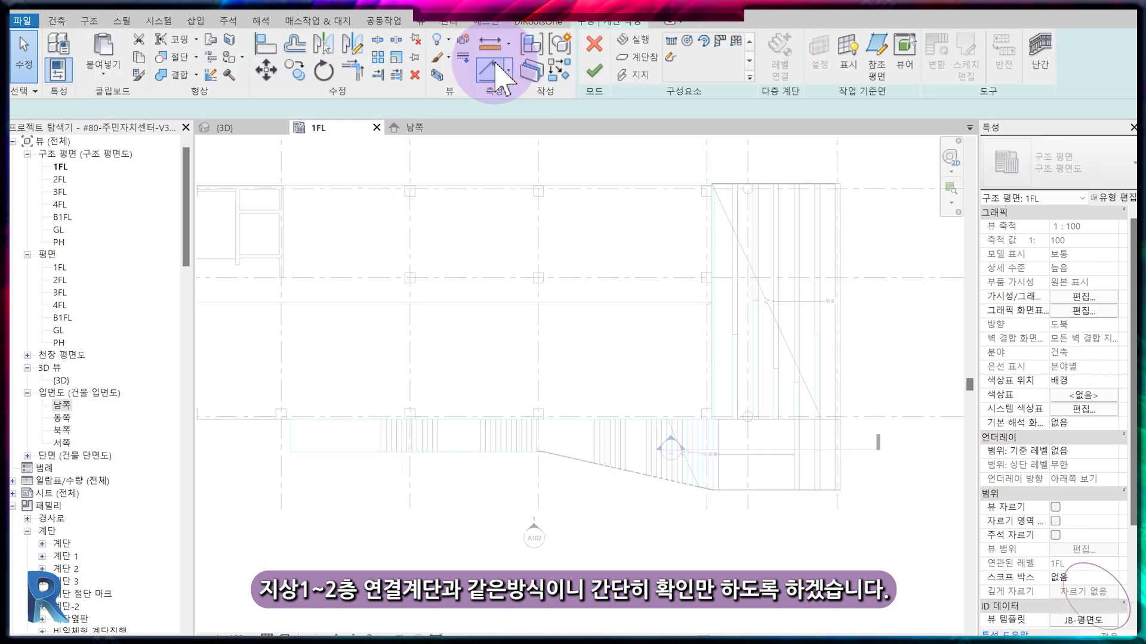
{"action": "left_click", "coordinate": [670, 60]}
{"action": "left_click", "coordinate": [747, 59]}
{"action": "scroll", "coordinate": [537, 411], "scroll_direction": "up", "scroll_amount": 5}
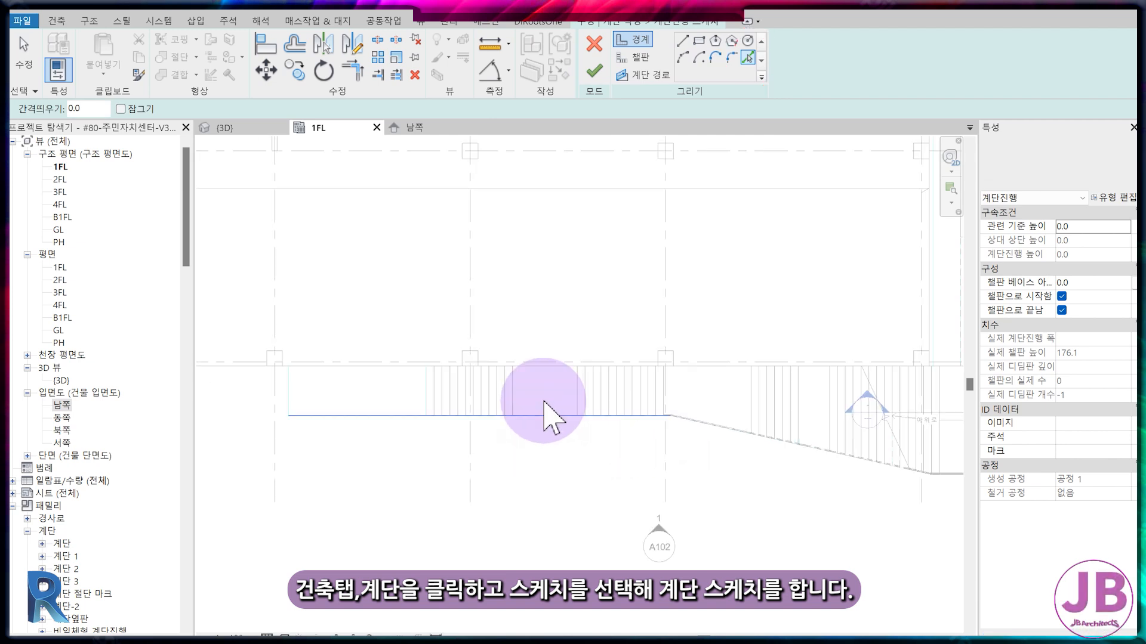
{"action": "left_click", "coordinate": [542, 361]}
{"action": "left_click", "coordinate": [633, 413]}
{"action": "scroll", "coordinate": [633, 409], "scroll_direction": "up", "scroll_amount": 2}
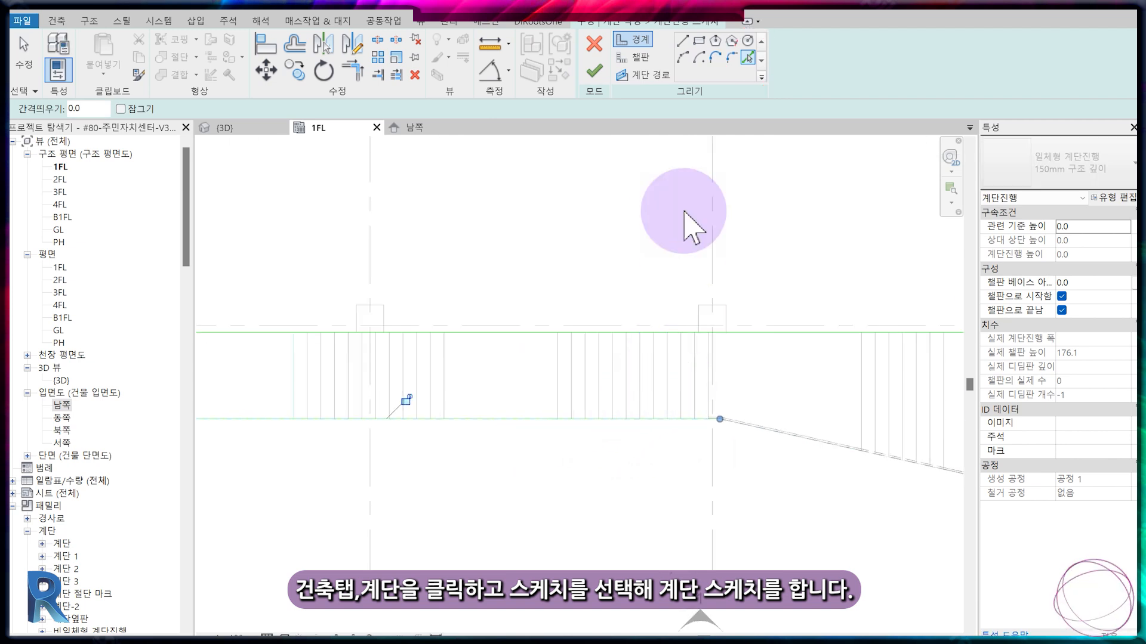
Pick the CAD drawing's tread lines between the new run's boundaries as risers and finish the run sketch.
{"action": "left_click", "coordinate": [642, 57]}
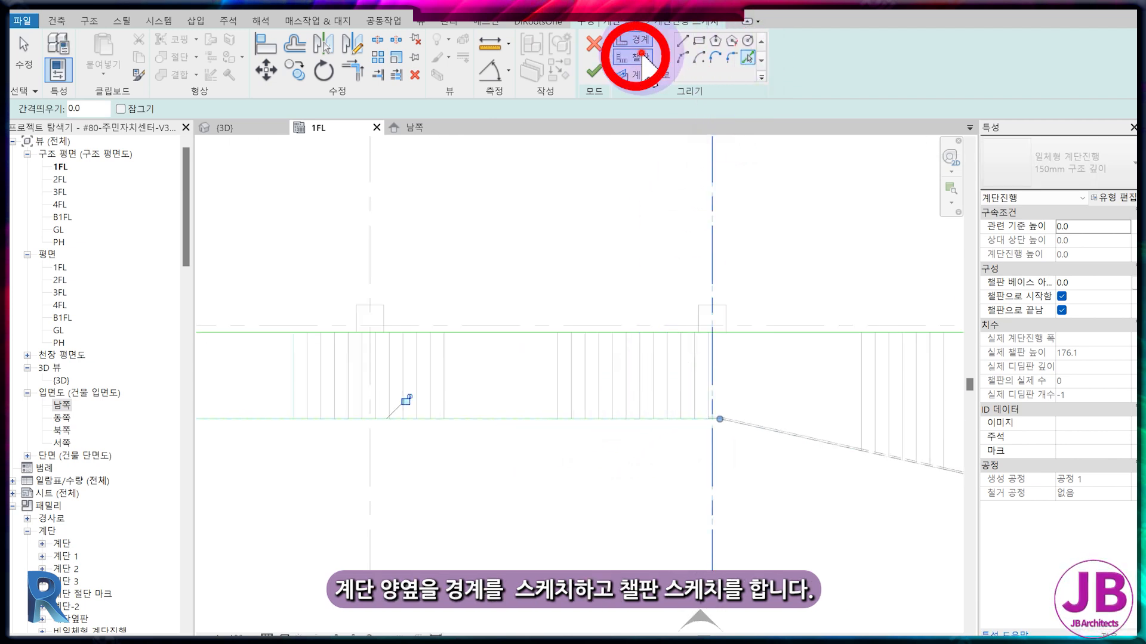
{"action": "left_click", "coordinate": [744, 58]}
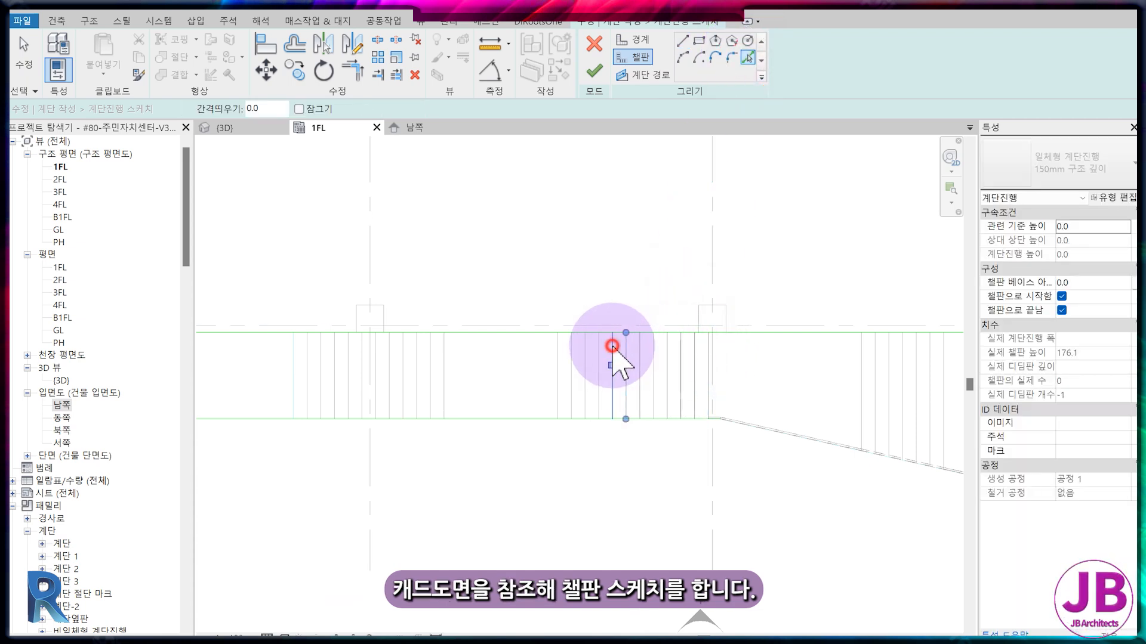
{"action": "left_click", "coordinate": [611, 346]}
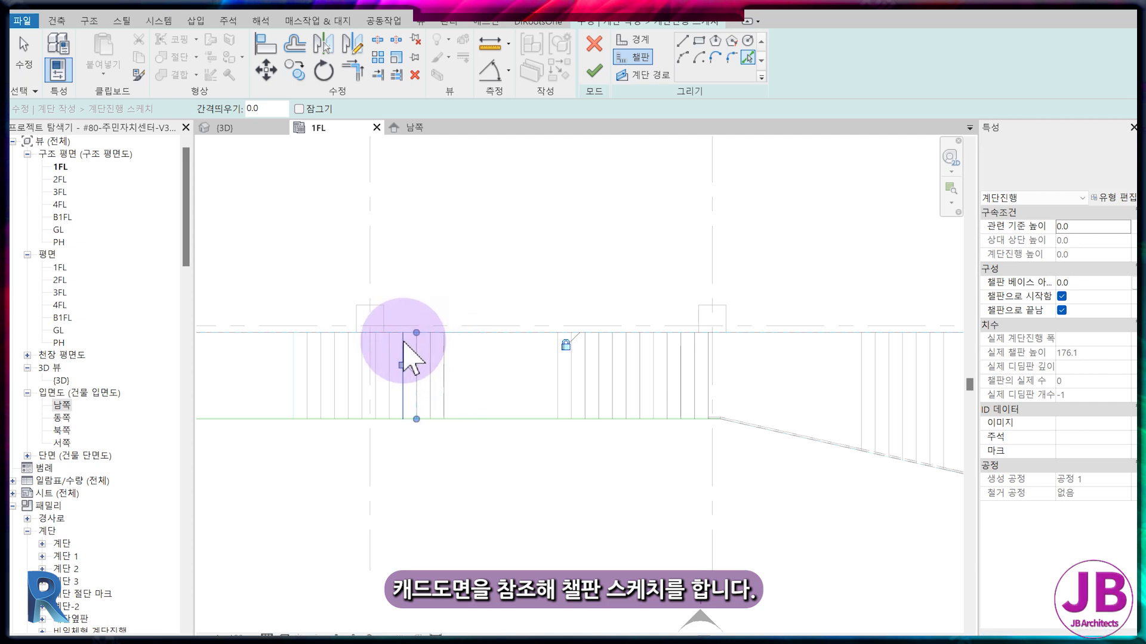
{"action": "scroll", "coordinate": [388, 361], "scroll_direction": "up", "scroll_amount": 2}
{"action": "left_click", "coordinate": [310, 348]}
{"action": "left_click", "coordinate": [289, 343]}
{"action": "left_click", "coordinate": [268, 340]}
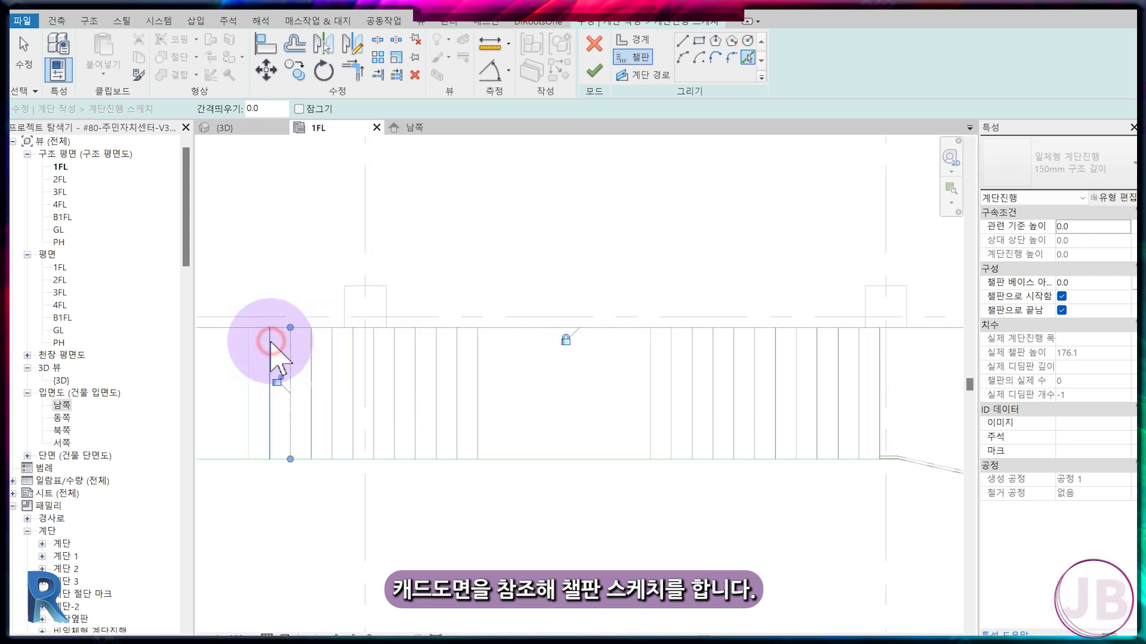
{"action": "left_click", "coordinate": [248, 343]}
{"action": "middle_click_drag", "start_coordinate": [272, 388], "coordinate": [509, 361]}
{"action": "scroll", "coordinate": [511, 362], "scroll_direction": "down", "scroll_amount": 4}
{"action": "left_click", "coordinate": [301, 350]}
{"action": "key", "text": "Escape"}
{"action": "left_click", "coordinate": [755, 320]}
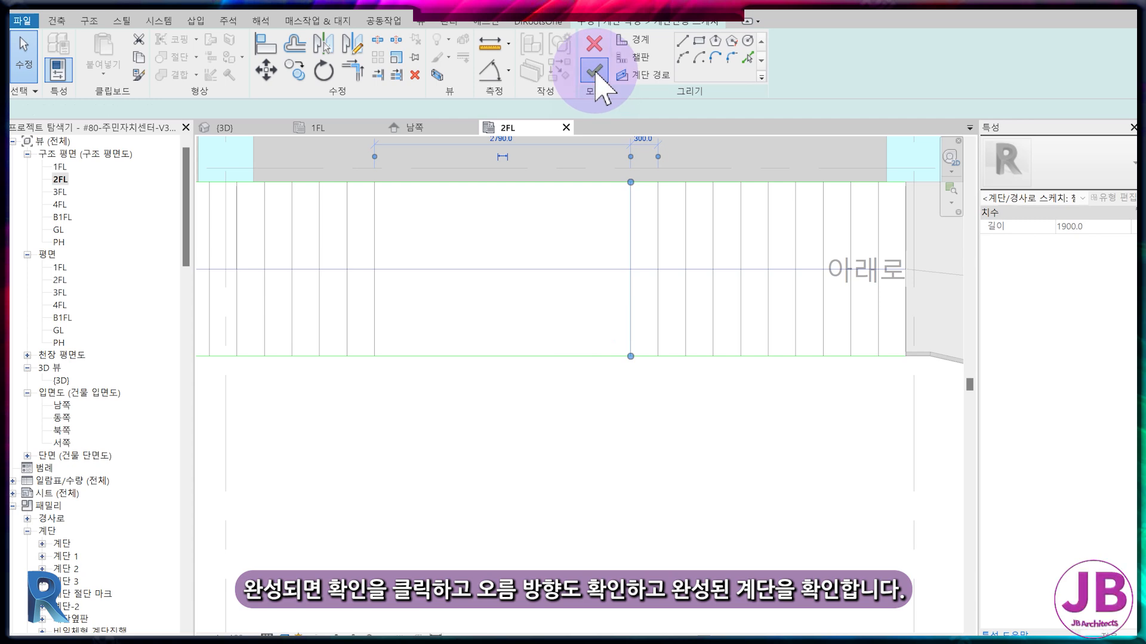
{"action": "left_click", "coordinate": [595, 74]}
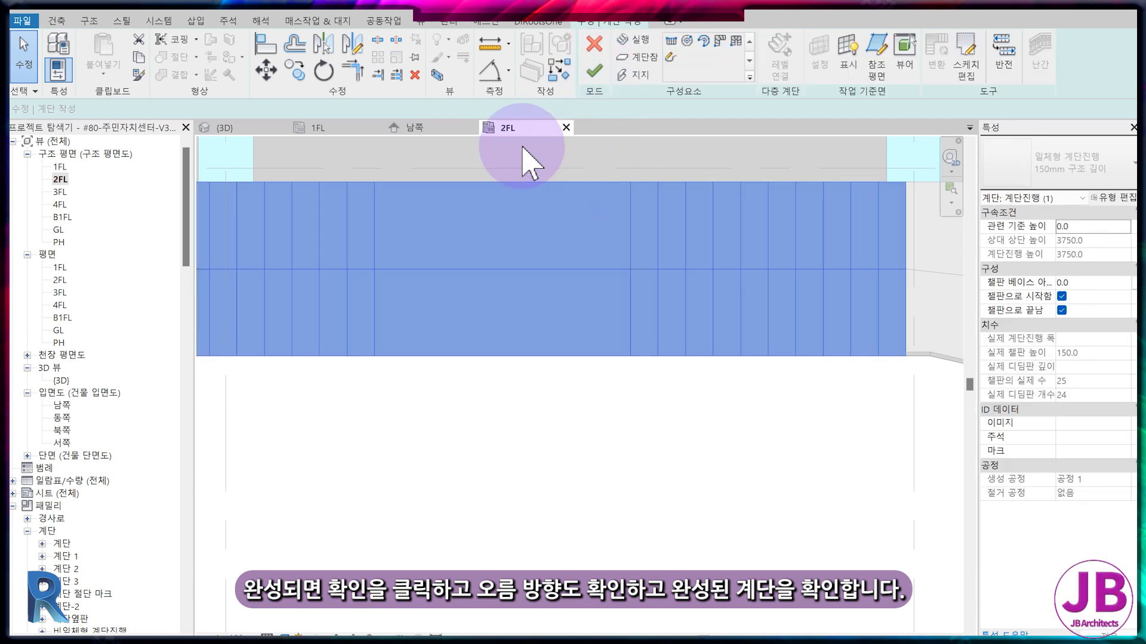
Check the new 2FL–3FL stair's direction of rise in the south elevation and finish the stair.
{"action": "left_click", "coordinate": [453, 128]}
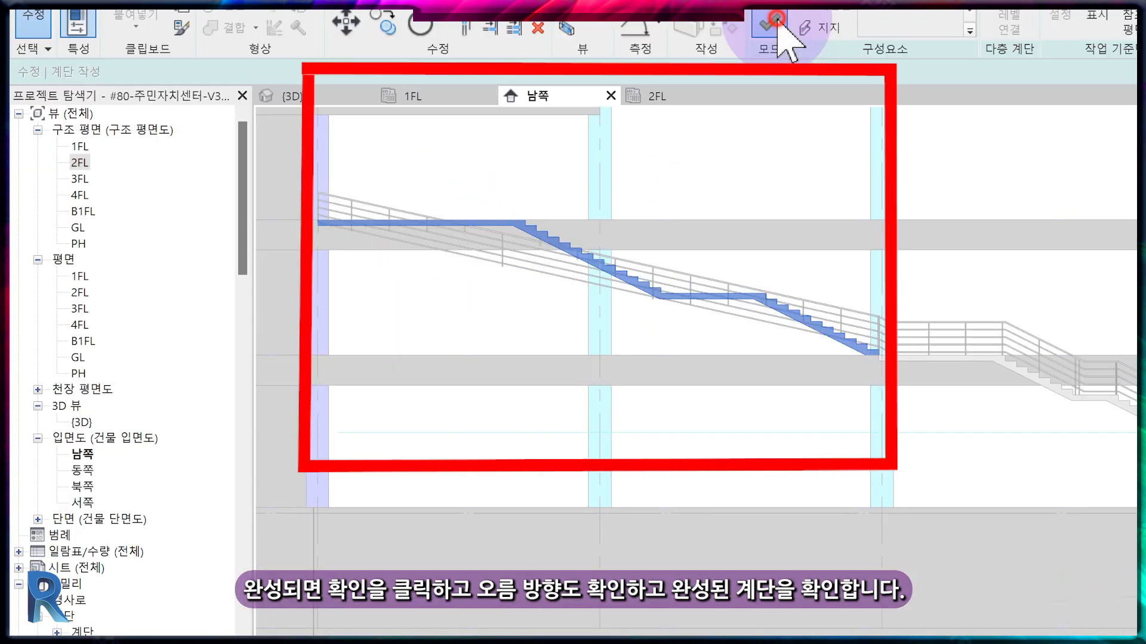
{"action": "left_click", "coordinate": [774, 25]}
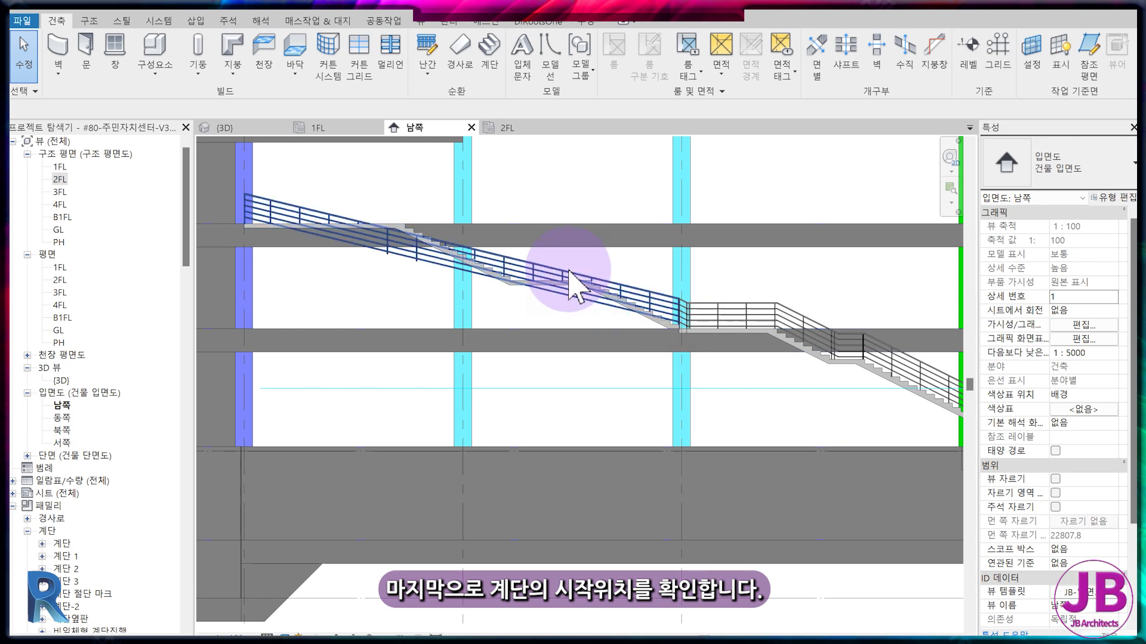
Edit the upper stair's run sketch in 2FL and copy its first riser line 300 mm toward the lower stair's landing.
{"action": "left_click", "coordinate": [519, 128]}
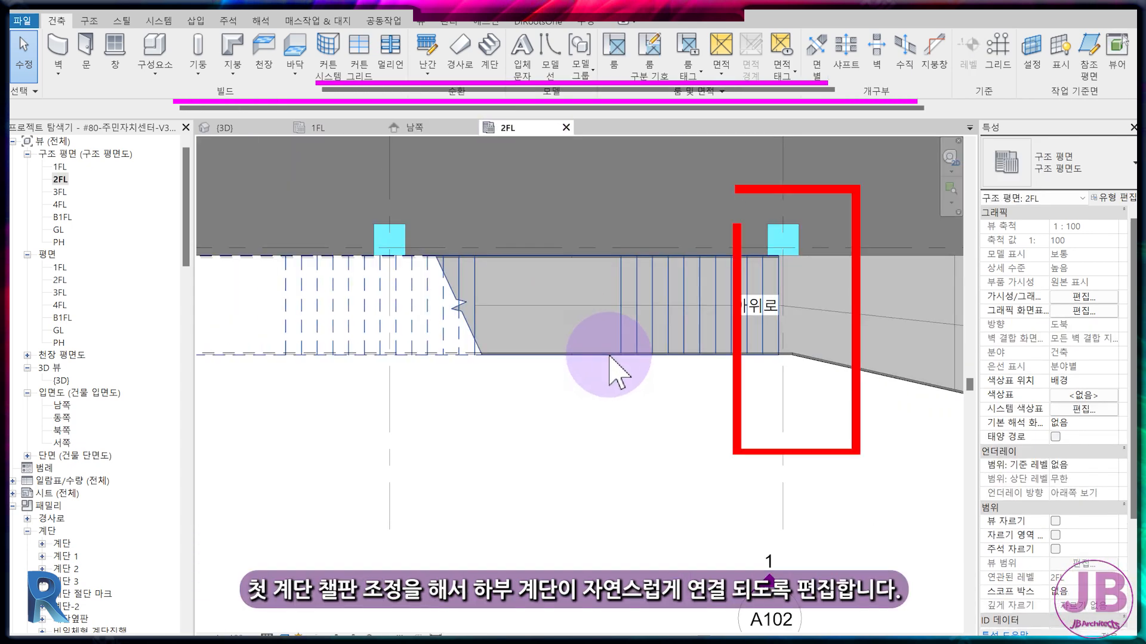
{"action": "left_click", "coordinate": [610, 357]}
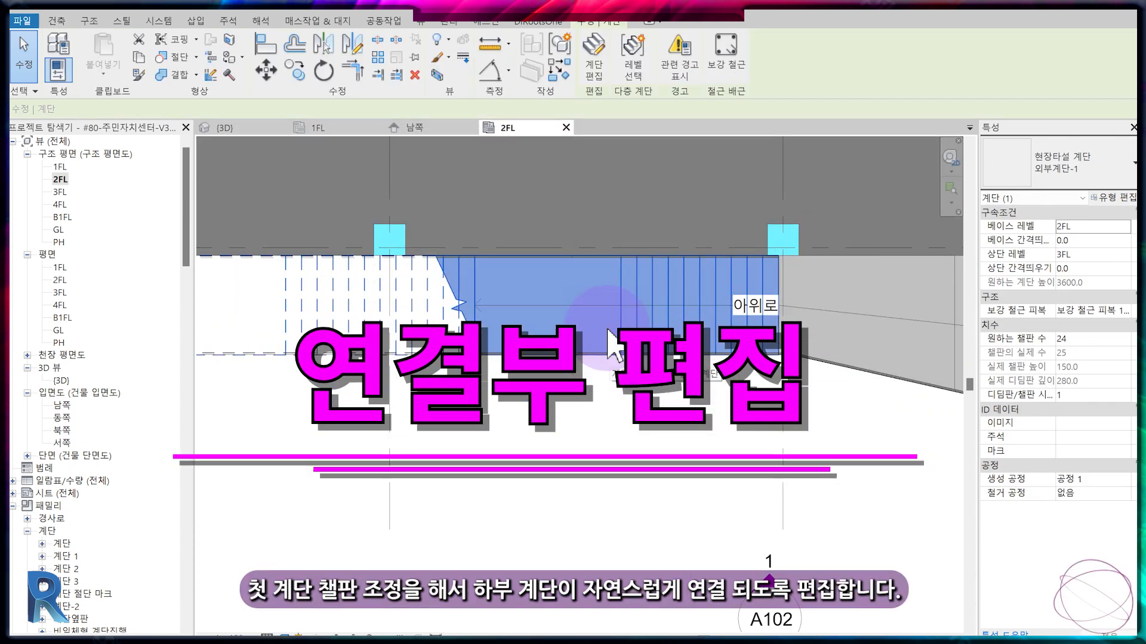
{"action": "left_click", "coordinate": [603, 61]}
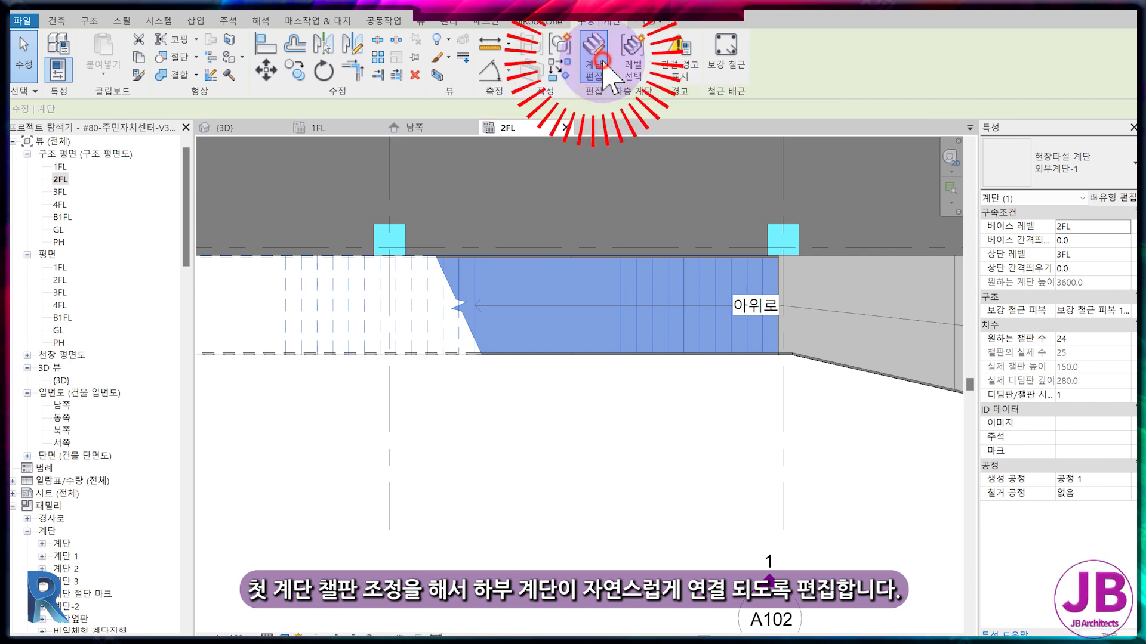
{"action": "scroll", "coordinate": [762, 225], "scroll_direction": "up", "scroll_amount": 5}
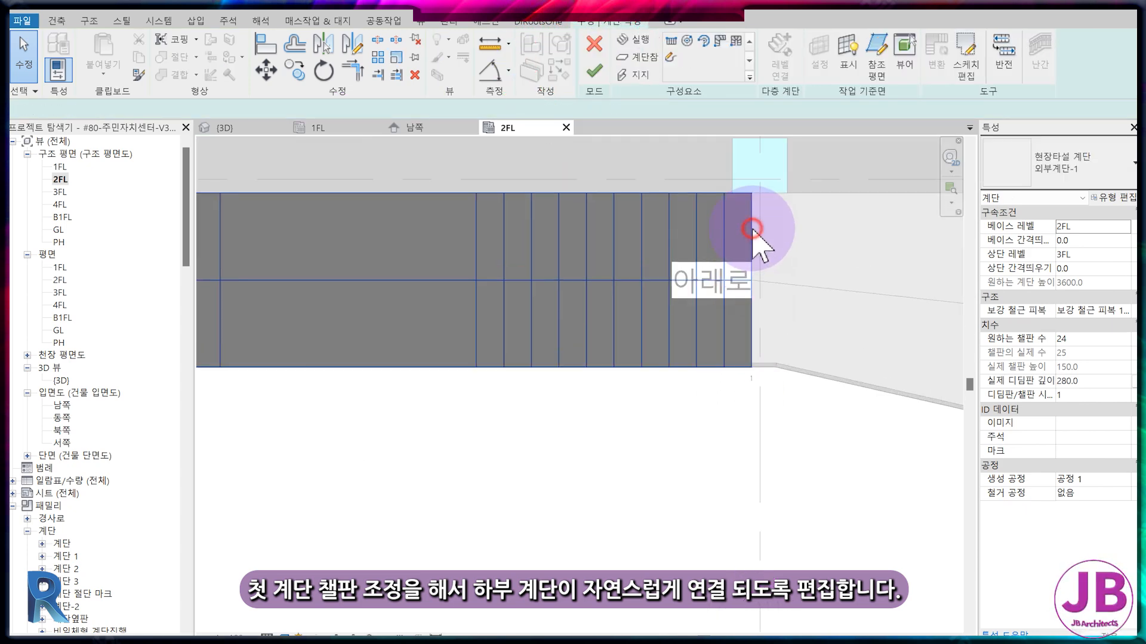
{"action": "left_click", "coordinate": [753, 232]}
{"action": "double_click", "coordinate": [752, 233]}
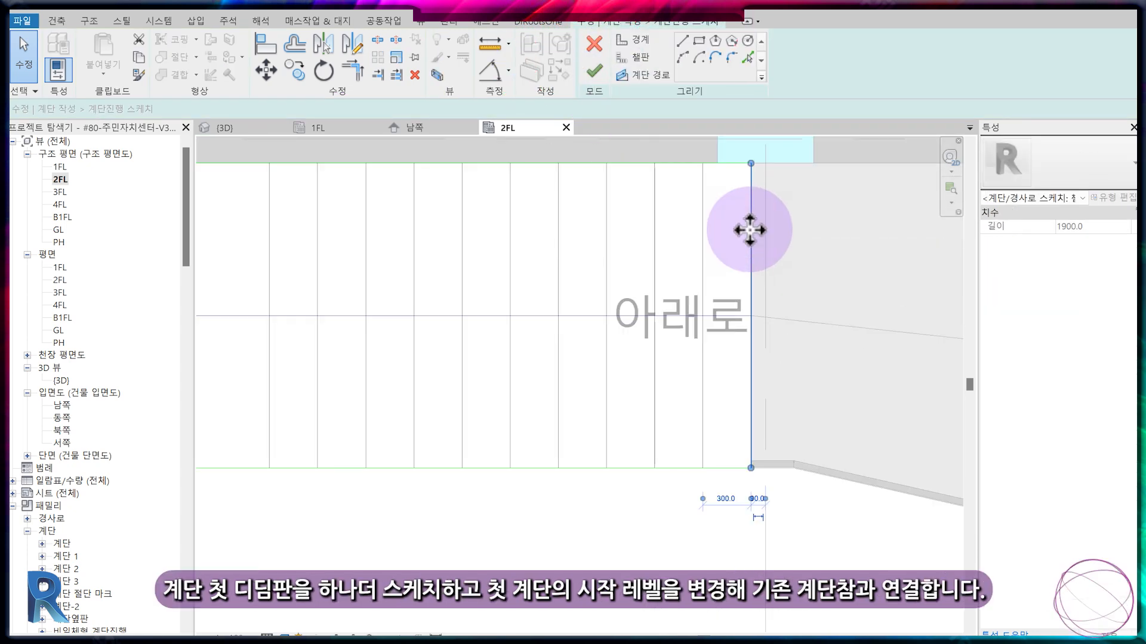
{"action": "key", "text": "c"}
{"action": "key", "text": "o"}
{"action": "left_click", "coordinate": [703, 233]}
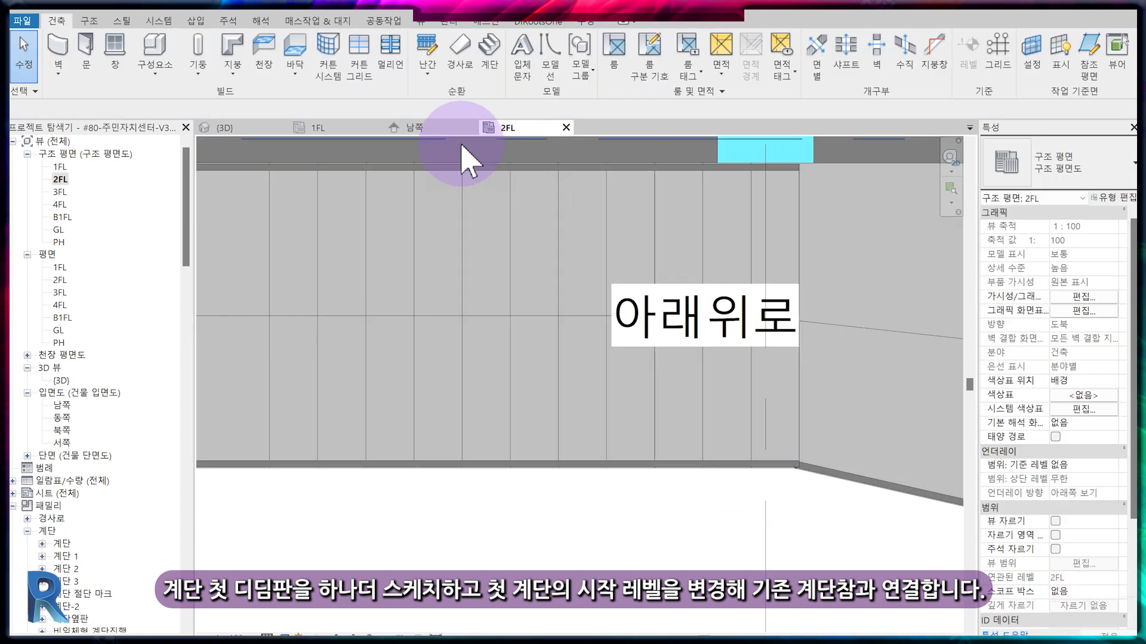
Set the upper stair's base offset to -150 in the south elevation so it meets the lower stair's landing.
{"action": "left_click", "coordinate": [456, 129]}
{"action": "scroll", "coordinate": [696, 343], "scroll_direction": "up", "scroll_amount": 4}
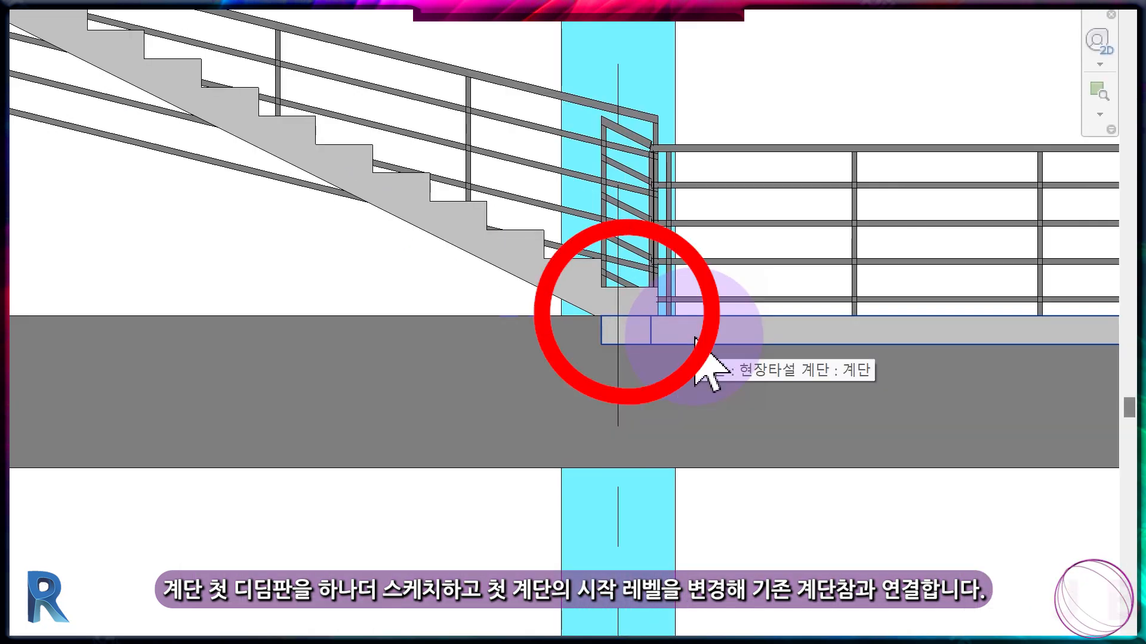
{"action": "left_click", "coordinate": [697, 353]}
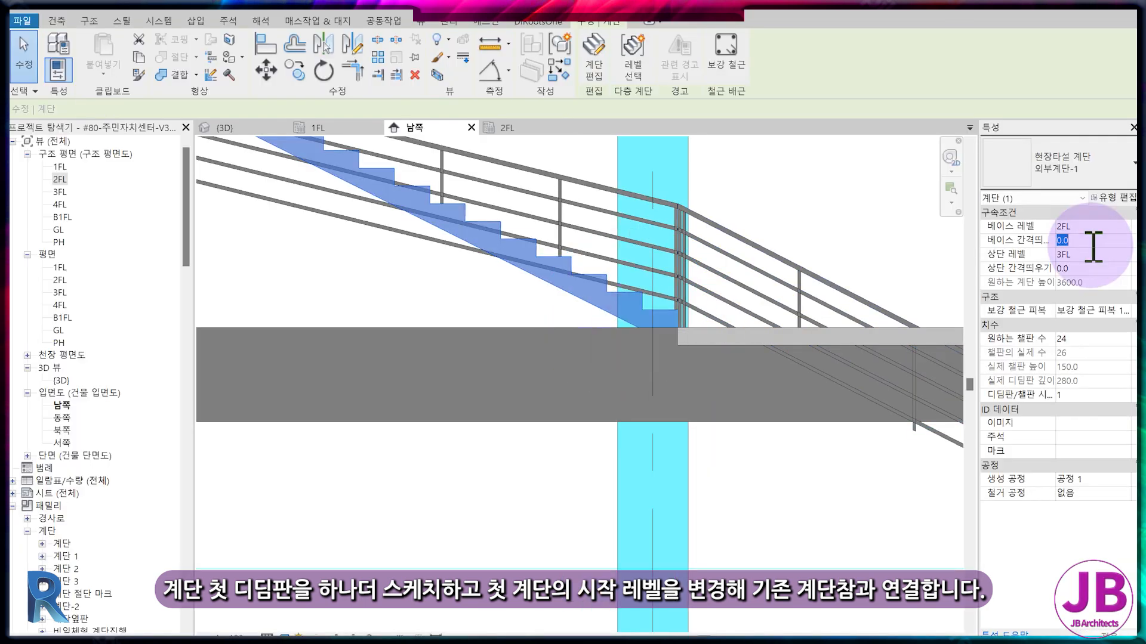
{"action": "left_click", "coordinate": [1094, 240]}
{"action": "type", "text": "-150"}
{"action": "key", "text": "Return"}
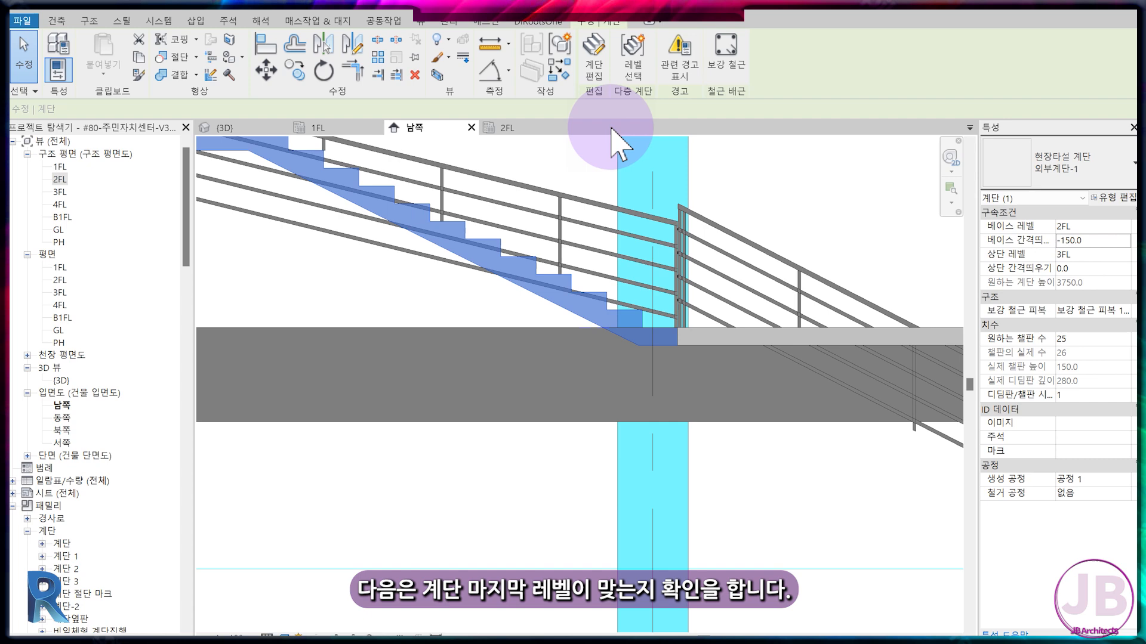
Split the upper stair's outer railing path at the landing ends in 2FL and finish the path sketch.
{"action": "scroll", "coordinate": [746, 358], "scroll_direction": "down", "scroll_amount": 4}
{"action": "mouse_move", "coordinate": [747, 358]}
{"action": "middle_mouse_down"}
{"action": "mouse_move", "coordinate": [753, 521]}
{"action": "mouse_move", "coordinate": [310, 410]}
{"action": "mouse_move", "coordinate": [404, 366]}
{"action": "middle_mouse_up"}
{"action": "scroll", "coordinate": [376, 404], "scroll_direction": "down", "scroll_amount": 2}
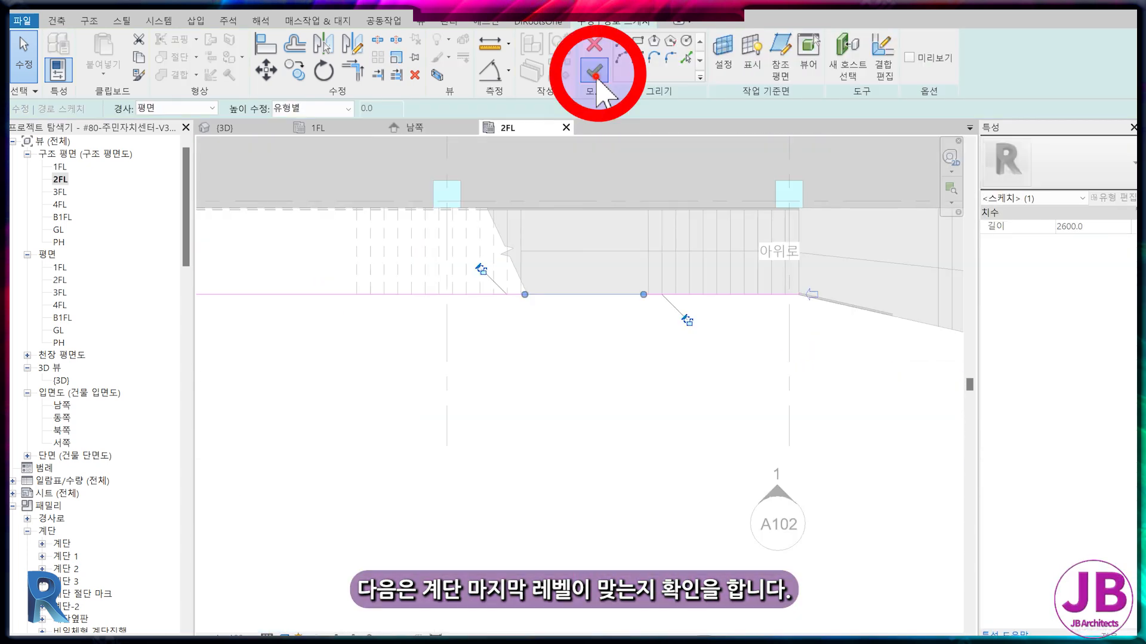
{"action": "left_click", "coordinate": [596, 77]}
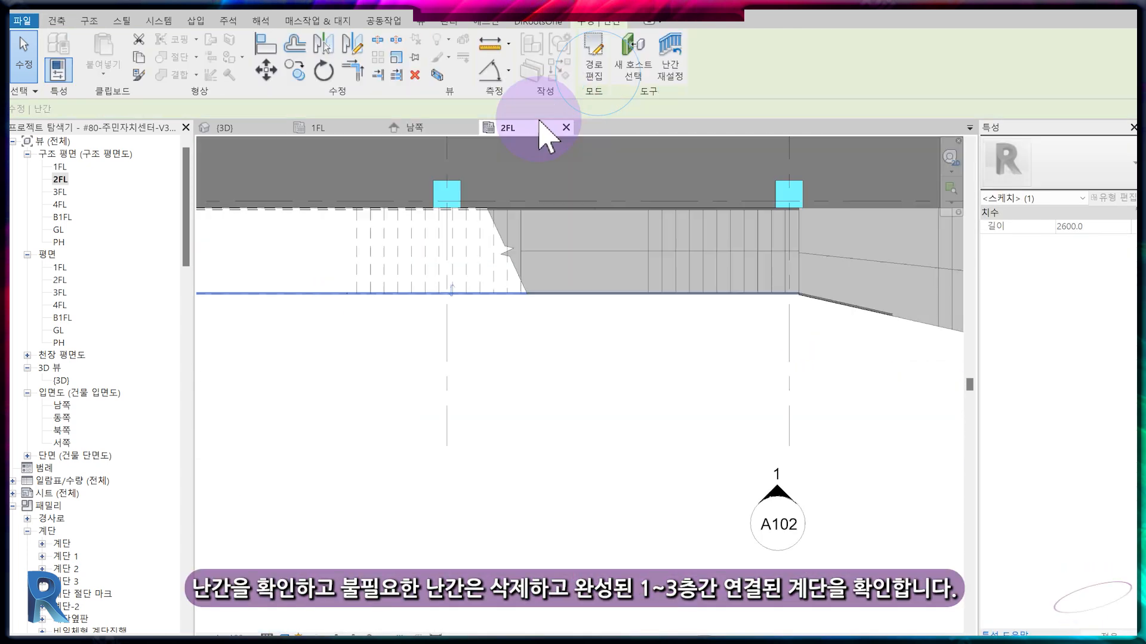
Delete the unneeded building-side railing of the stair between 2FL and 3FL.
{"action": "left_click", "coordinate": [442, 132]}
{"action": "left_click", "coordinate": [603, 338]}
{"action": "left_click", "coordinate": [391, 302]}
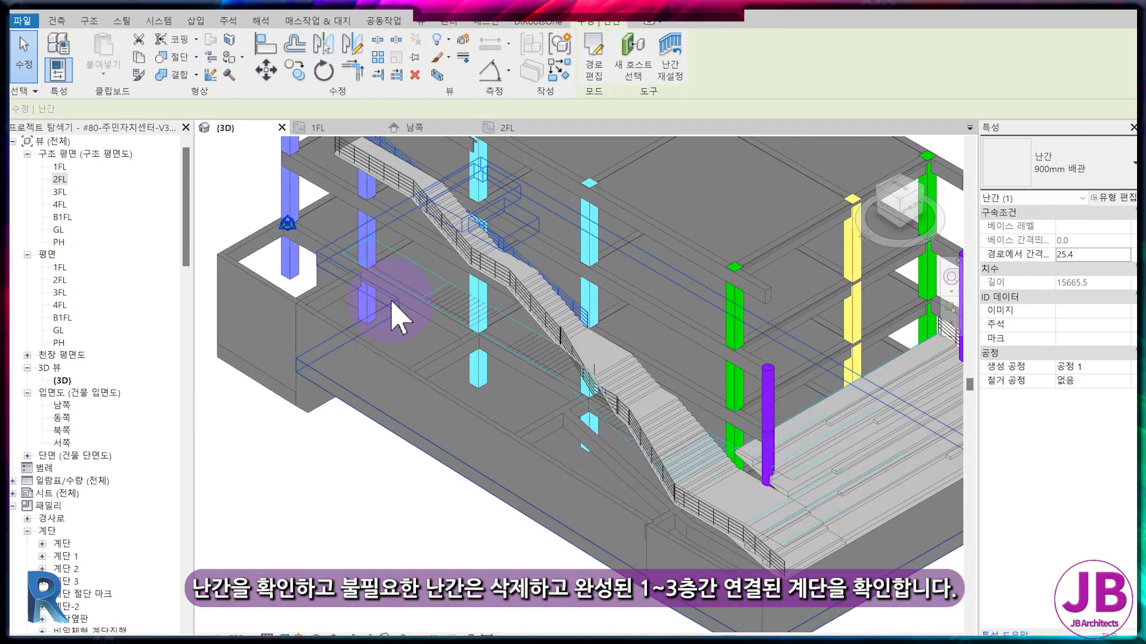
{"action": "key", "text": "Delete"}
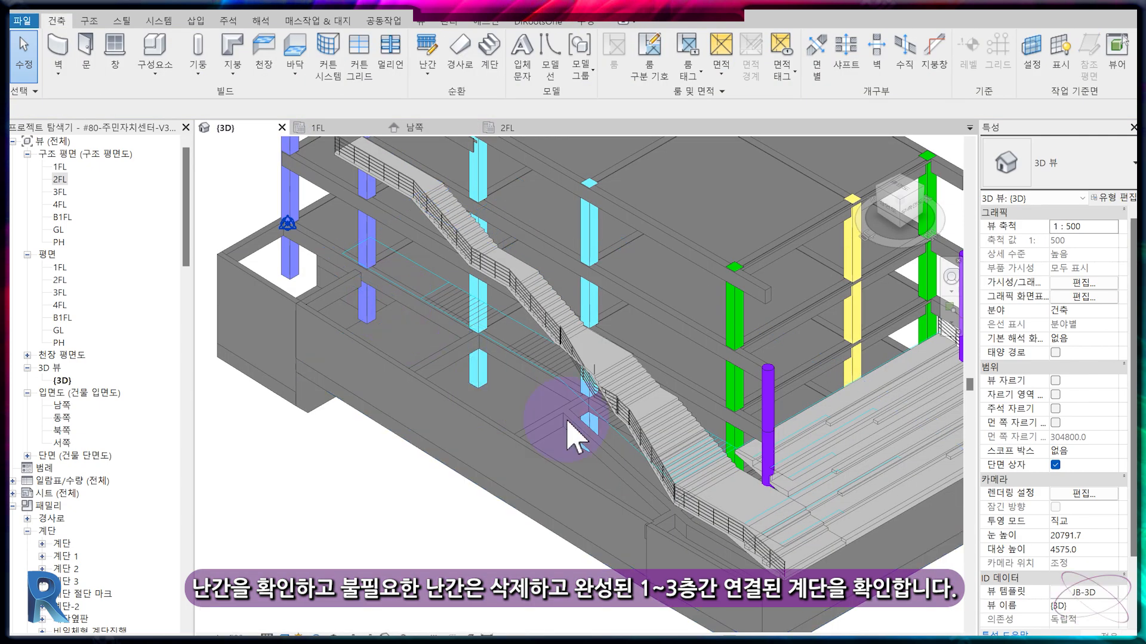
Examine the connected stair from 1FL to 3FL and its railings in the south elevation and the 3D view.
{"action": "left_click", "coordinate": [405, 325]}
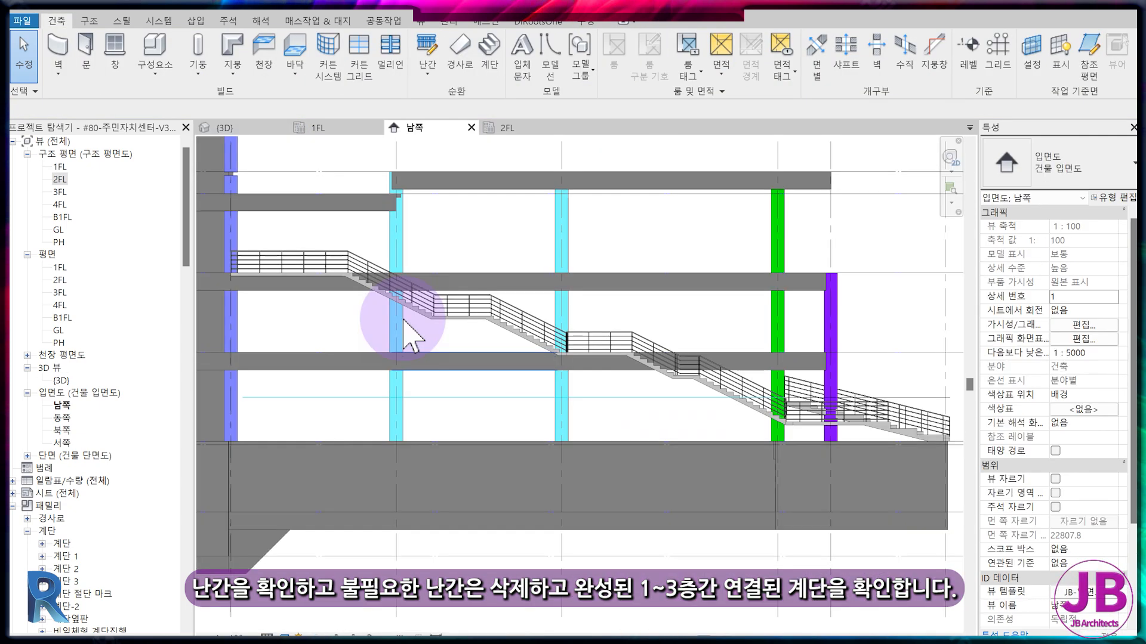
{"action": "left_click", "coordinate": [250, 128]}
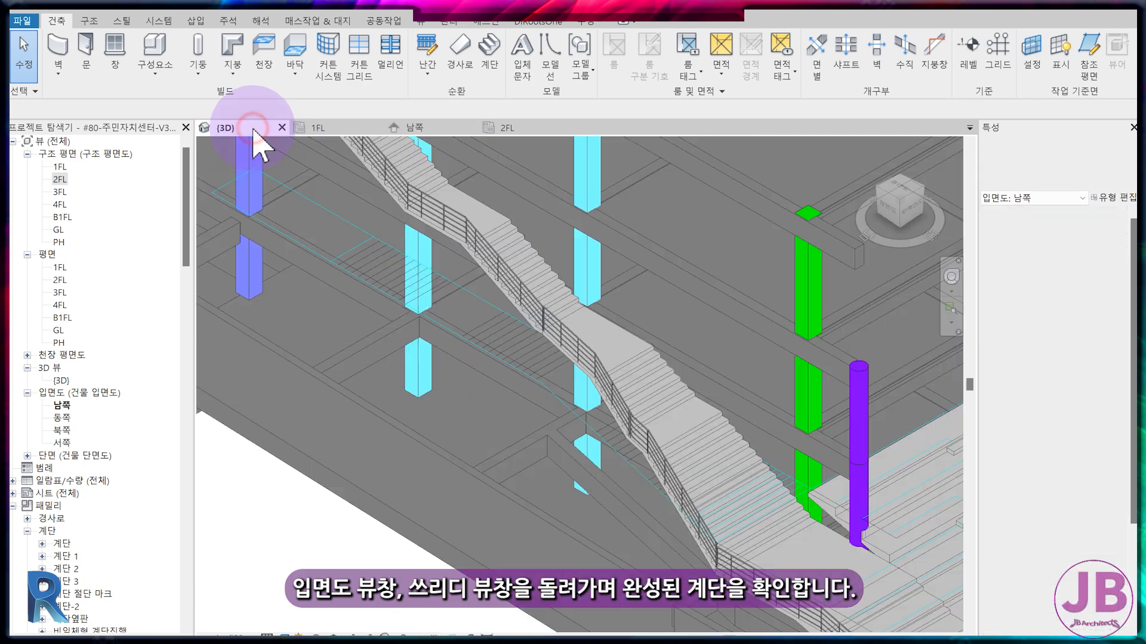
{"action": "middle_click_drag", "start_coordinate": [409, 294], "coordinate": [491, 407]}
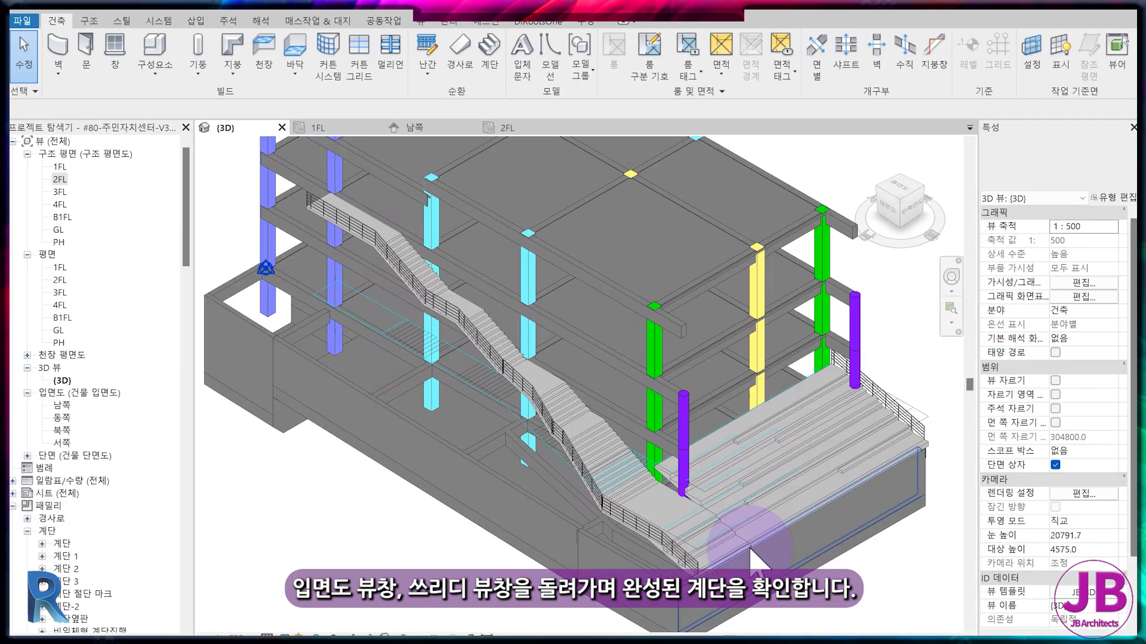
{"action": "scroll", "coordinate": [779, 564], "scroll_direction": "up", "scroll_amount": 5}
{"action": "scroll", "coordinate": [340, 358], "scroll_direction": "down", "scroll_amount": 3}
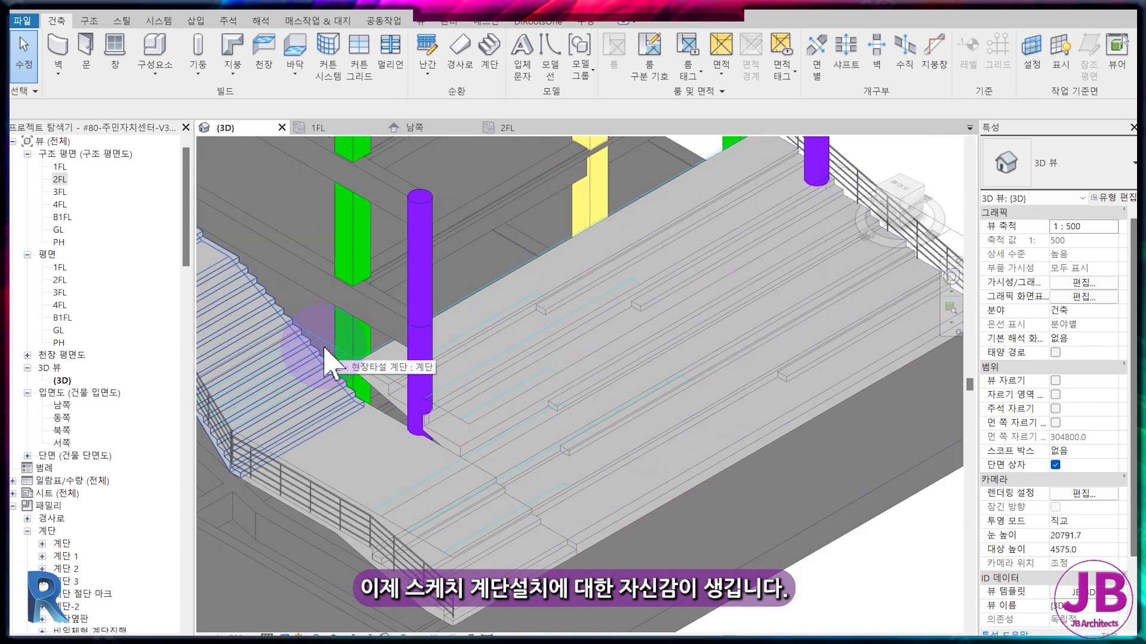
{"action": "middle_click_drag", "start_coordinate": [321, 354], "coordinate": [435, 384]}
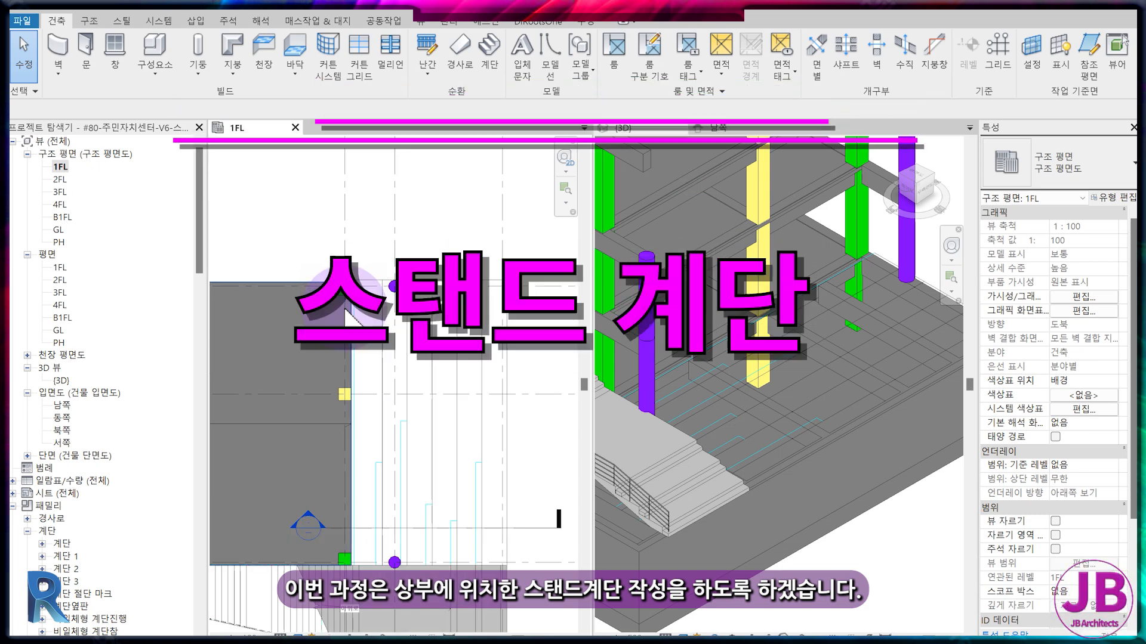
Start a sketched stair run in 1FL for the stand stair and pick both end lines of the CAD drawing as boundaries.
{"action": "left_click", "coordinate": [493, 66]}
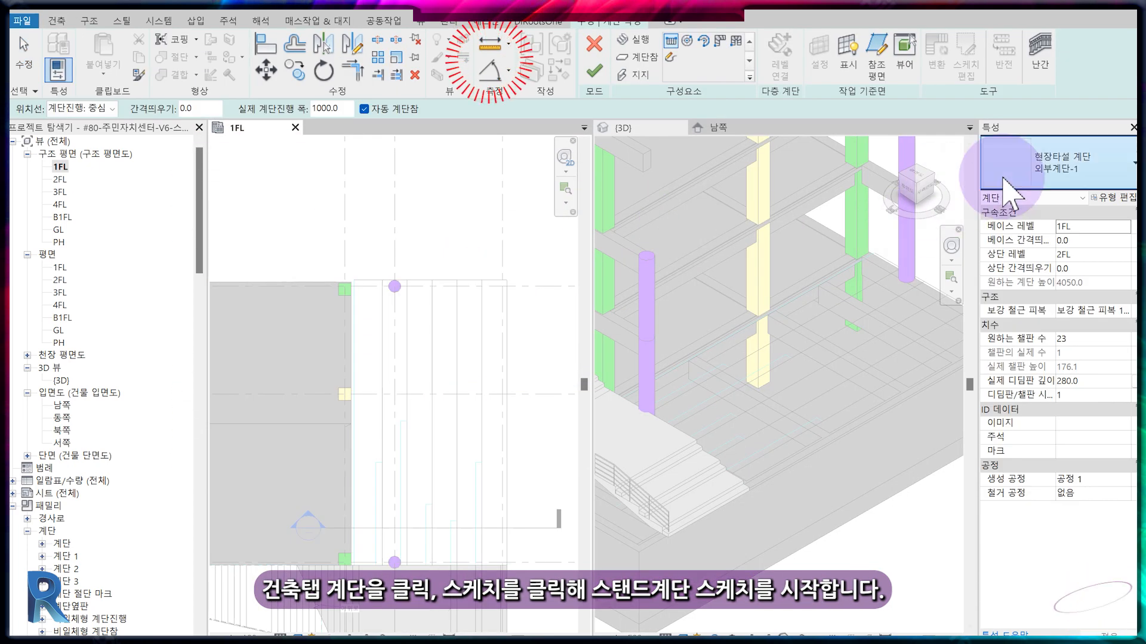
{"action": "left_click", "coordinate": [671, 55]}
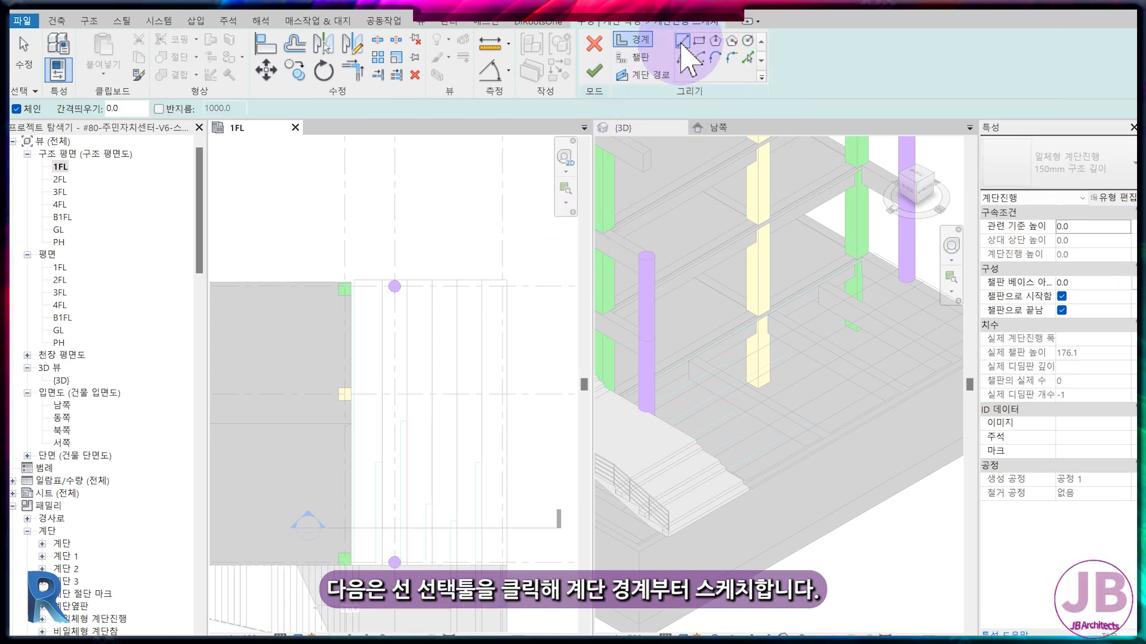
{"action": "left_click", "coordinate": [745, 58]}
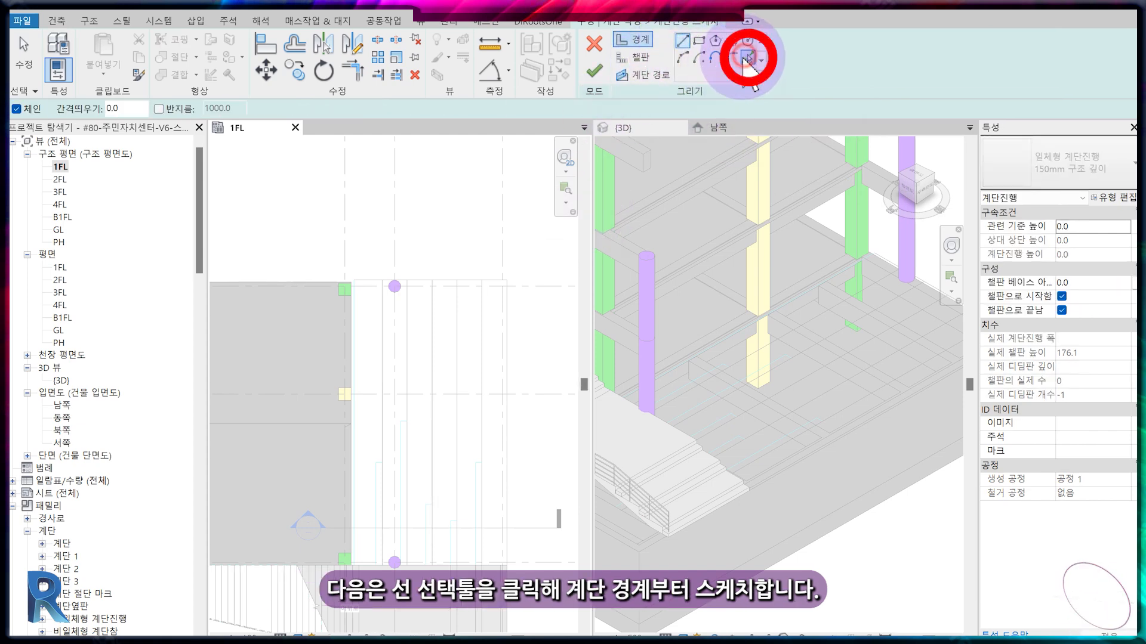
{"action": "left_click", "coordinate": [451, 277]}
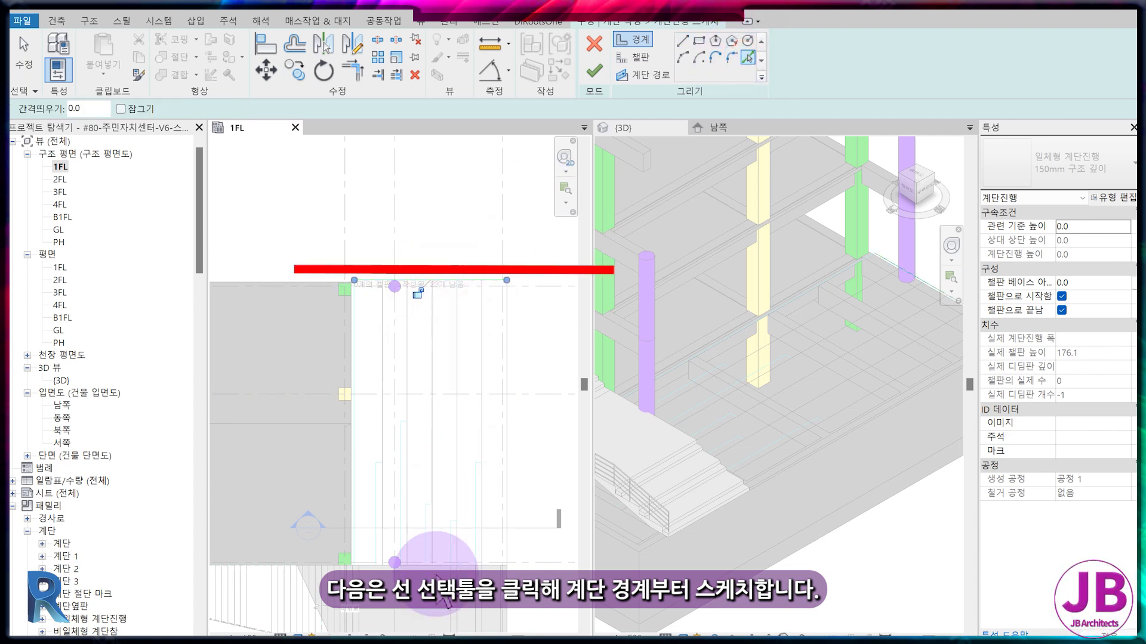
{"action": "left_click", "coordinate": [440, 567]}
Pick the CAD drawing's long tread lines from the outer edge to the building edge as the stand stair's risers.
{"action": "left_click", "coordinate": [640, 57]}
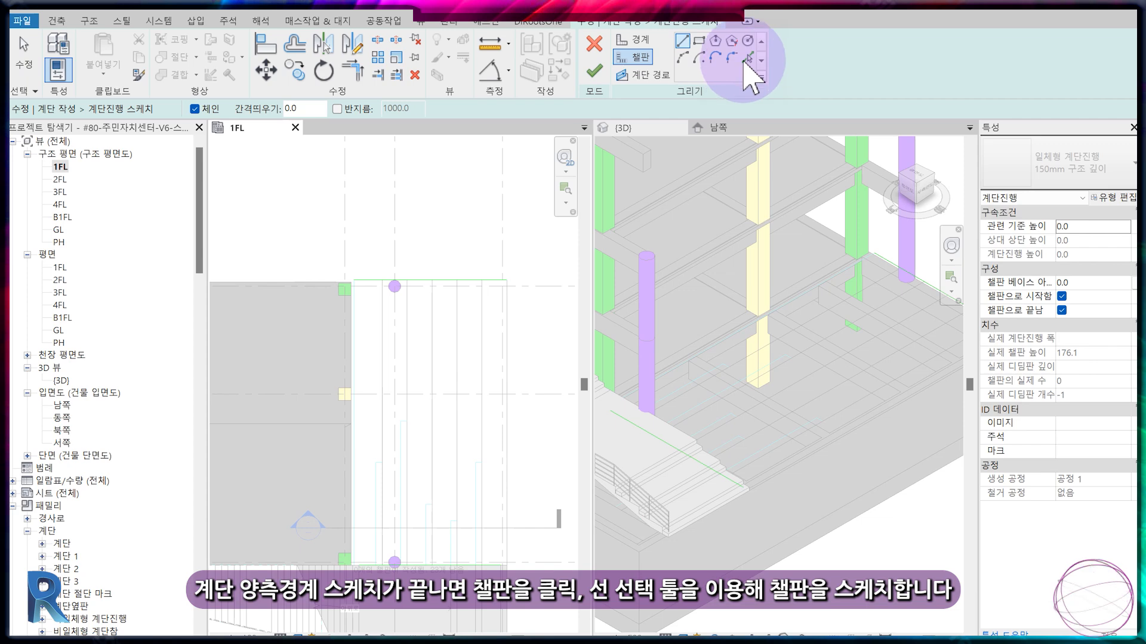
{"action": "scroll", "coordinate": [501, 331], "scroll_direction": "up", "scroll_amount": 3}
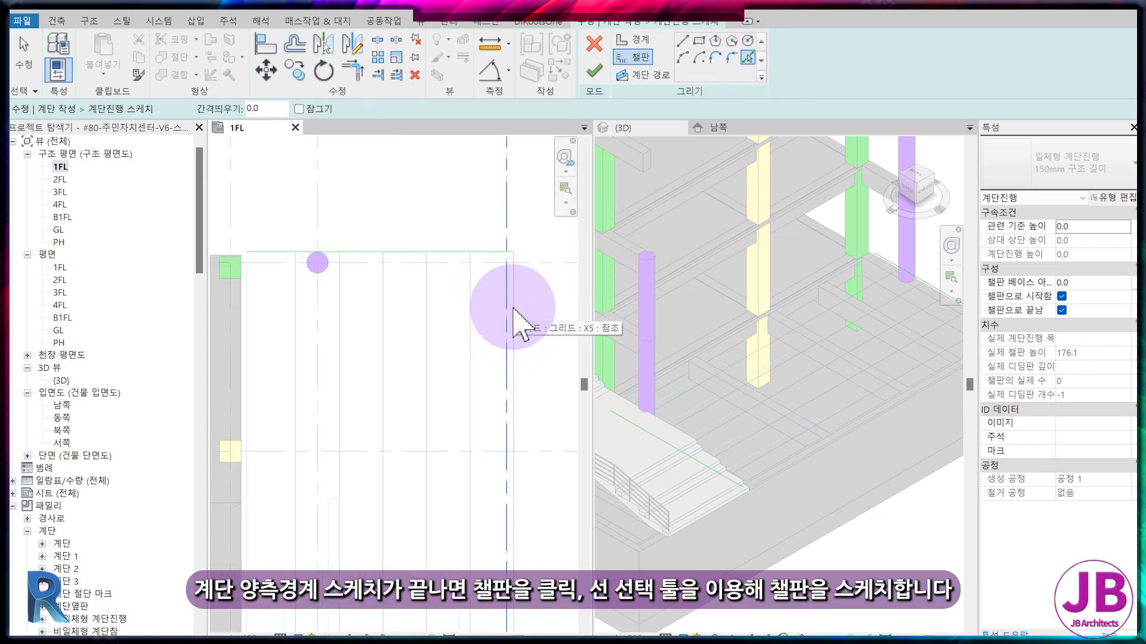
{"action": "scroll", "coordinate": [512, 316], "scroll_direction": "up", "scroll_amount": 3}
{"action": "left_click", "coordinate": [428, 307]}
{"action": "scroll", "coordinate": [348, 293], "scroll_direction": "down", "scroll_amount": 1}
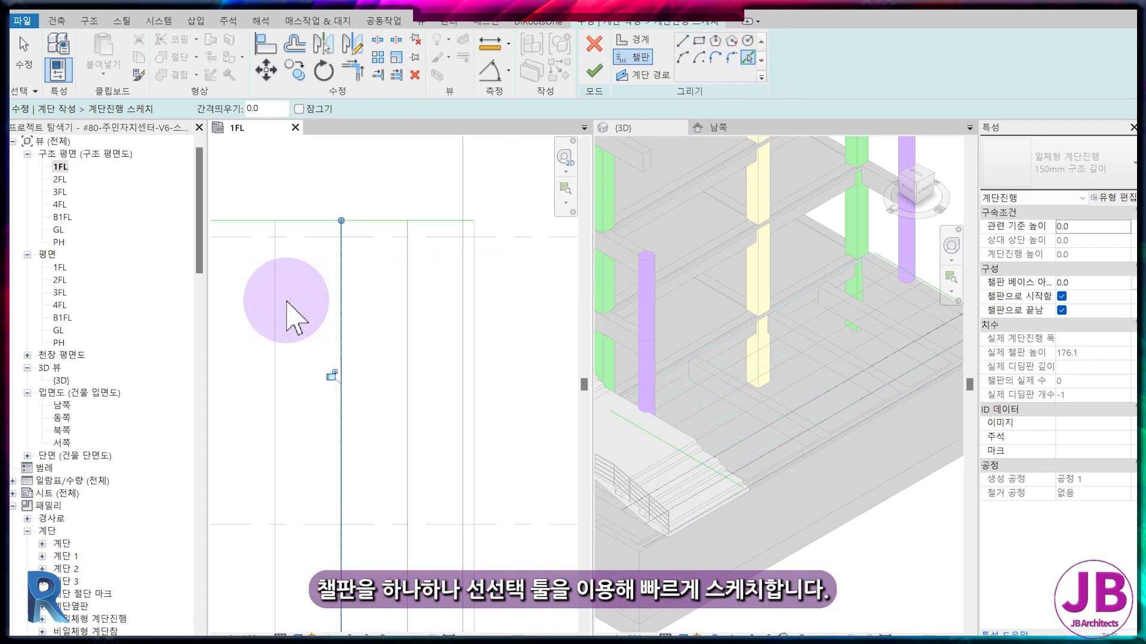
{"action": "mouse_move", "coordinate": [276, 307]}
{"action": "middle_mouse_down"}
{"action": "mouse_move", "coordinate": [402, 312]}
{"action": "mouse_move", "coordinate": [327, 280]}
{"action": "middle_mouse_up"}
{"action": "left_click", "coordinate": [315, 263]}
{"action": "left_click", "coordinate": [251, 255]}
{"action": "scroll", "coordinate": [374, 274], "scroll_direction": "down", "scroll_amount": 3}
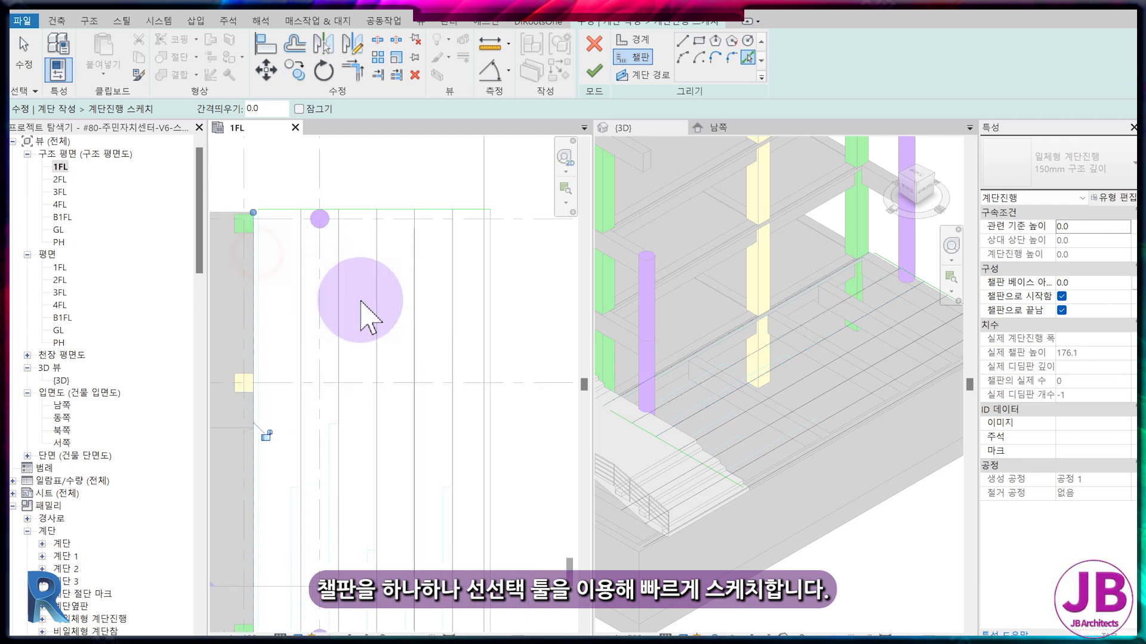
{"action": "middle_click_drag", "start_coordinate": [463, 358], "coordinate": [477, 337]}
{"action": "scroll", "coordinate": [471, 336], "scroll_direction": "down", "scroll_amount": 2}
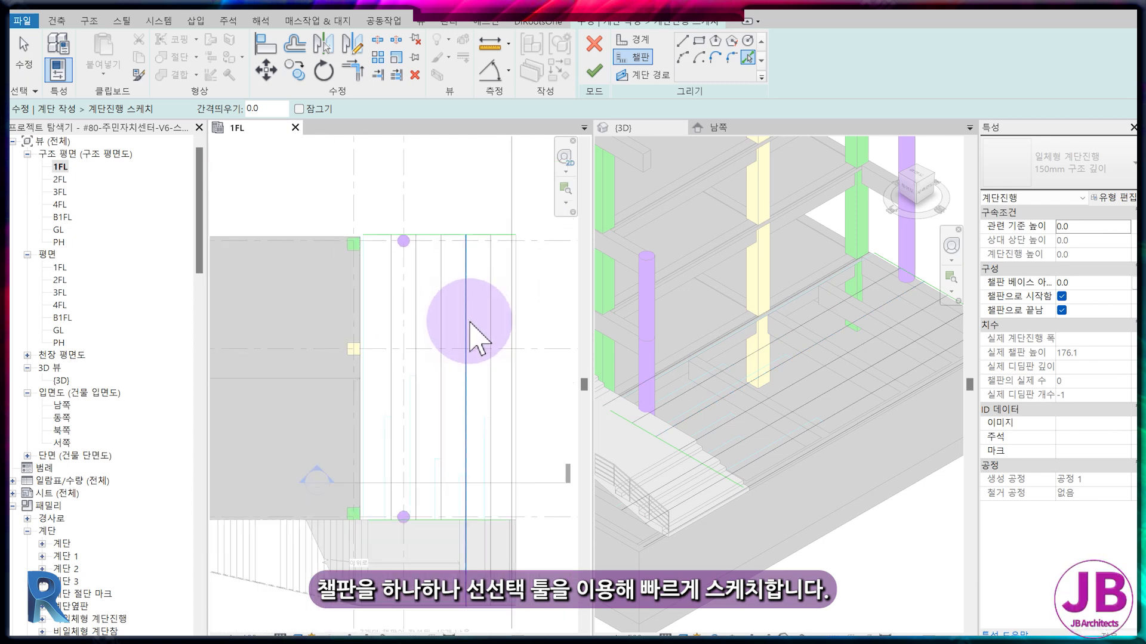
{"action": "key", "text": "Escape"}
{"action": "key", "text": "Escape"}
Isolate the sketch line category in 1FL and trim the boundaries and the two outermost risers into closed corners.
{"action": "left_click", "coordinate": [489, 307]}
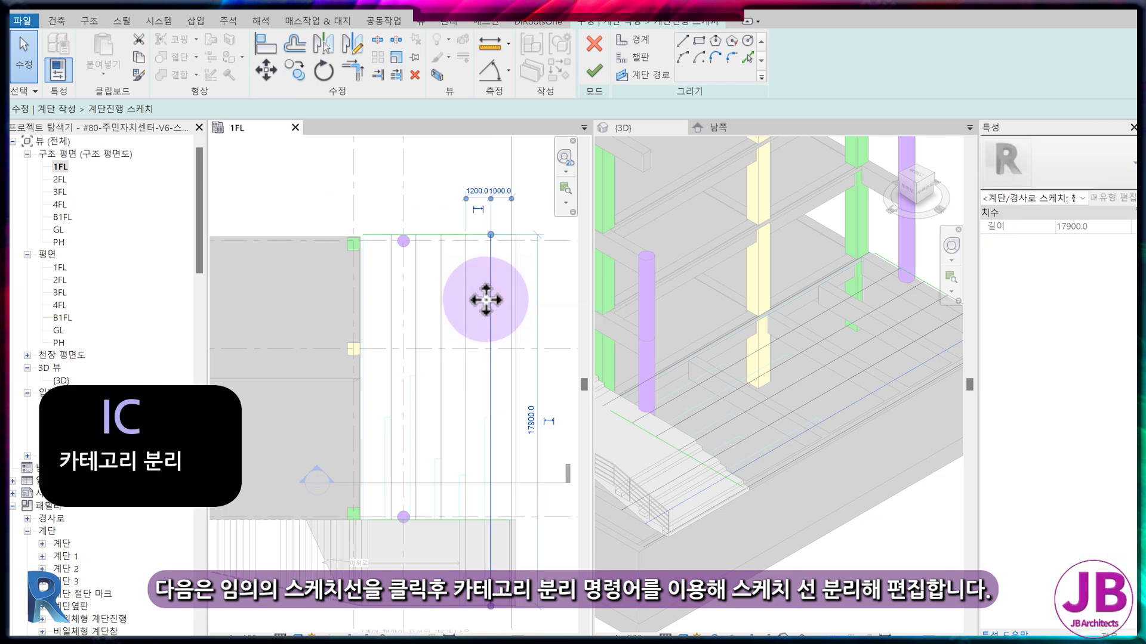
{"action": "key", "text": "i"}
{"action": "key", "text": "c"}
{"action": "key", "text": "t"}
{"action": "key", "text": "r"}
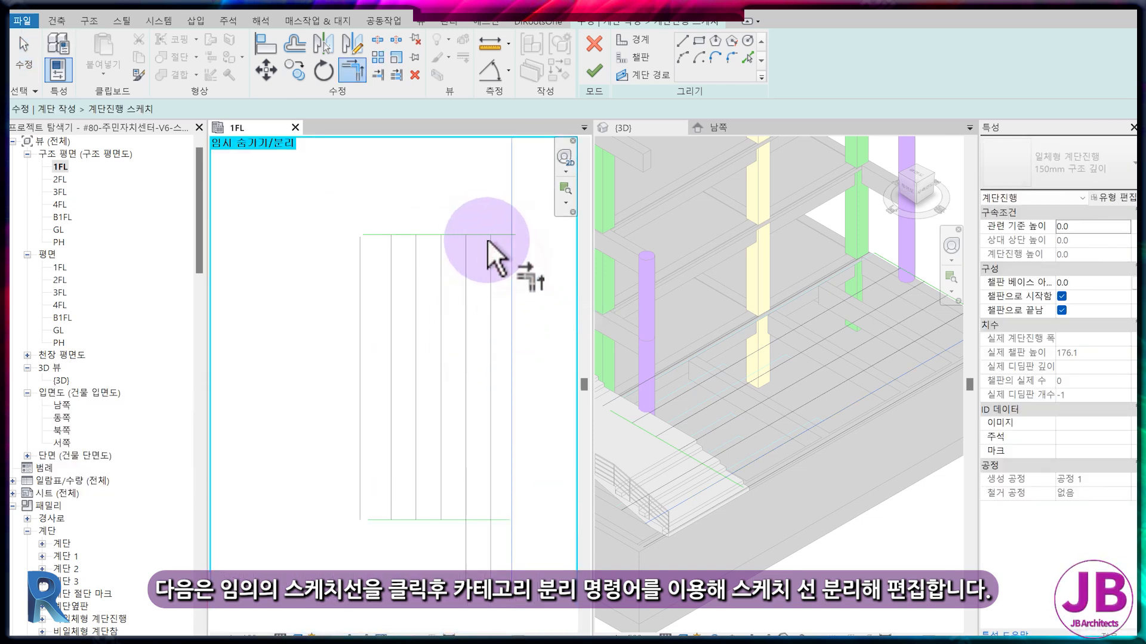
{"action": "left_click", "coordinate": [449, 516]}
{"action": "left_click", "coordinate": [378, 518]}
{"action": "left_click", "coordinate": [361, 491]}
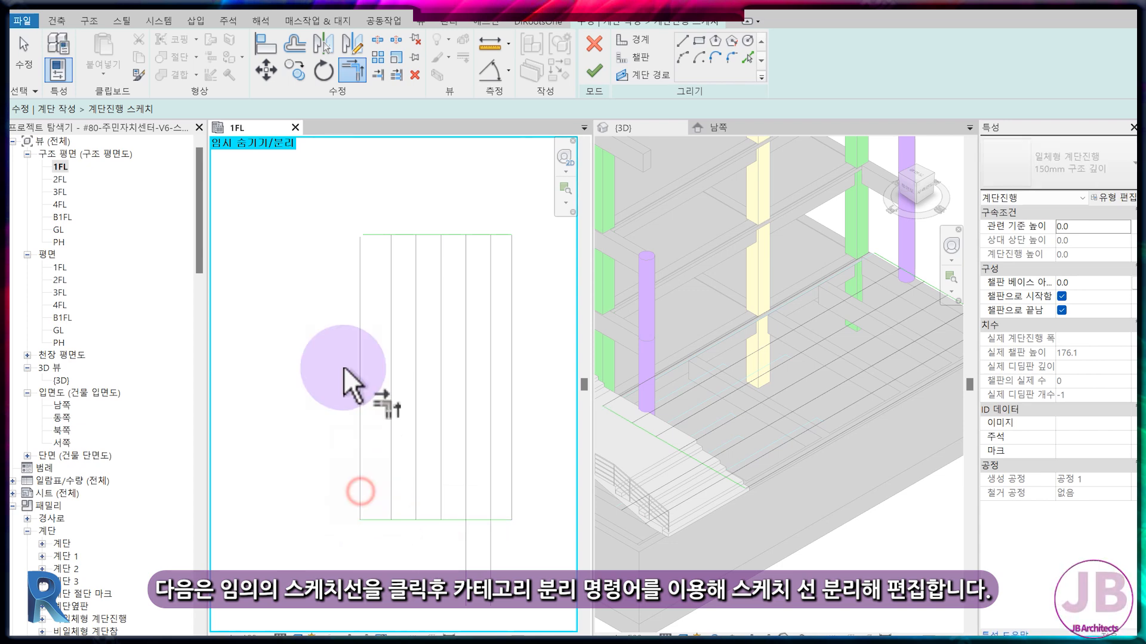
{"action": "left_click", "coordinate": [360, 301]}
{"action": "left_click", "coordinate": [374, 234]}
Trim the overlong intermediate riser lines back to the lower boundary with Trim/Extend.
{"action": "key", "text": "t"}
{"action": "key", "text": "e"}
{"action": "scroll", "coordinate": [458, 549], "scroll_direction": "up", "scroll_amount": 2}
{"action": "left_click", "coordinate": [481, 510]}
{"action": "left_click", "coordinate": [477, 473]}
{"action": "key", "text": "Escape"}
{"action": "key", "text": "Escape"}
Move the five intermediate riser lines together 300 mm toward the building.
{"action": "middle_click_drag", "start_coordinate": [455, 421], "coordinate": [452, 522]}
{"action": "left_click", "coordinate": [501, 326]}
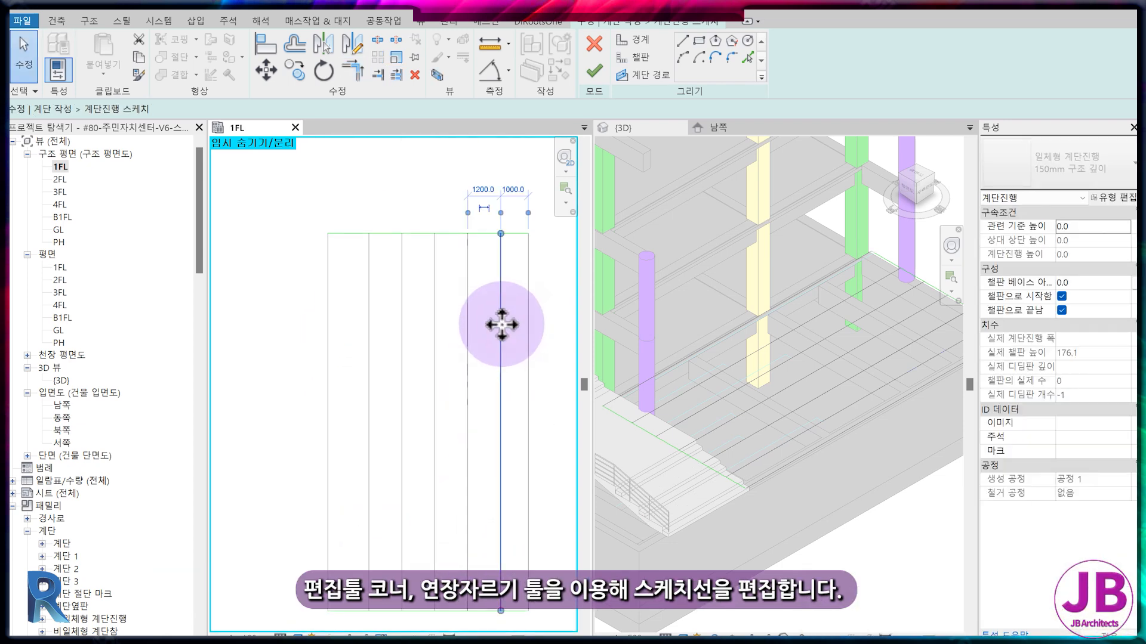
{"action": "left_click", "coordinate": [468, 330], "text": "ctrl"}
{"action": "left_click", "coordinate": [436, 327], "text": "ctrl"}
{"action": "left_click", "coordinate": [403, 326], "text": "ctrl"}
{"action": "left_click", "coordinate": [368, 327], "text": "ctrl"}
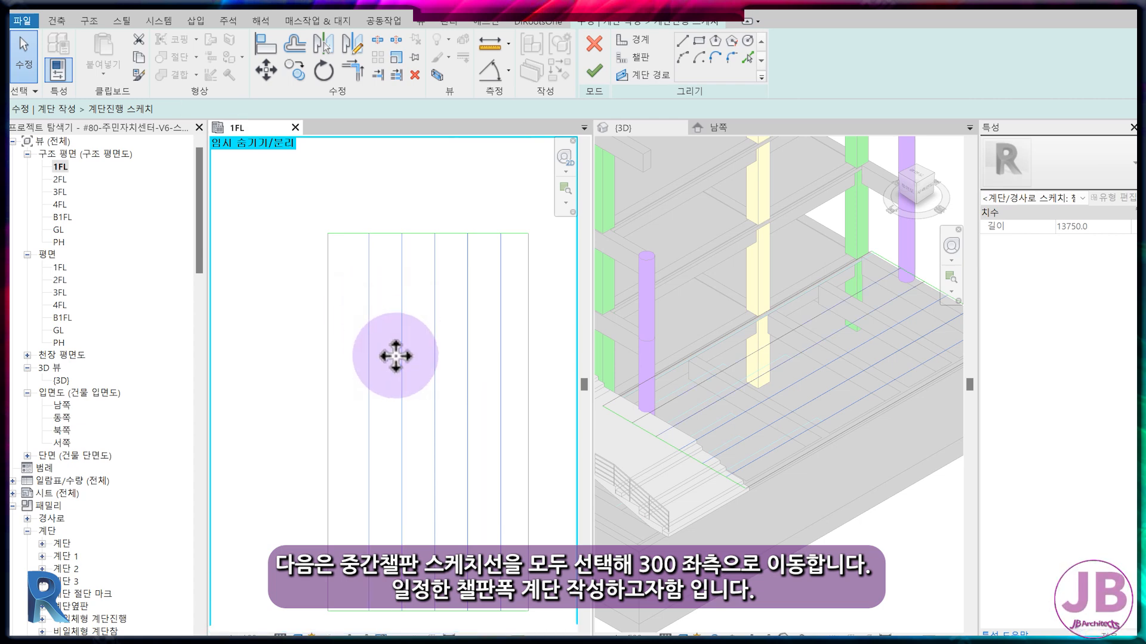
{"action": "key", "text": "m"}
{"action": "key", "text": "v"}
{"action": "left_click", "coordinate": [501, 352]}
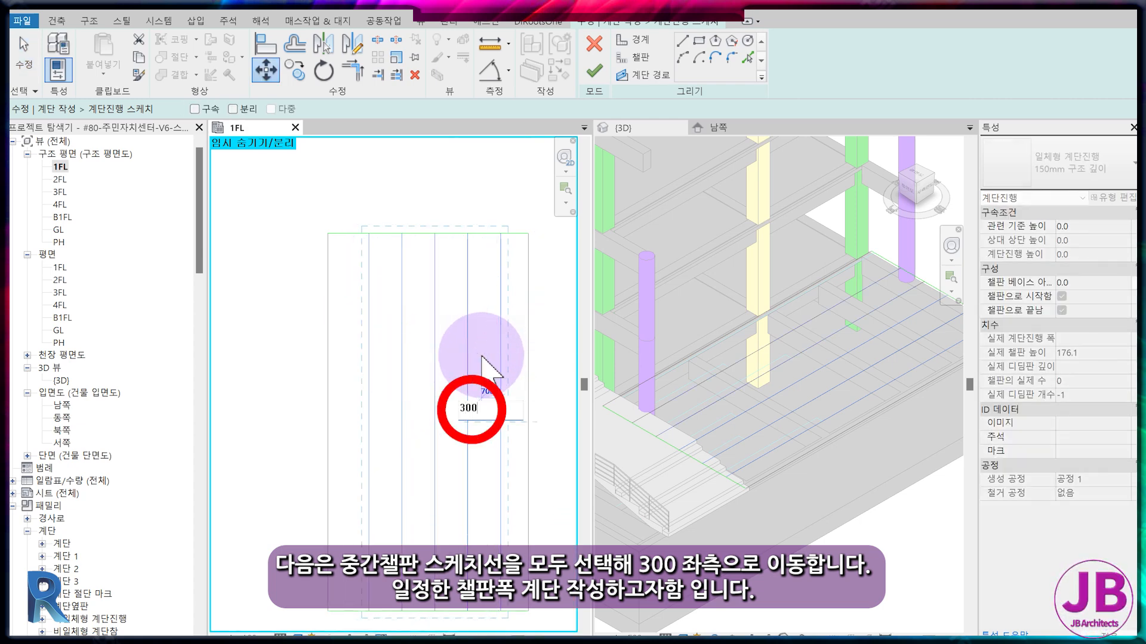
{"action": "type", "text": "300"}
{"action": "key", "text": "Return"}
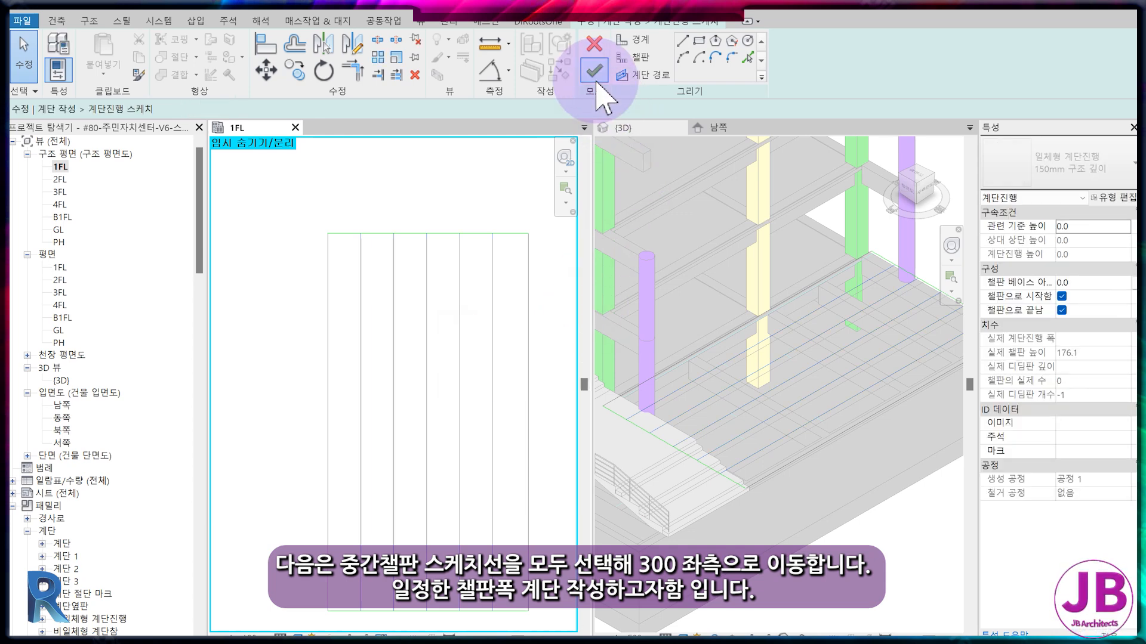
Finish the run sketch and the stand stair, and flip its up direction so it climbs toward the building.
{"action": "left_click", "coordinate": [595, 76]}
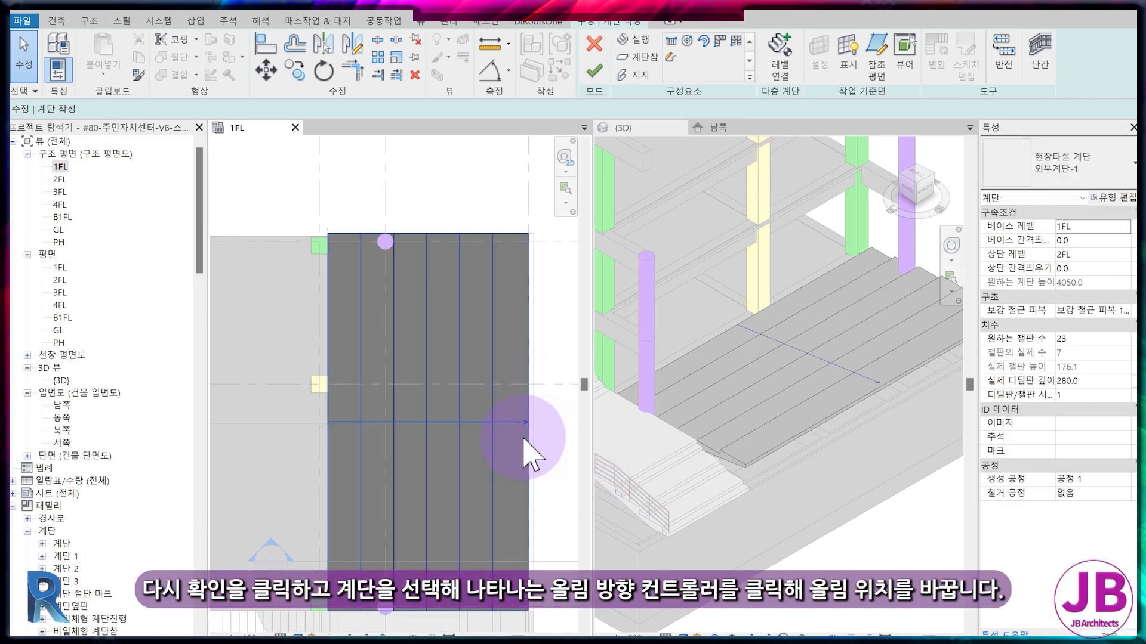
{"action": "left_click", "coordinate": [489, 468]}
{"action": "left_click", "coordinate": [595, 74]}
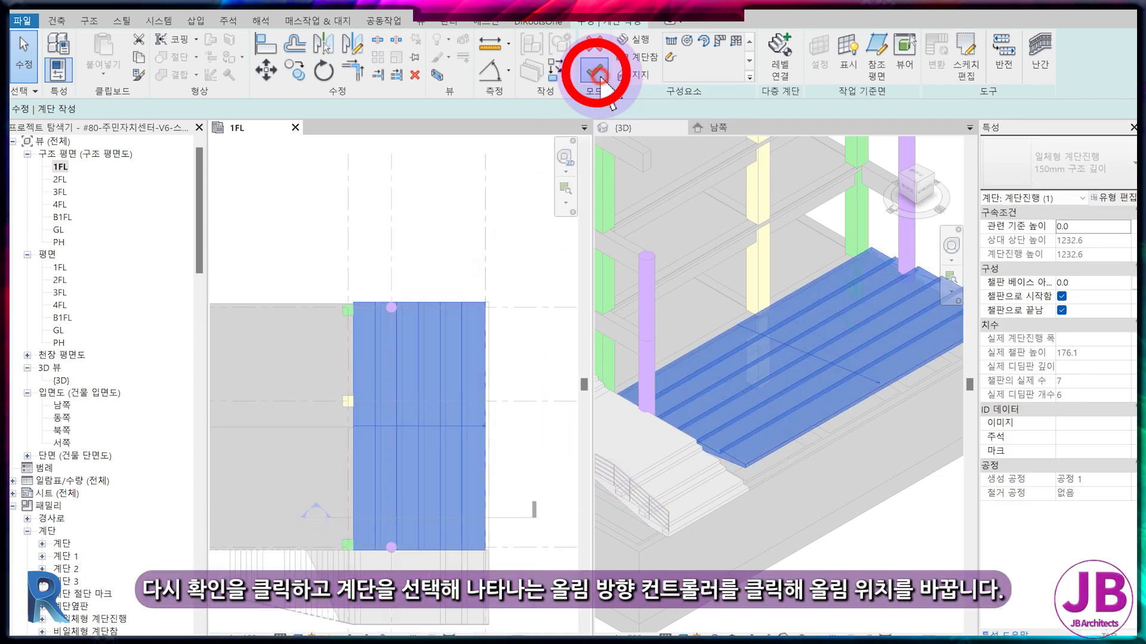
{"action": "left_click", "coordinate": [490, 432]}
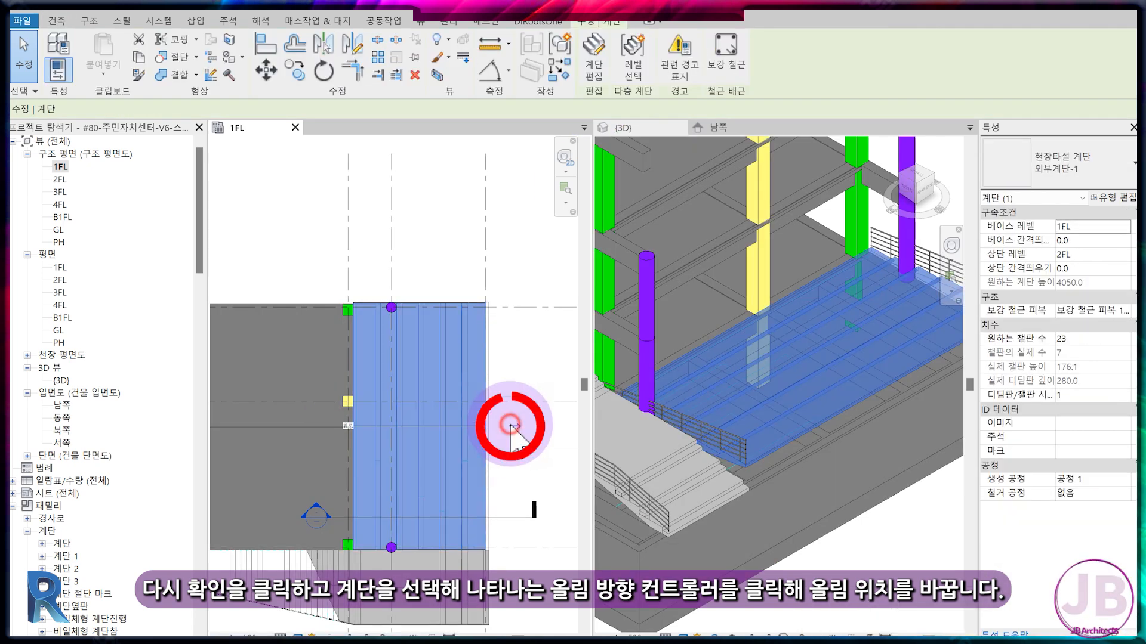
{"action": "left_click", "coordinate": [510, 427]}
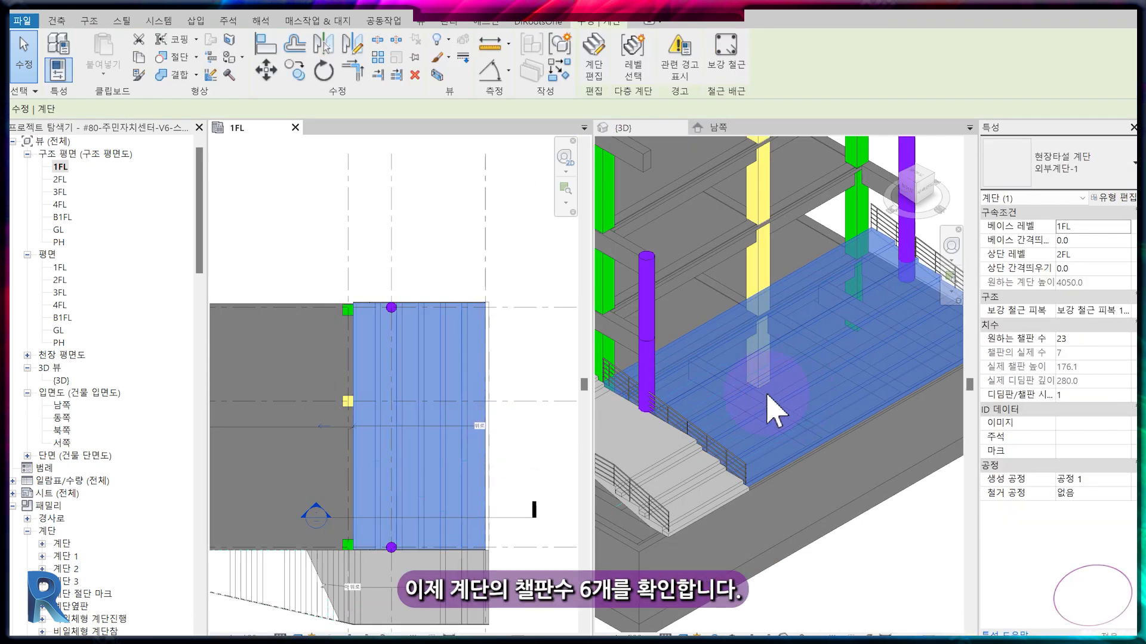
Check the stand stair's riser count in the 1FL plan and select the stair to view its properties.
{"action": "left_click", "coordinate": [652, 430]}
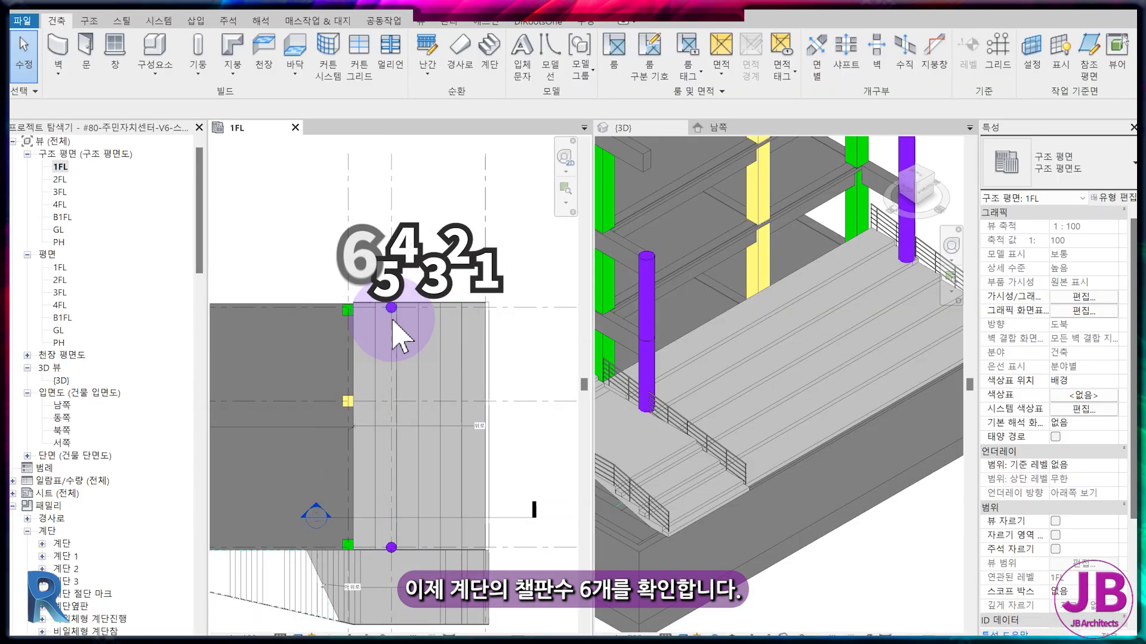
{"action": "left_click", "coordinate": [467, 375]}
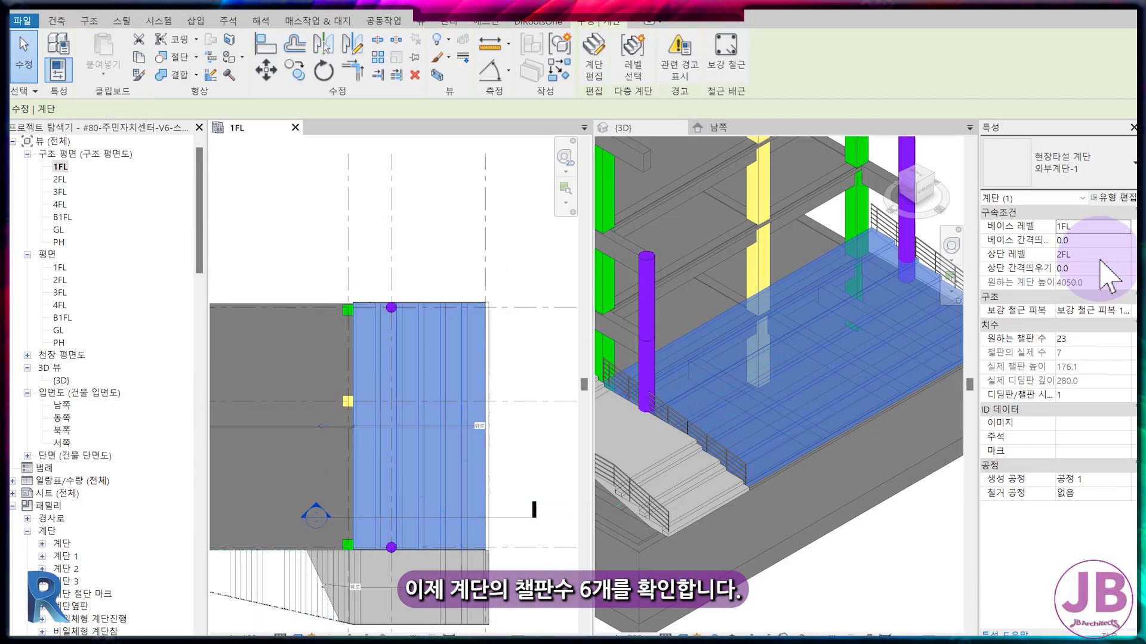
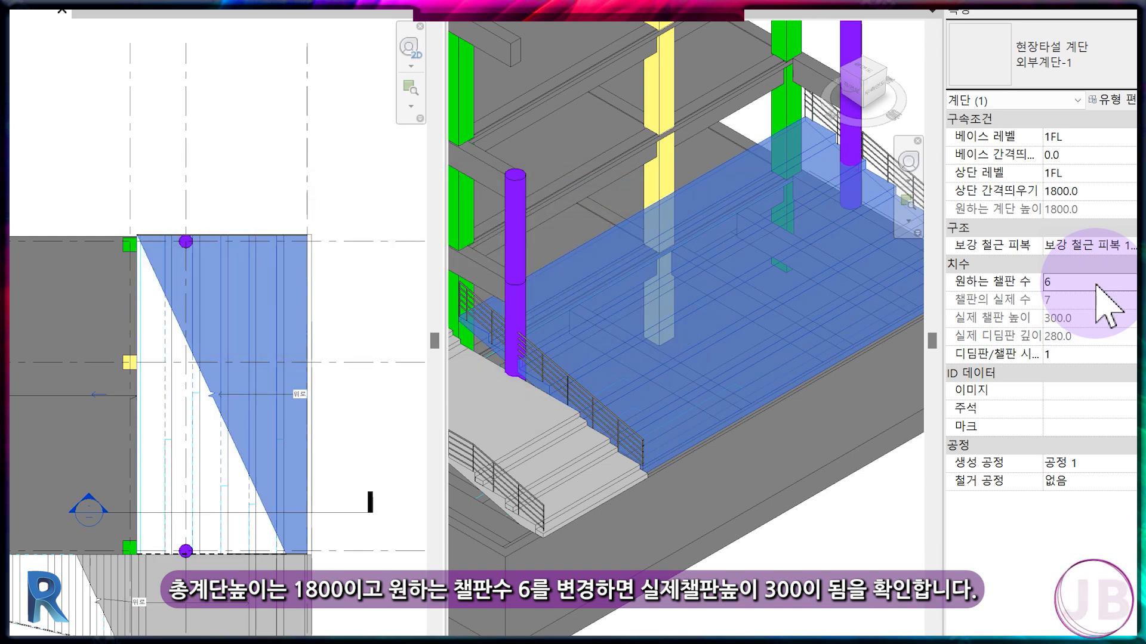
Hide the previously built lower exterior stair in the south elevation using Hide Elements.
{"action": "left_click", "coordinate": [720, 358]}
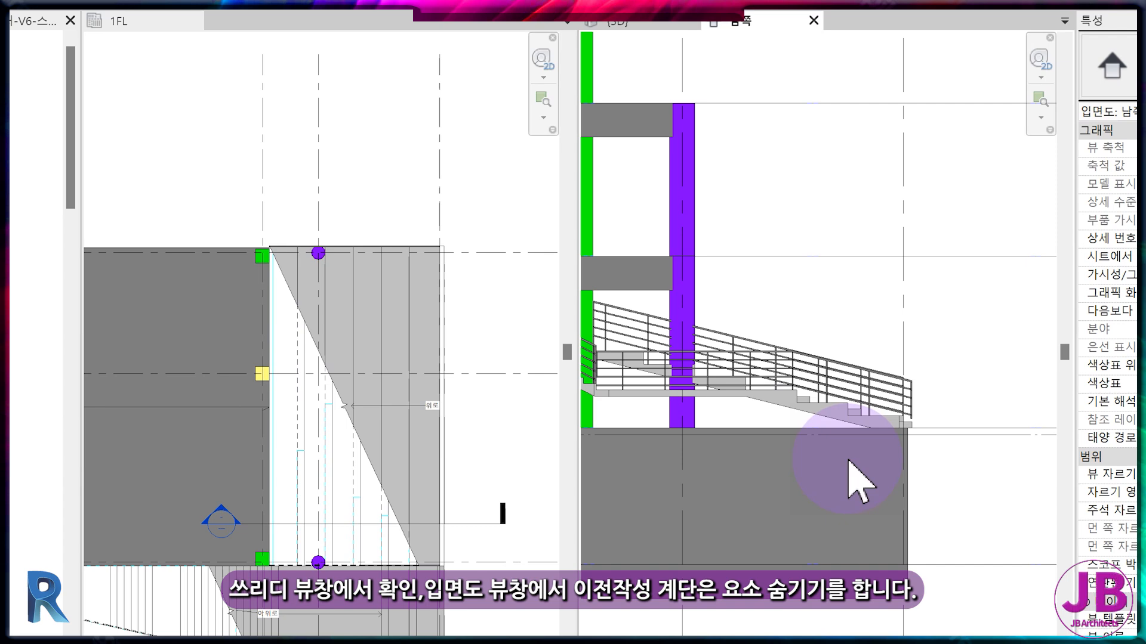
{"action": "scroll", "coordinate": [848, 460], "scroll_direction": "up", "scroll_amount": 1}
{"action": "left_click", "coordinate": [747, 397]}
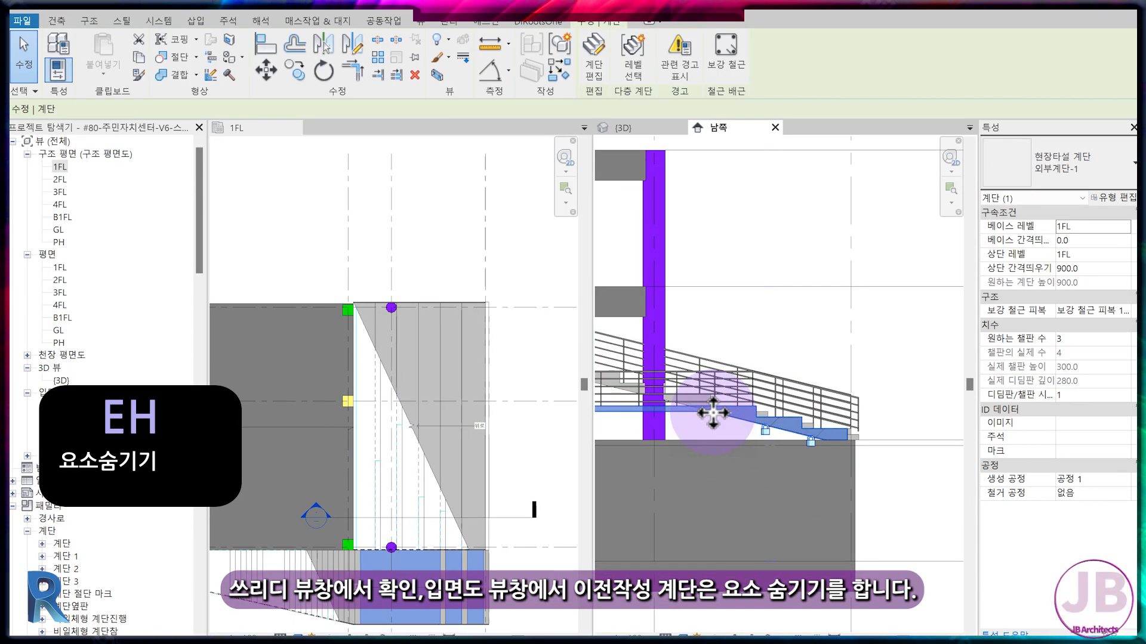
{"action": "key", "text": "e"}
{"action": "key", "text": "h"}
Hide the three small in-place step blocks of the earlier stair in the south elevation.
{"action": "left_click", "coordinate": [762, 417]}
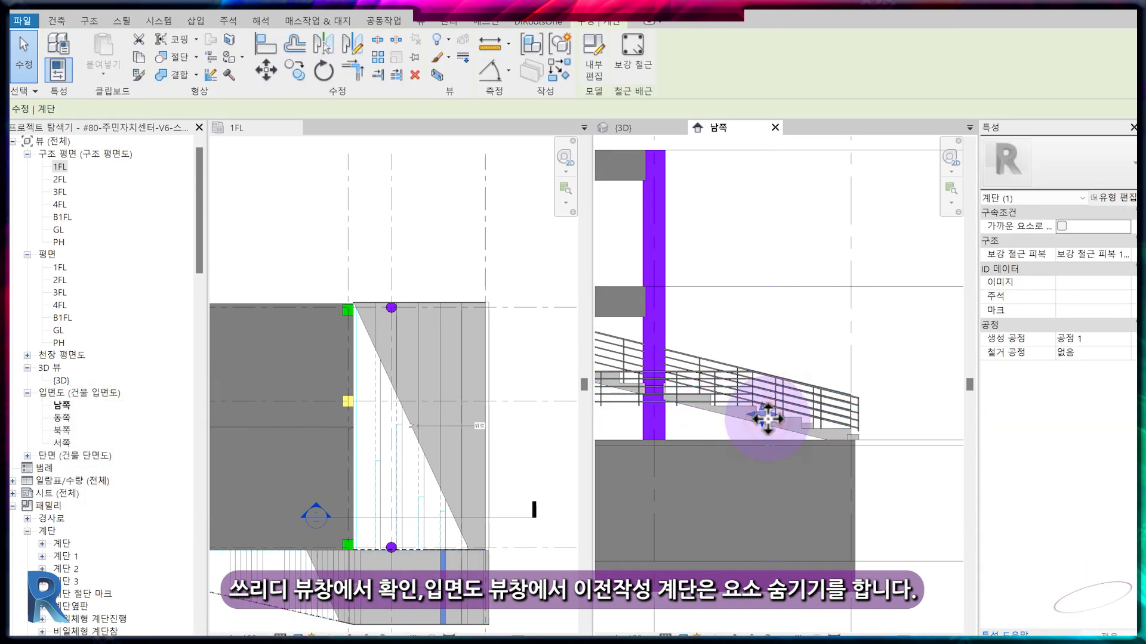
{"action": "key", "text": "e"}
{"action": "key", "text": "h"}
{"action": "scroll", "coordinate": [700, 268], "scroll_direction": "up", "scroll_amount": 1}
{"action": "scroll", "coordinate": [852, 490], "scroll_direction": "up", "scroll_amount": 1}
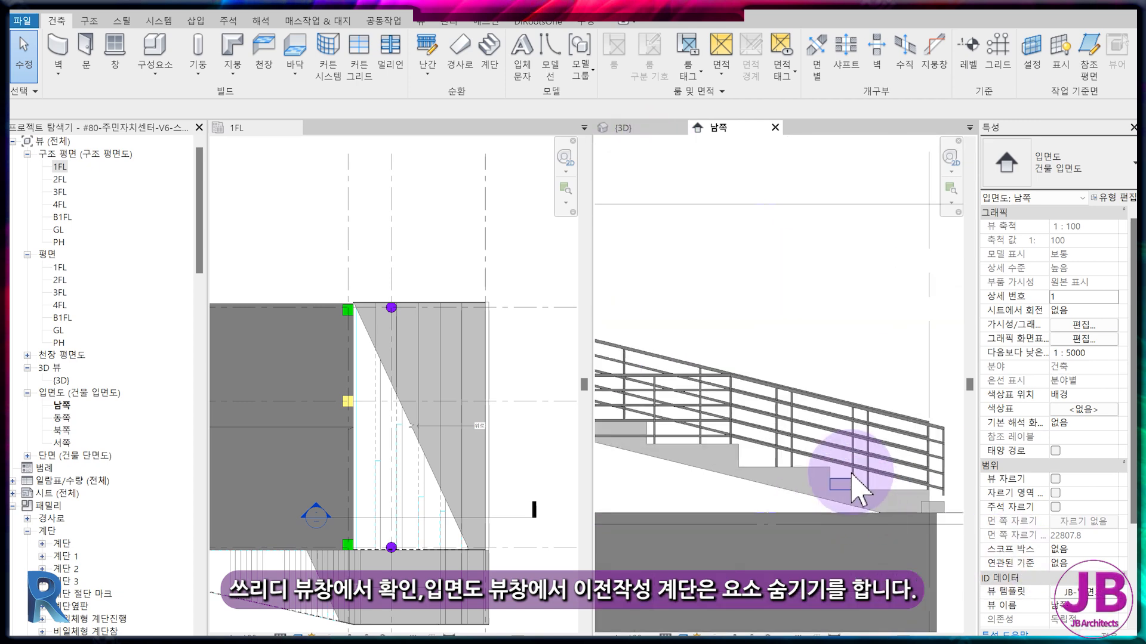
{"action": "left_click", "coordinate": [843, 476]}
{"action": "key", "text": "e"}
{"action": "key", "text": "h"}
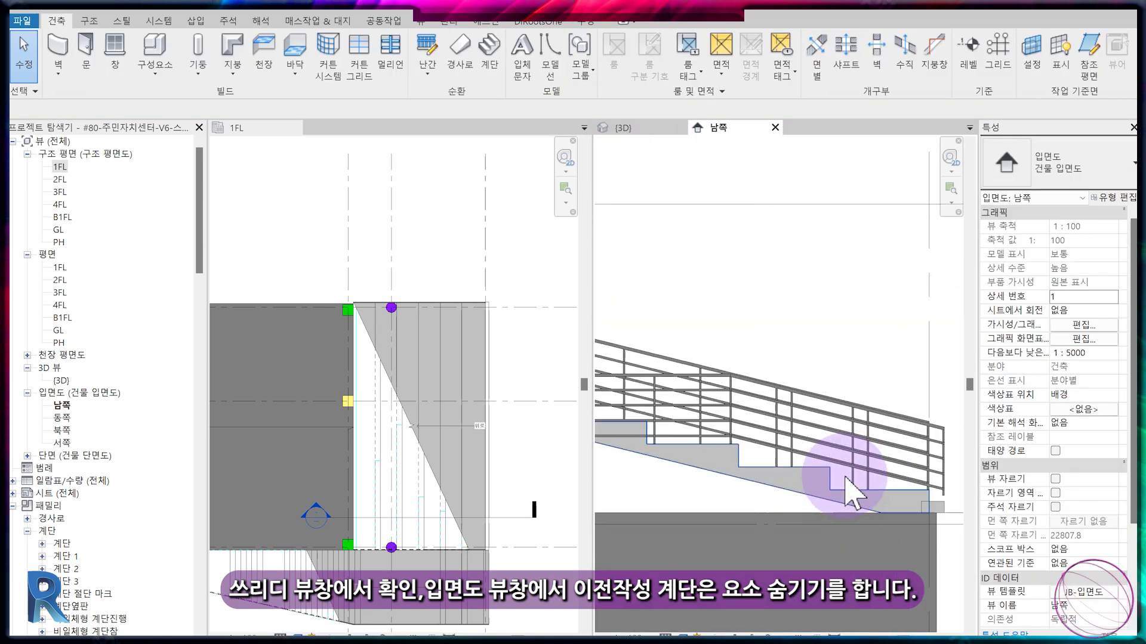
{"action": "left_click", "coordinate": [950, 505]}
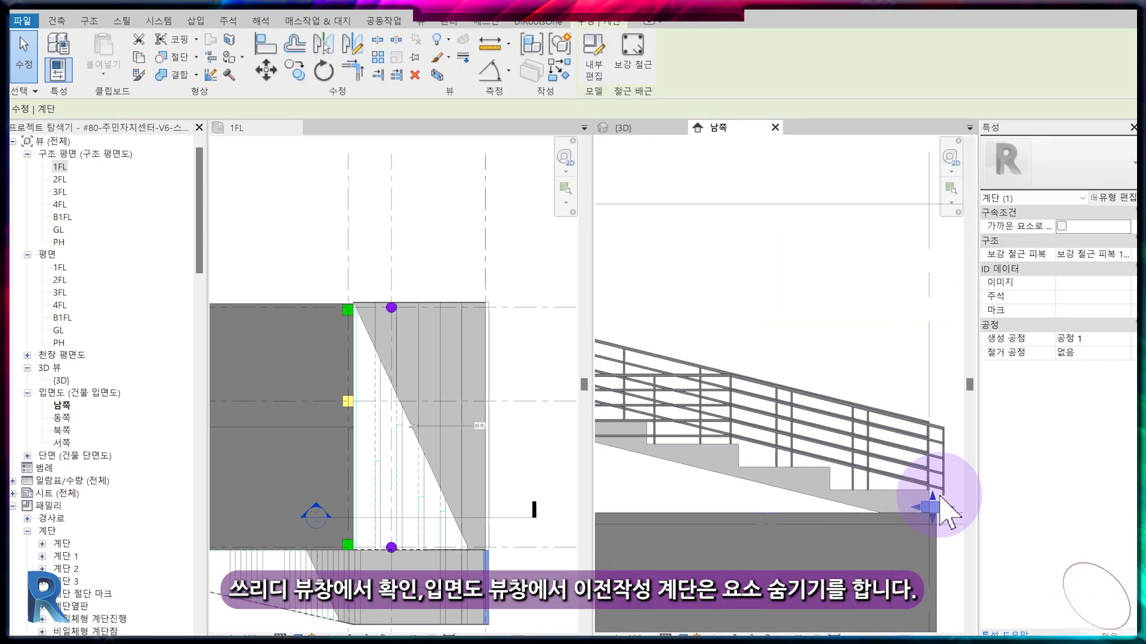
{"action": "key", "text": "e"}
{"action": "key", "text": "h"}
{"action": "scroll", "coordinate": [767, 404], "scroll_direction": "down", "scroll_amount": 1}
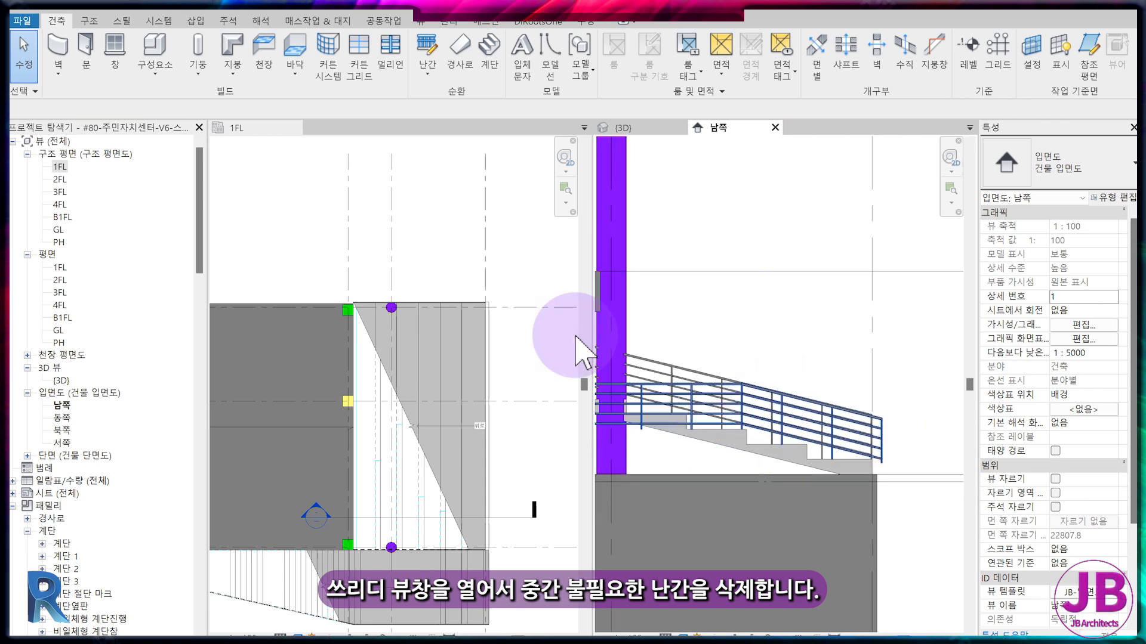
Delete the unneeded middle railing between the stand stair and the adjoining stair in the 3D view.
{"action": "left_click", "coordinate": [657, 128]}
{"action": "left_click", "coordinate": [709, 429]}
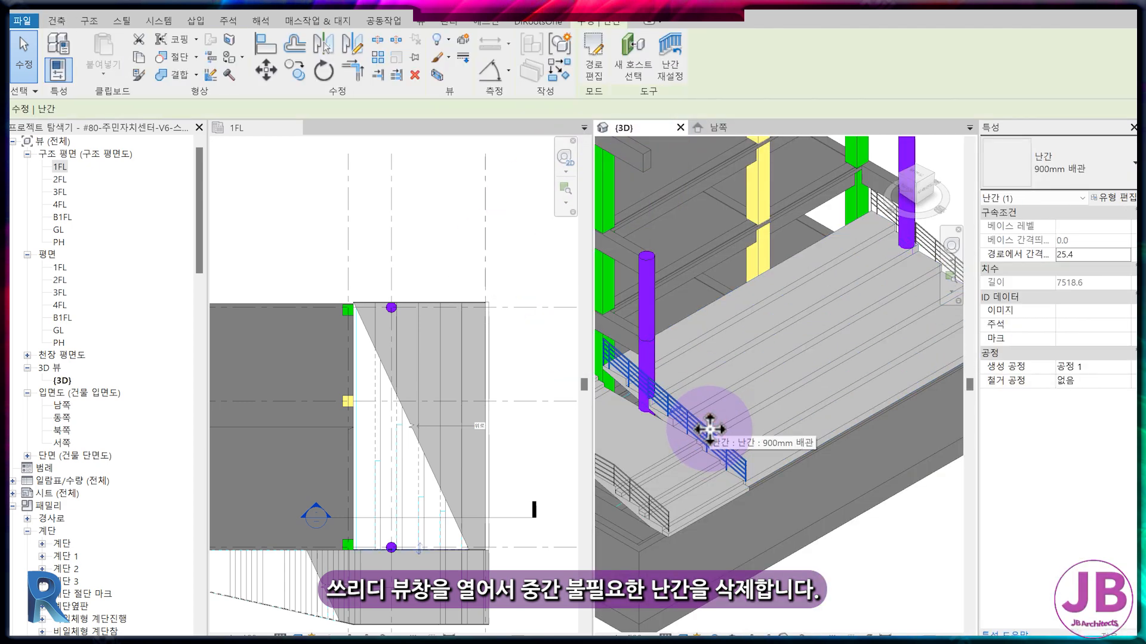
{"action": "key", "text": "Delete"}
Hide the earlier stair's remaining front railing in the south elevation.
{"action": "left_click", "coordinate": [735, 128]}
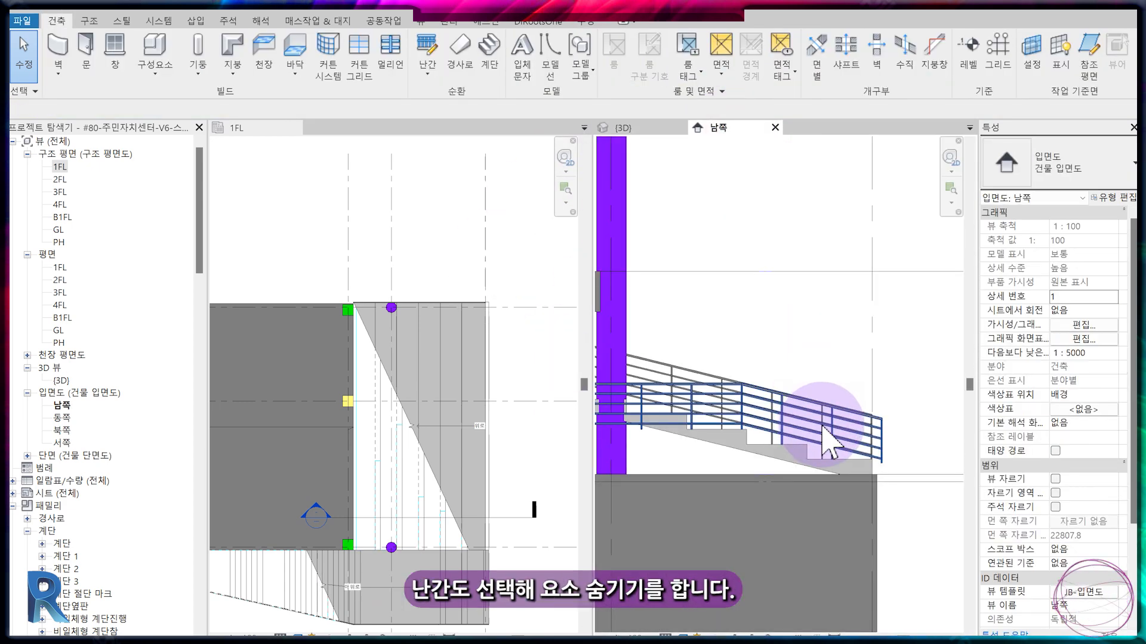
{"action": "left_click", "coordinate": [813, 447]}
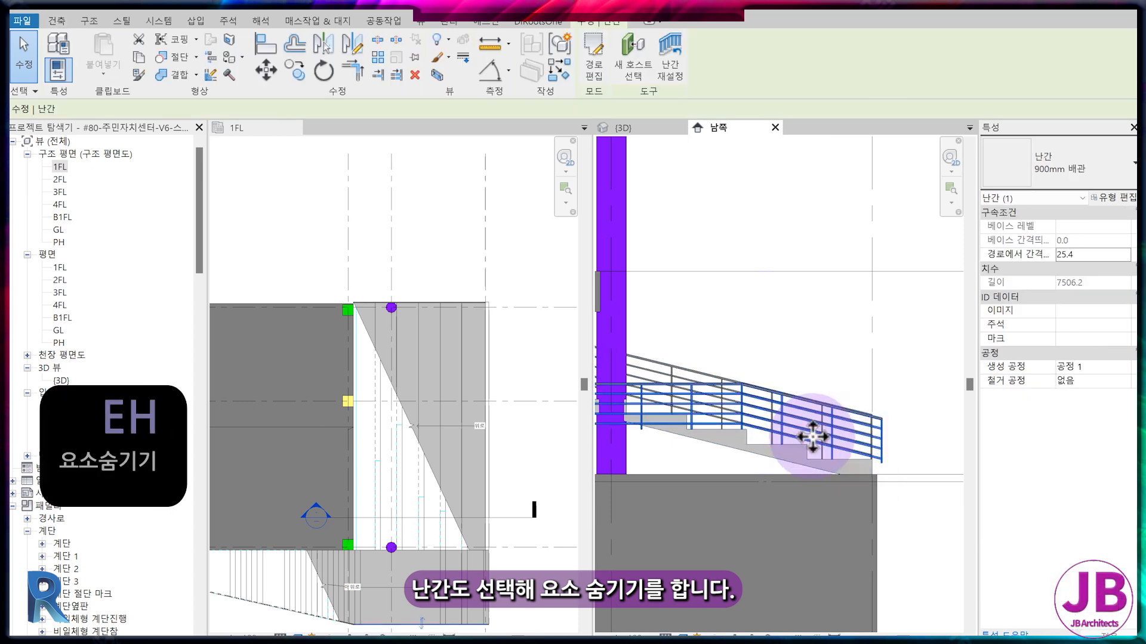
{"action": "key", "text": "e"}
{"action": "key", "text": "h"}
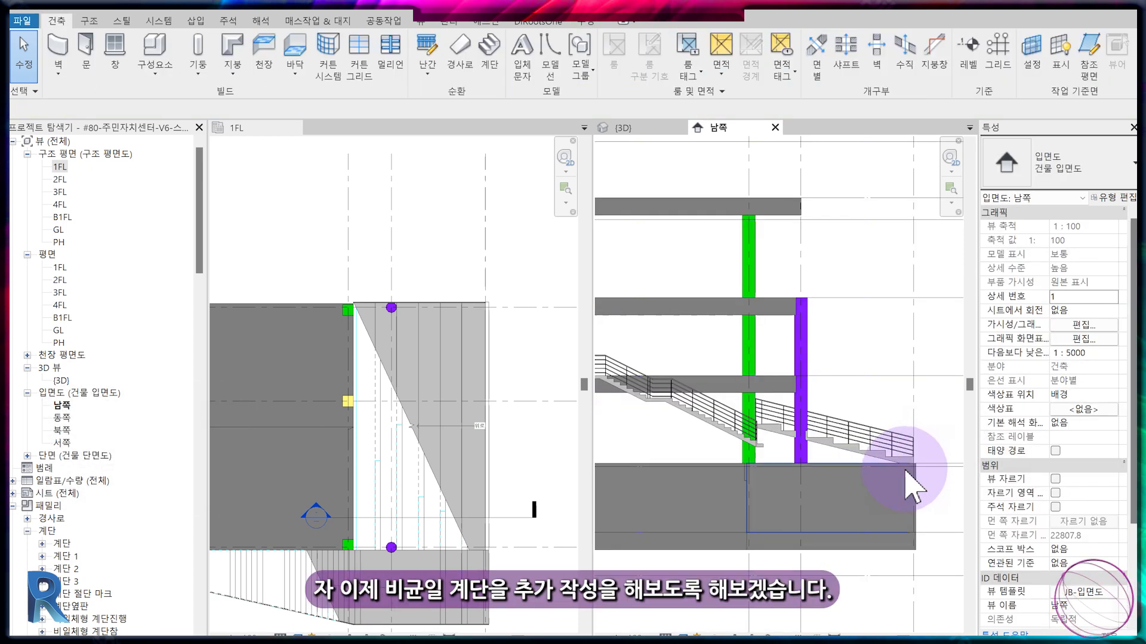
Set the base offset of the imported drawing 외부계단.dwg to 1800 from the 1FL plan.
{"action": "left_click", "coordinate": [624, 128]}
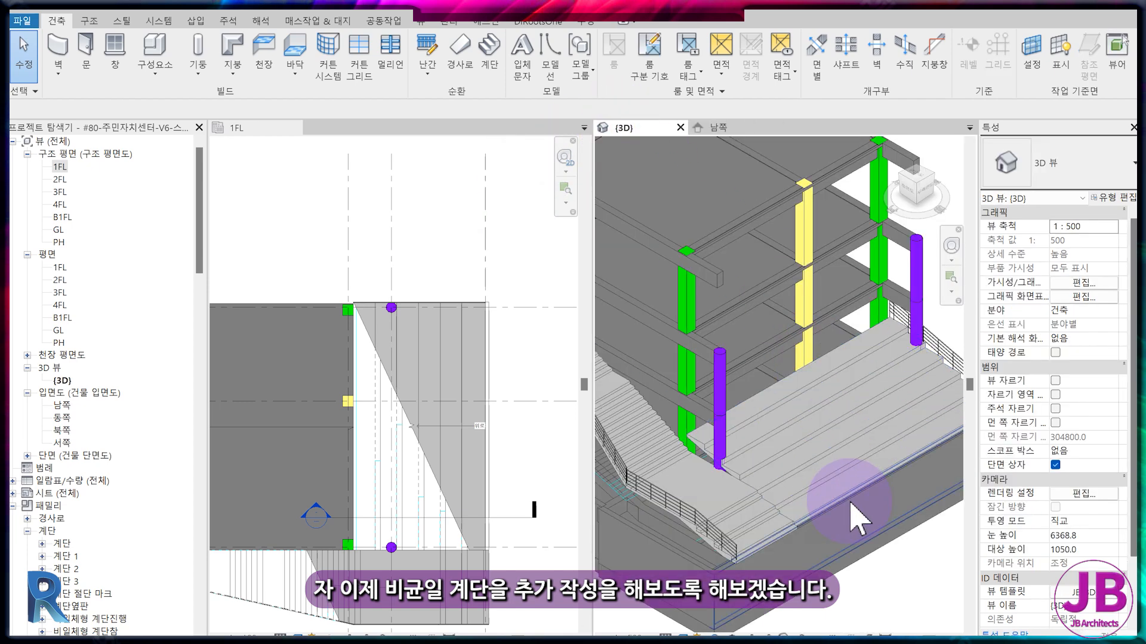
{"action": "scroll", "coordinate": [823, 535], "scroll_direction": "up", "scroll_amount": 5}
{"action": "scroll", "coordinate": [723, 493], "scroll_direction": "up", "scroll_amount": 4}
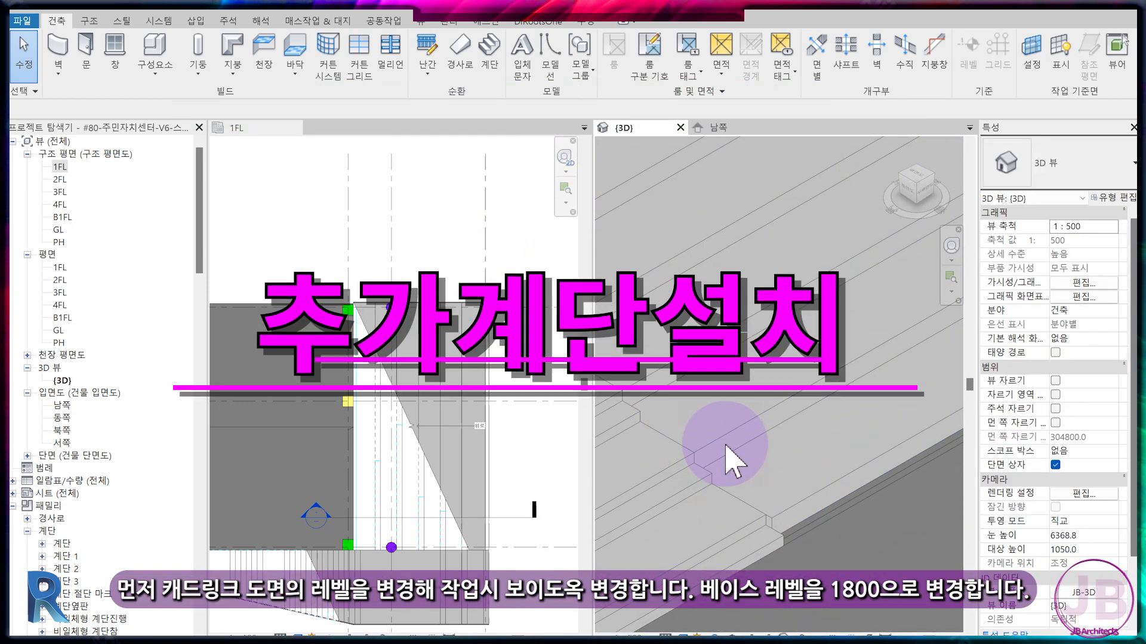
{"action": "scroll", "coordinate": [761, 485], "scroll_direction": "down", "scroll_amount": 5}
{"action": "scroll", "coordinate": [770, 503], "scroll_direction": "down", "scroll_amount": 2}
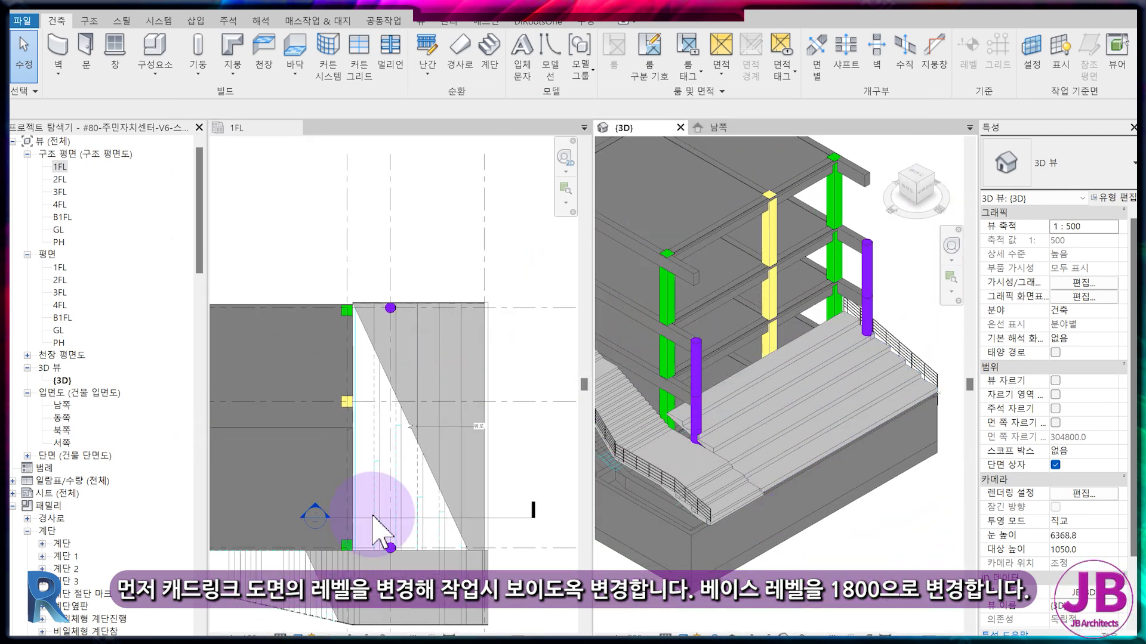
{"action": "scroll", "coordinate": [373, 516], "scroll_direction": "down", "scroll_amount": 3}
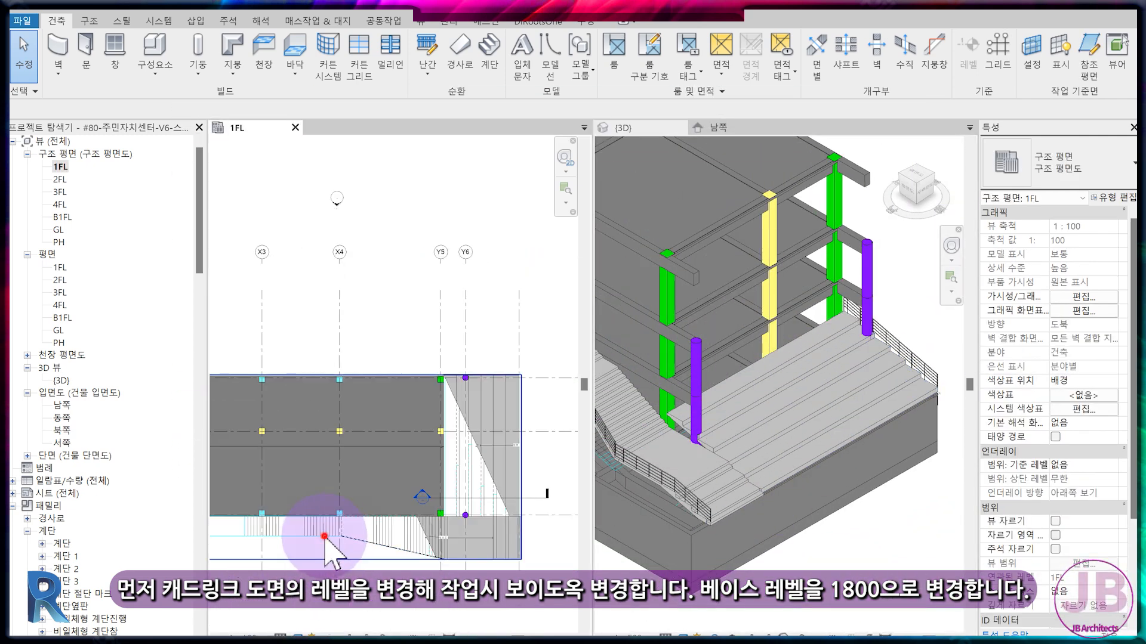
{"action": "left_click", "coordinate": [334, 528]}
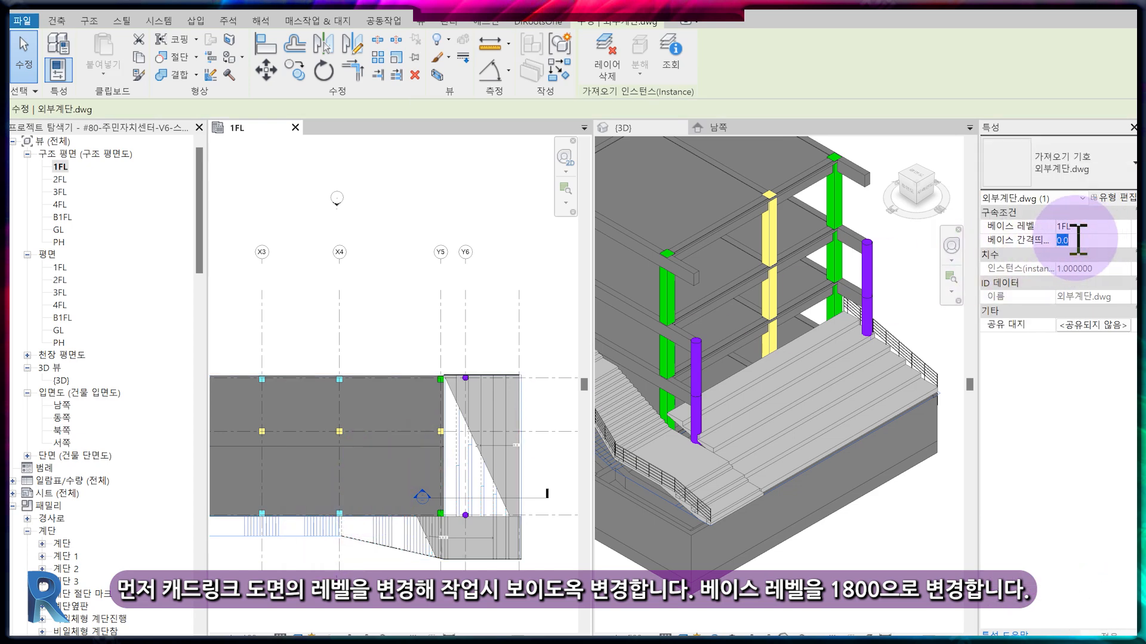
{"action": "type", "text": "180"}
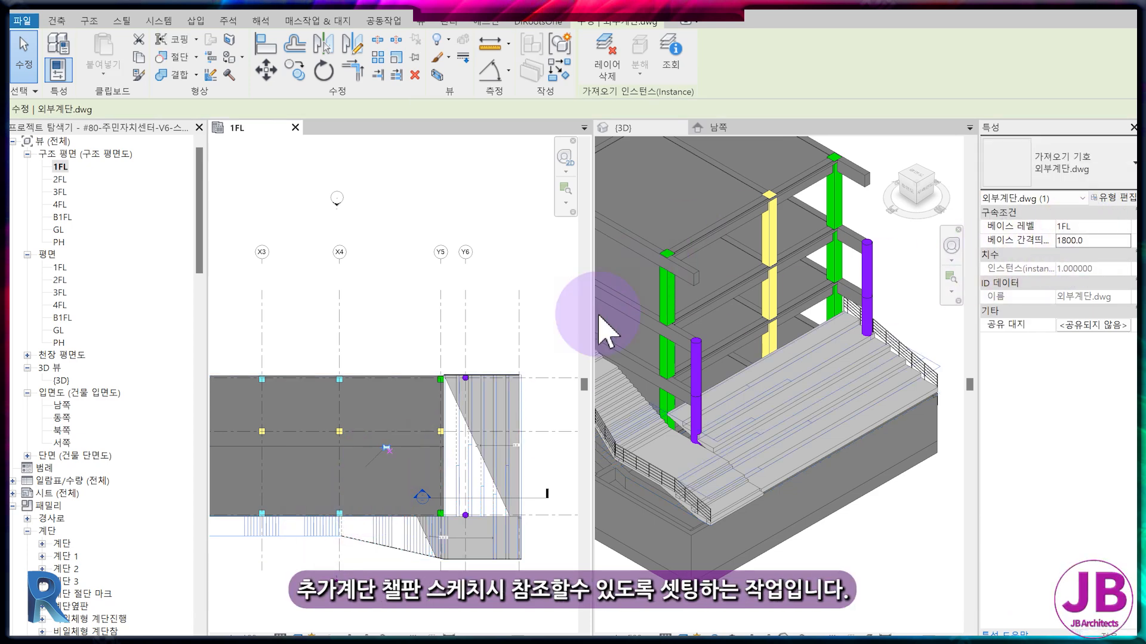
{"action": "left_click", "coordinate": [532, 374]}
Start an in-place model in the Stairs (계단) category and name it 스탠드계단.
{"action": "scroll", "coordinate": [462, 427], "scroll_direction": "up", "scroll_amount": 5}
{"action": "middle_click_drag", "start_coordinate": [446, 457], "coordinate": [376, 380]}
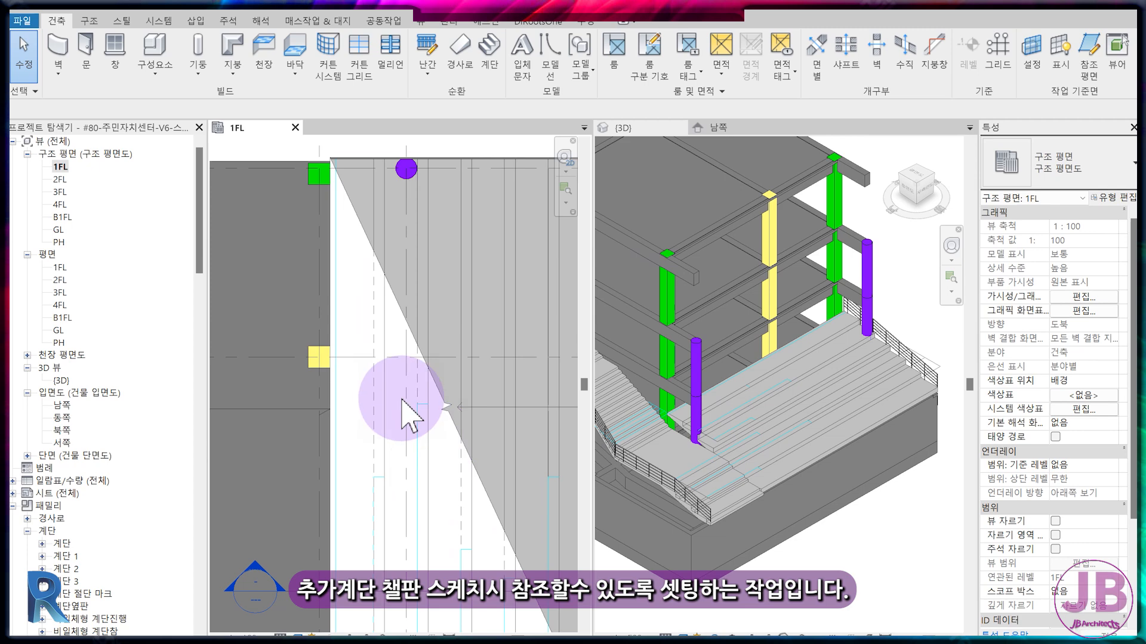
{"action": "middle_click_drag", "start_coordinate": [468, 491], "coordinate": [404, 419]}
{"action": "middle_click_drag", "start_coordinate": [288, 295], "coordinate": [349, 368]}
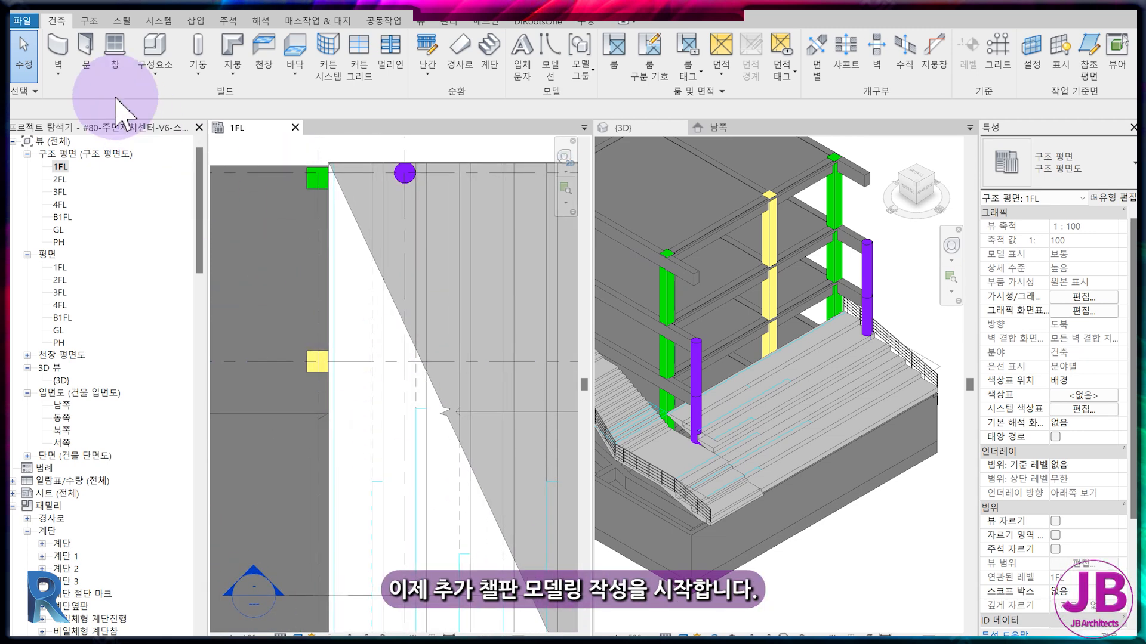
{"action": "left_click", "coordinate": [163, 76]}
{"action": "left_click", "coordinate": [179, 125]}
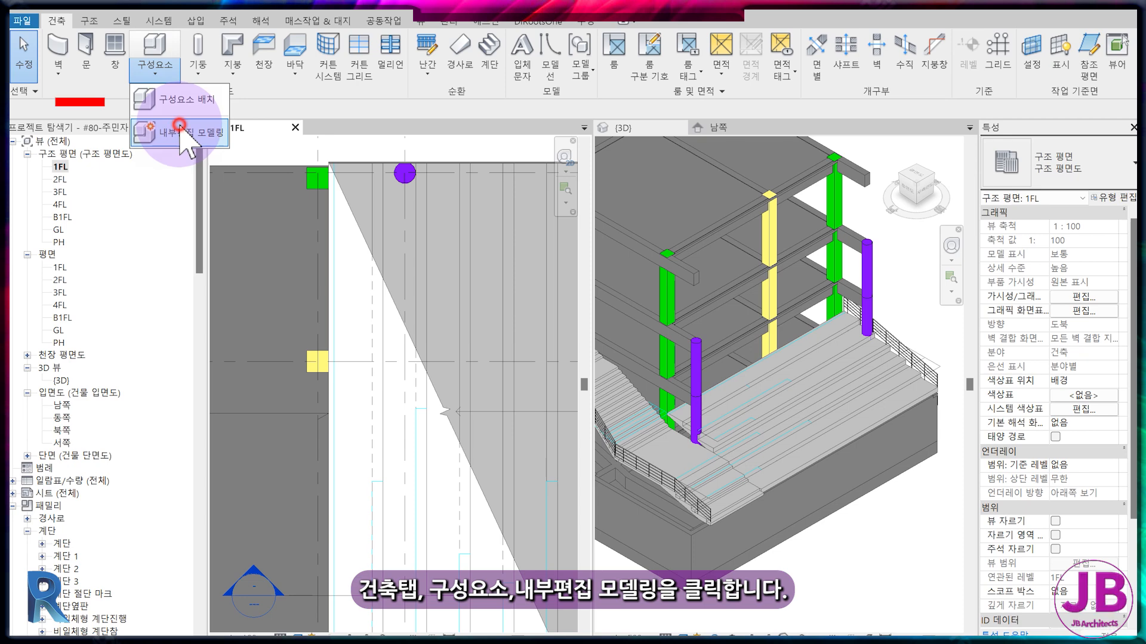
{"action": "left_click", "coordinate": [180, 129]}
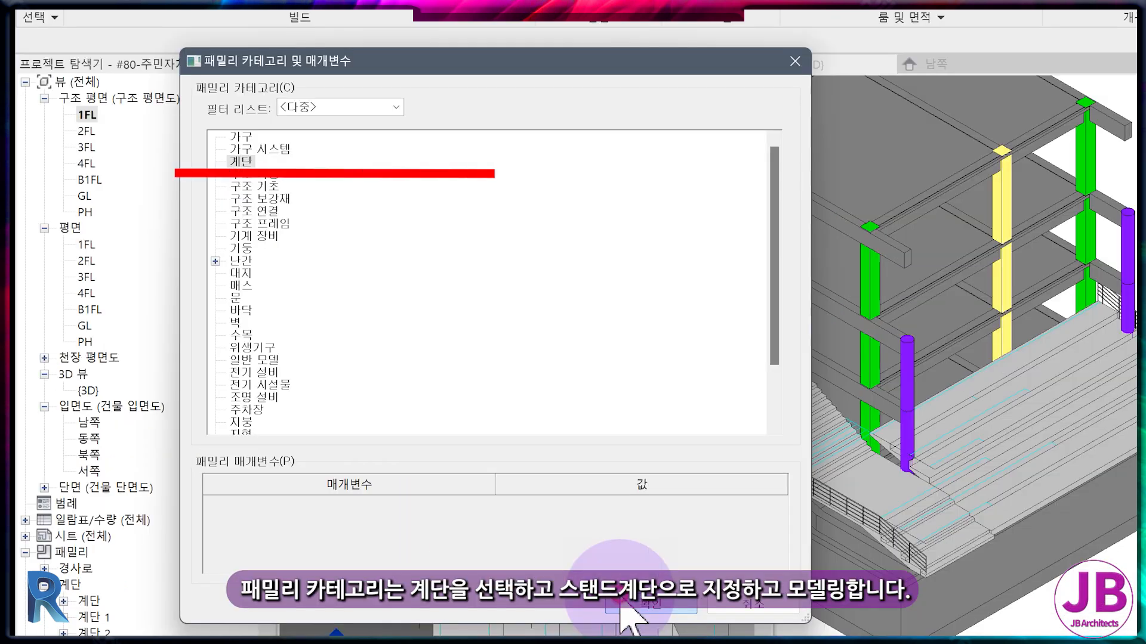
{"action": "left_click", "coordinate": [621, 603]}
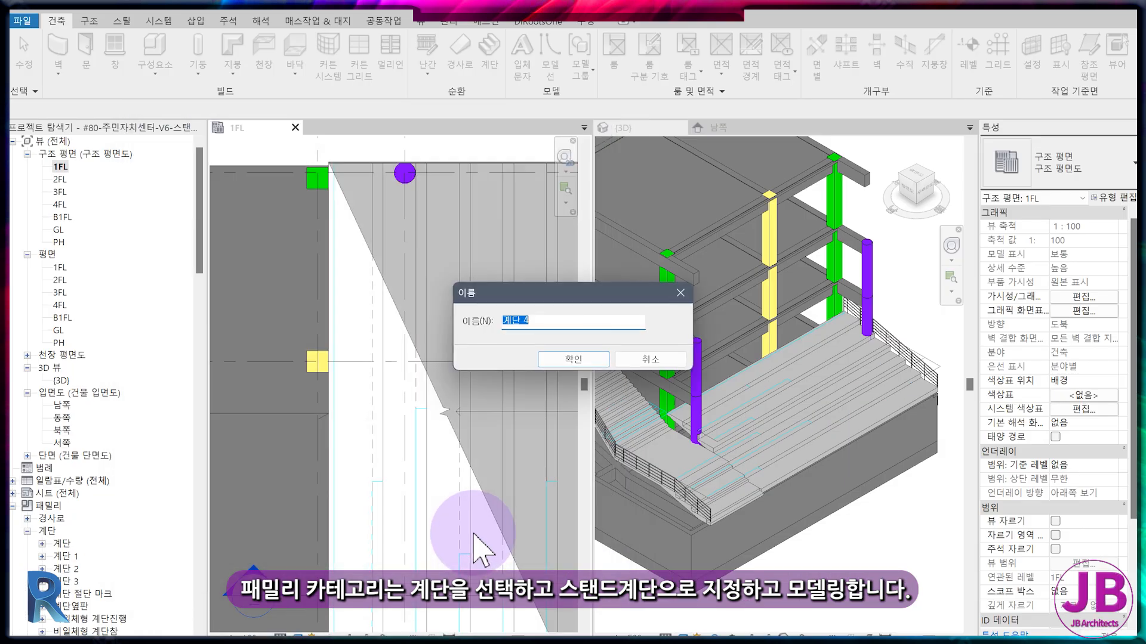
{"action": "type", "text": "스탠드계단"}
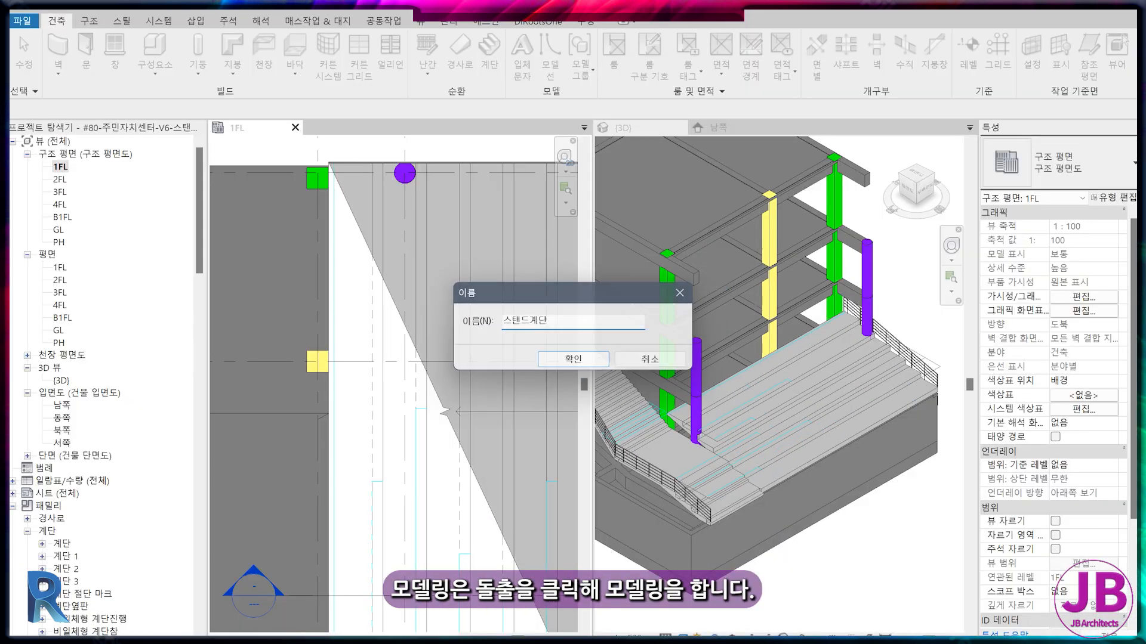
{"action": "key", "text": "Return"}
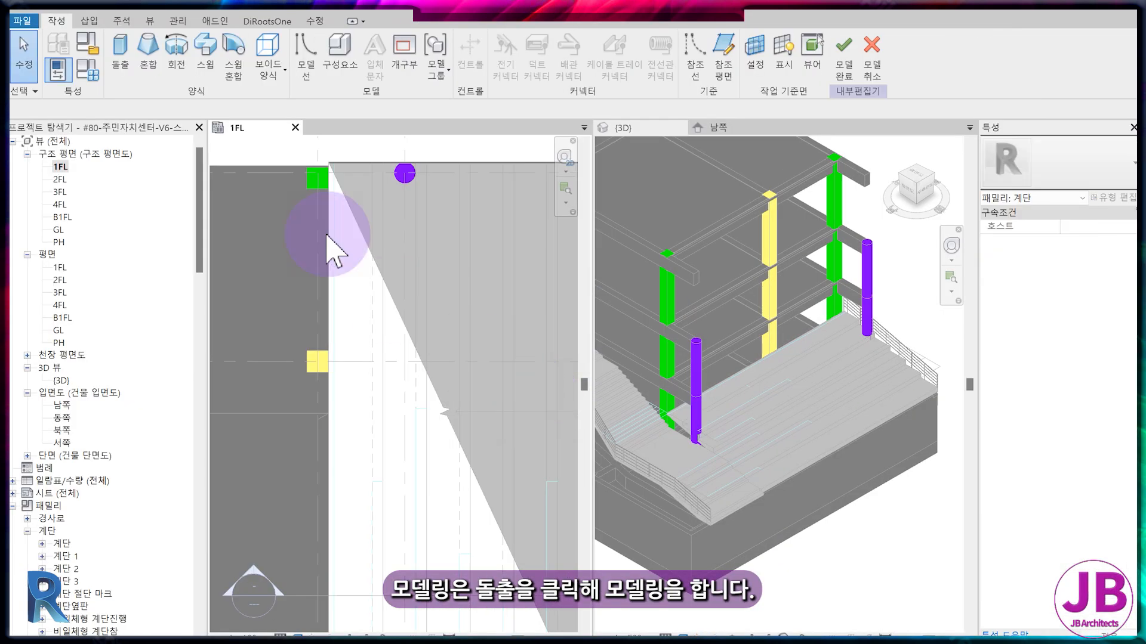
Extrude a rectangular step profile 300 mm wide and about 6875 mm long, sketched from the stand stair's upper edge in plan.
{"action": "left_click", "coordinate": [127, 57]}
{"action": "left_click", "coordinate": [571, 42]}
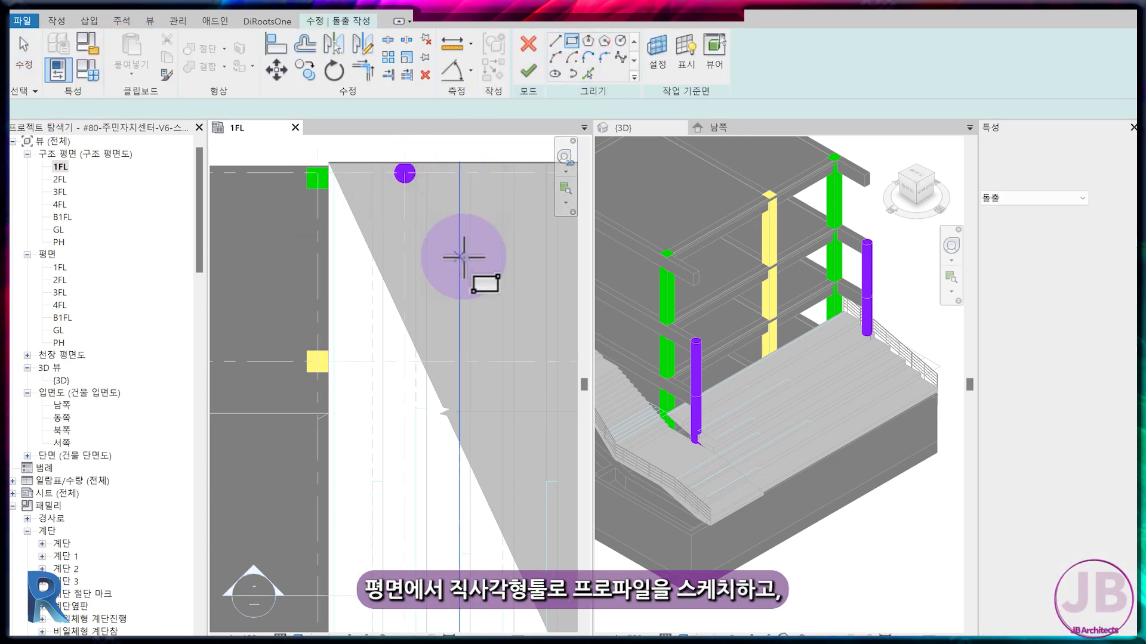
{"action": "left_click", "coordinate": [415, 162]}
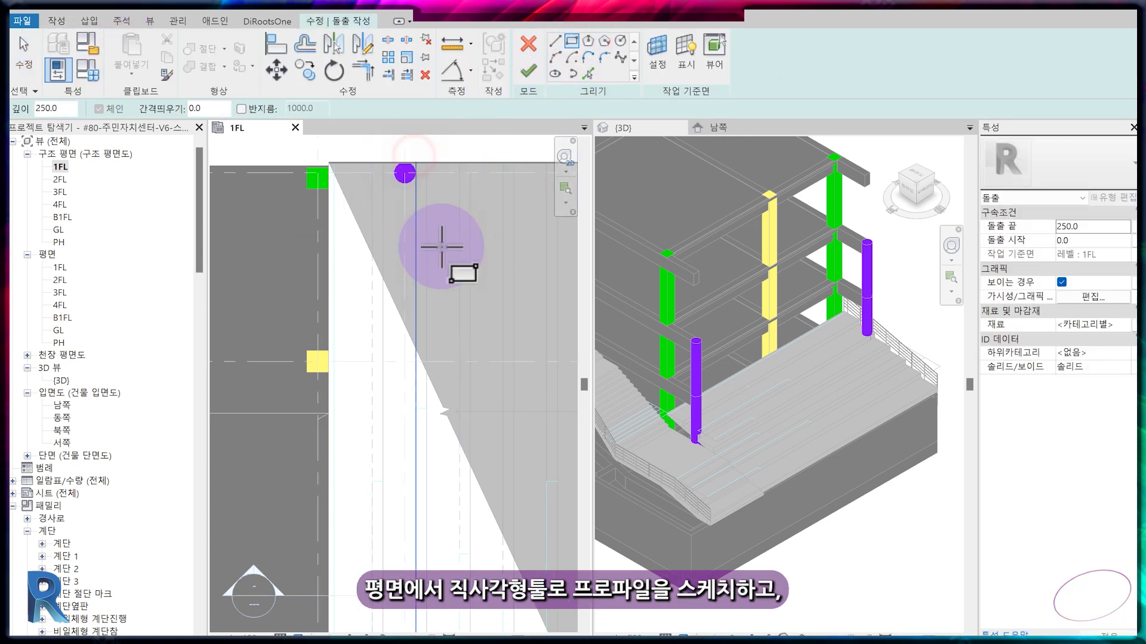
{"action": "left_click", "coordinate": [426, 412]}
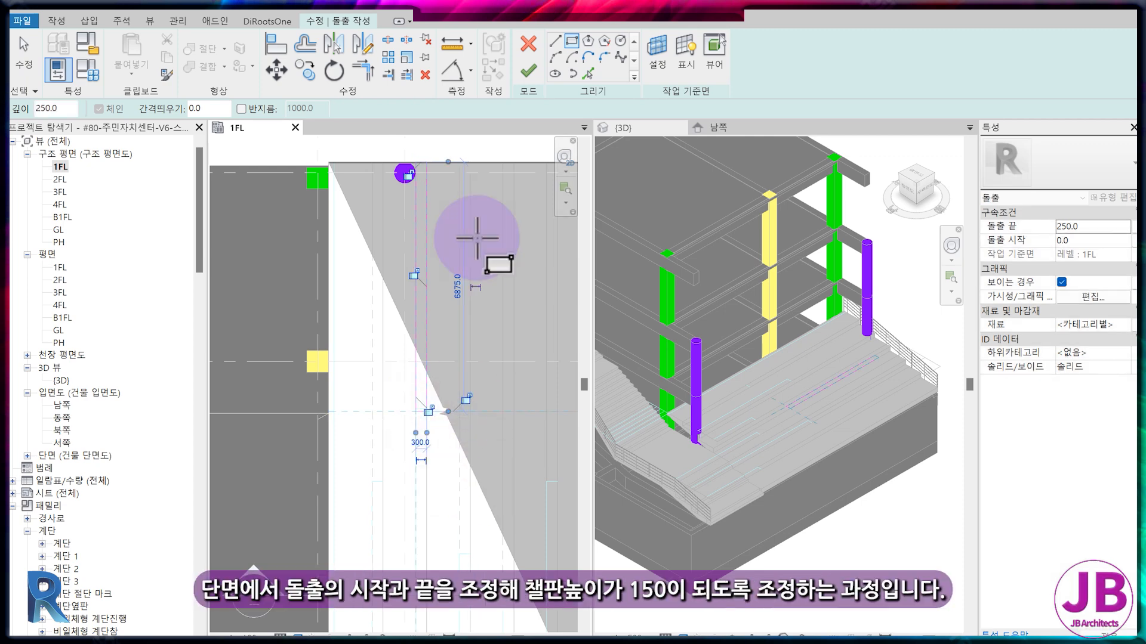
{"action": "left_click", "coordinate": [528, 72]}
Slightly shorten the lower end of the extruded step in the 1FL plan.
{"action": "scroll", "coordinate": [402, 458], "scroll_direction": "up", "scroll_amount": 2}
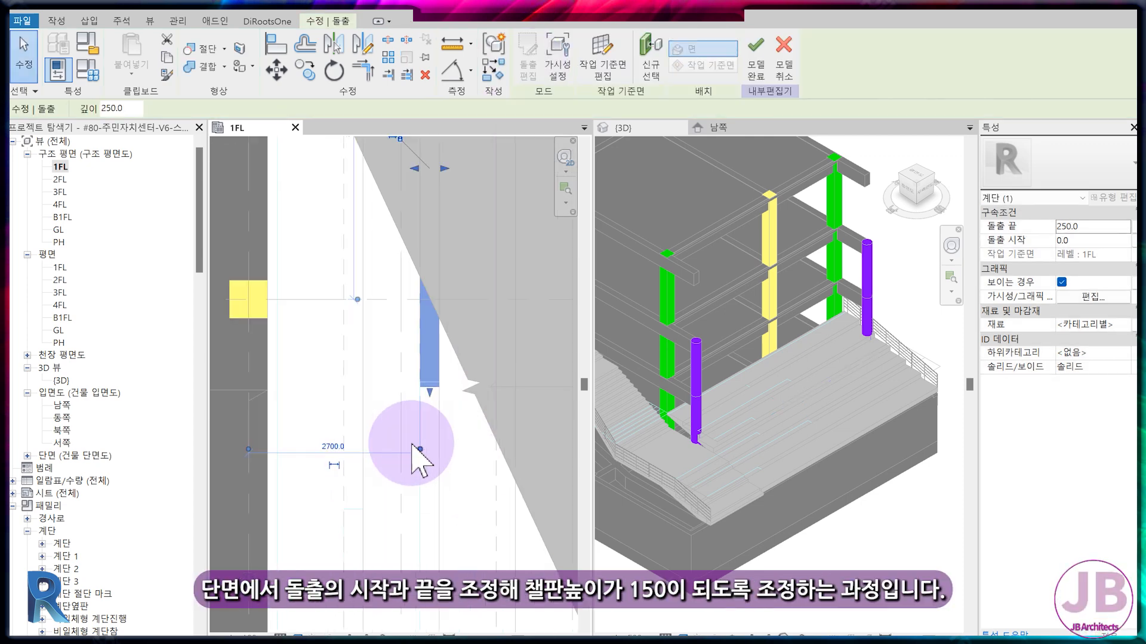
{"action": "left_click_drag", "start_coordinate": [433, 385], "coordinate": [433, 385]}
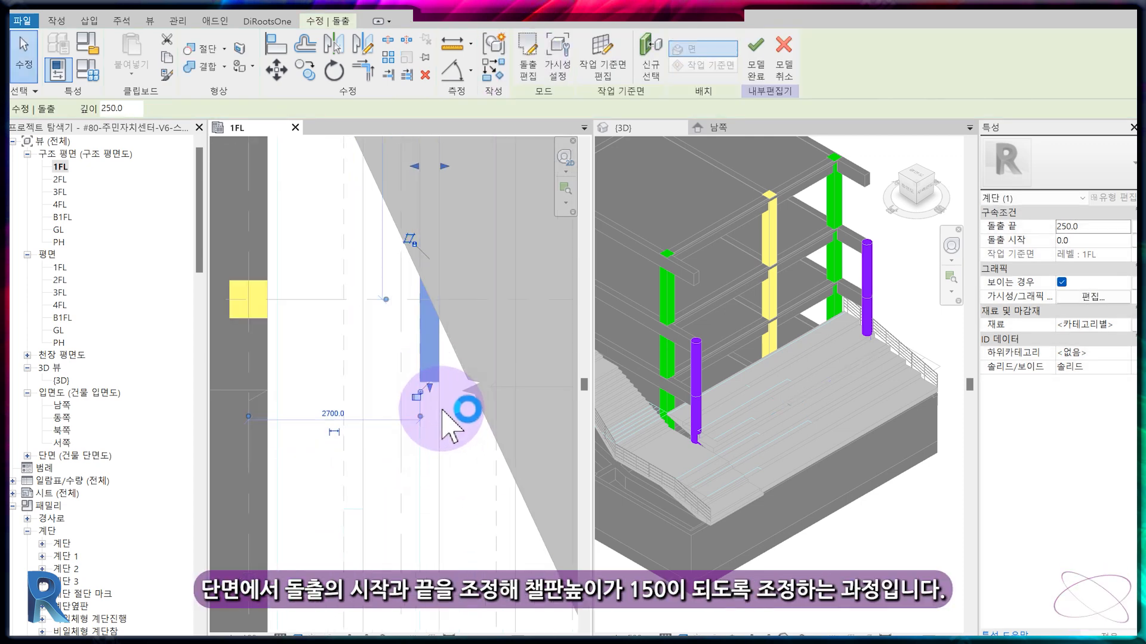
{"action": "left_click", "coordinate": [440, 412]}
Copy the extruded step with the Multiple option to the other step positions, two toward the outer edge 1200 mm apart and one toward the building.
{"action": "scroll", "coordinate": [432, 425], "scroll_direction": "down", "scroll_amount": 3}
{"action": "middle_click_drag", "start_coordinate": [434, 404], "coordinate": [355, 339]}
{"action": "left_click", "coordinate": [355, 339]}
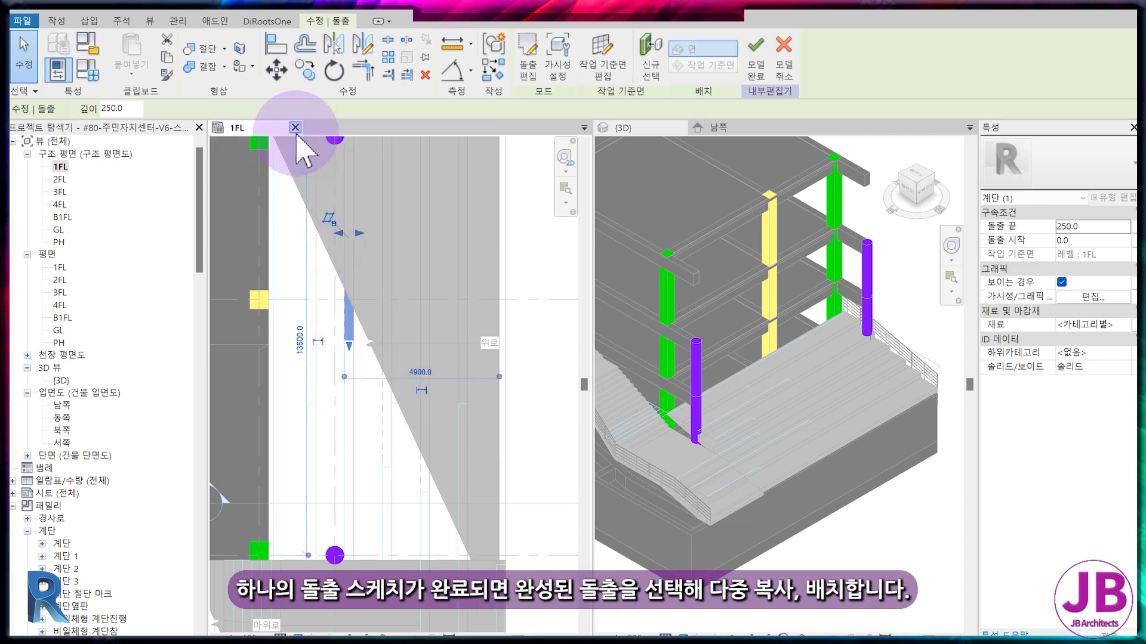
{"action": "left_click", "coordinate": [305, 71]}
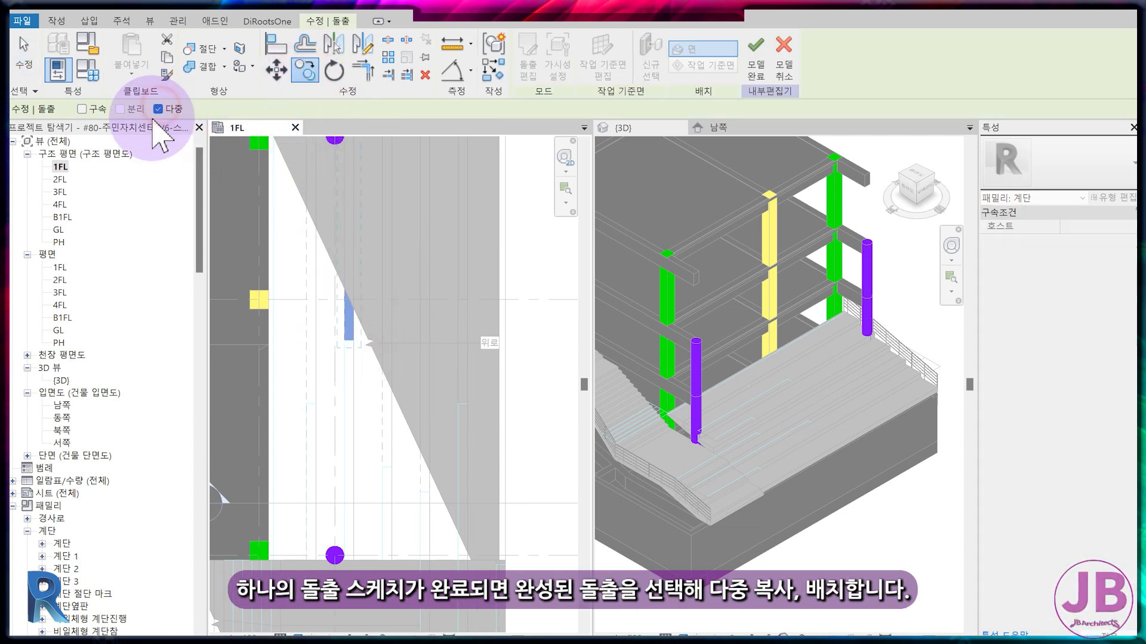
{"action": "left_click", "coordinate": [334, 317]}
{"action": "scroll", "coordinate": [340, 323], "scroll_direction": "up", "scroll_amount": 2}
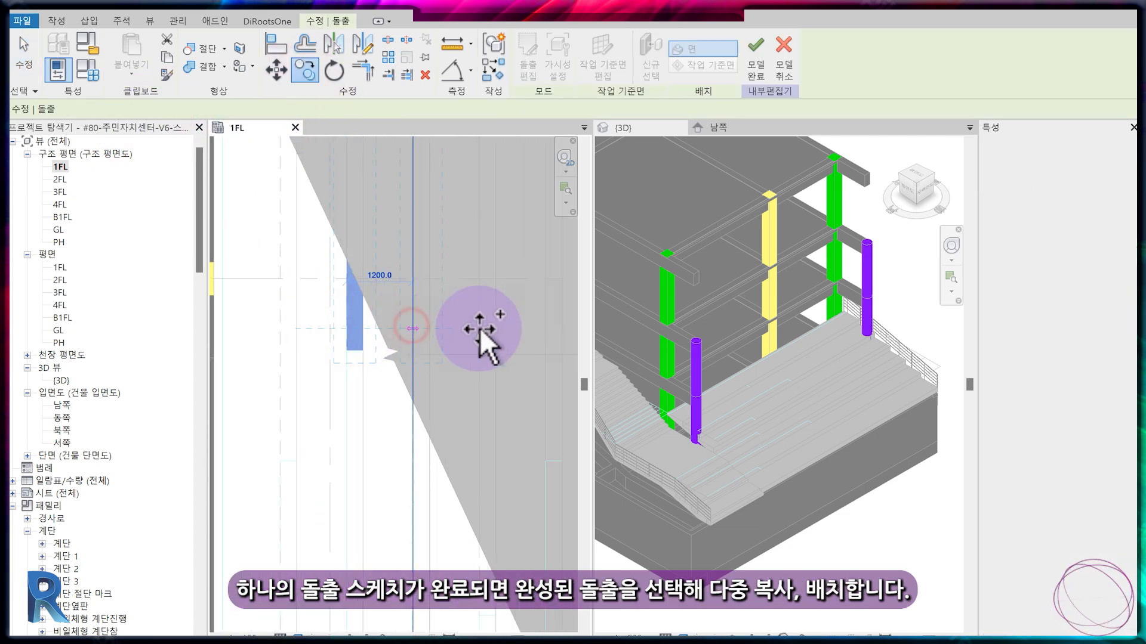
{"action": "middle_click_drag", "start_coordinate": [549, 335], "coordinate": [439, 359]}
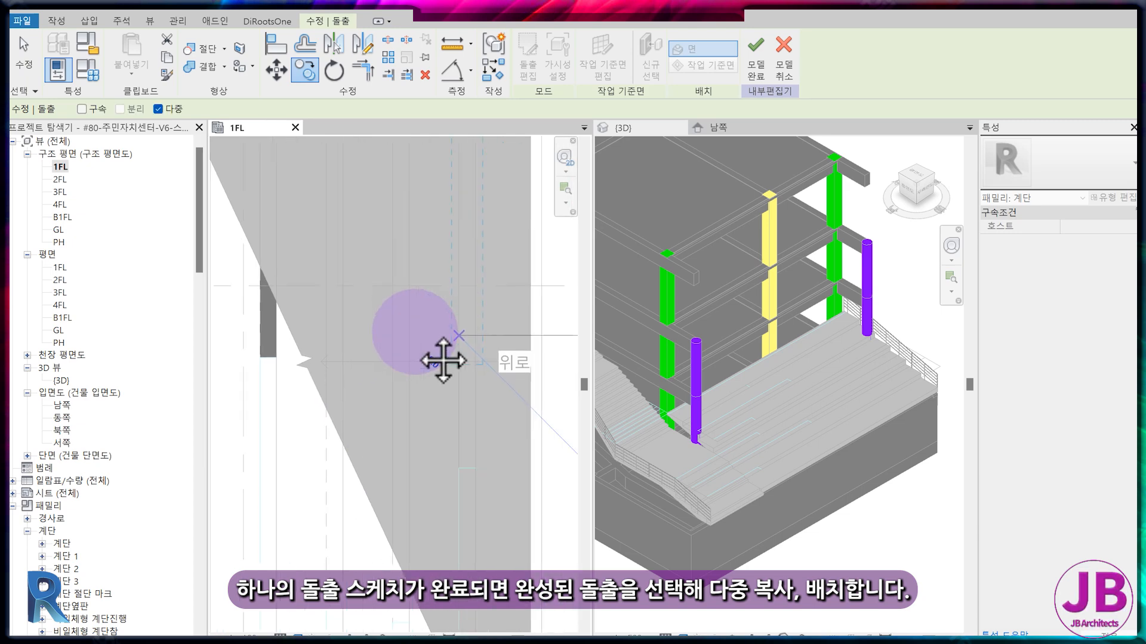
{"action": "left_click", "coordinate": [479, 326]}
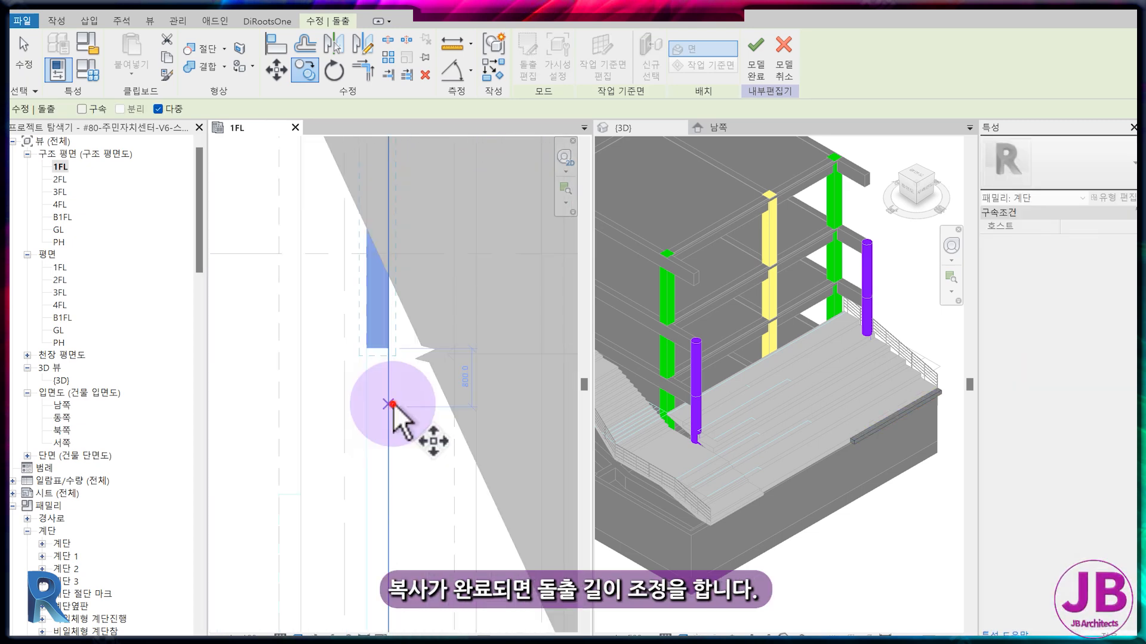
{"action": "left_click", "coordinate": [303, 401]}
{"action": "key", "text": "Escape"}
{"action": "key", "text": "Escape"}
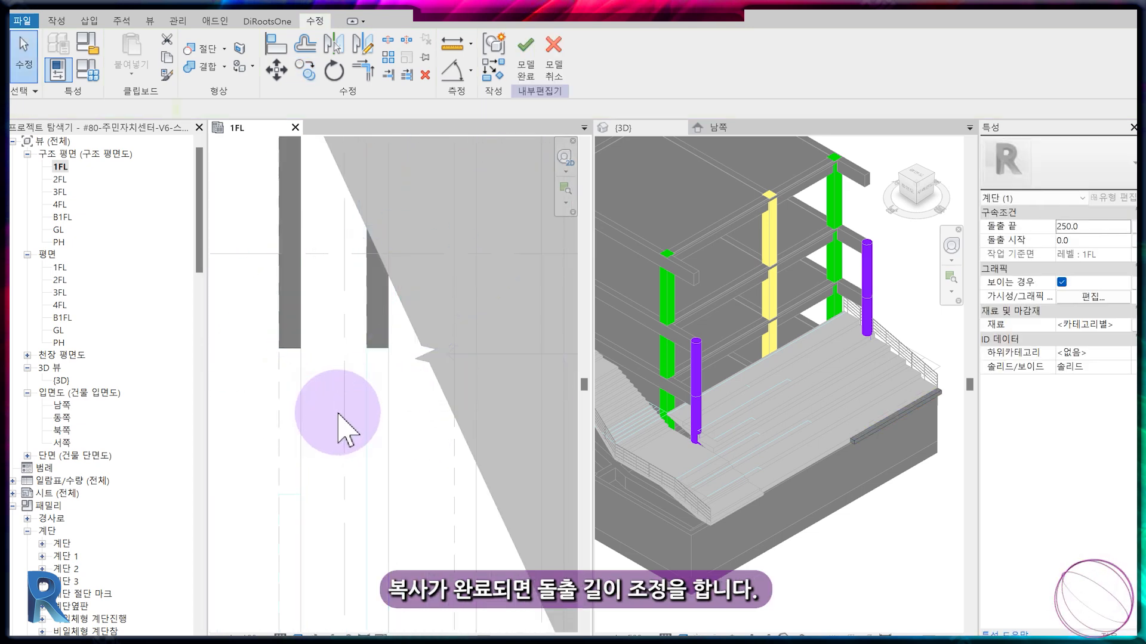
Stretch the lower end of the extruded step nearest the building well downward in the 1FL plan.
{"action": "scroll", "coordinate": [343, 422], "scroll_direction": "down", "scroll_amount": 3}
{"action": "left_click", "coordinate": [318, 382]}
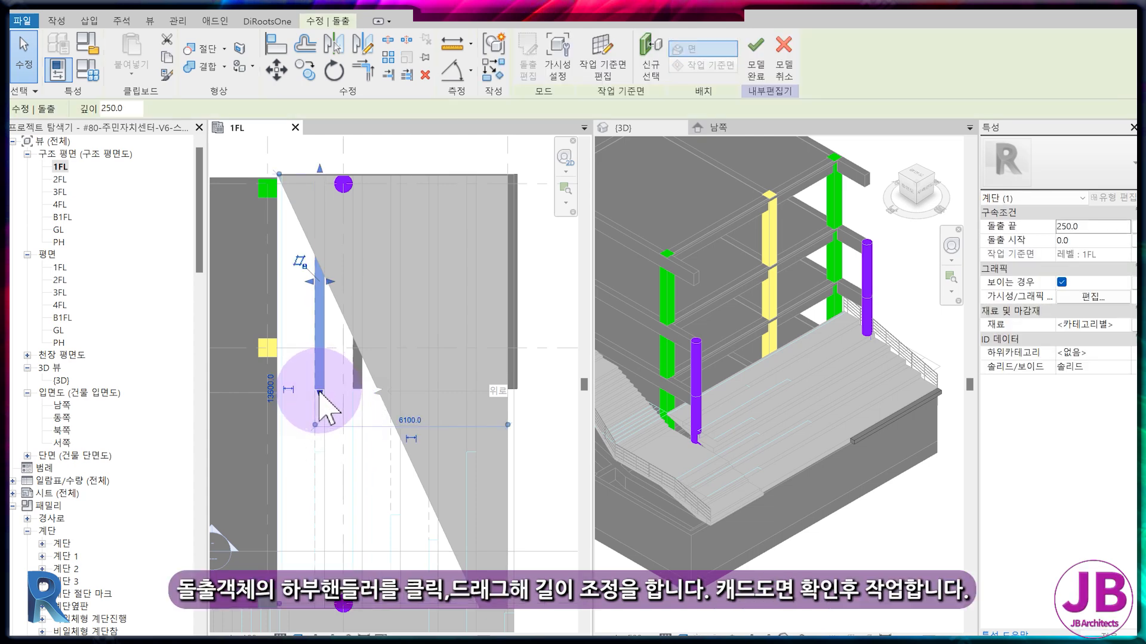
{"action": "mouse_move", "coordinate": [326, 502]}
{"action": "left_mouse_down"}
{"action": "mouse_move", "coordinate": [332, 527]}
{"action": "mouse_move", "coordinate": [335, 516]}
{"action": "left_mouse_up"}
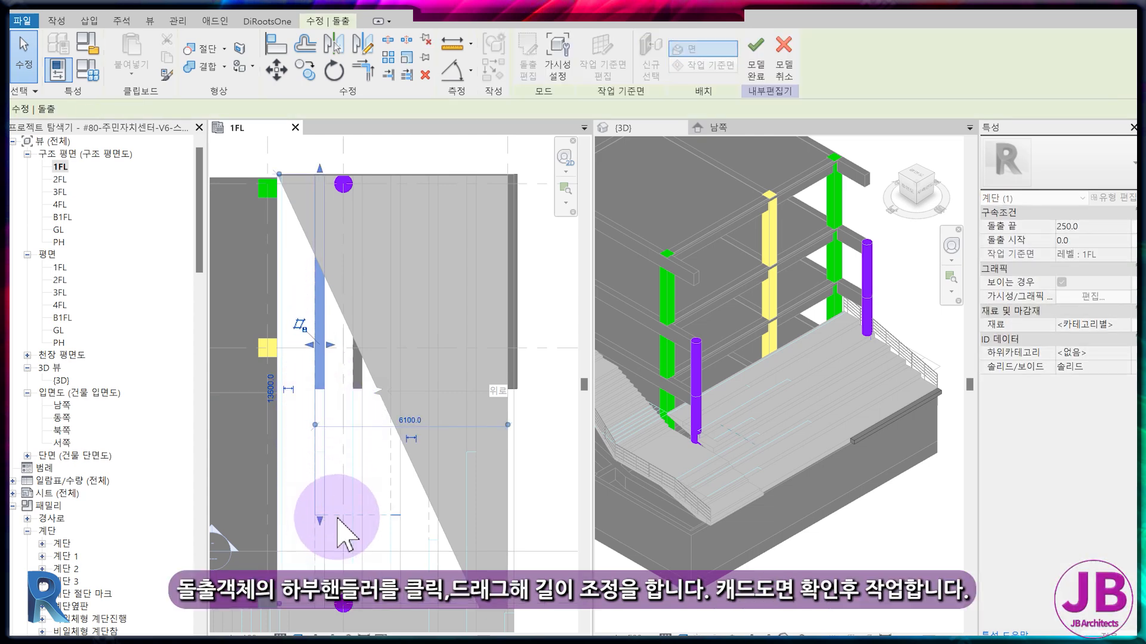
{"action": "key", "text": "Escape"}
Check the step lengths in the 외부계단 drawing in AutoCAD, then return to Revit and align the first step's lower end with its CAD line.
{"action": "key", "text": "alt+Tab"}
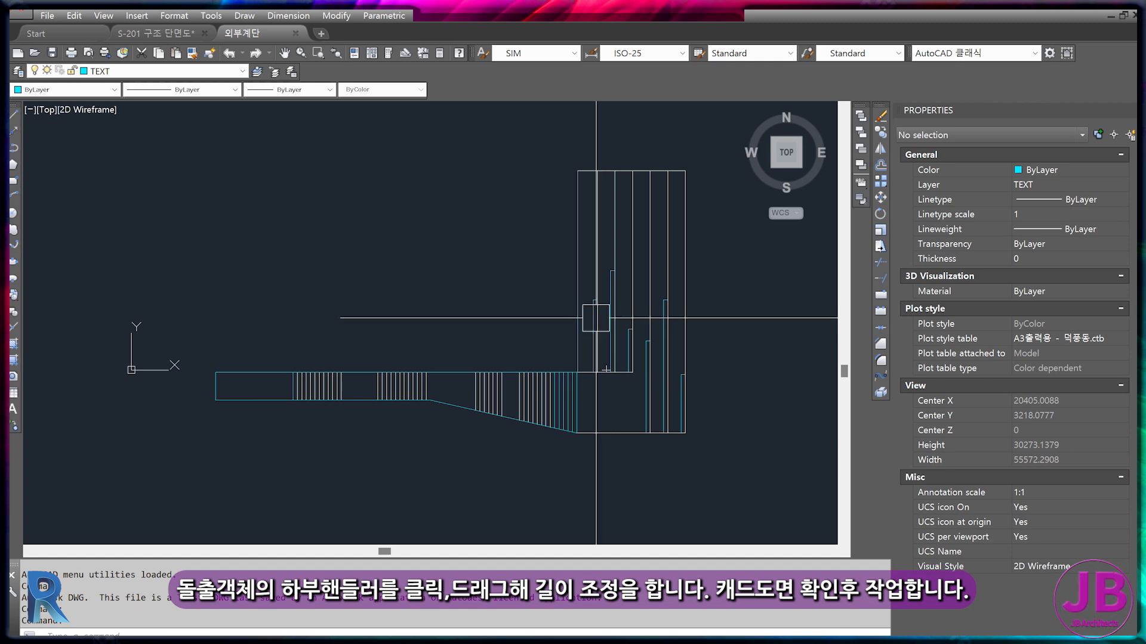
{"action": "mouse_move", "coordinate": [445, 638]}
{"action": "left_click", "coordinate": [412, 625]}
{"action": "scroll", "coordinate": [319, 519], "scroll_direction": "up", "scroll_amount": 2}
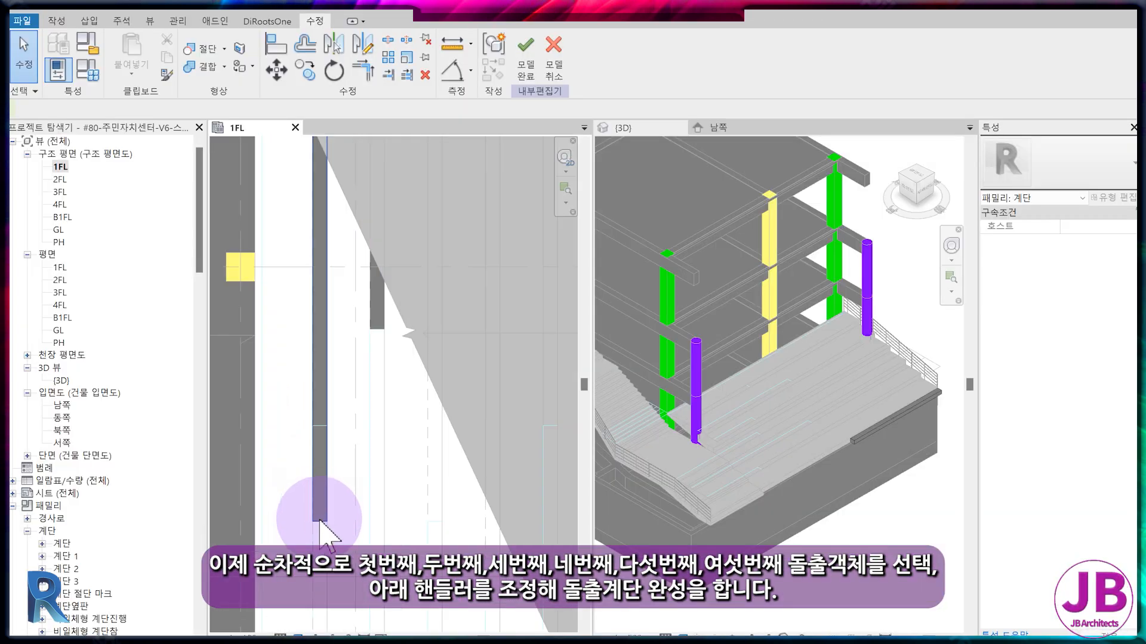
{"action": "left_click", "coordinate": [320, 514]}
{"action": "key", "text": "Escape"}
{"action": "scroll", "coordinate": [379, 473], "scroll_direction": "down", "scroll_amount": 1}
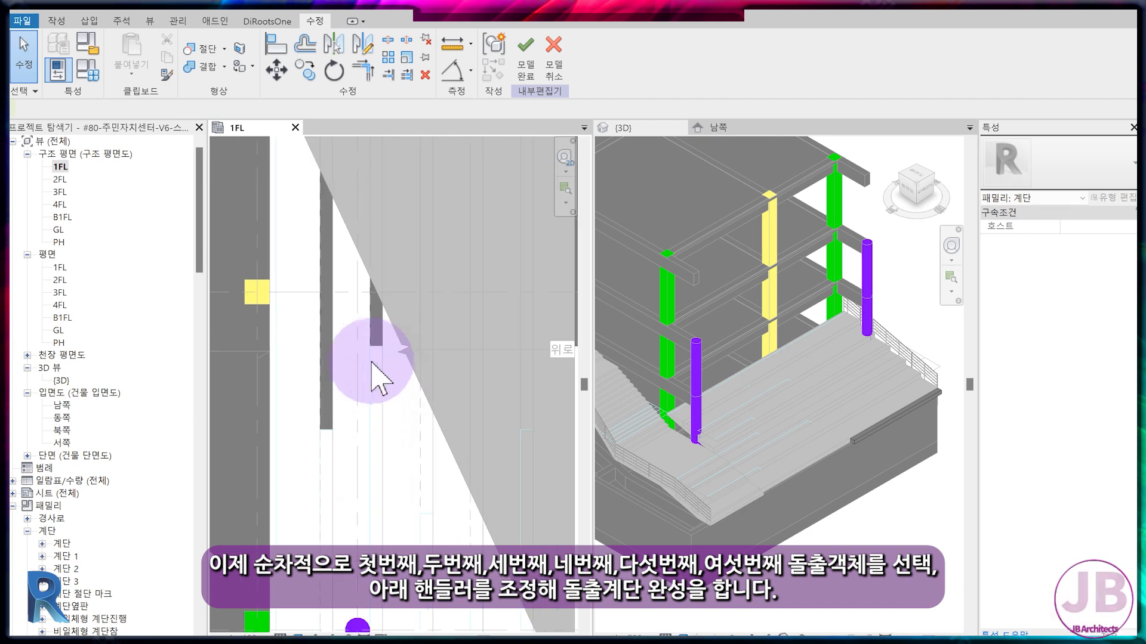
Adjust the lower ends of the third and fourth steps from the building to their linked CAD lines in the 1FL plan.
{"action": "left_click", "coordinate": [421, 346]}
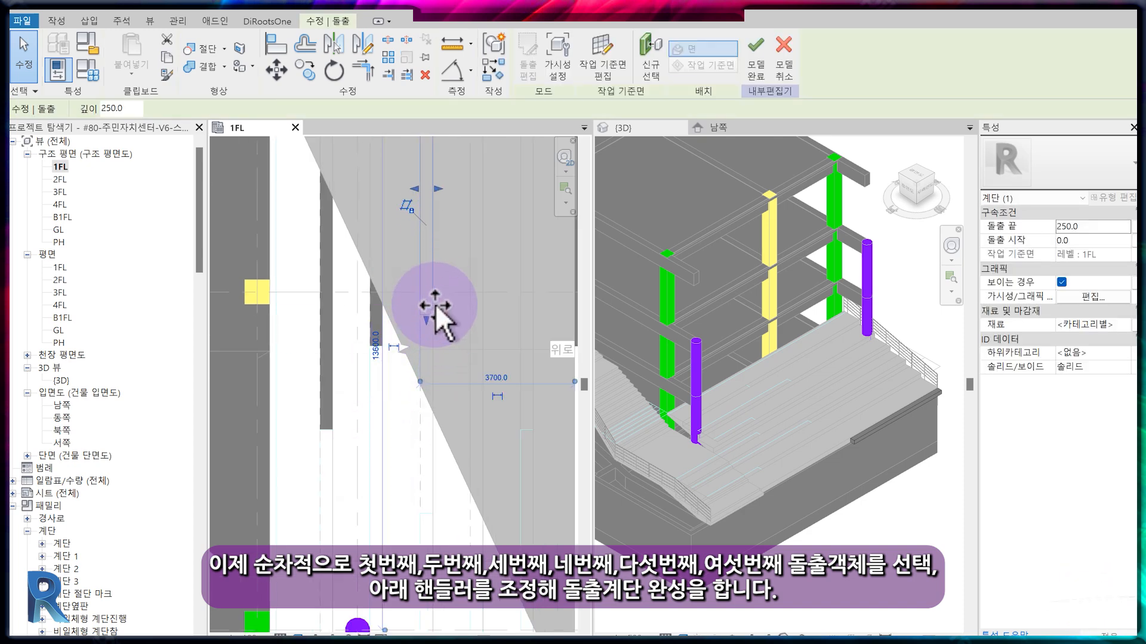
{"action": "left_click_drag", "start_coordinate": [433, 310], "coordinate": [437, 292]}
{"action": "key", "text": "Escape"}
{"action": "scroll", "coordinate": [465, 448], "scroll_direction": "down", "scroll_amount": 2}
{"action": "left_click", "coordinate": [469, 237]}
{"action": "left_click_drag", "start_coordinate": [474, 388], "coordinate": [506, 480]}
{"action": "key", "text": "Escape"}
{"action": "middle_click_drag", "start_coordinate": [506, 481], "coordinate": [457, 477]}
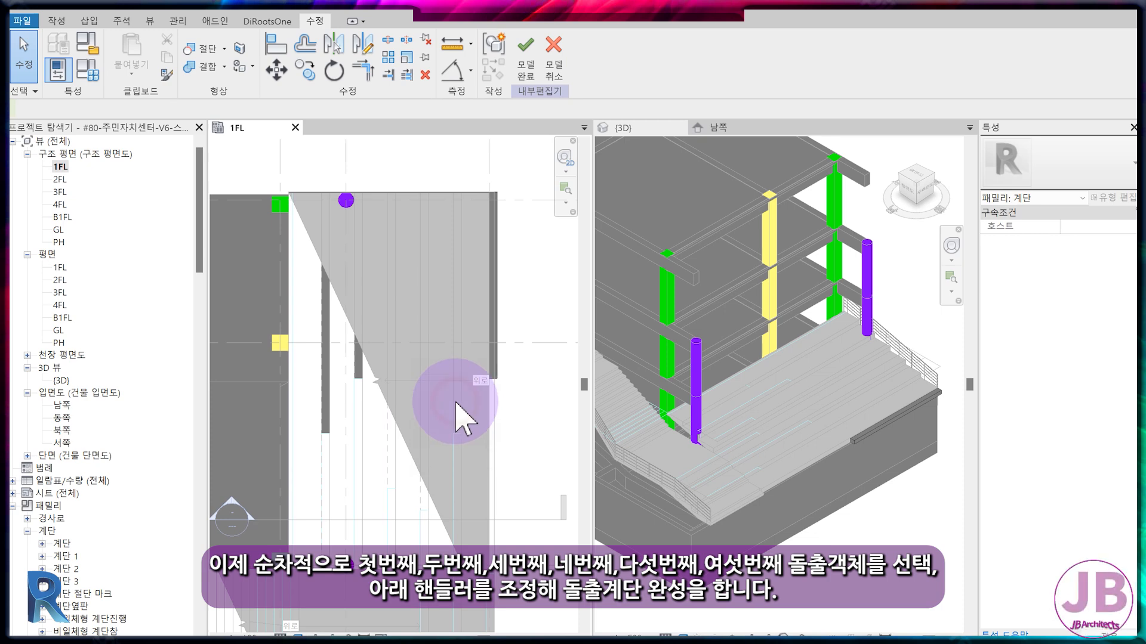
Adjust the fifth step's lower end to its CAD line and lengthen the outermost step to the stand stair's lower corner.
{"action": "left_click", "coordinate": [450, 199]}
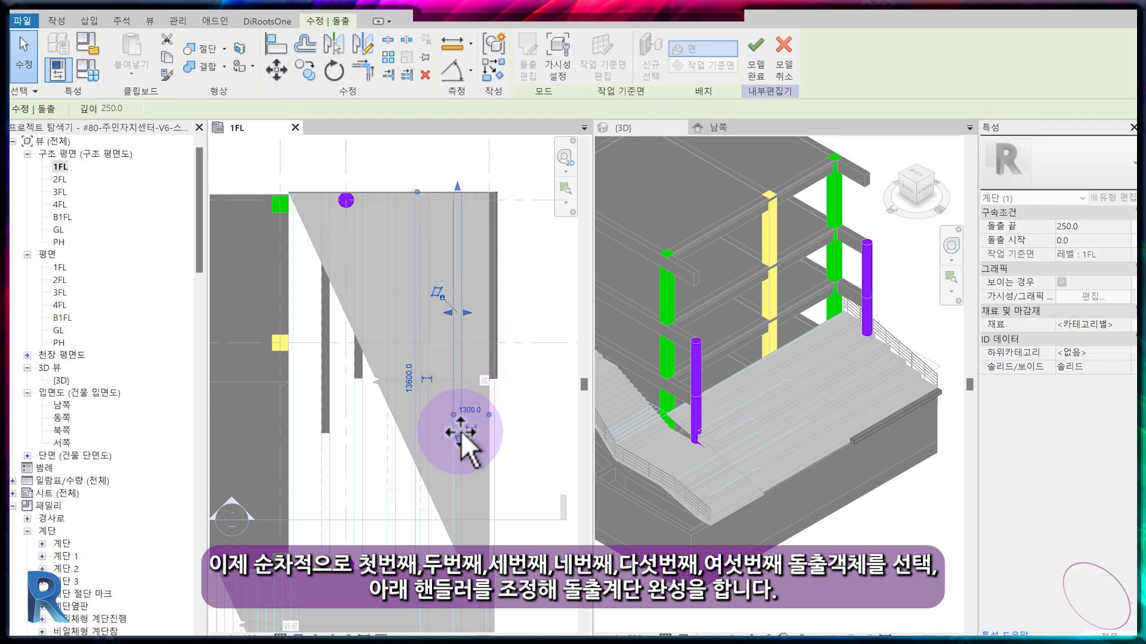
{"action": "left_click", "coordinate": [513, 394]}
{"action": "left_click", "coordinate": [492, 373]}
{"action": "left_click_drag", "start_coordinate": [493, 385], "coordinate": [504, 573]}
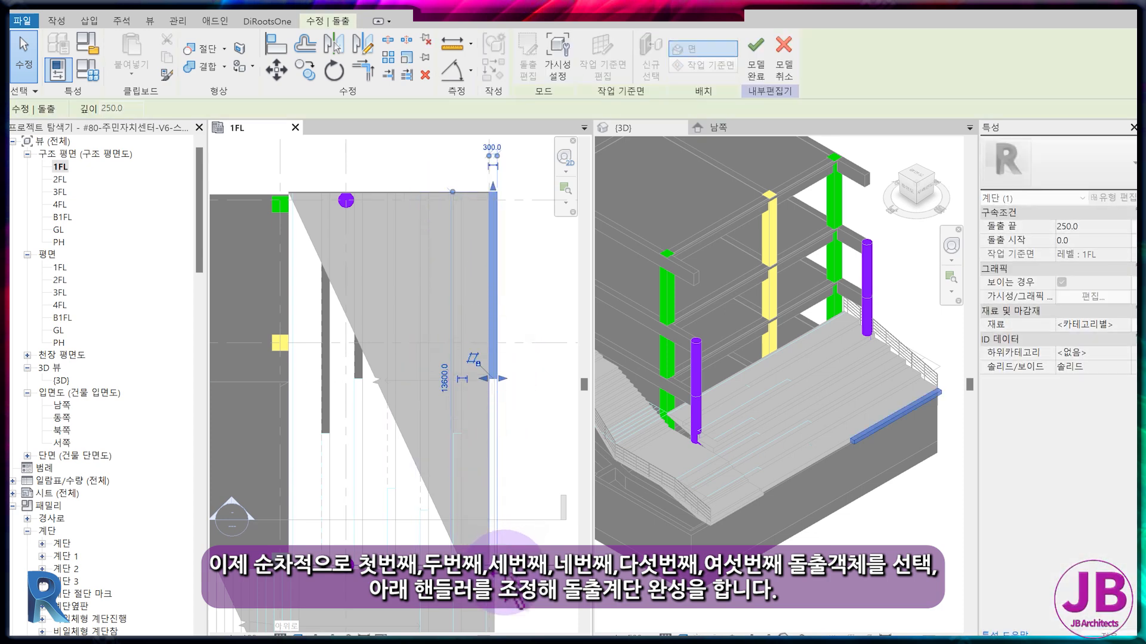
{"action": "left_click", "coordinate": [476, 197]}
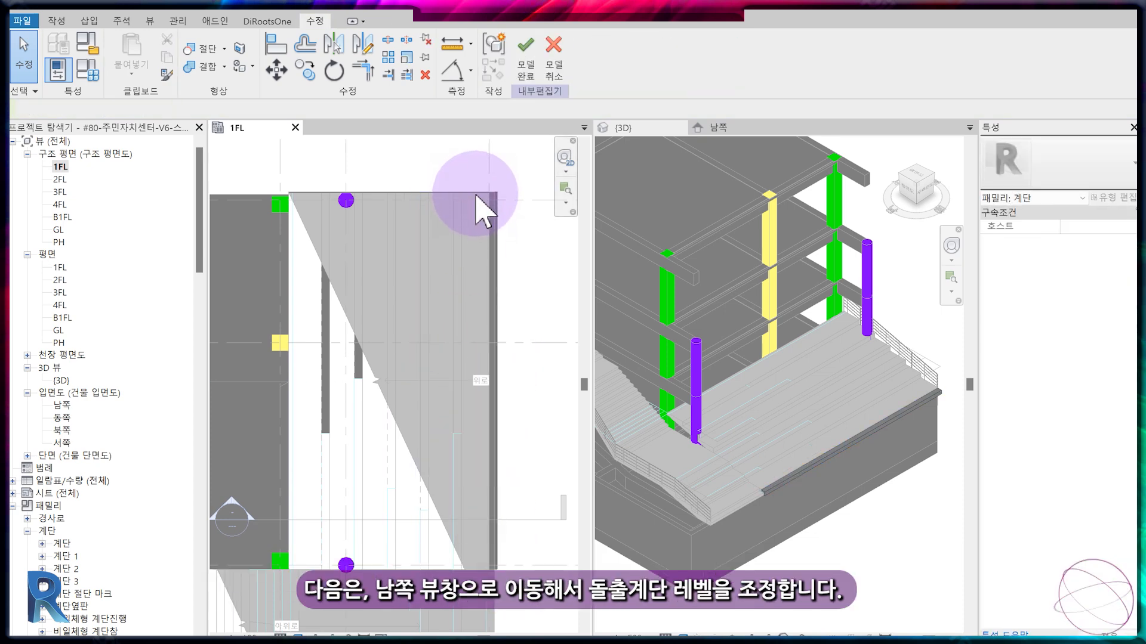
In the 남쪽 elevation, raise the top and base of the fifth step so it sits on the stand stair's tread.
{"action": "left_click", "coordinate": [733, 131]}
{"action": "middle_click_drag", "start_coordinate": [816, 445], "coordinate": [764, 441]}
{"action": "scroll", "coordinate": [857, 427], "scroll_direction": "up", "scroll_amount": 5}
{"action": "scroll", "coordinate": [857, 427], "scroll_direction": "up", "scroll_amount": 2}
{"action": "left_click", "coordinate": [849, 381]}
{"action": "left_click_drag", "start_coordinate": [848, 342], "coordinate": [862, 307]}
{"action": "left_click_drag", "start_coordinate": [849, 389], "coordinate": [880, 342]}
Raise the fourth step's top and base so its extrusion starts at 600 on the tread beneath it.
{"action": "left_click", "coordinate": [668, 344]}
{"action": "left_click_drag", "start_coordinate": [664, 342], "coordinate": [667, 260]}
{"action": "left_click_drag", "start_coordinate": [665, 390], "coordinate": [723, 308]}
Raise the third step's top and base in elevation so its extrusion starts at 900 and ends at about 1124.
{"action": "middle_click_drag", "start_coordinate": [710, 368], "coordinate": [962, 461]}
{"action": "left_click", "coordinate": [738, 440]}
{"action": "left_click_drag", "start_coordinate": [734, 435], "coordinate": [751, 301]}
{"action": "left_click_drag", "start_coordinate": [734, 484], "coordinate": [760, 345]}
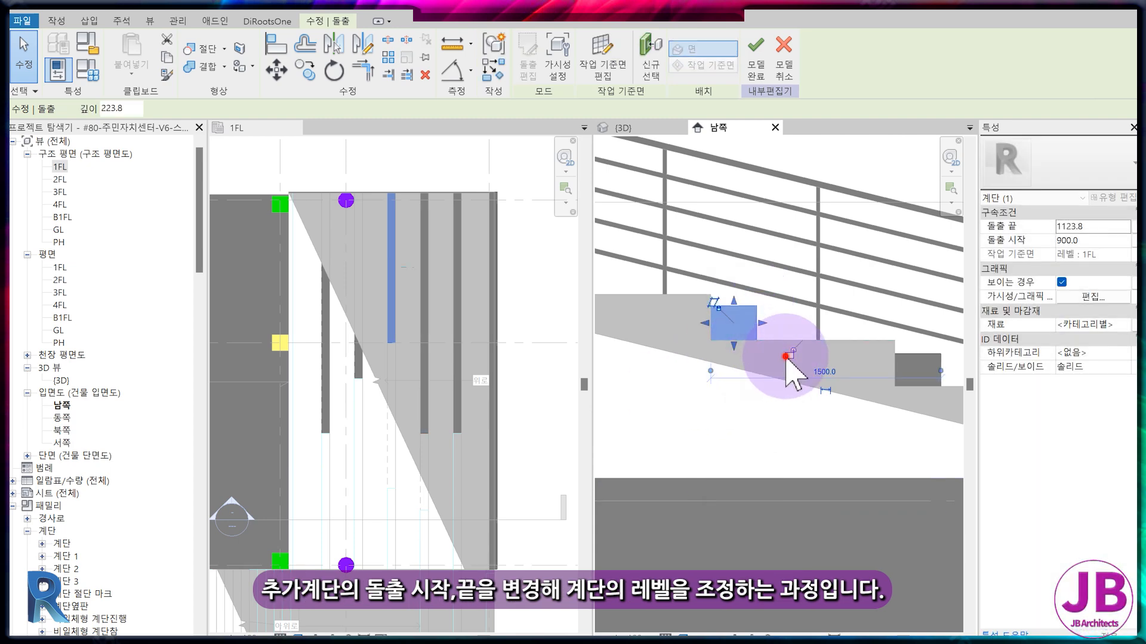
Raise the second step's top and base in elevation so its extrusion starts at 1200 and ends at about 1394.
{"action": "middle_click_drag", "start_coordinate": [788, 358], "coordinate": [935, 389]}
{"action": "left_click", "coordinate": [709, 488]}
{"action": "left_click_drag", "start_coordinate": [697, 466], "coordinate": [705, 292]}
{"action": "left_click_drag", "start_coordinate": [697, 515], "coordinate": [704, 328]}
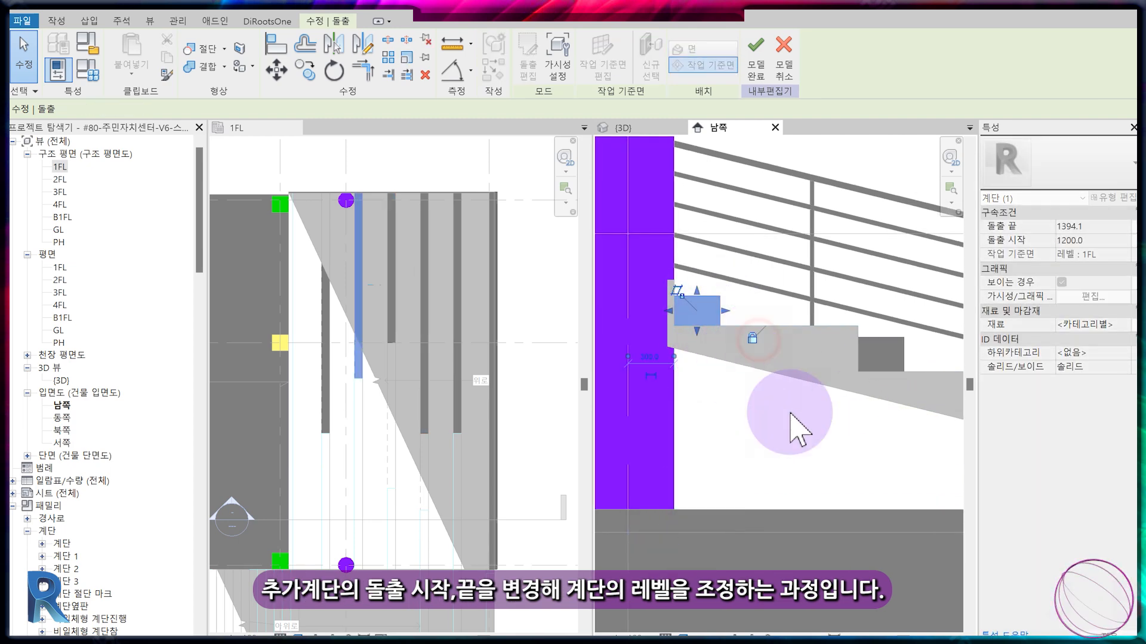
Raise the step nearest the building so its extrusion starts at 1500 with a depth of about 183.
{"action": "scroll", "coordinate": [810, 477], "scroll_direction": "down", "scroll_amount": 2}
{"action": "left_click", "coordinate": [642, 484]}
{"action": "left_click_drag", "start_coordinate": [640, 467], "coordinate": [641, 342]}
{"action": "left_click_drag", "start_coordinate": [636, 493], "coordinate": [651, 370]}
{"action": "middle_click_drag", "start_coordinate": [684, 436], "coordinate": [717, 448]}
{"action": "left_click", "coordinate": [717, 448]}
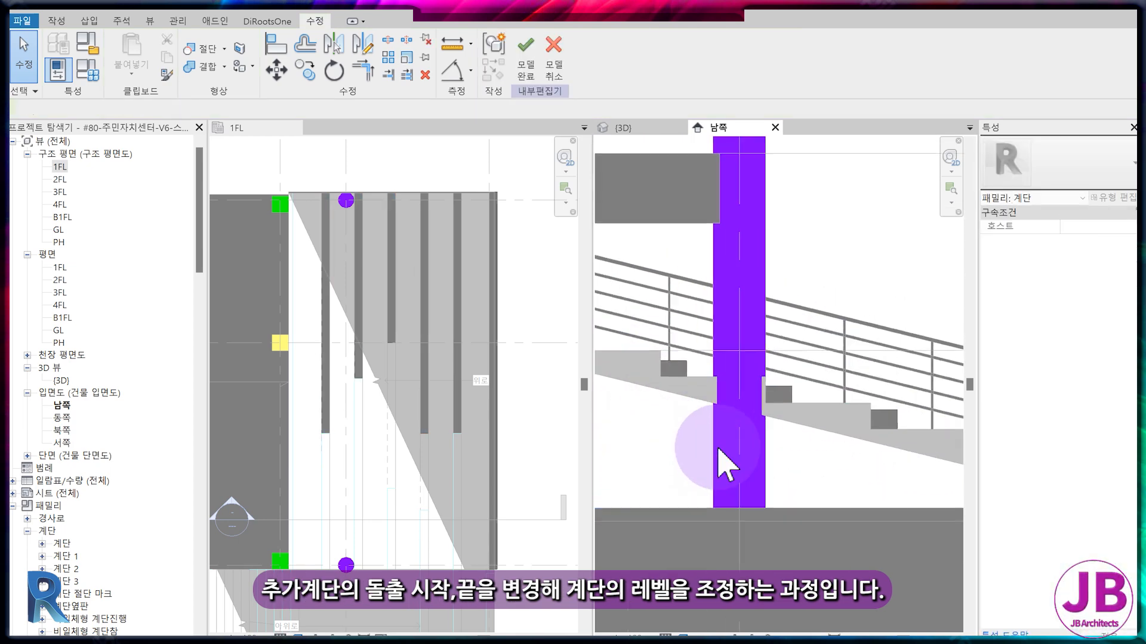
Set the extrusion end of the first step from the building to 1650 and of the second to 1350.
{"action": "left_click", "coordinate": [675, 365]}
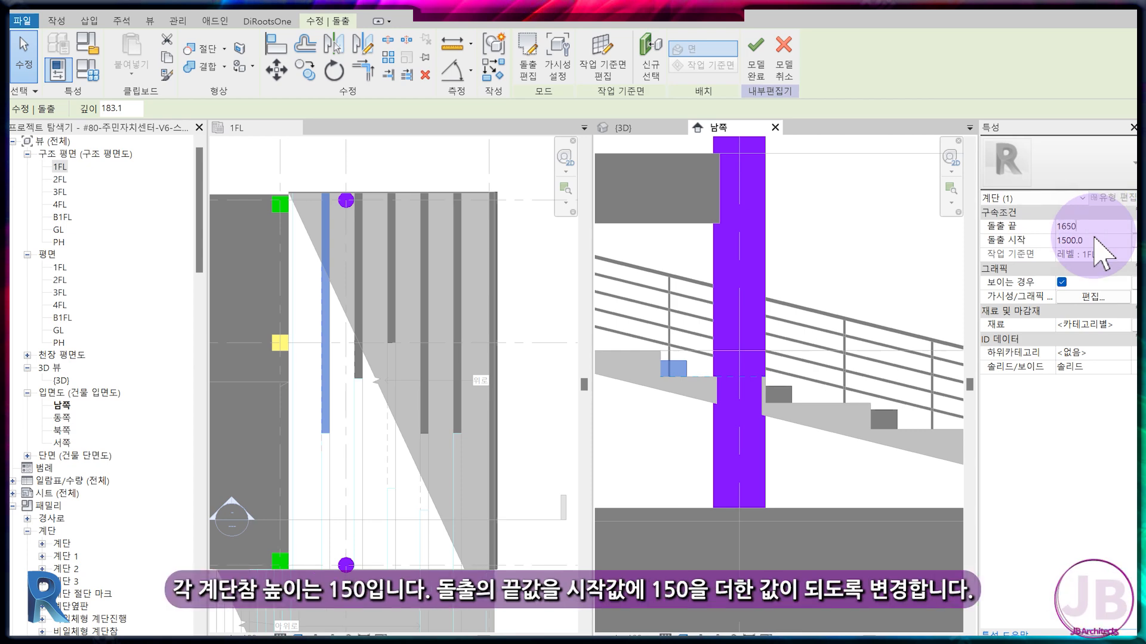
{"action": "left_click", "coordinate": [777, 395]}
{"action": "left_click", "coordinate": [1104, 227]}
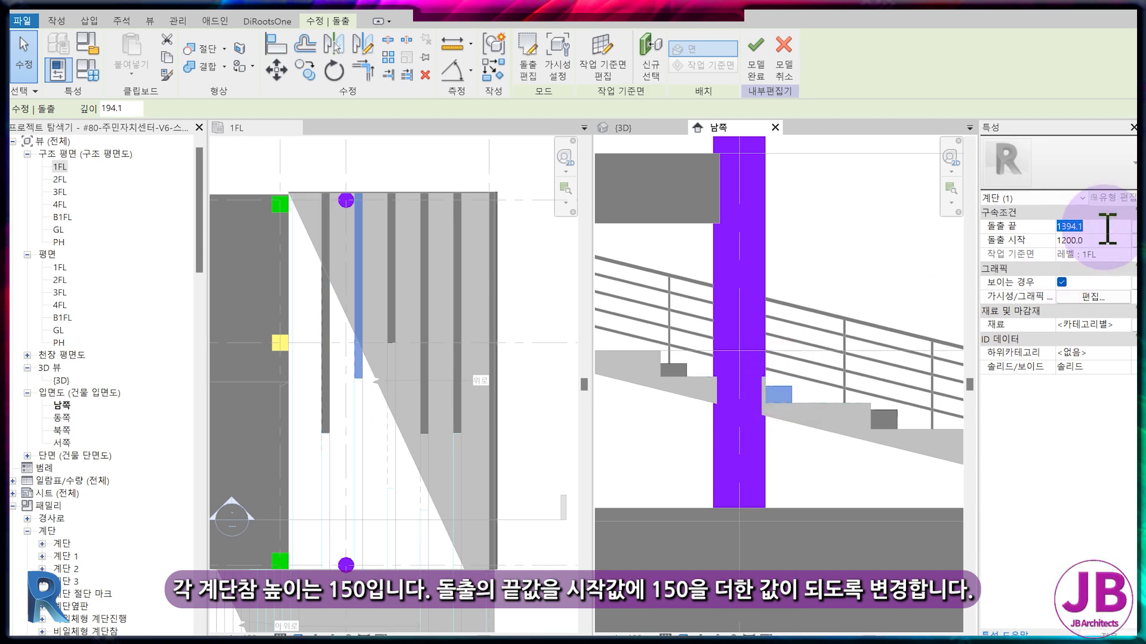
Set the extrusion end of the third step from the building to 1050 and of the fourth to 750.
{"action": "left_click", "coordinate": [883, 420]}
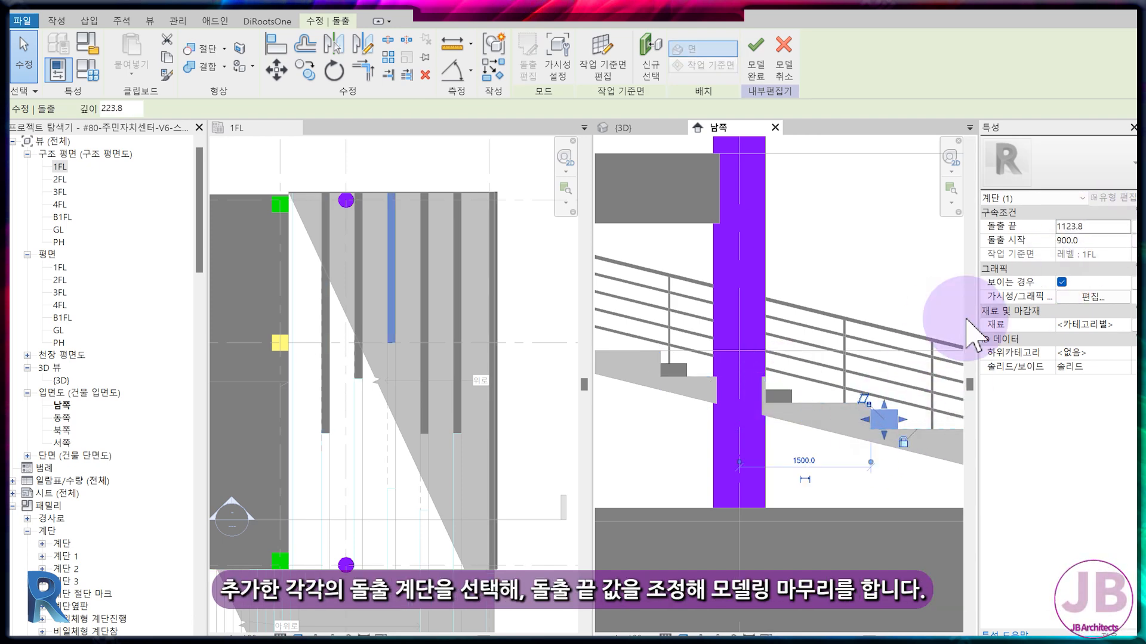
{"action": "left_click", "coordinate": [1102, 227]}
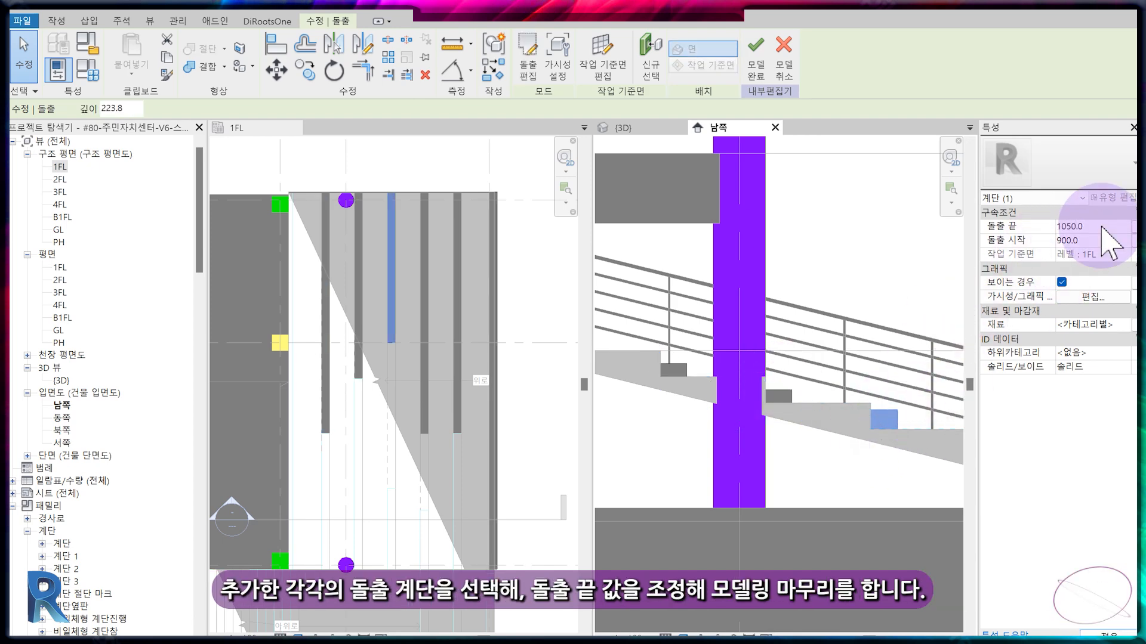
{"action": "left_click", "coordinate": [756, 453]}
{"action": "middle_click_drag", "start_coordinate": [883, 447], "coordinate": [757, 452]}
{"action": "scroll", "coordinate": [887, 463], "scroll_direction": "up", "scroll_amount": 1}
{"action": "left_click", "coordinate": [866, 435]}
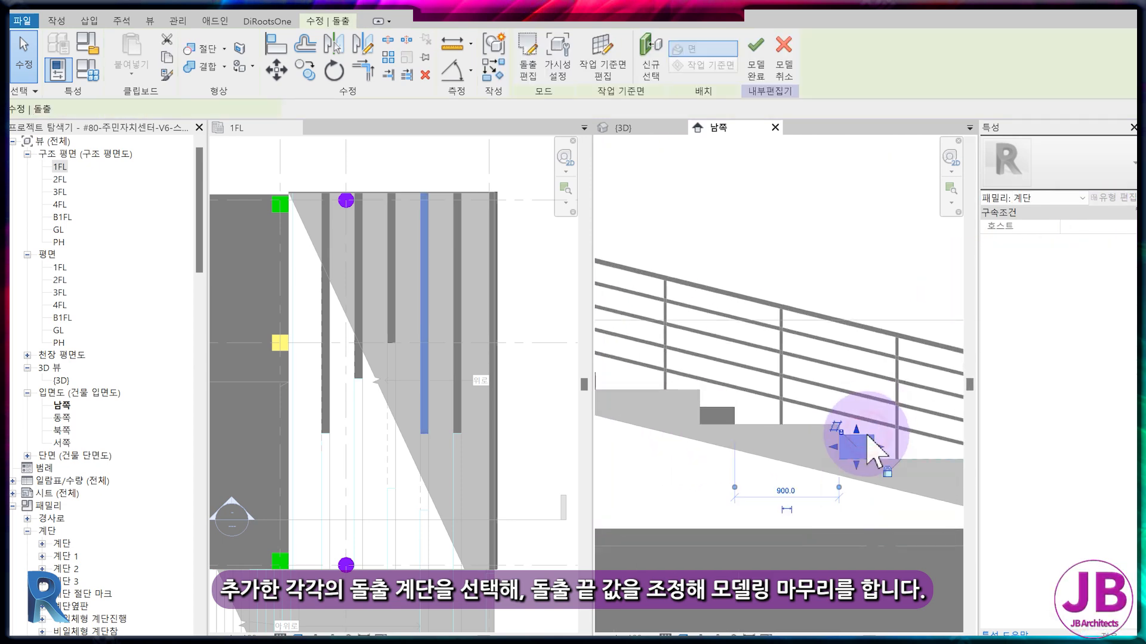
{"action": "left_click", "coordinate": [1109, 226]}
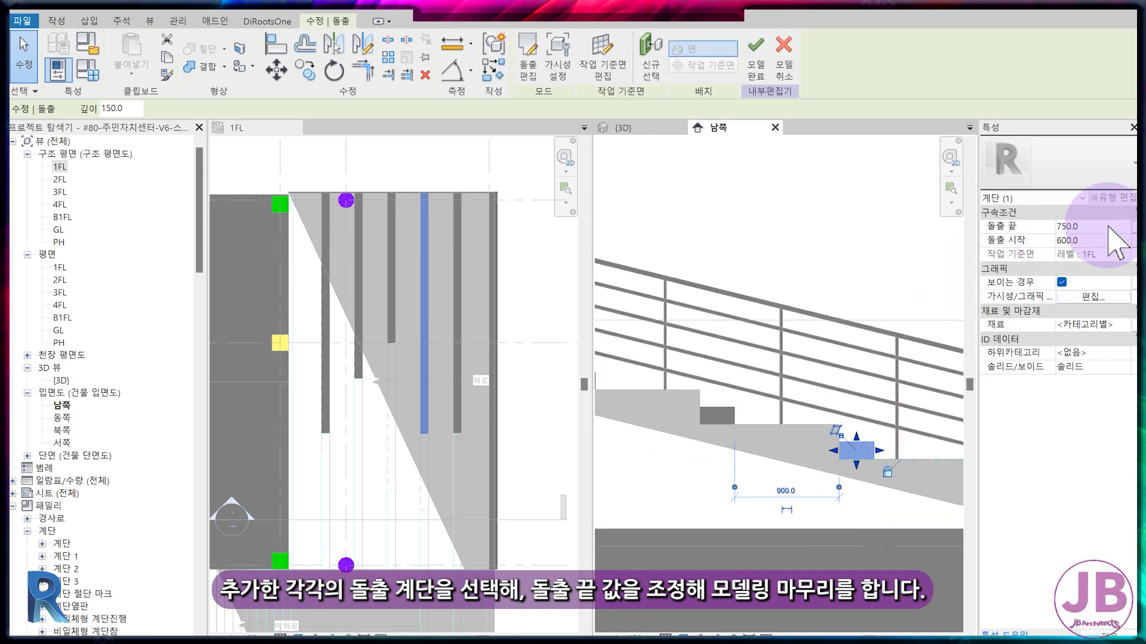
{"action": "left_click", "coordinate": [754, 468]}
Set the extrusion end of the outermost, lowest step to 150.
{"action": "scroll", "coordinate": [851, 478], "scroll_direction": "down", "scroll_amount": 2}
{"action": "left_click", "coordinate": [860, 479]}
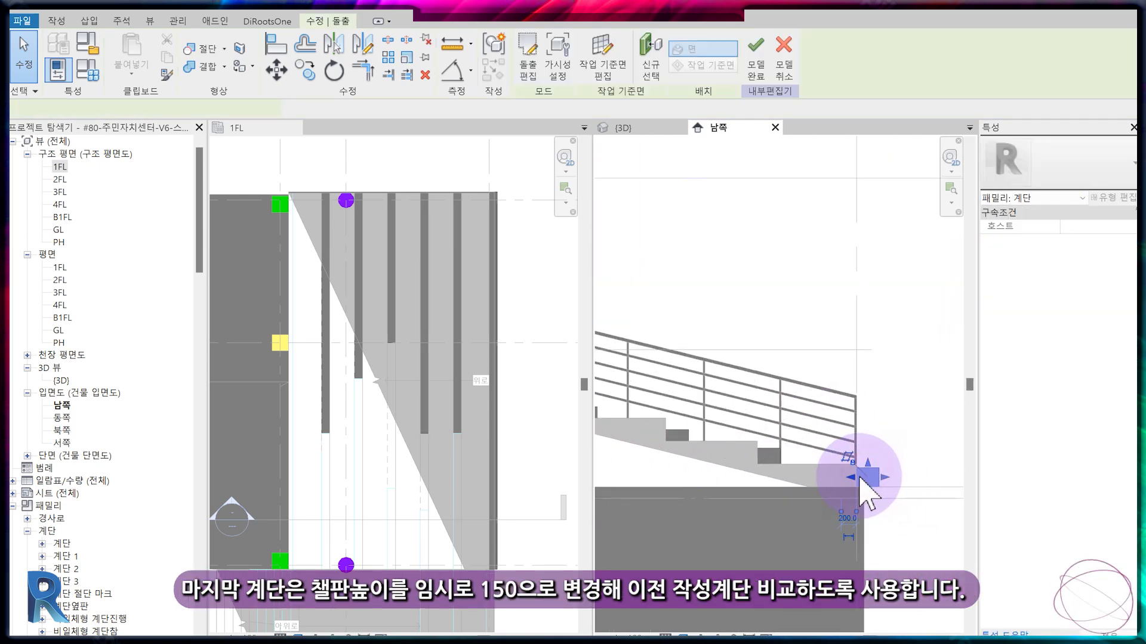
{"action": "scroll", "coordinate": [860, 477], "scroll_direction": "up", "scroll_amount": 2}
{"action": "left_click", "coordinate": [879, 460]}
{"action": "left_click_drag", "start_coordinate": [878, 474], "coordinate": [879, 476]}
{"action": "left_click", "coordinate": [1097, 228]}
{"action": "type", "text": "150"}
{"action": "key", "text": "Return"}
{"action": "left_click", "coordinate": [502, 318]}
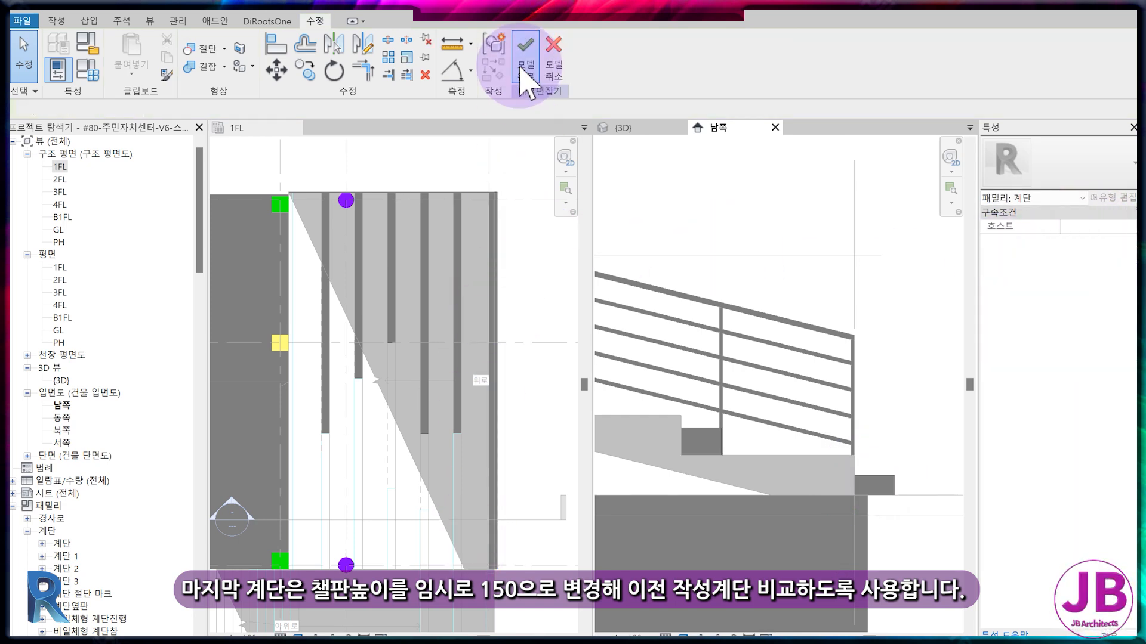
Finish the in-place stair model and check the added steps in the 남쪽 elevation.
{"action": "left_click", "coordinate": [525, 75]}
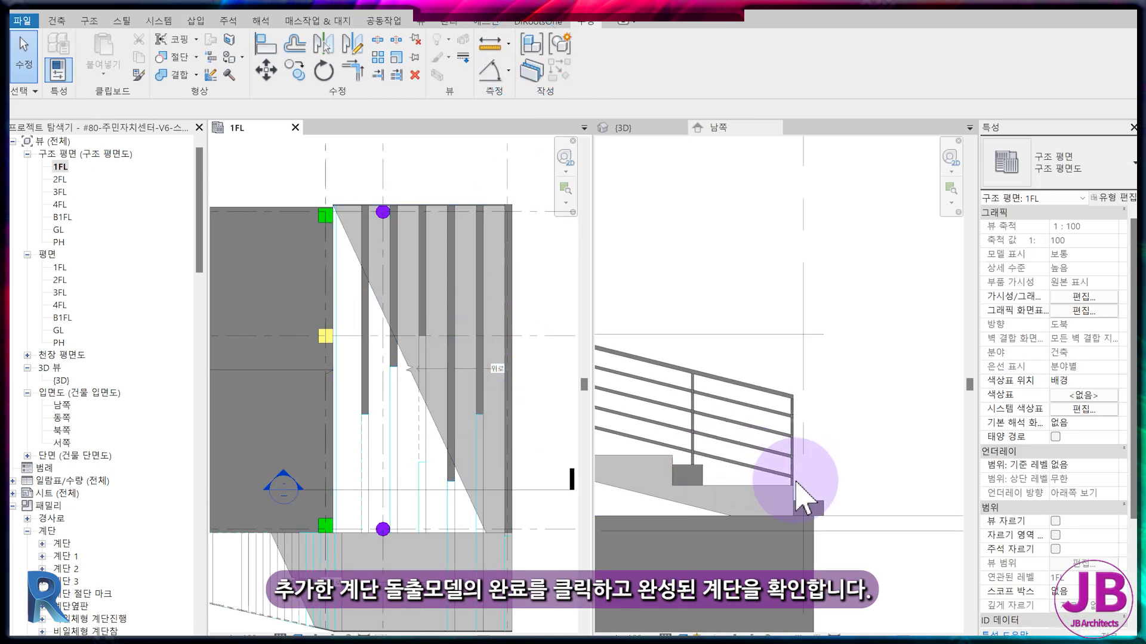
{"action": "scroll", "coordinate": [796, 484], "scroll_direction": "down", "scroll_amount": 1}
{"action": "middle_click_drag", "start_coordinate": [751, 506], "coordinate": [769, 506]}
{"action": "scroll", "coordinate": [765, 505], "scroll_direction": "down", "scroll_amount": 2}
{"action": "scroll", "coordinate": [852, 500], "scroll_direction": "up", "scroll_amount": 2}
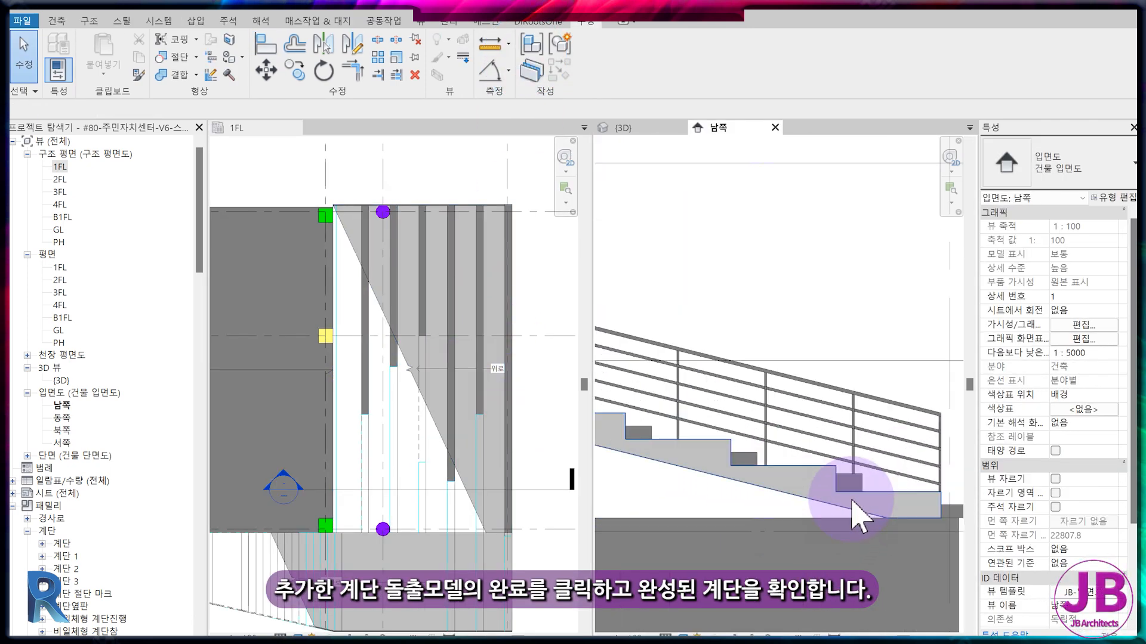
Reopen the in-place stair model for editing and assign the #STAIRS material to the step nearest the building.
{"action": "double_click", "coordinate": [852, 500]}
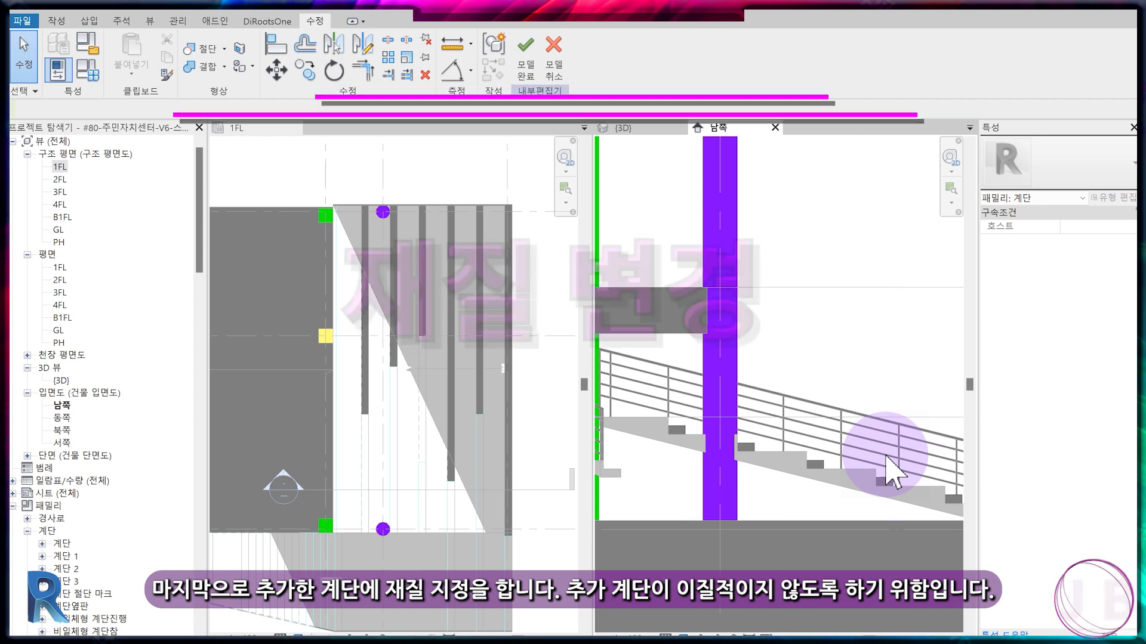
{"action": "left_click", "coordinate": [716, 433]}
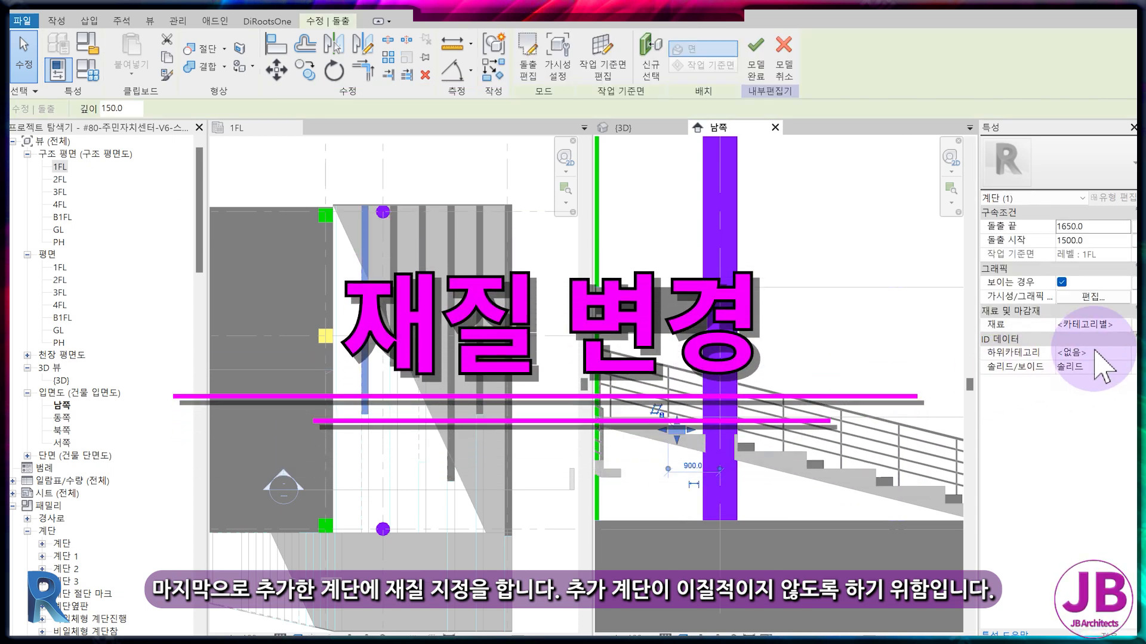
{"action": "left_click", "coordinate": [1126, 324]}
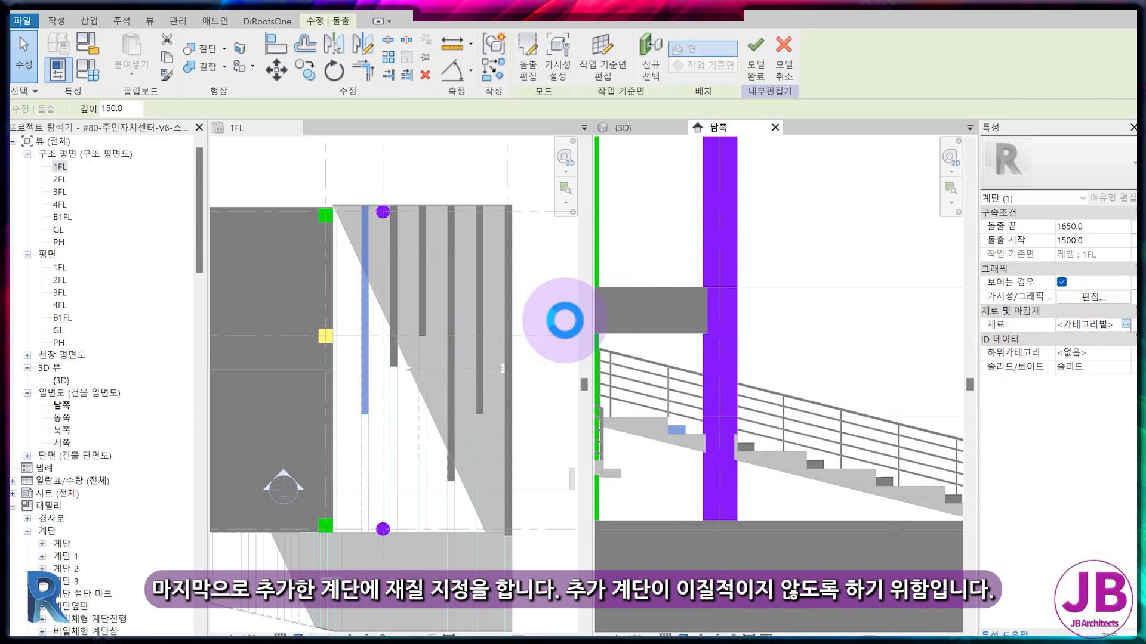
{"action": "left_click", "coordinate": [217, 380]}
{"action": "left_click", "coordinate": [525, 618]}
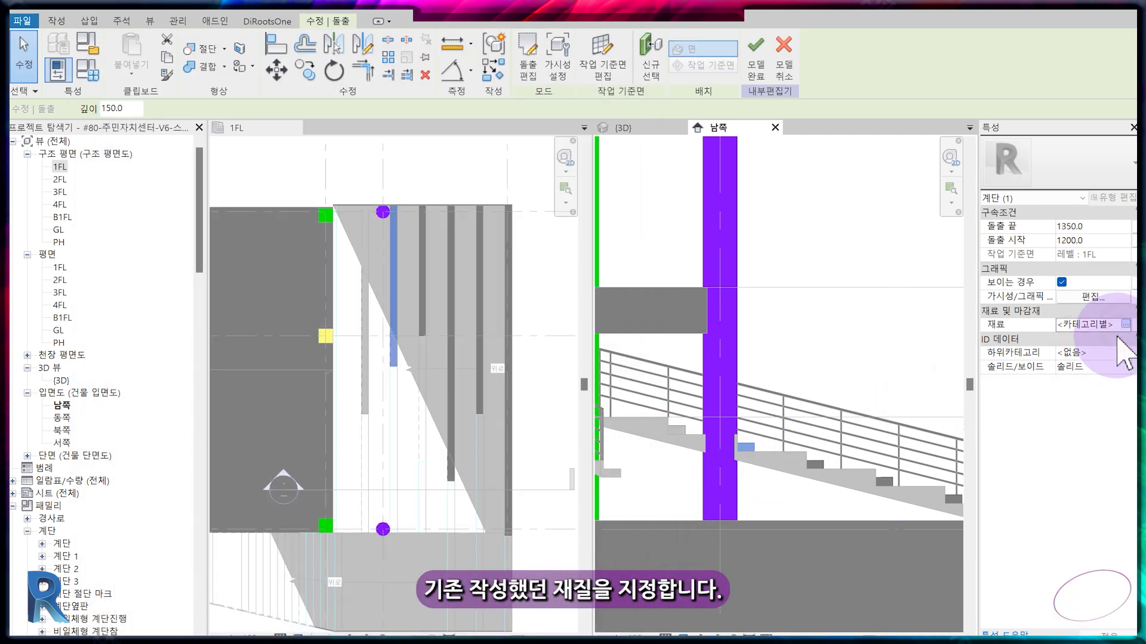
Assign the #STAIRS material to the second, third and fourth steps from the building.
{"action": "left_click", "coordinate": [1126, 324]}
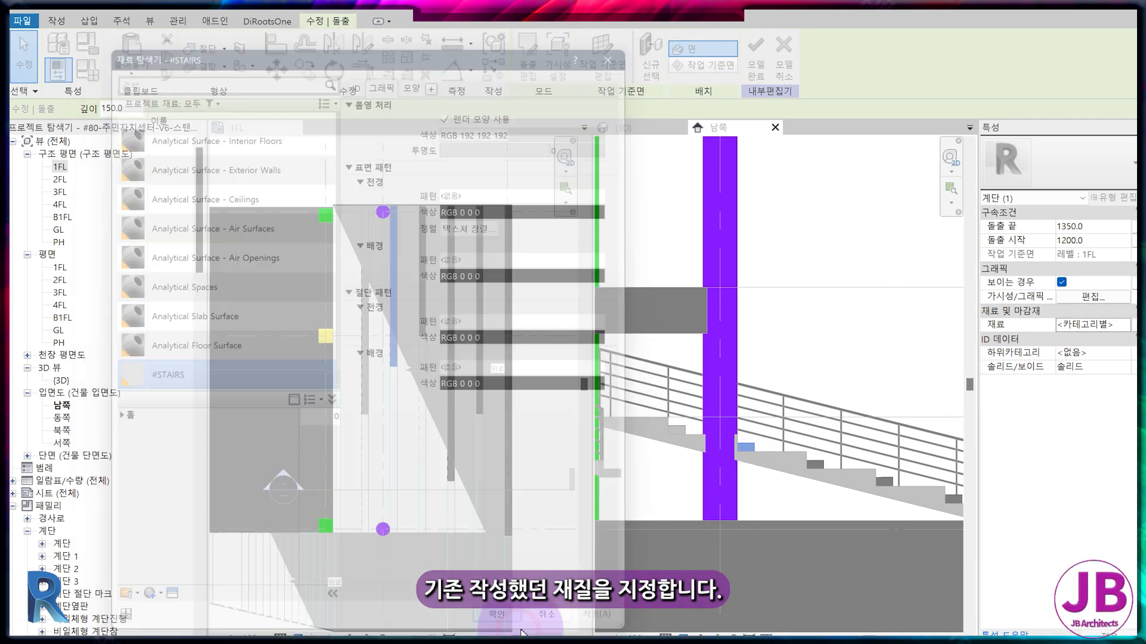
{"action": "left_click", "coordinate": [812, 463]}
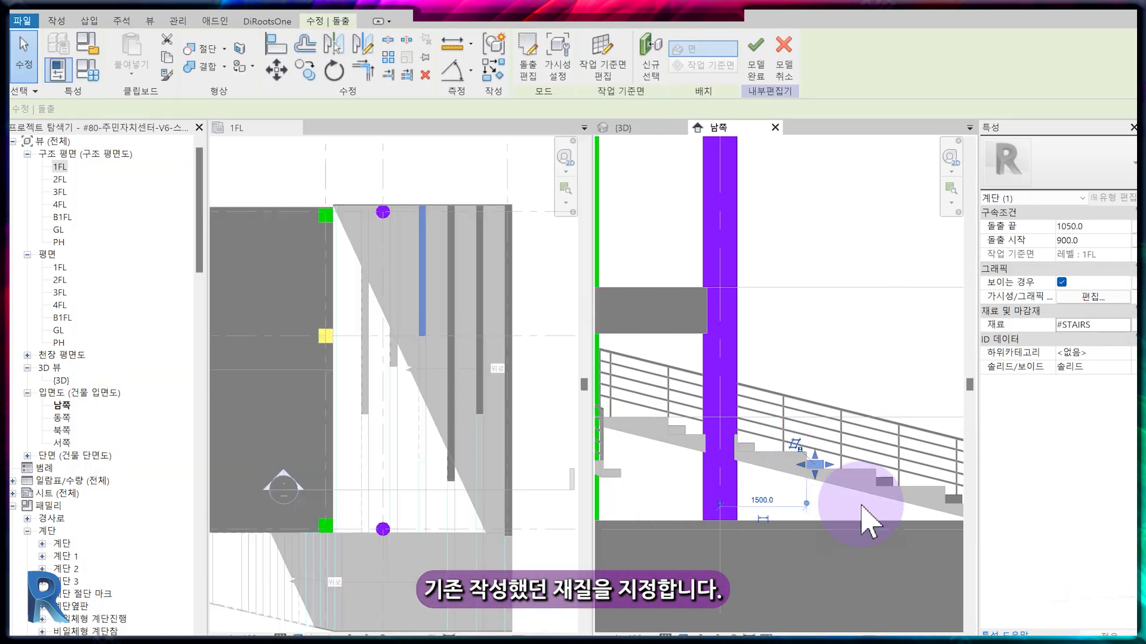
{"action": "left_click", "coordinate": [877, 480]}
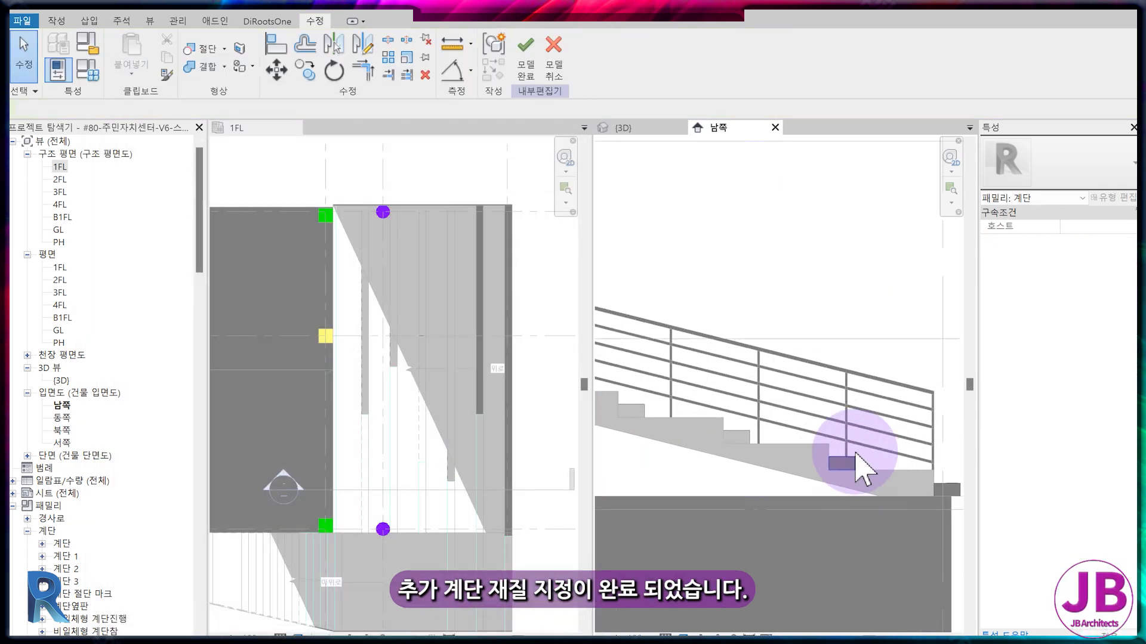
Select the two lowest, outermost steps together and assign them the #STAIRS material.
{"action": "left_click", "coordinate": [856, 473]}
{"action": "left_click", "coordinate": [964, 490], "text": "ctrl"}
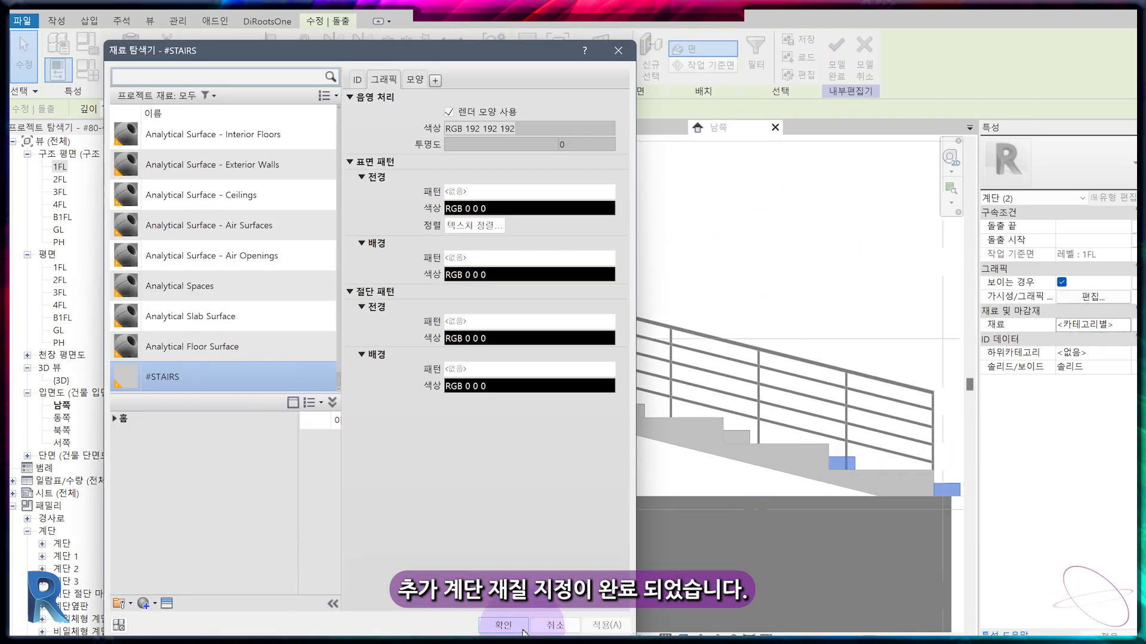
{"action": "left_click", "coordinate": [503, 625]}
Finish the in-place model and review the steps' material in the 3D view.
{"action": "left_click", "coordinate": [623, 129]}
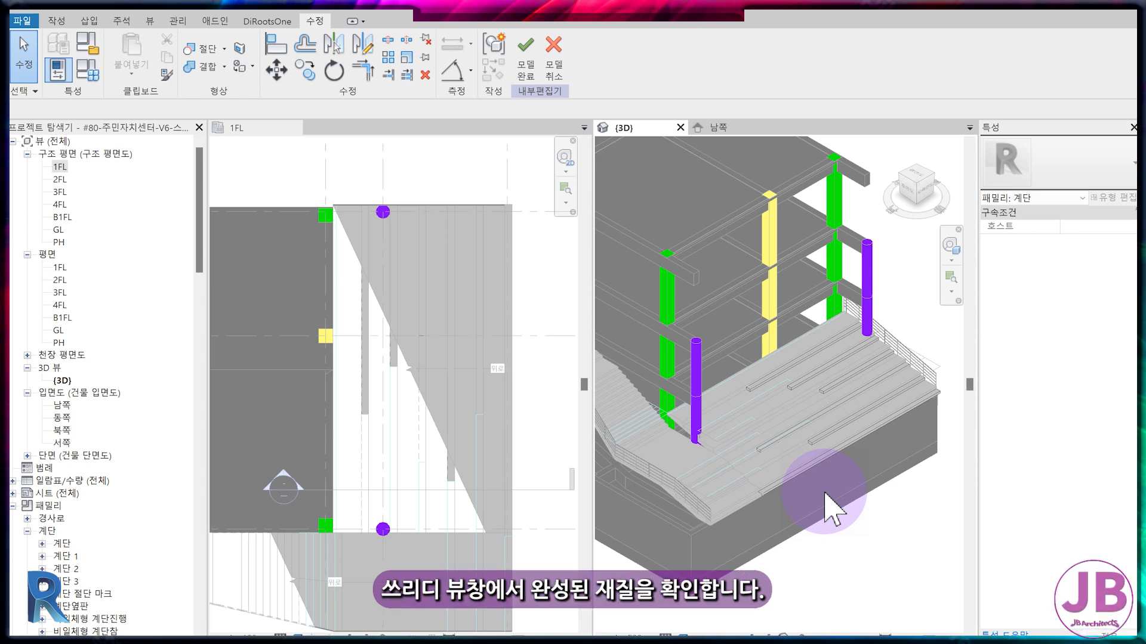
{"action": "middle_click_drag", "start_coordinate": [825, 510], "coordinate": [881, 556]}
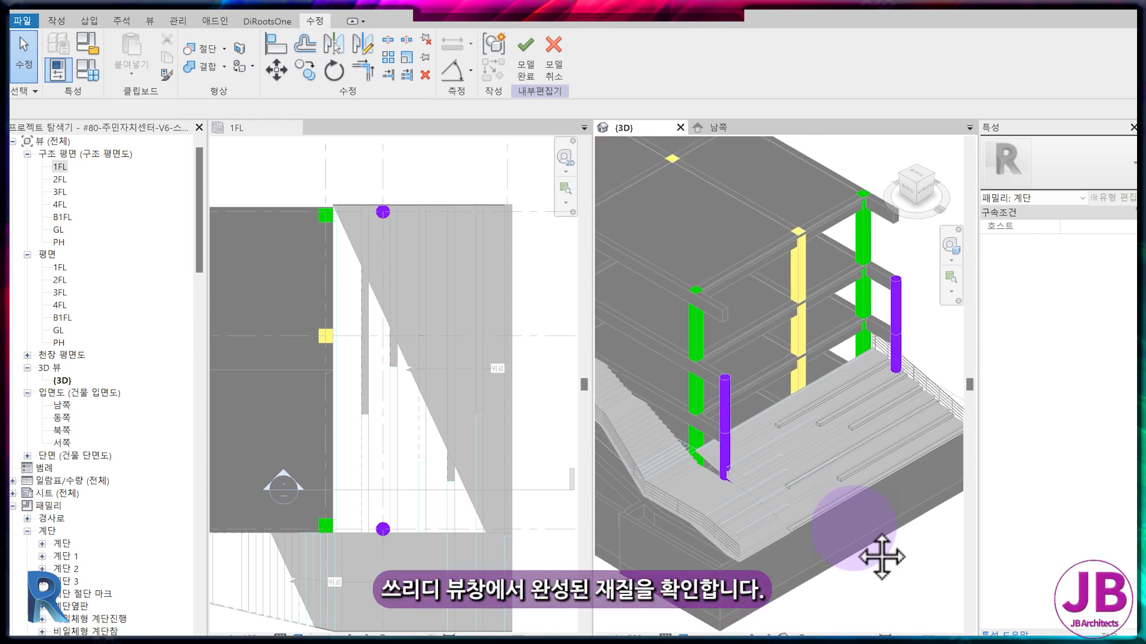
{"action": "left_click", "coordinate": [738, 133]}
{"action": "middle_click_drag", "start_coordinate": [862, 477], "coordinate": [819, 494]}
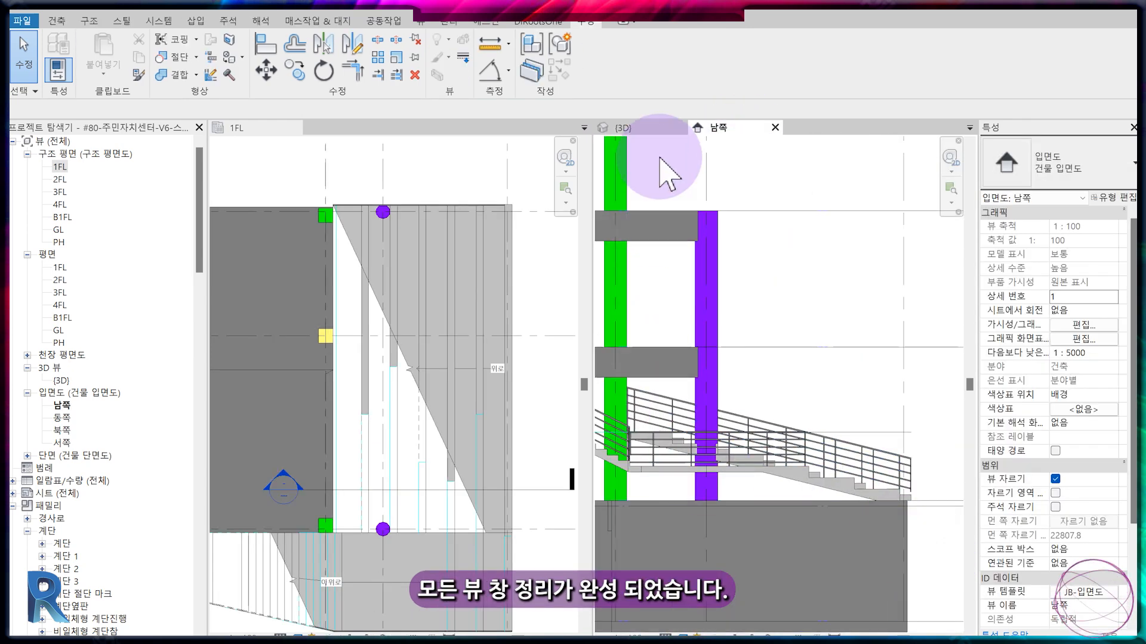
{"action": "left_click", "coordinate": [656, 128]}
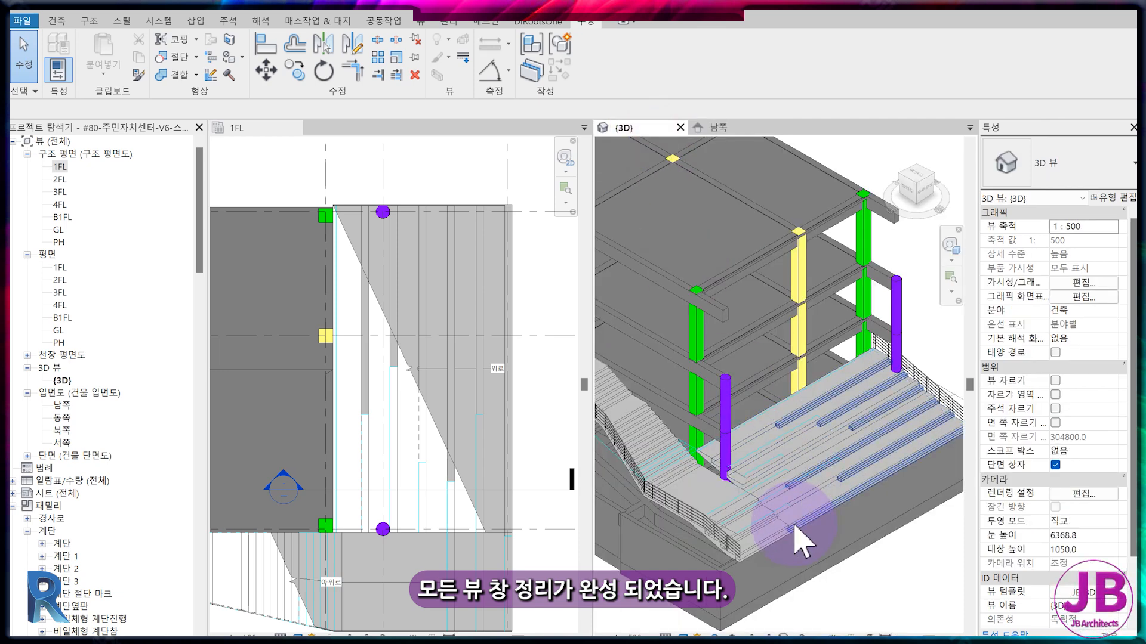
{"action": "scroll", "coordinate": [795, 527], "scroll_direction": "up", "scroll_amount": 3}
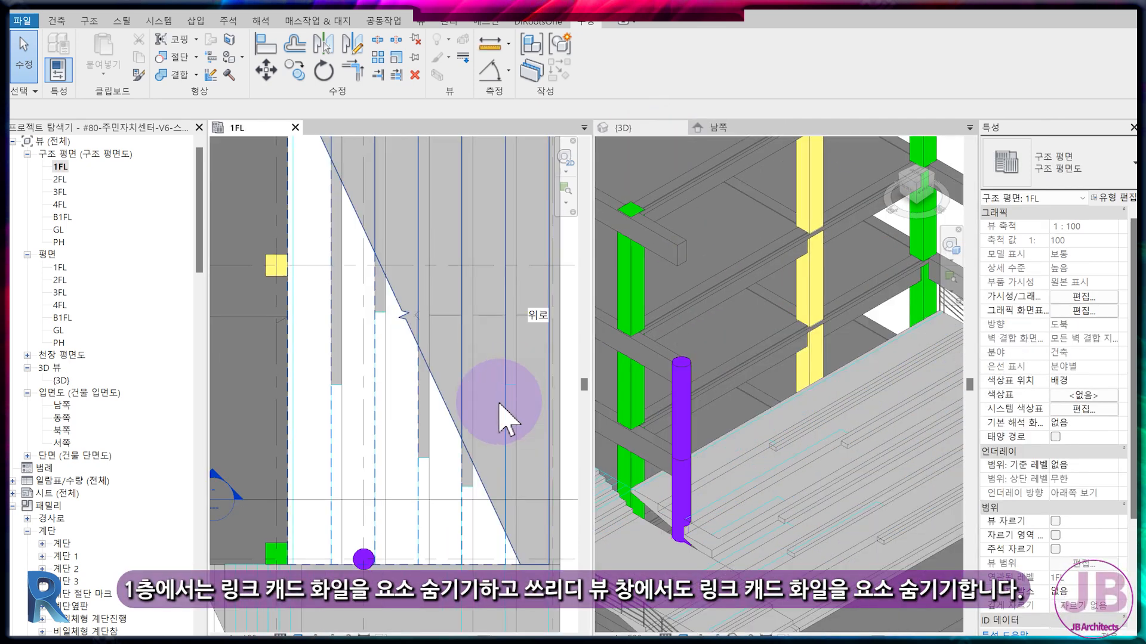
Hide the imported 외부계단.dwg drawing in the 1FL structural plan.
{"action": "scroll", "coordinate": [499, 407], "scroll_direction": "down", "scroll_amount": 4}
{"action": "mouse_move", "coordinate": [425, 466]}
{"action": "middle_mouse_down"}
{"action": "mouse_move", "coordinate": [390, 489]}
{"action": "mouse_move", "coordinate": [421, 486]}
{"action": "middle_mouse_up"}
{"action": "left_click", "coordinate": [227, 507]}
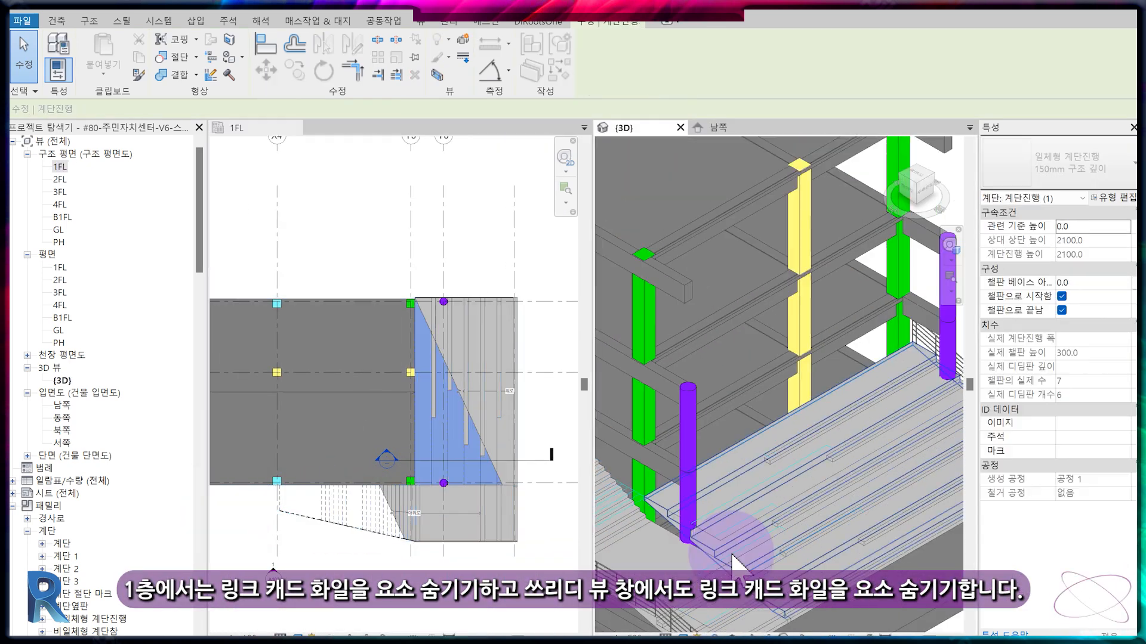
Hide the imported 외부계단.dwg drawing in the 3D view as well.
{"action": "scroll", "coordinate": [947, 504], "scroll_direction": "down", "scroll_amount": 3}
{"action": "middle_click_drag", "start_coordinate": [947, 504], "coordinate": [686, 358], "text": "shift"}
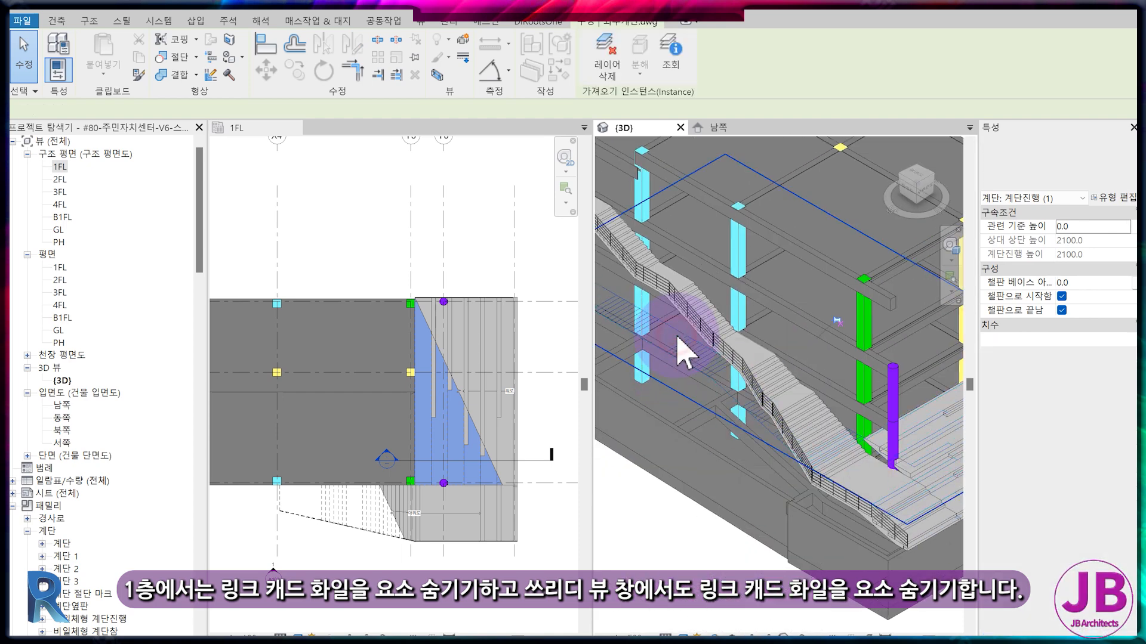
{"action": "key", "text": "e"}
{"action": "key", "text": "h"}
{"action": "scroll", "coordinate": [740, 358], "scroll_direction": "down", "scroll_amount": 3}
{"action": "middle_click_drag", "start_coordinate": [763, 445], "coordinate": [760, 537]}
{"action": "scroll", "coordinate": [806, 568], "scroll_direction": "up", "scroll_amount": 1}
{"action": "middle_click_drag", "start_coordinate": [828, 594], "coordinate": [790, 609]}
{"action": "scroll", "coordinate": [416, 433], "scroll_direction": "up", "scroll_amount": 1}
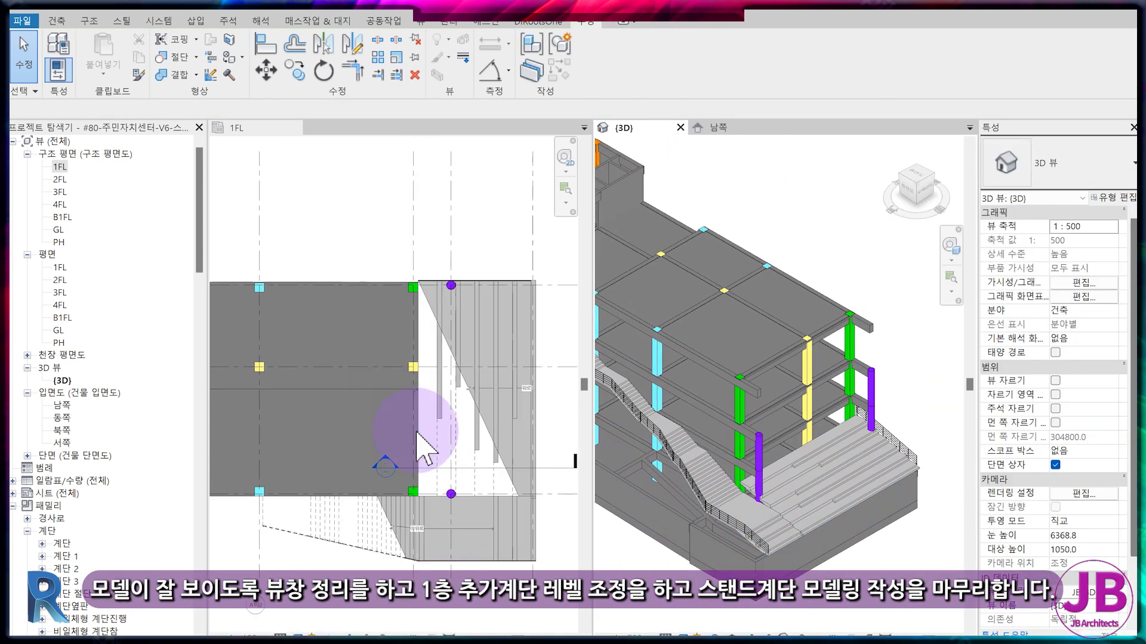
Combine the 1FL plan, 3D view and south elevation into one tabbed view group and show the stand stair in 3D.
{"action": "scroll", "coordinate": [918, 457], "scroll_direction": "down", "scroll_amount": 2}
{"action": "left_click_drag", "start_coordinate": [264, 129], "coordinate": [511, 314]}
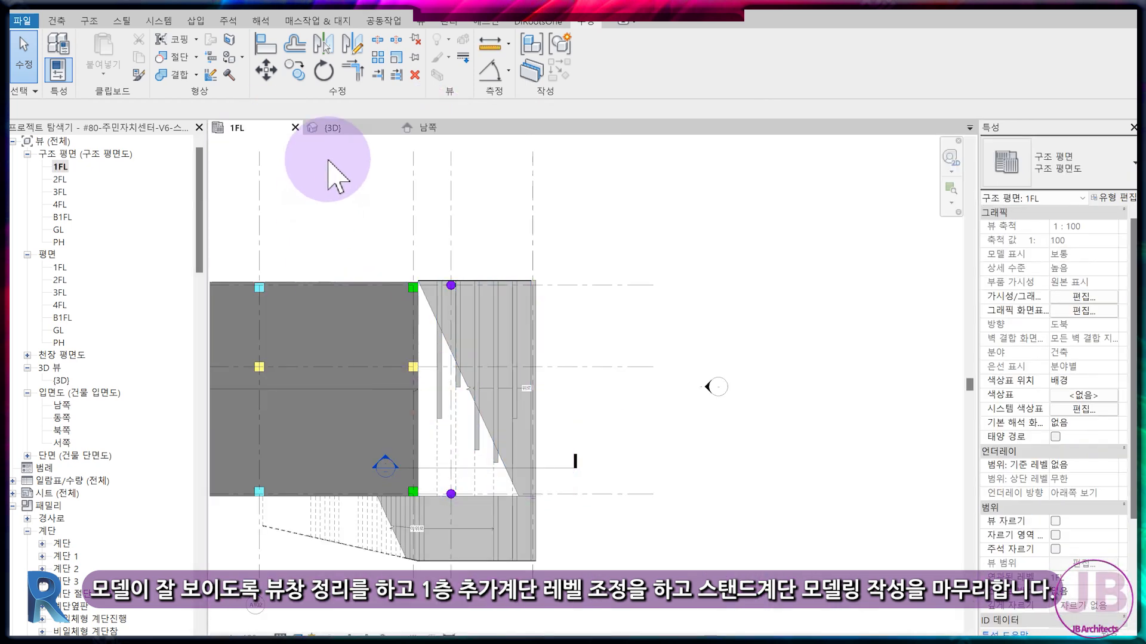
{"action": "left_click", "coordinate": [332, 128]}
{"action": "scroll", "coordinate": [674, 537], "scroll_direction": "up", "scroll_amount": 5}
Edit the in-place stair model in the south elevation, set the lowest step's extrusion end to 300, and finish the model.
{"action": "left_click", "coordinate": [680, 555]}
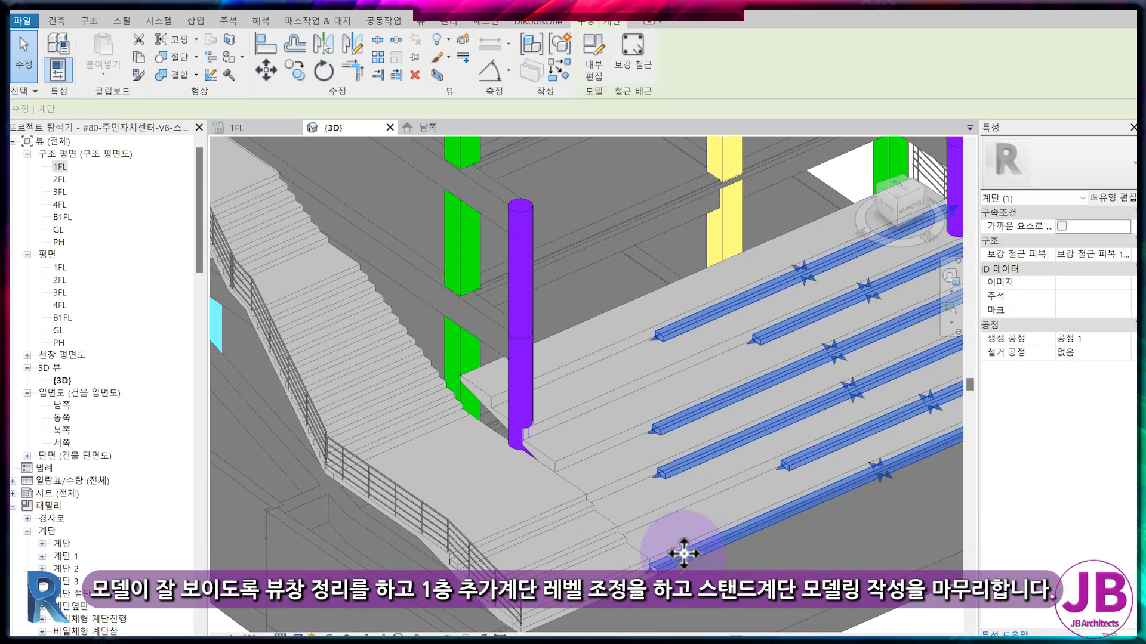
{"action": "left_click", "coordinate": [431, 127]}
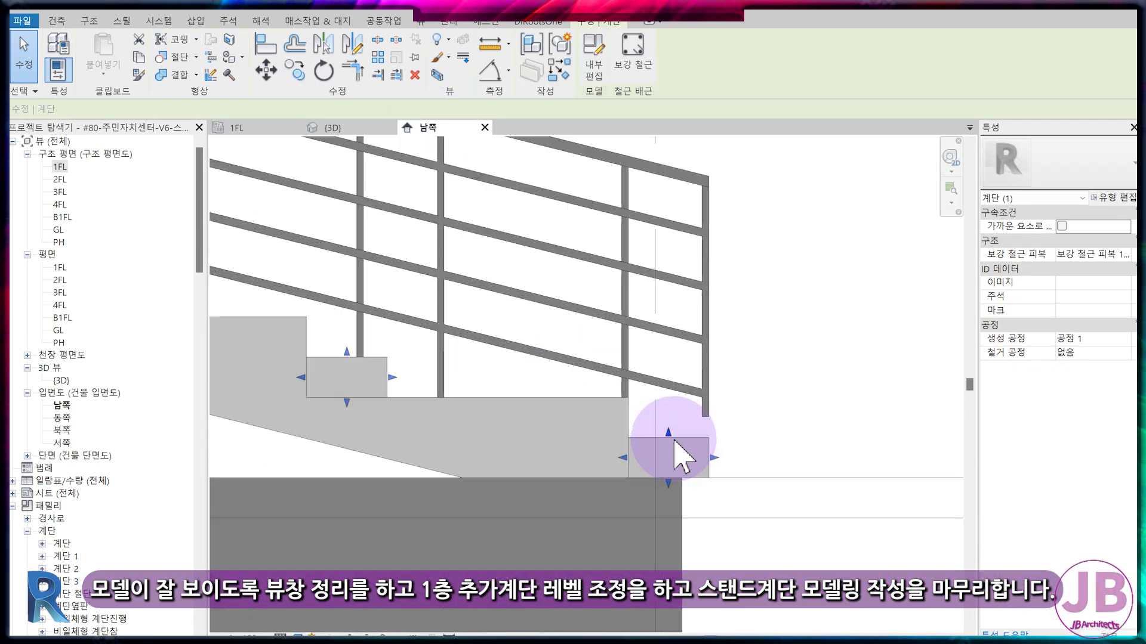
{"action": "double_click", "coordinate": [680, 417]}
{"action": "left_click", "coordinate": [685, 409]}
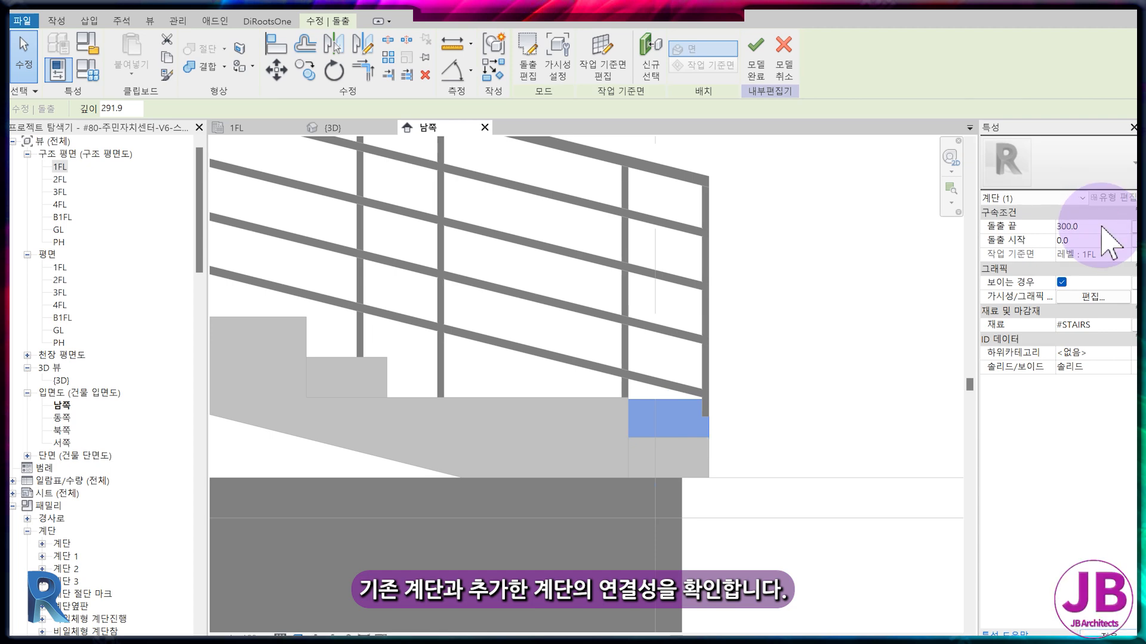
{"action": "left_click", "coordinate": [756, 60]}
Examine in 3D how the added steps connect to the existing stairs, and inspect the finished stand stair from opposite corners.
{"action": "left_click", "coordinate": [325, 128]}
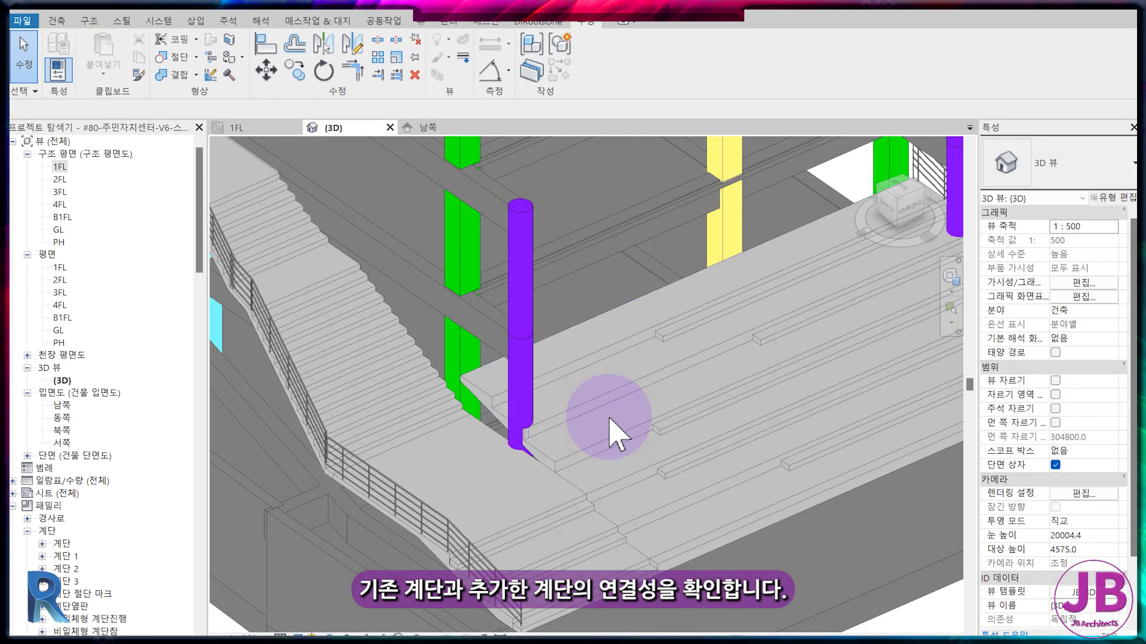
{"action": "scroll", "coordinate": [657, 552], "scroll_direction": "down", "scroll_amount": 3}
{"action": "scroll", "coordinate": [660, 545], "scroll_direction": "up", "scroll_amount": 3}
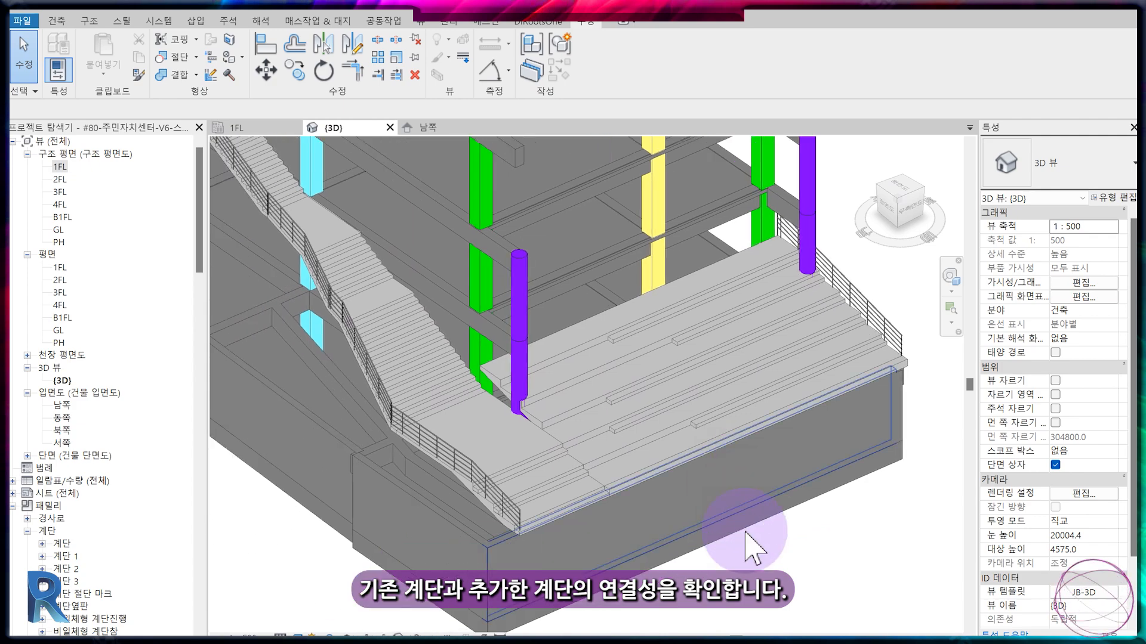
{"action": "scroll", "coordinate": [578, 548], "scroll_direction": "up", "scroll_amount": 3}
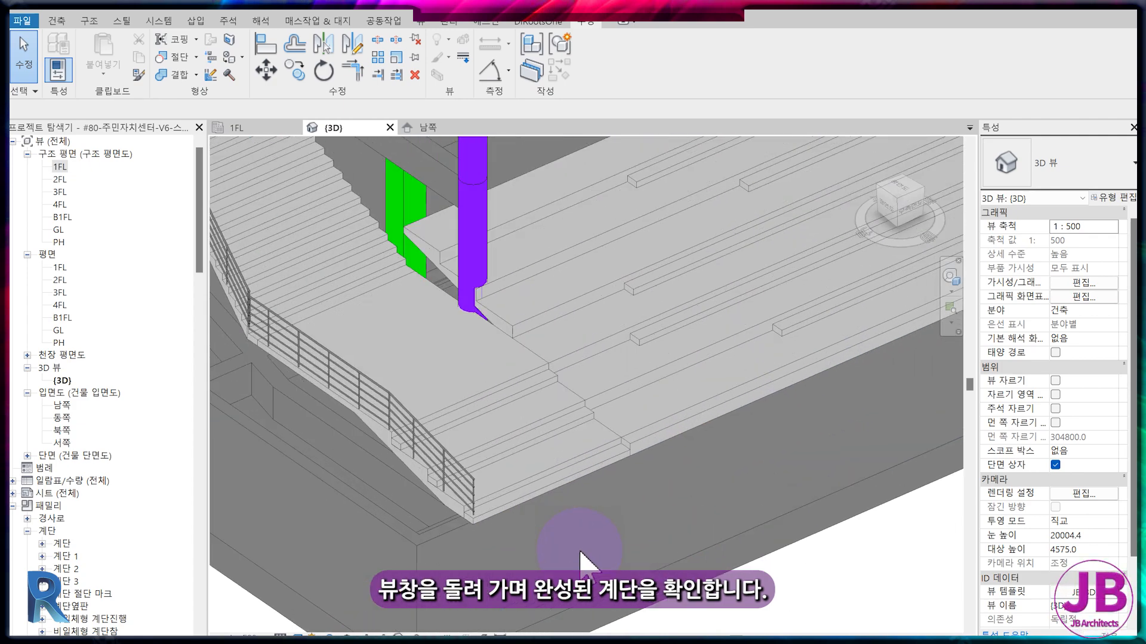
{"action": "scroll", "coordinate": [579, 548], "scroll_direction": "down", "scroll_amount": 2}
{"action": "middle_click_drag", "start_coordinate": [578, 548], "coordinate": [723, 549], "text": "shift"}
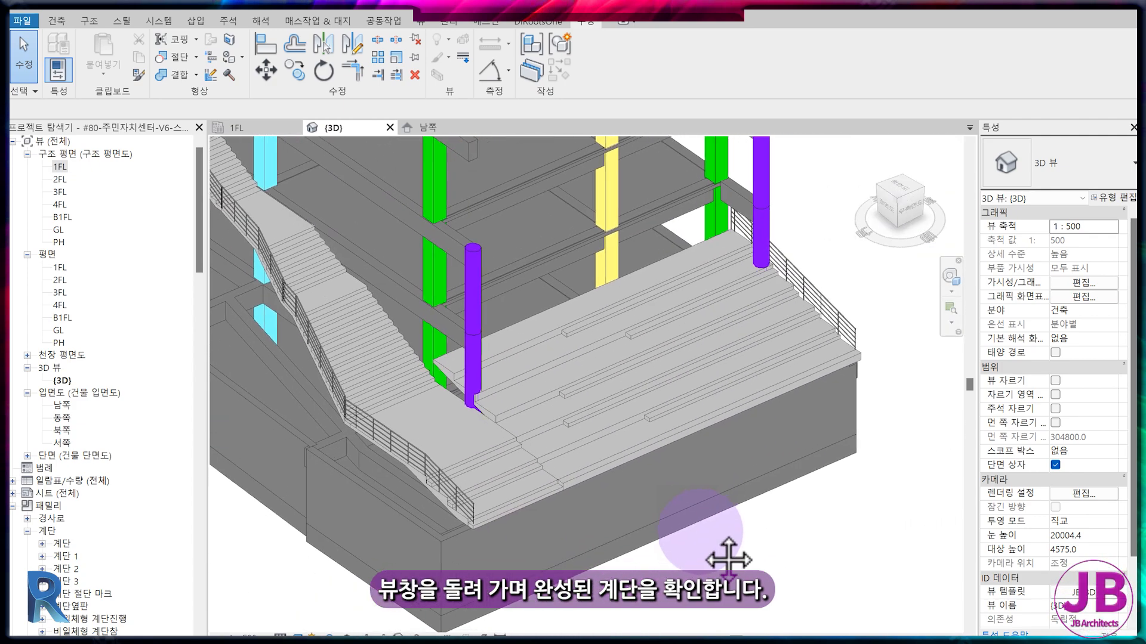
{"action": "left_click", "coordinate": [923, 188]}
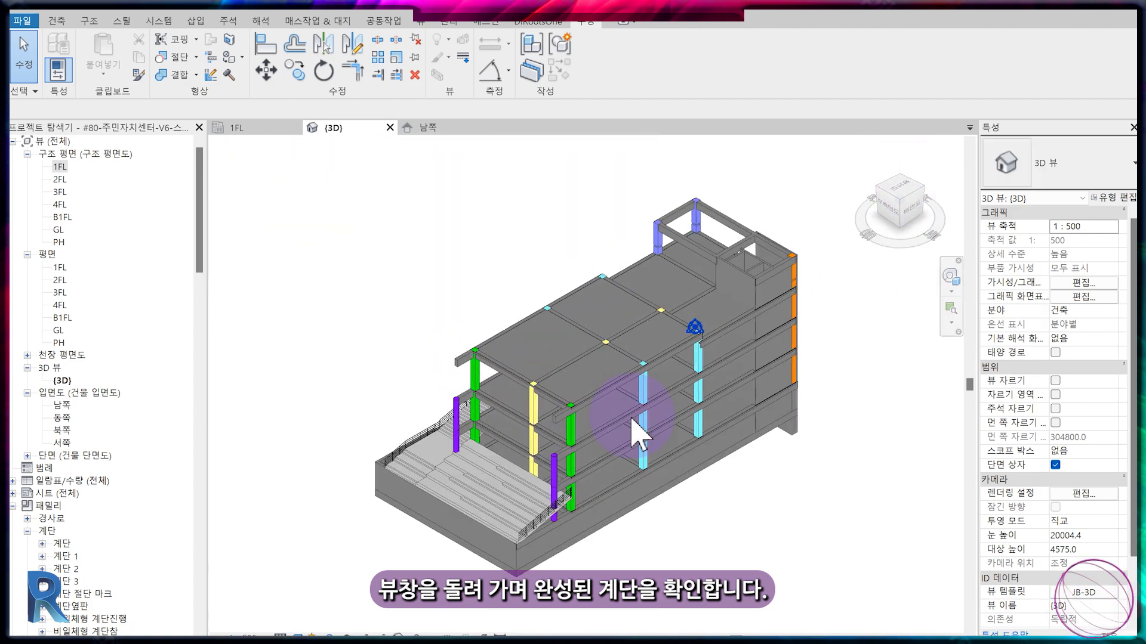
{"action": "scroll", "coordinate": [407, 578], "scroll_direction": "up", "scroll_amount": 5}
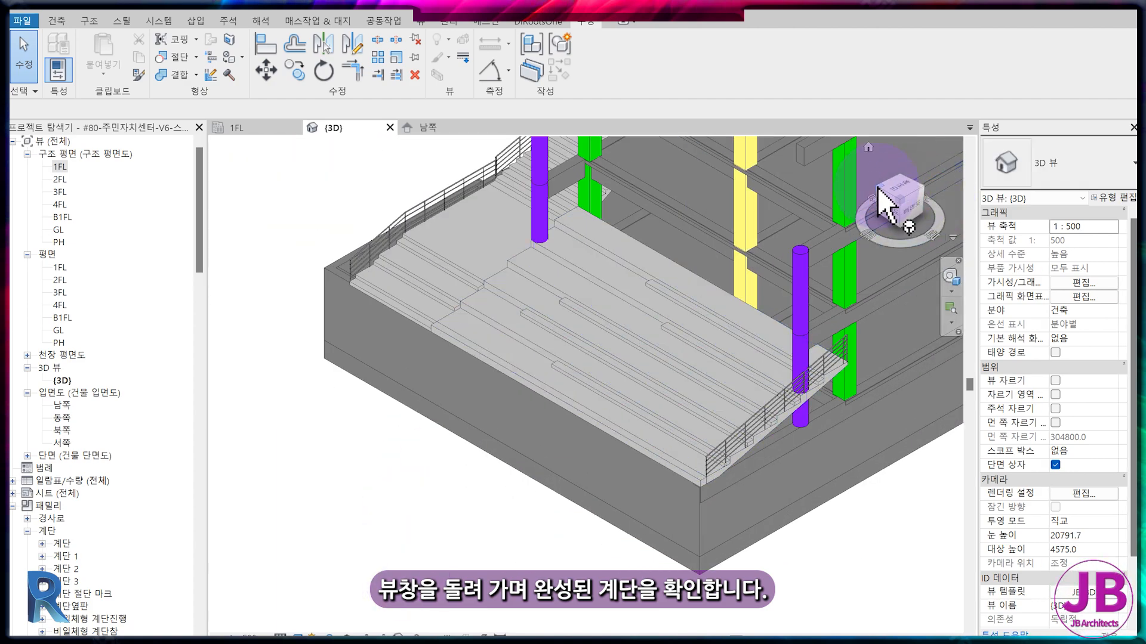
{"action": "left_click", "coordinate": [877, 188]}
{"action": "scroll", "coordinate": [706, 555], "scroll_direction": "up", "scroll_amount": 4}
{"action": "middle_click_drag", "start_coordinate": [728, 548], "coordinate": [651, 552]}
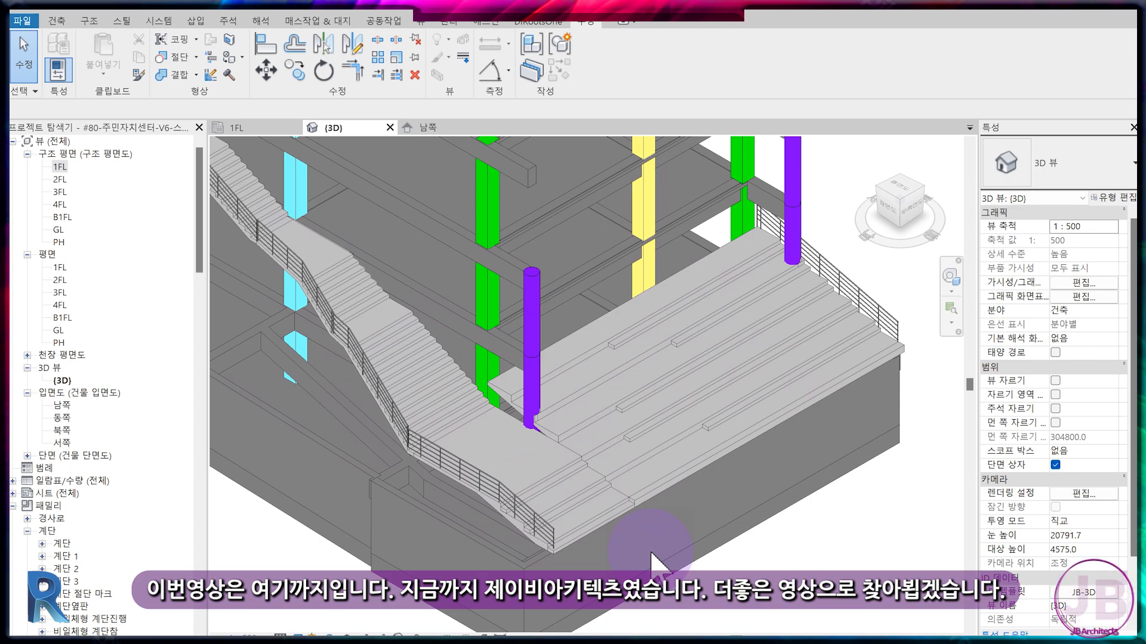